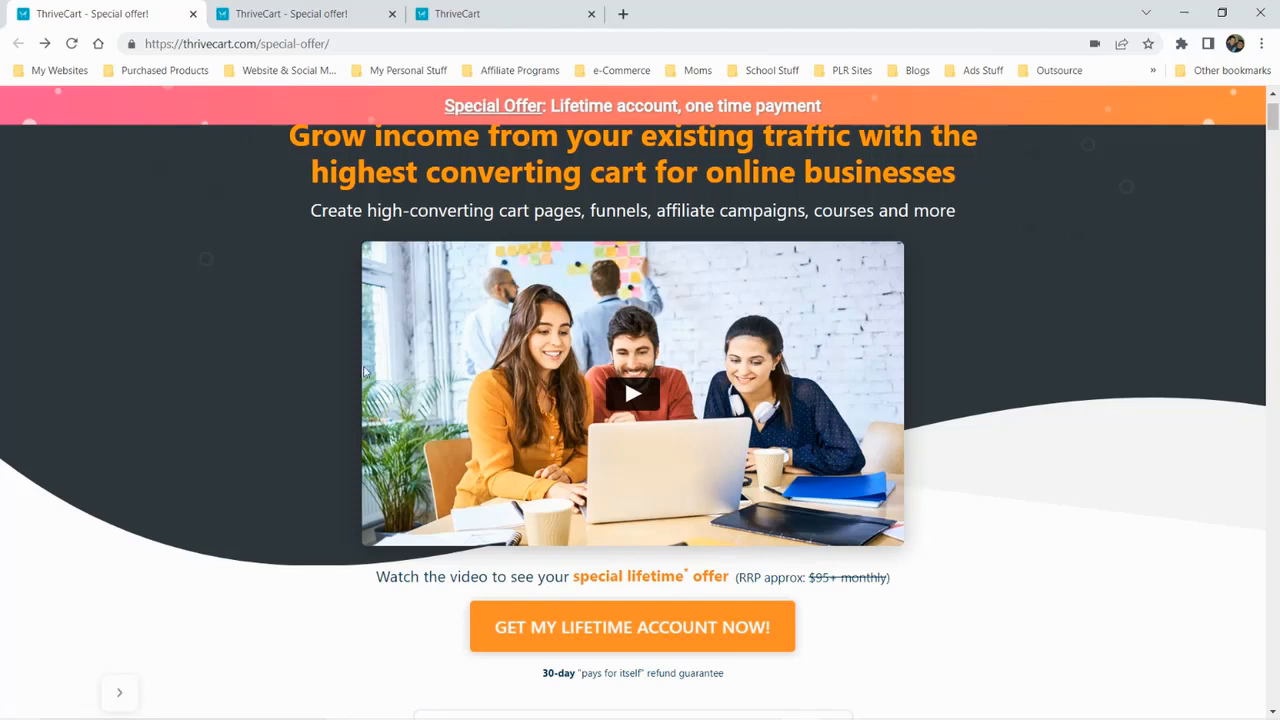
Examine the ThriveCart special offer page, covering the countdown, profit boosters, bump offers, embeddable carts and tool integrations
scroll(270, 306, "down", 3)
scroll(260, 310, "down", 2)
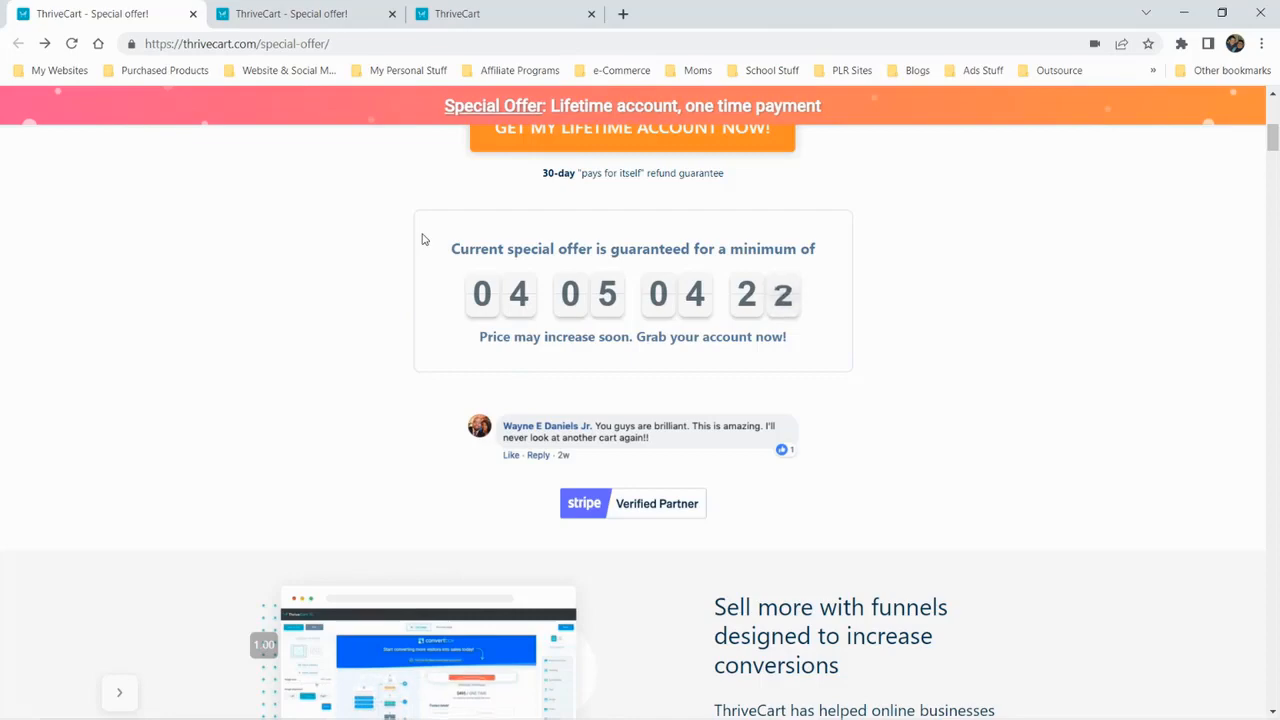
scroll(420, 242, "down", 2)
scroll(420, 245, "down", 2)
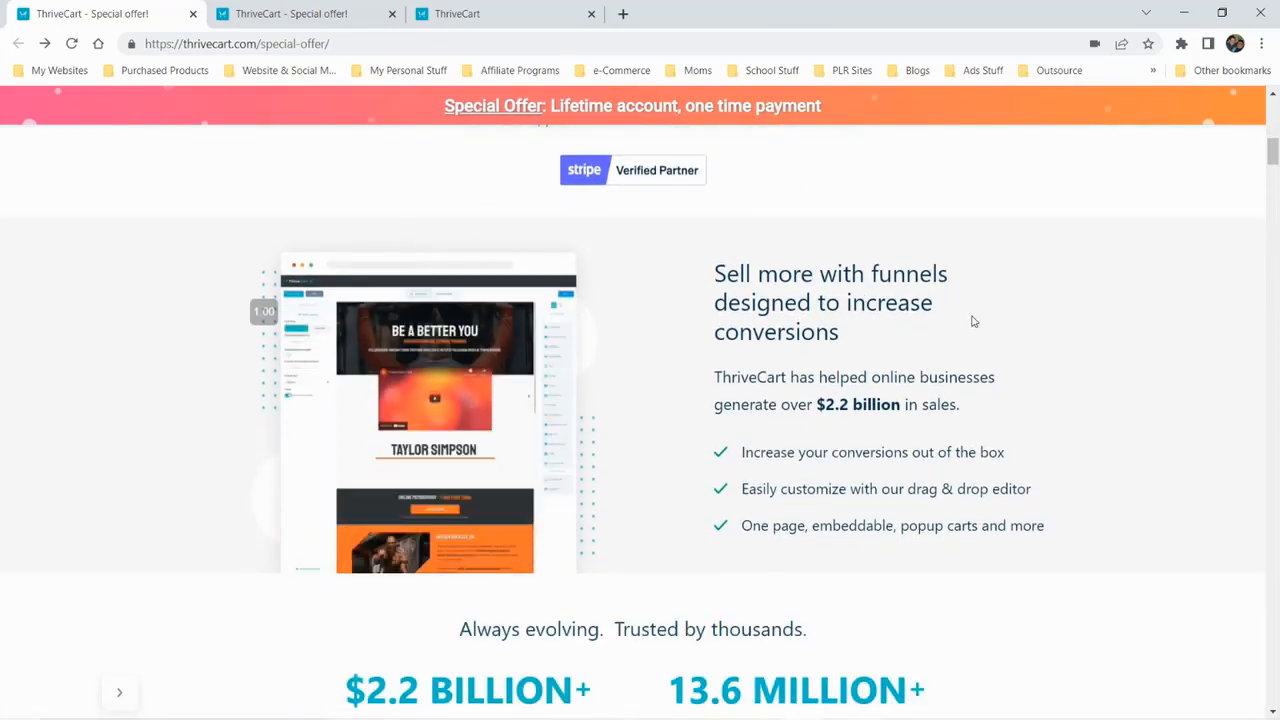
scroll(771, 320, "down", 8)
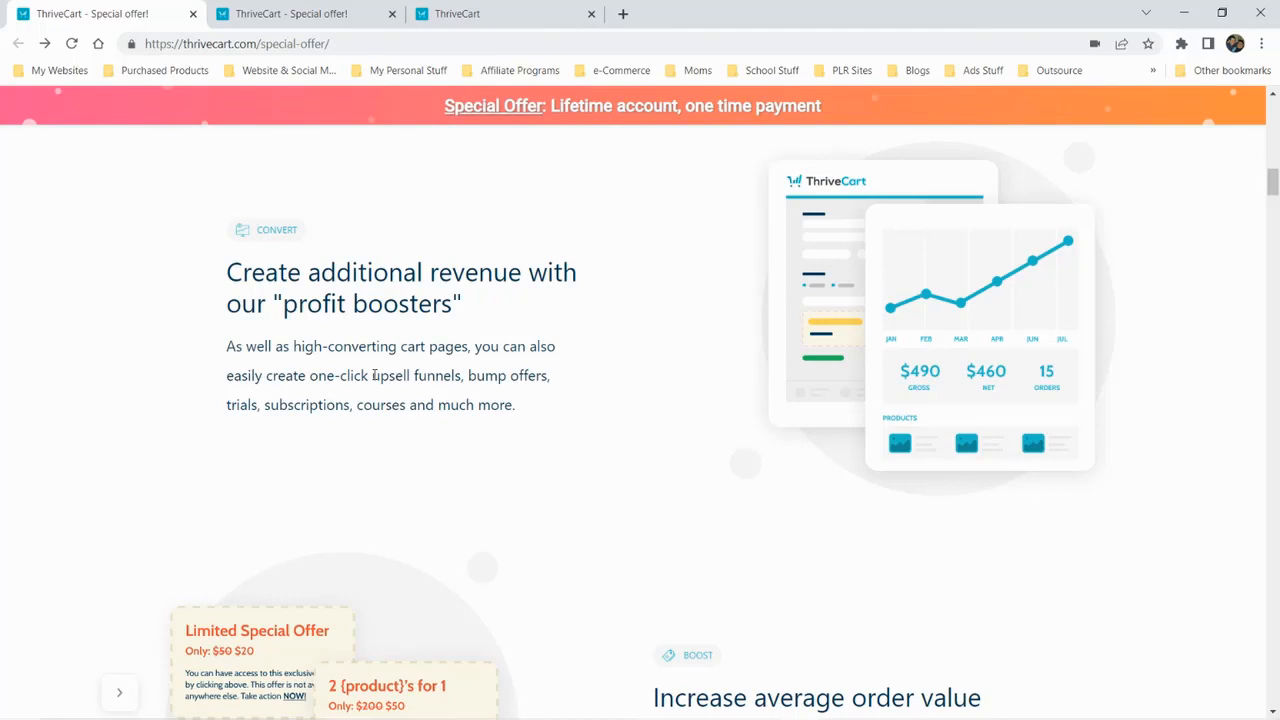
scroll(386, 366, "down", 3)
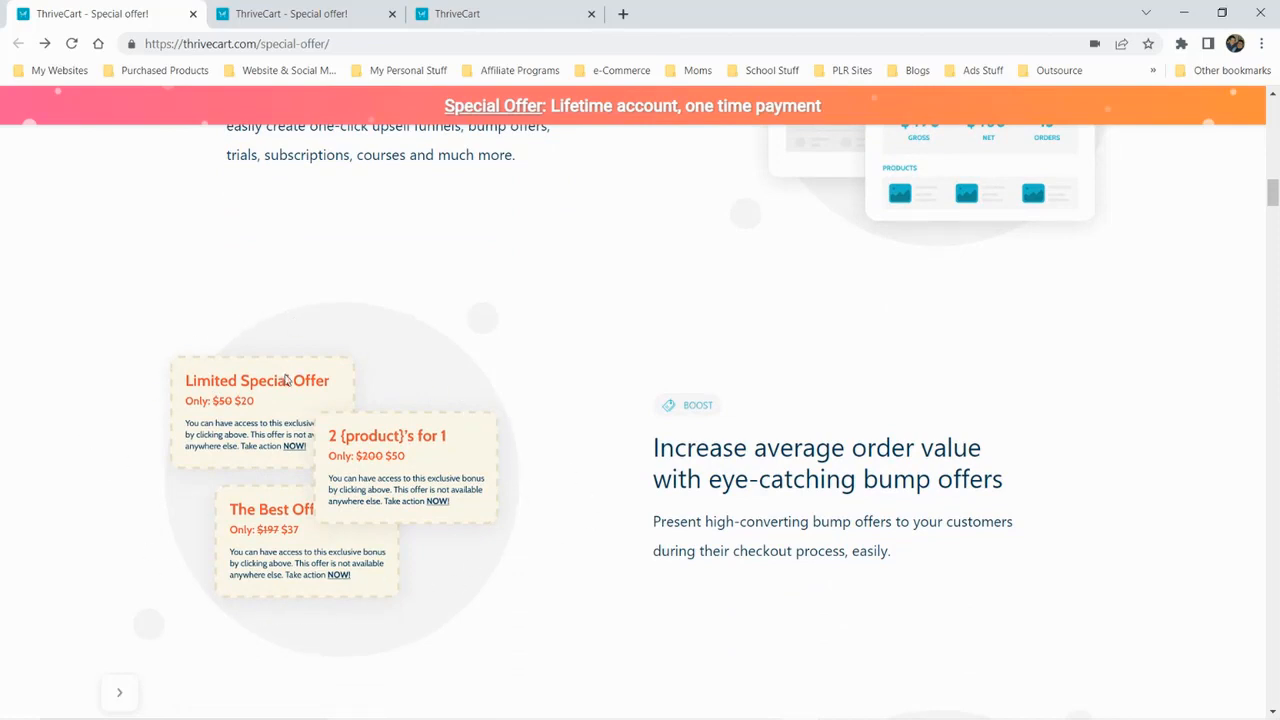
scroll(287, 380, "up", 3)
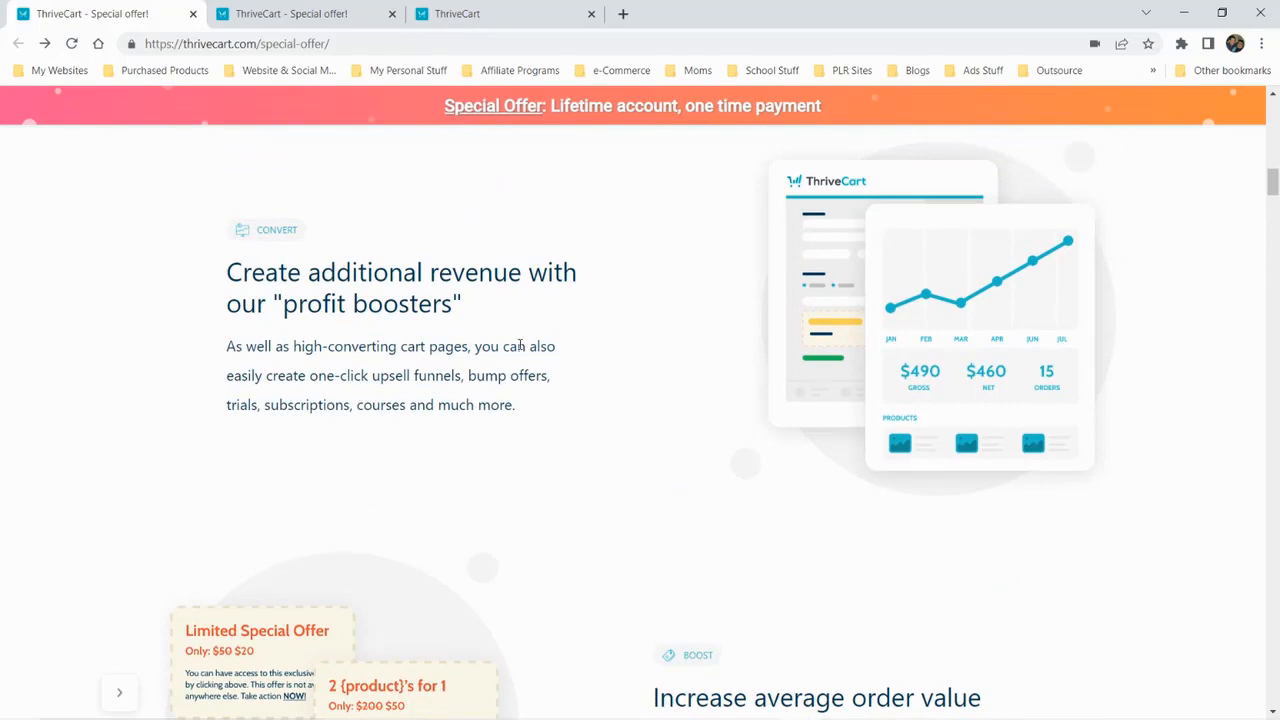
scroll(587, 306, "down", 7)
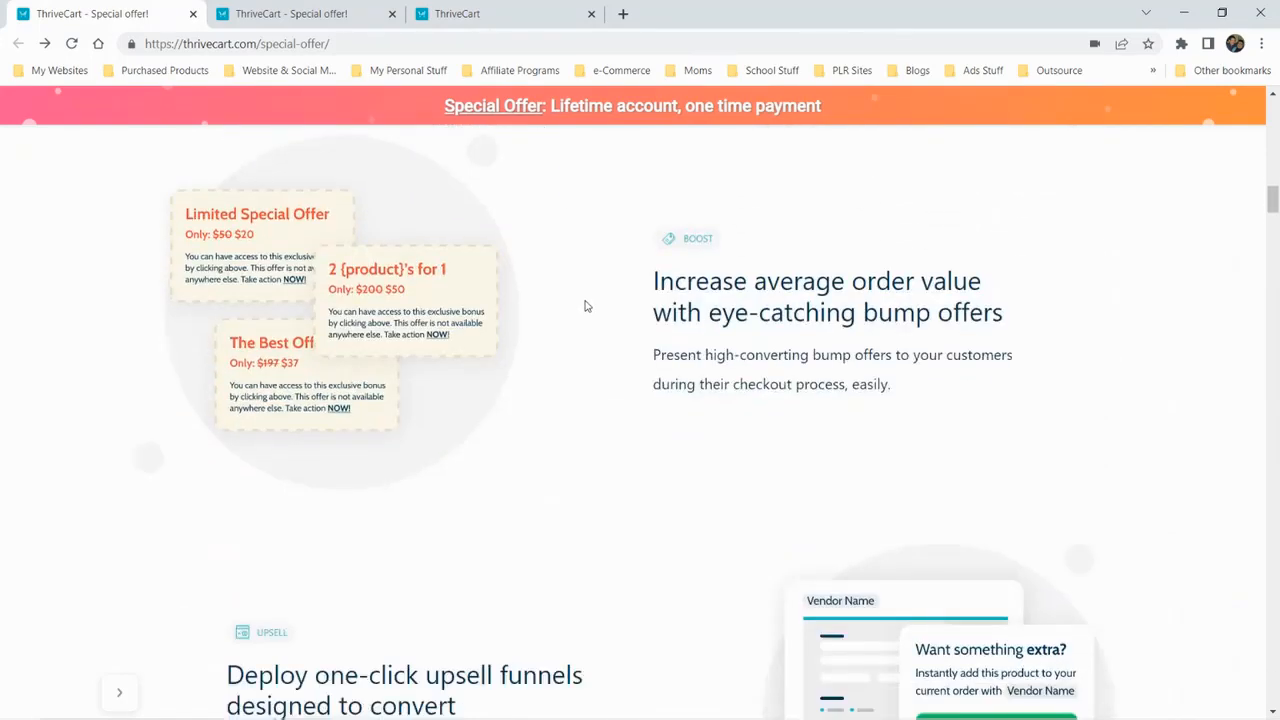
scroll(640, 323, "down", 5)
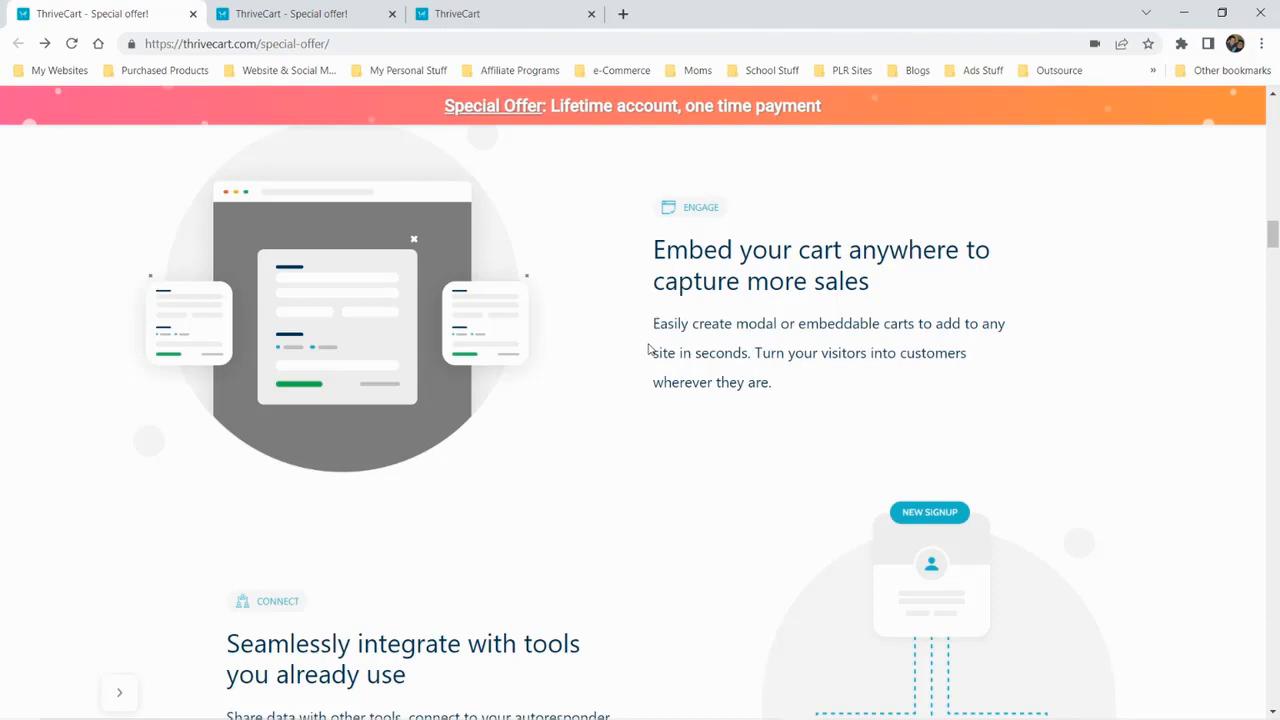
scroll(648, 349, "down", 2)
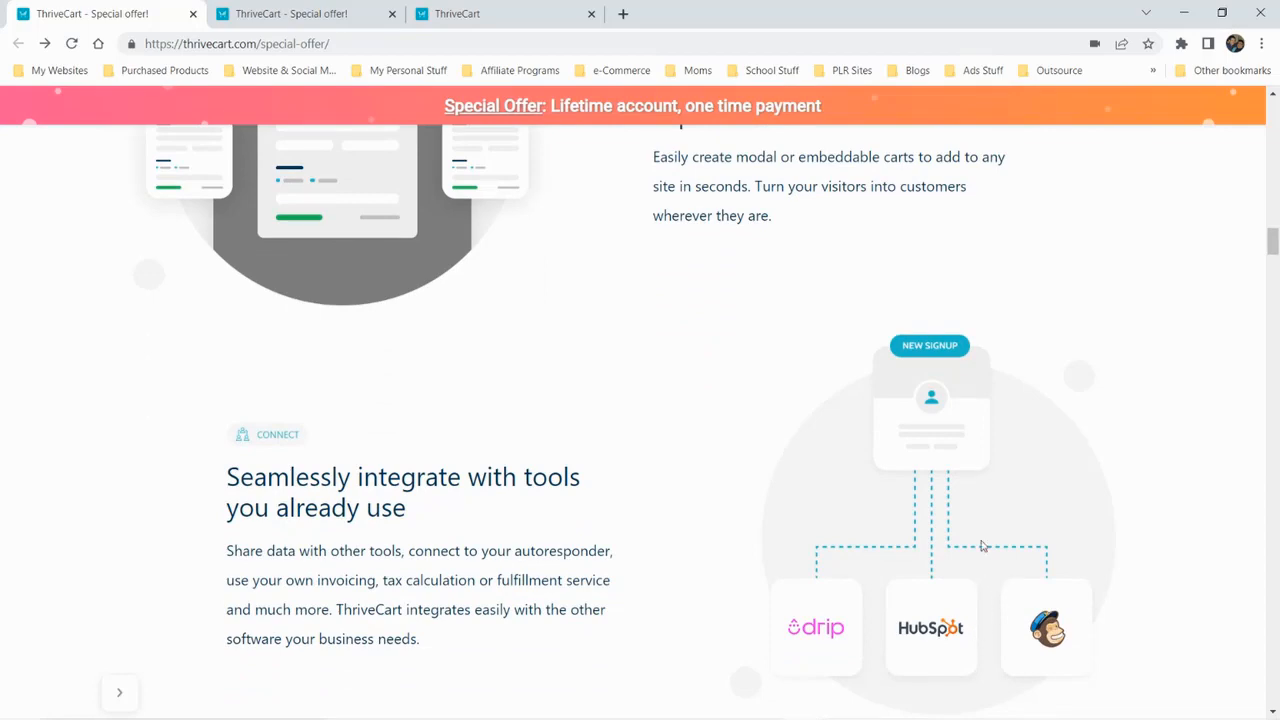
scroll(523, 248, "up", 14)
scroll(495, 197, "up", 10)
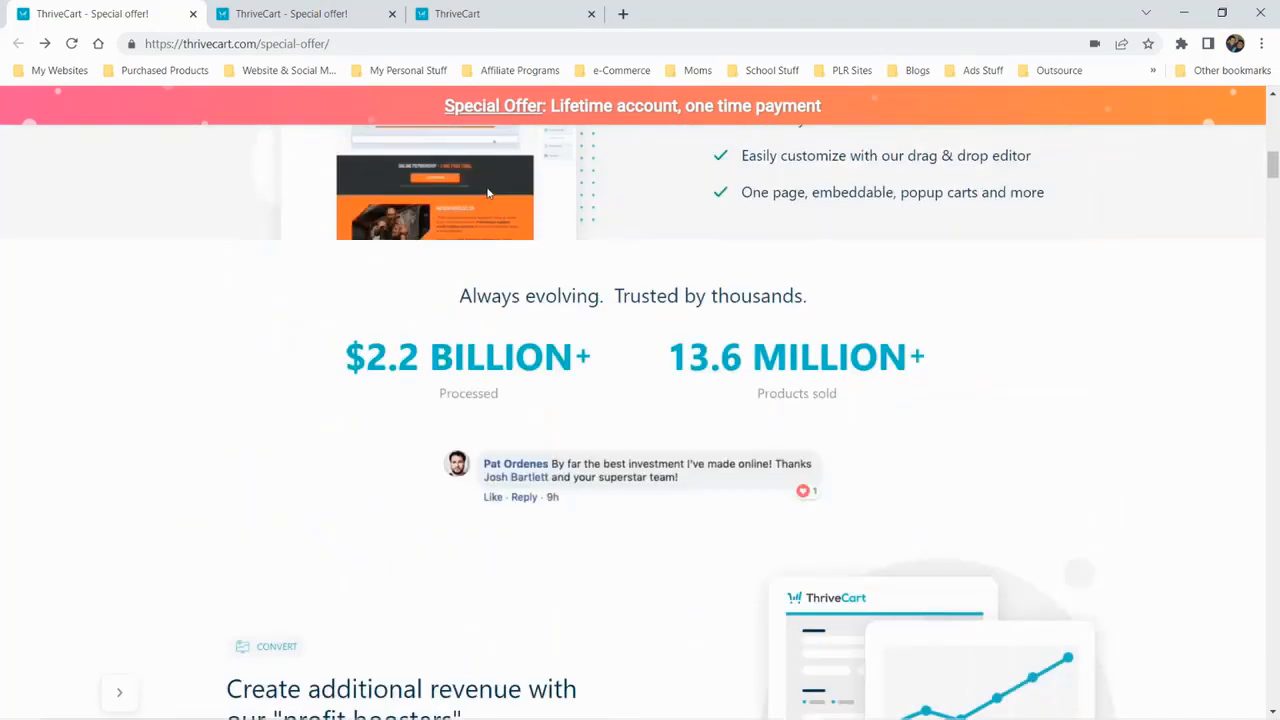
Open the order confirmation offer page and add the $195 Pro upgrade to the lifetime account
left_click(340, 10)
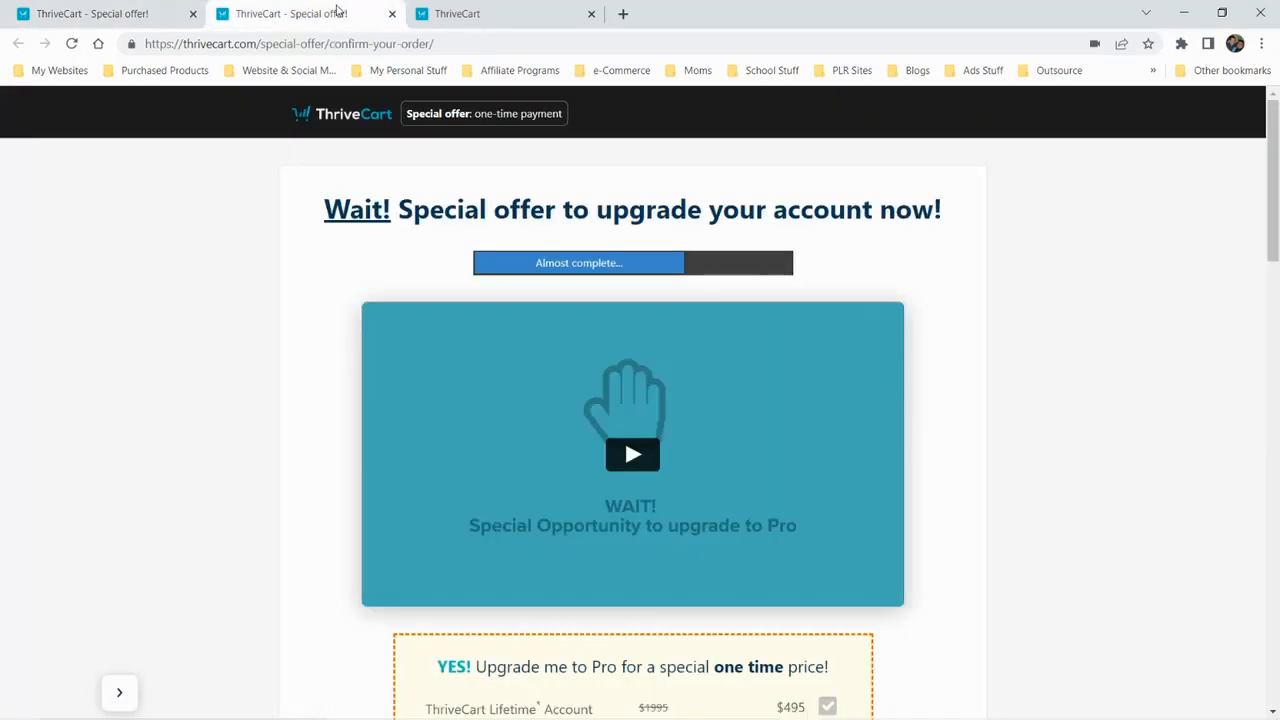
scroll(908, 330, "down", 4)
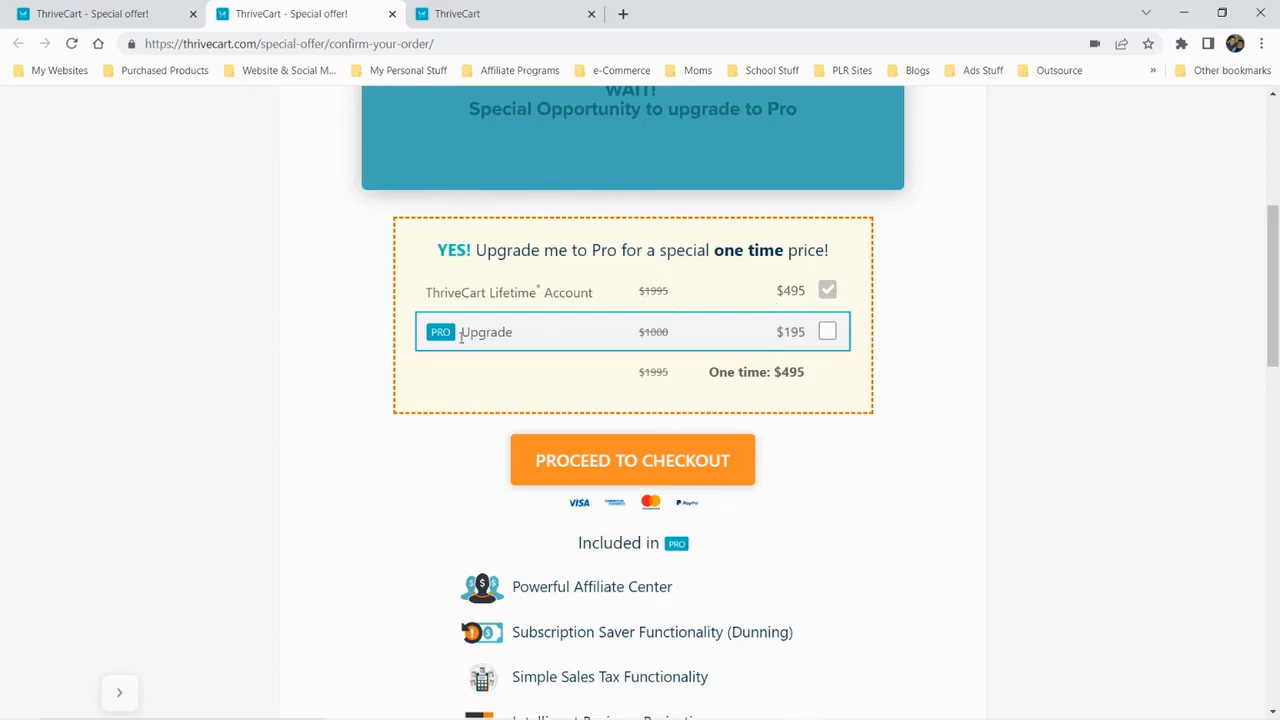
left_click(826, 336)
Review the list of features included in Pro, from the affiliate center to custom domain names, and the guarantee
scroll(786, 396, "down", 3)
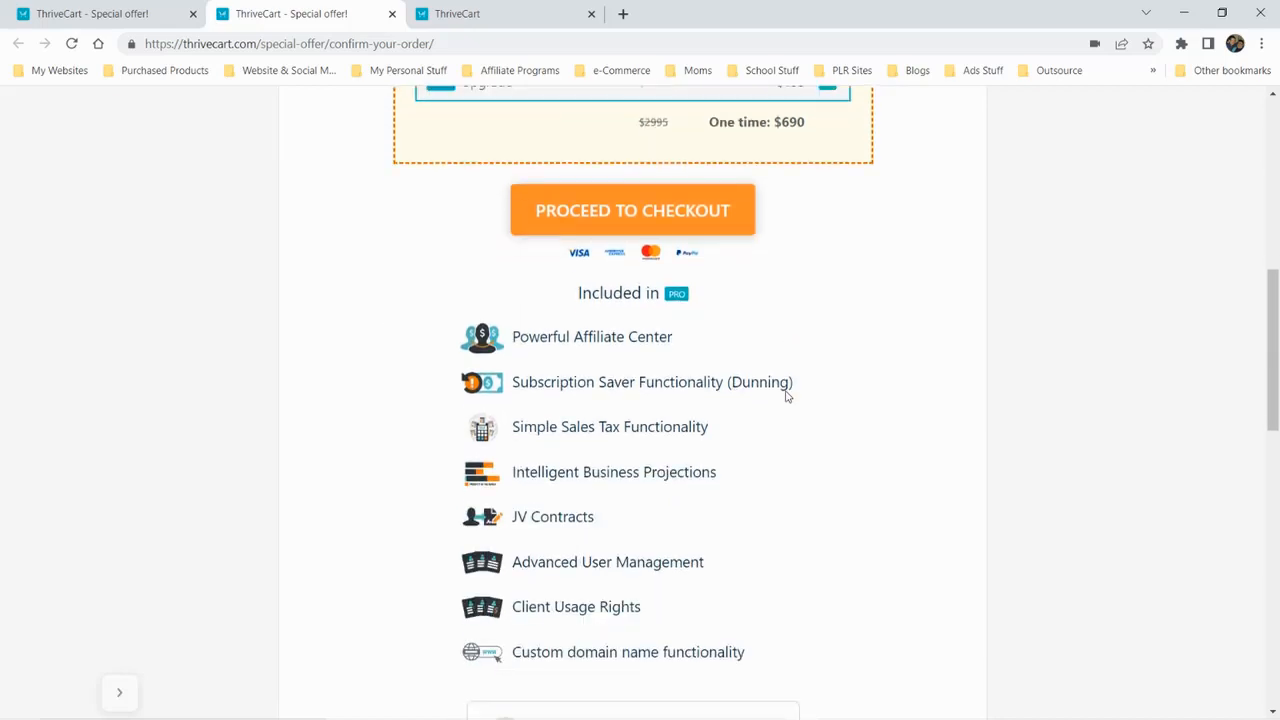
scroll(786, 391, "up", 2)
scroll(855, 374, "down", 1)
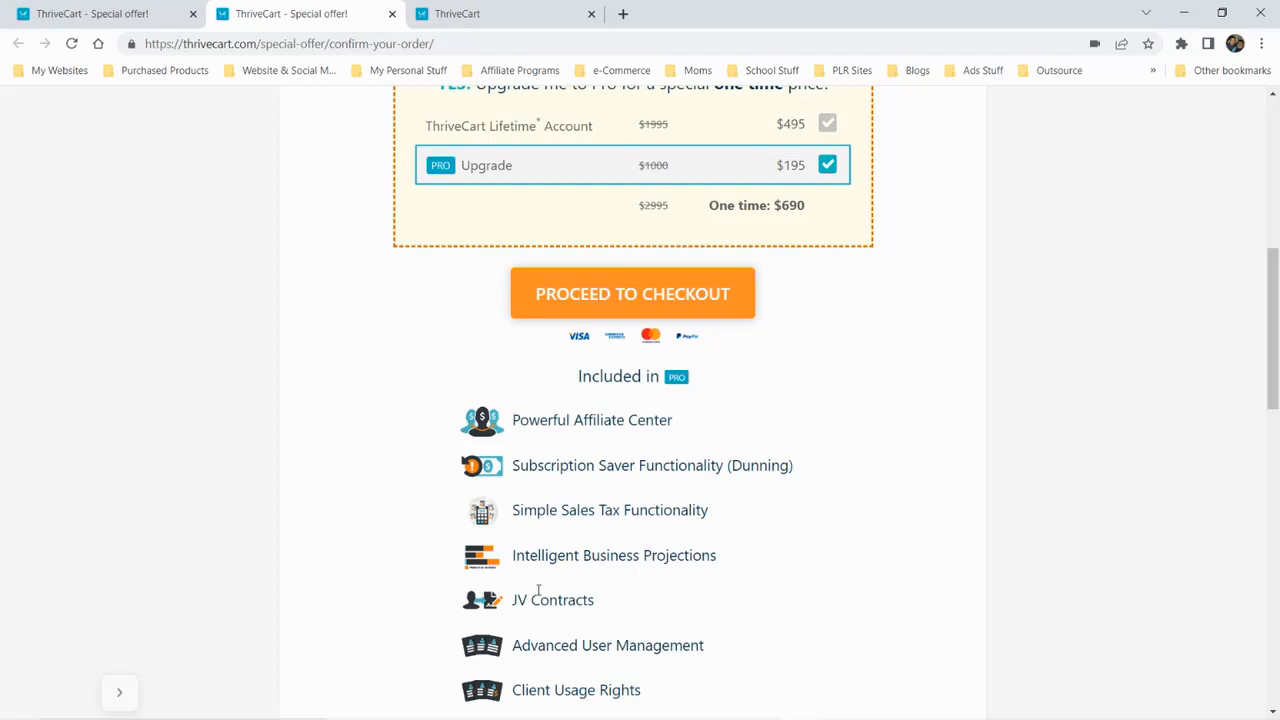
scroll(538, 592, "down", 2)
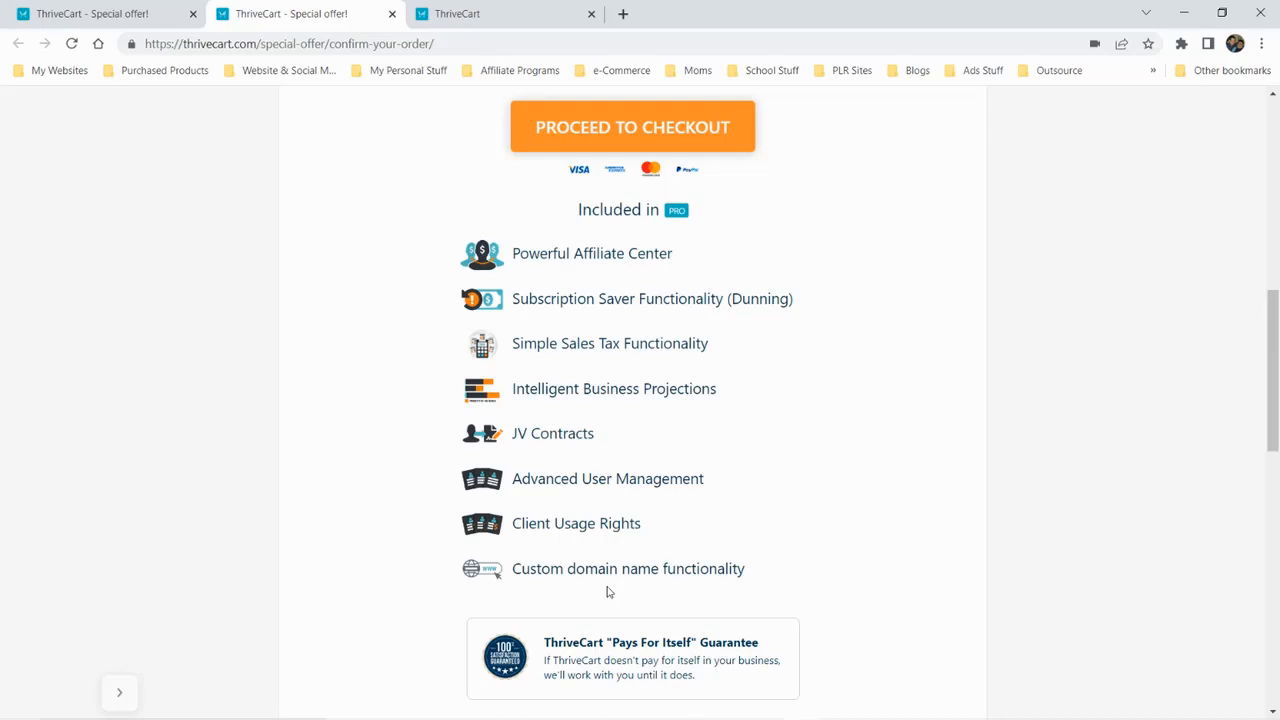
scroll(606, 592, "down", 2)
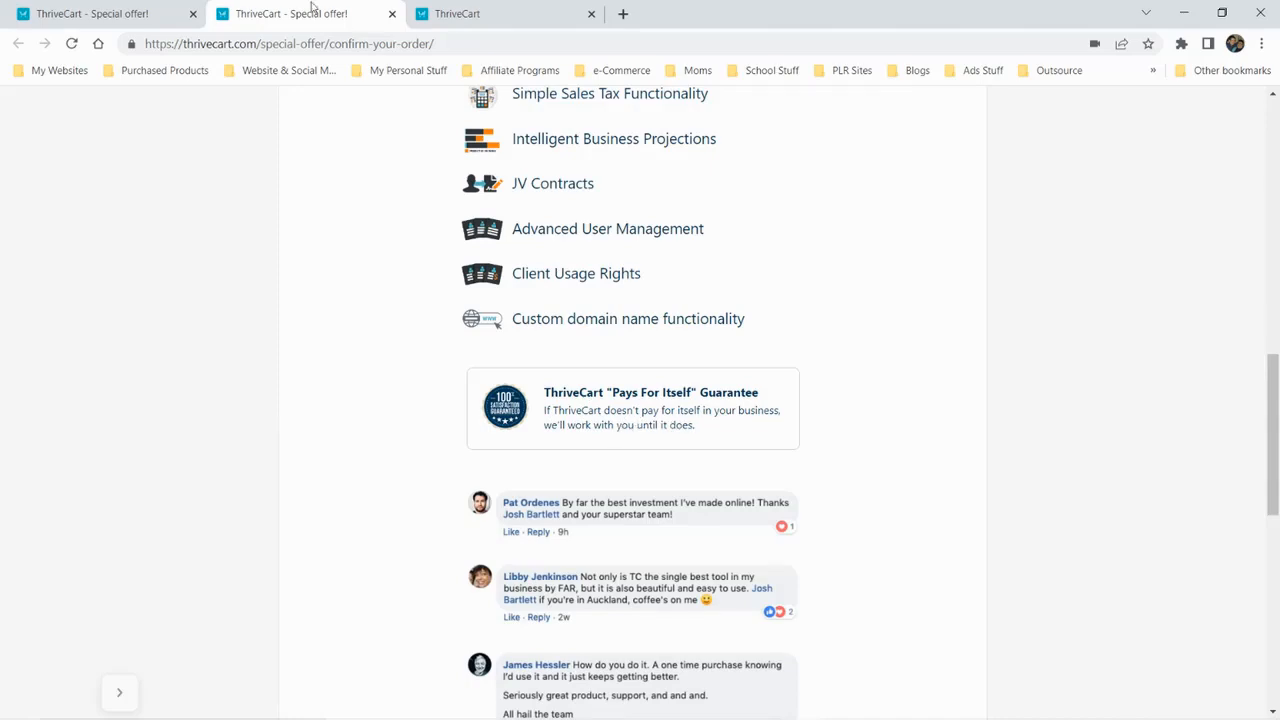
Switch from the offer pages to the account dashboard and review its revenue chart and statistics cards
left_click(97, 13)
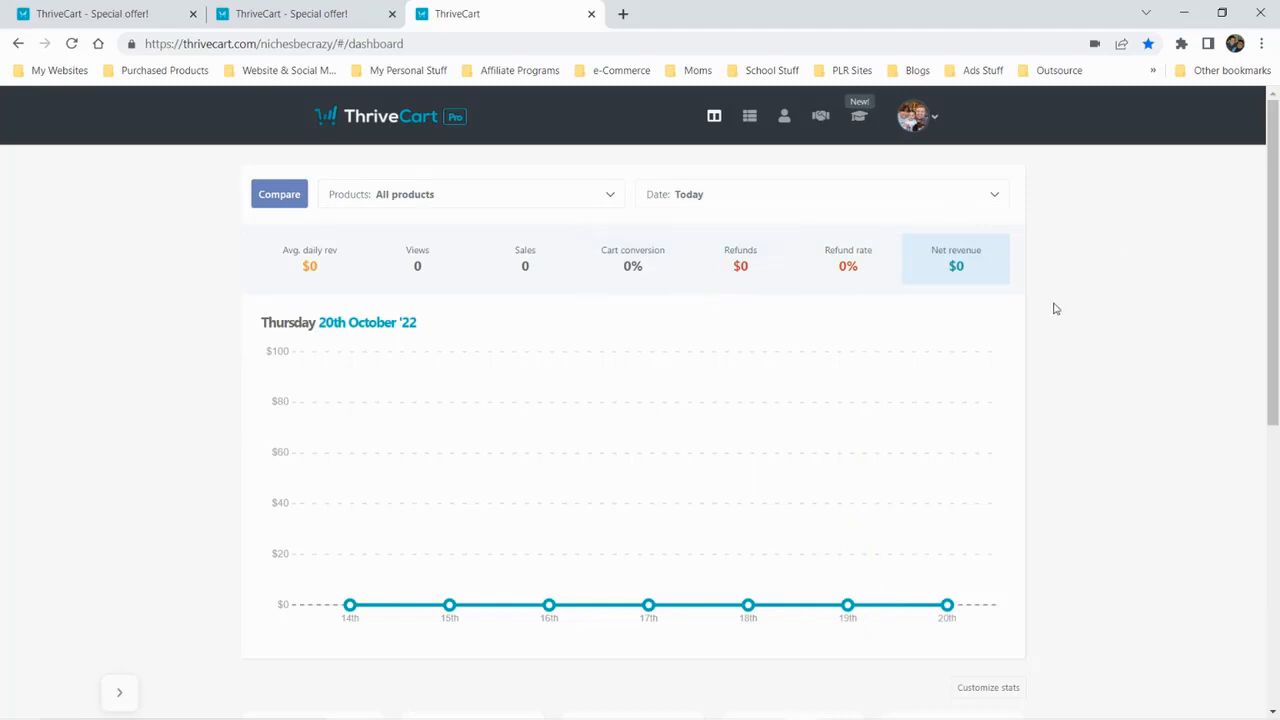
scroll(1052, 306, "down", 4)
scroll(1098, 229, "down", 2)
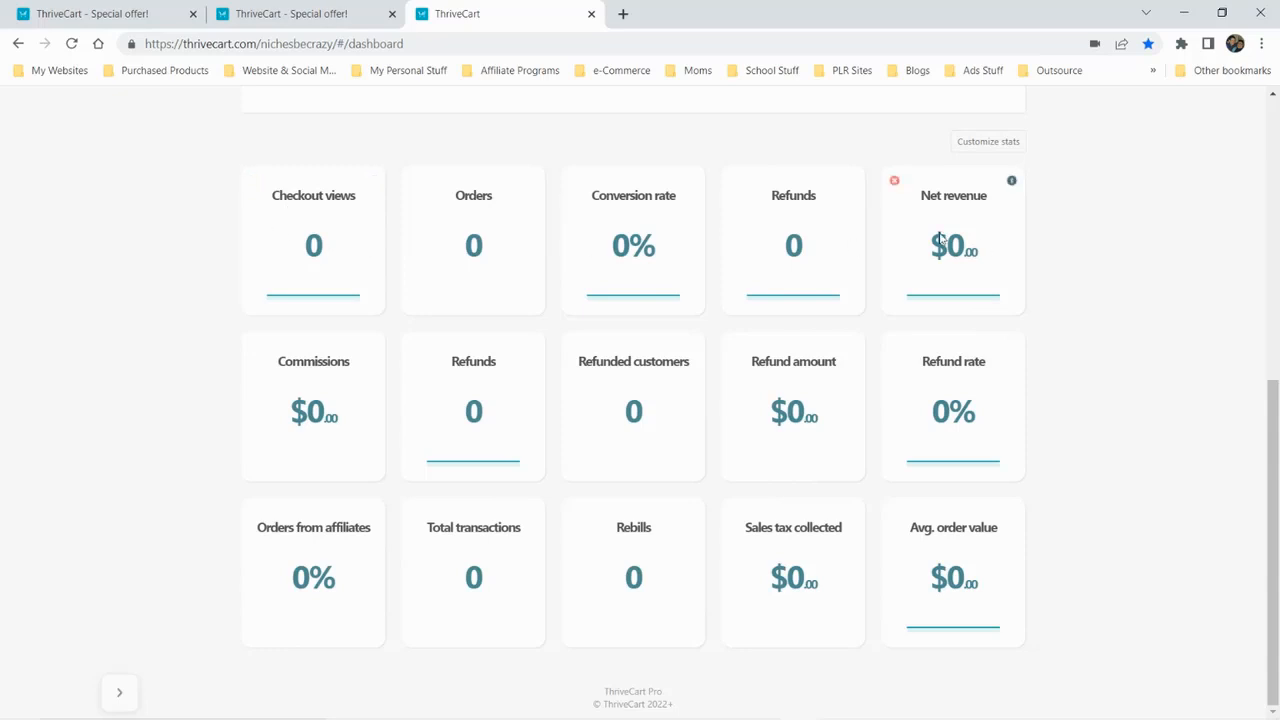
scroll(1117, 240, "up", 5)
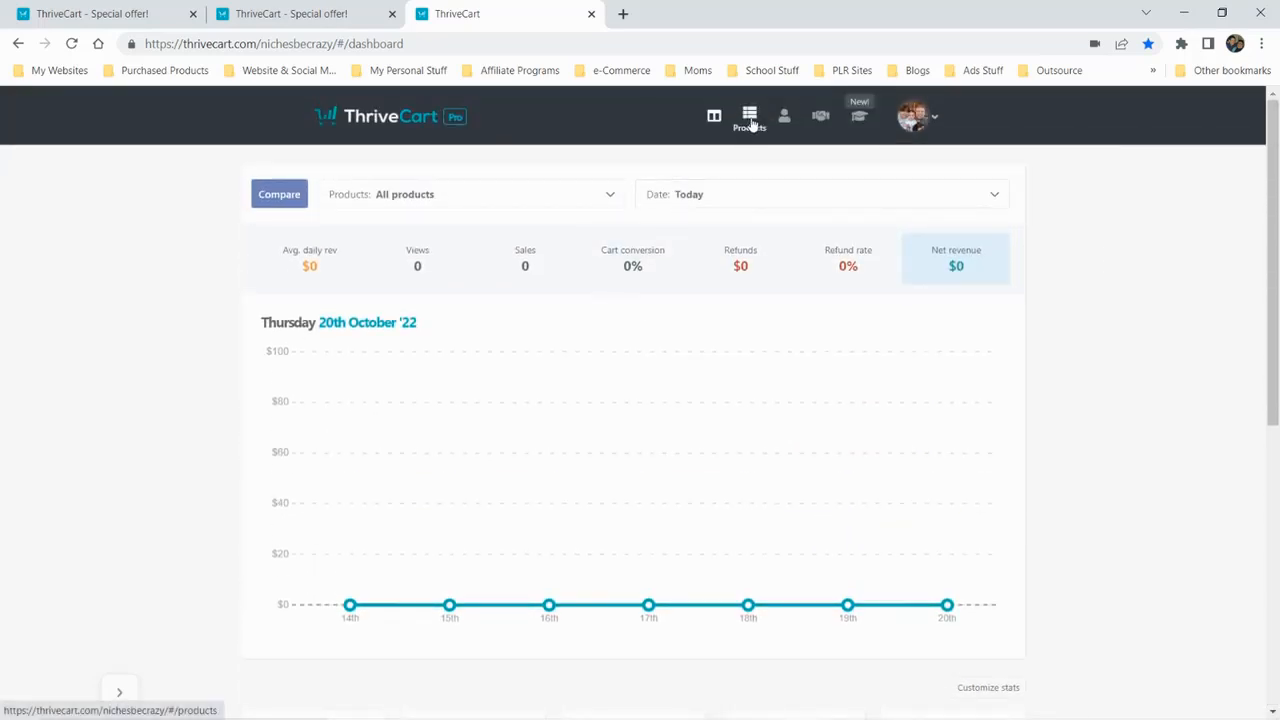
Open the products section and view the Digital and Physical choices for a new product without creating one
left_click(750, 120)
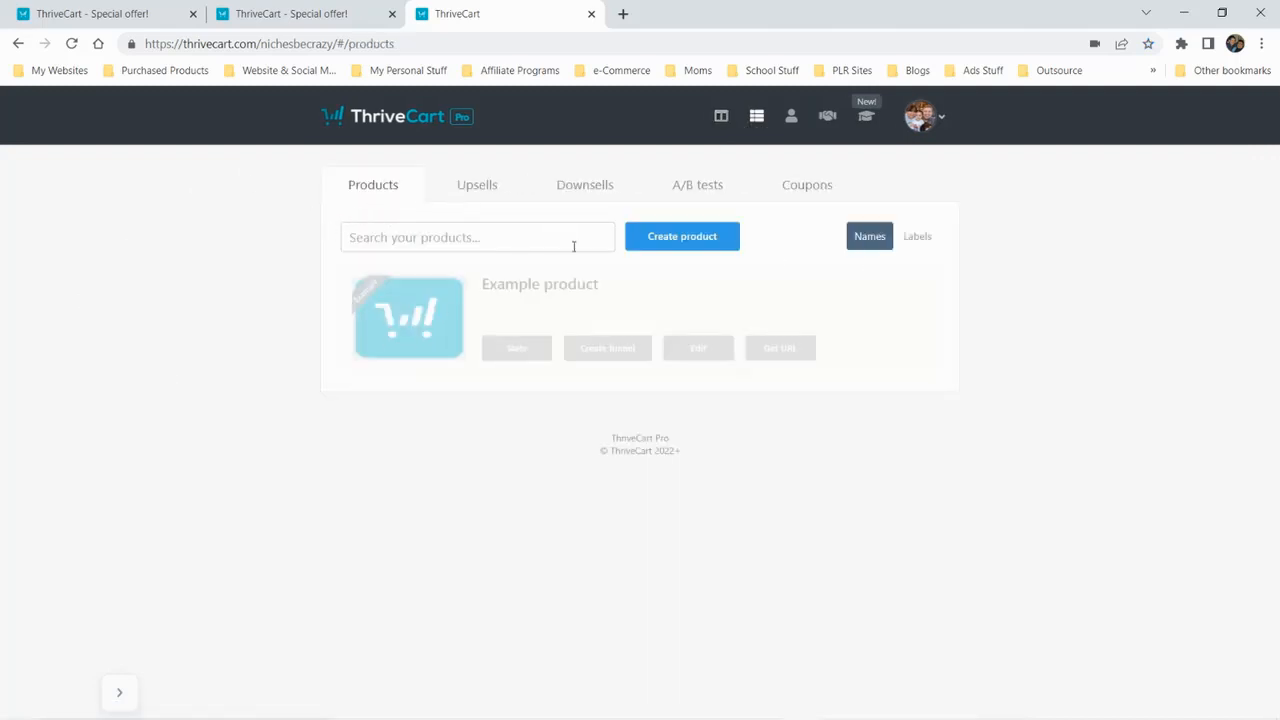
left_click(678, 241)
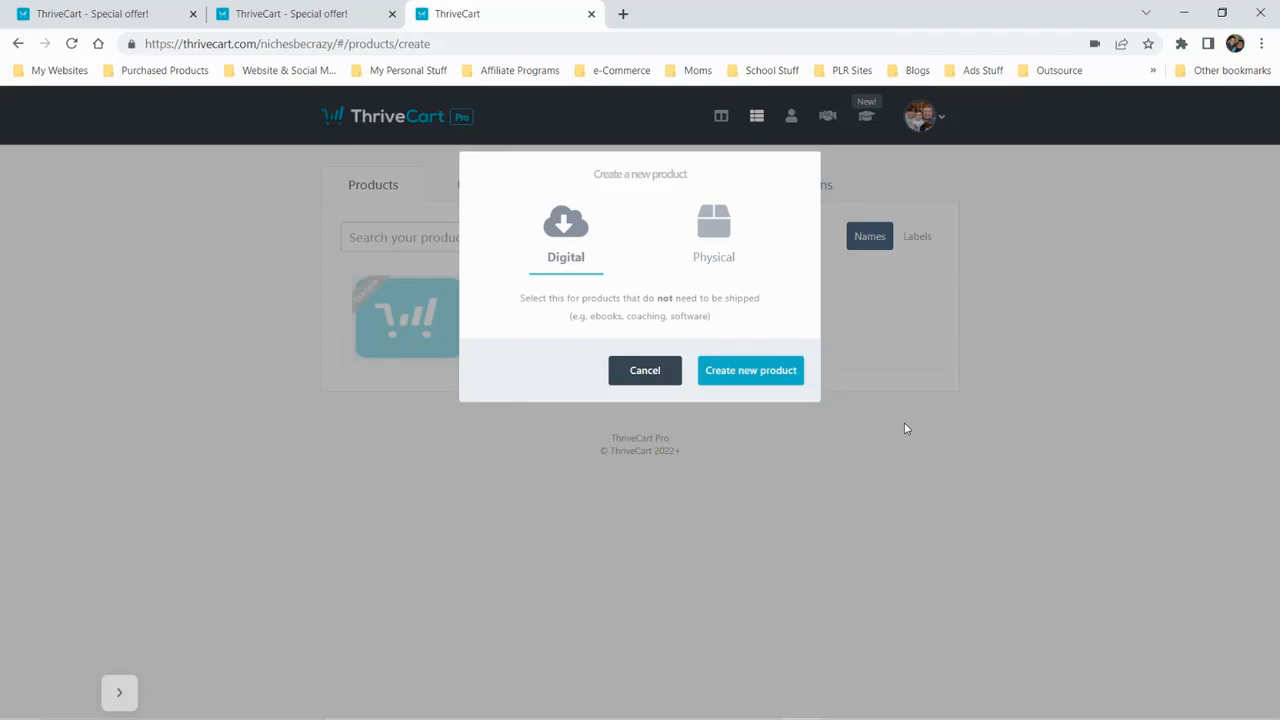
left_click(659, 378)
View the upsells, downsells and A/B tests lists, and try to create the first A/B test
left_click(475, 192)
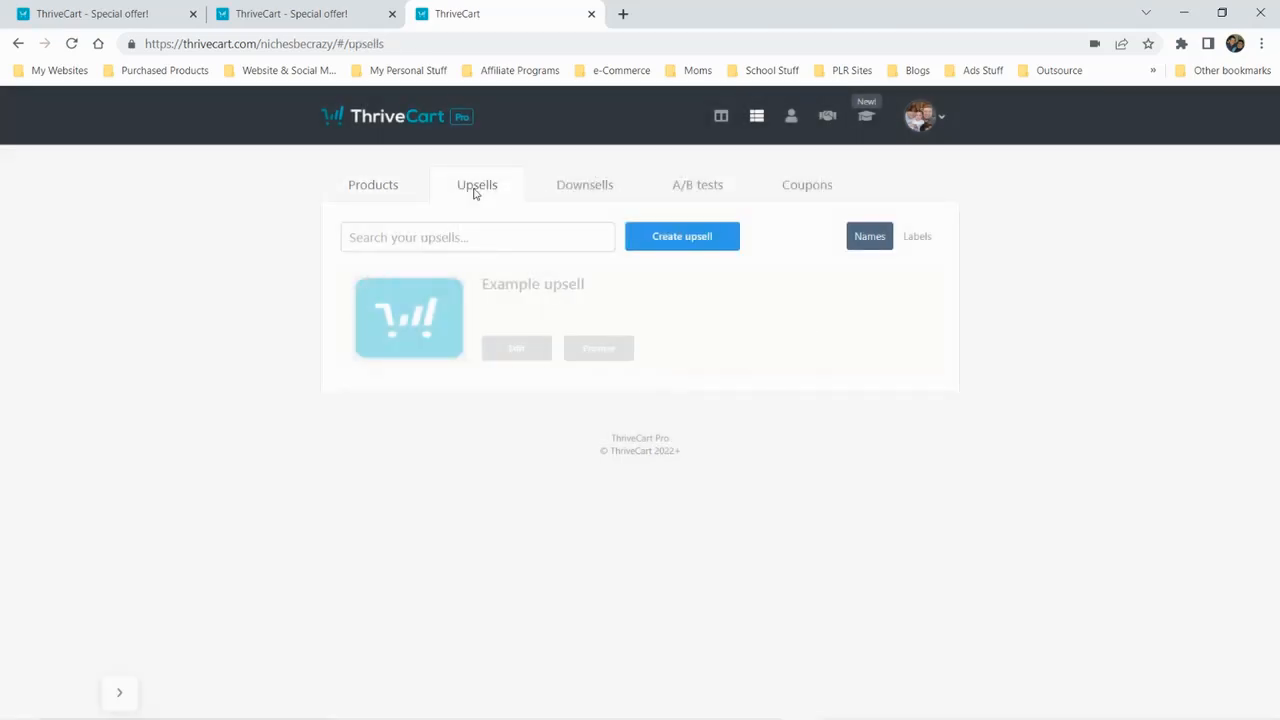
left_click(583, 187)
left_click(695, 203)
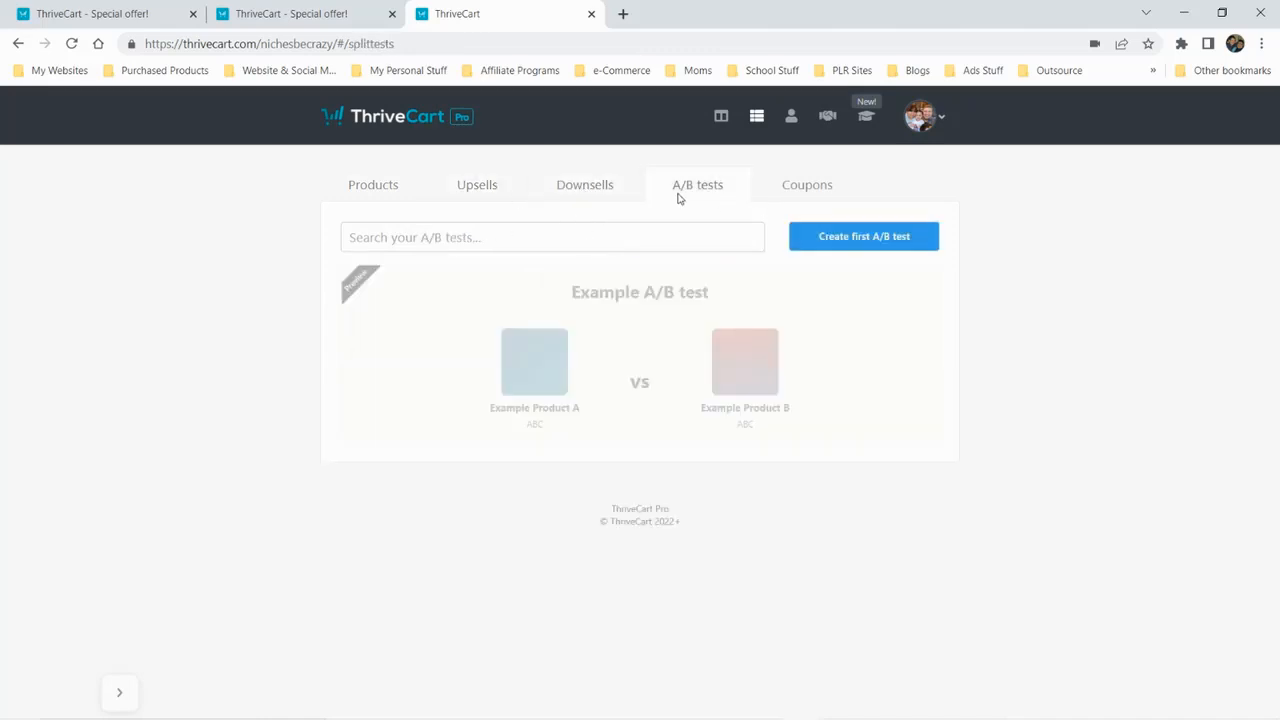
left_click(822, 237)
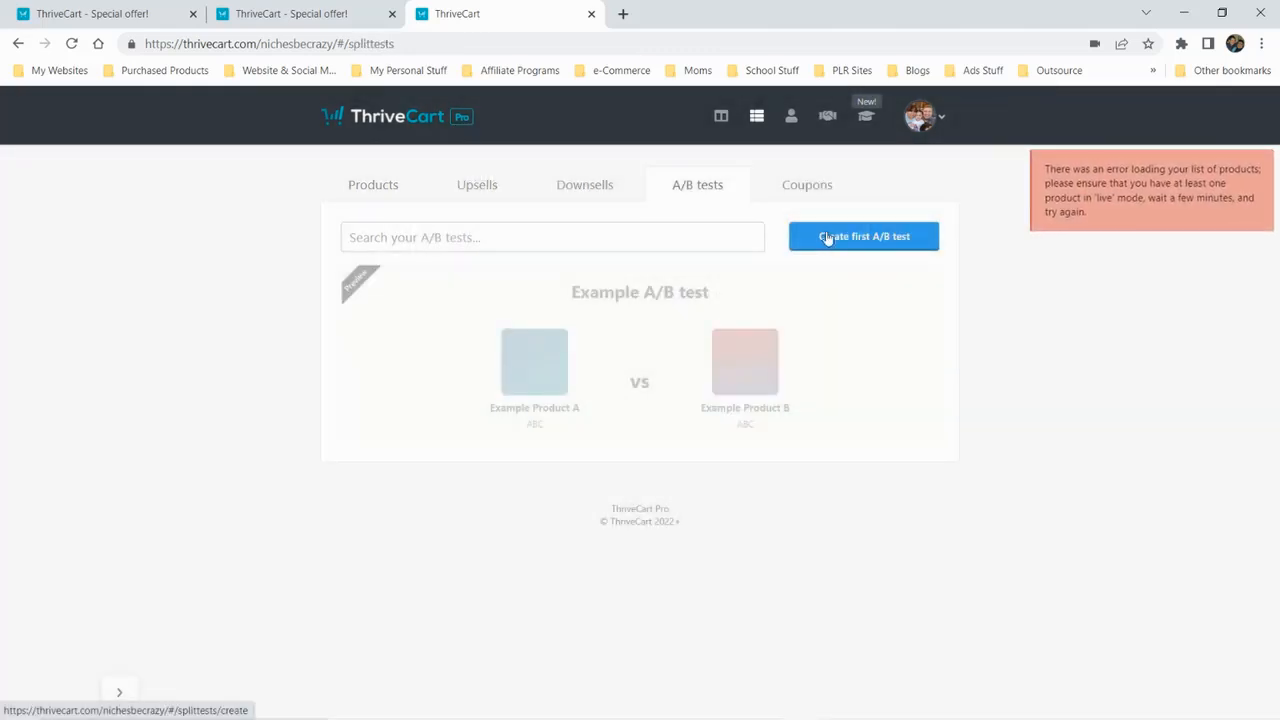
left_click(869, 235)
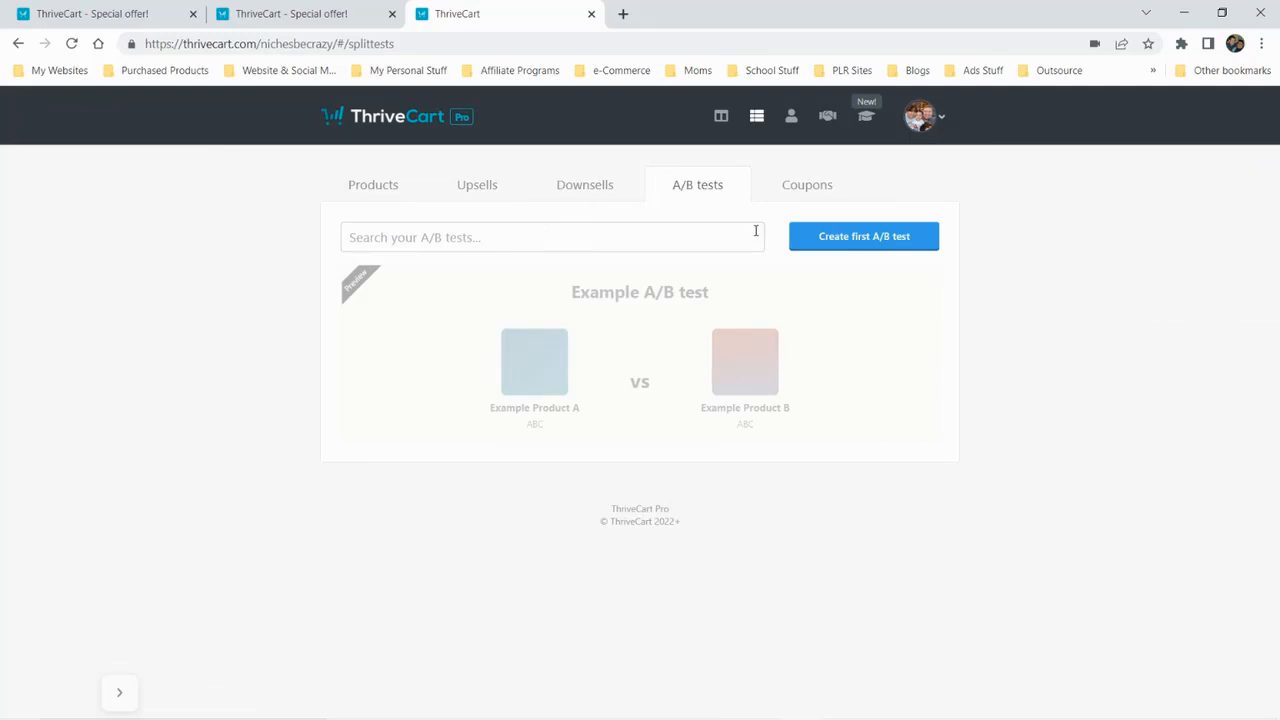
View the coupons list and return to the products list
left_click(808, 192)
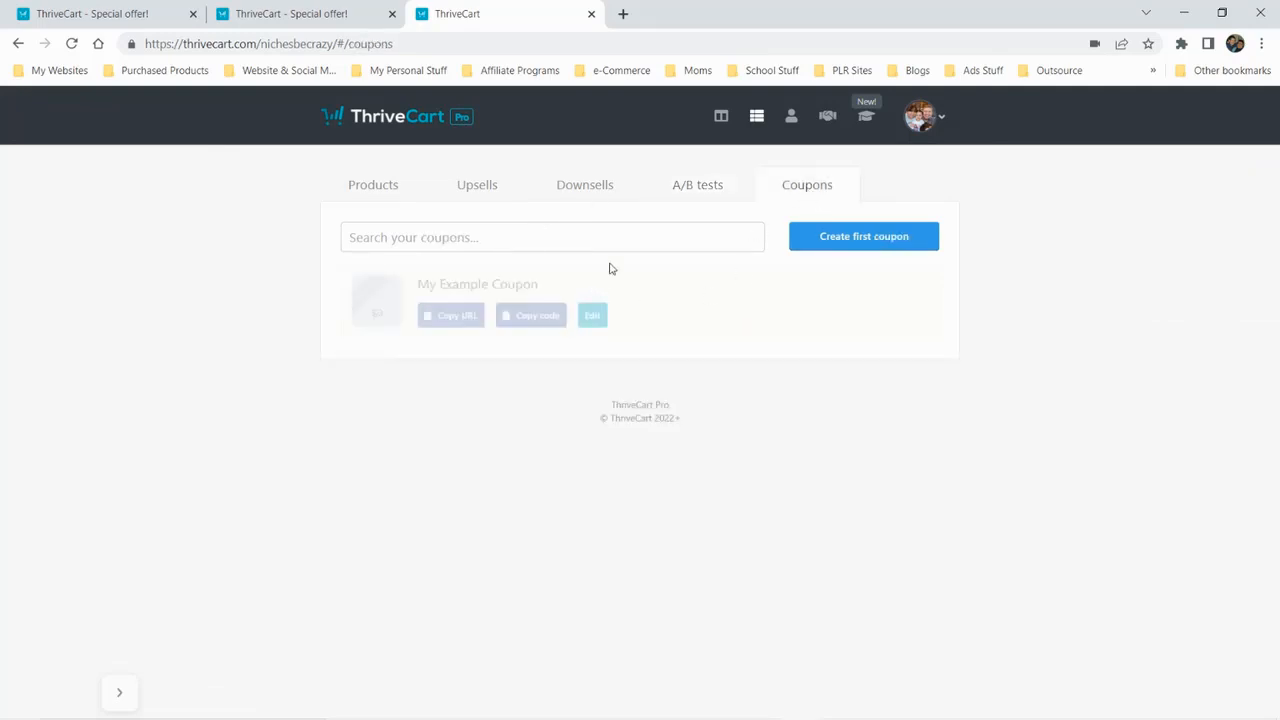
left_click(376, 193)
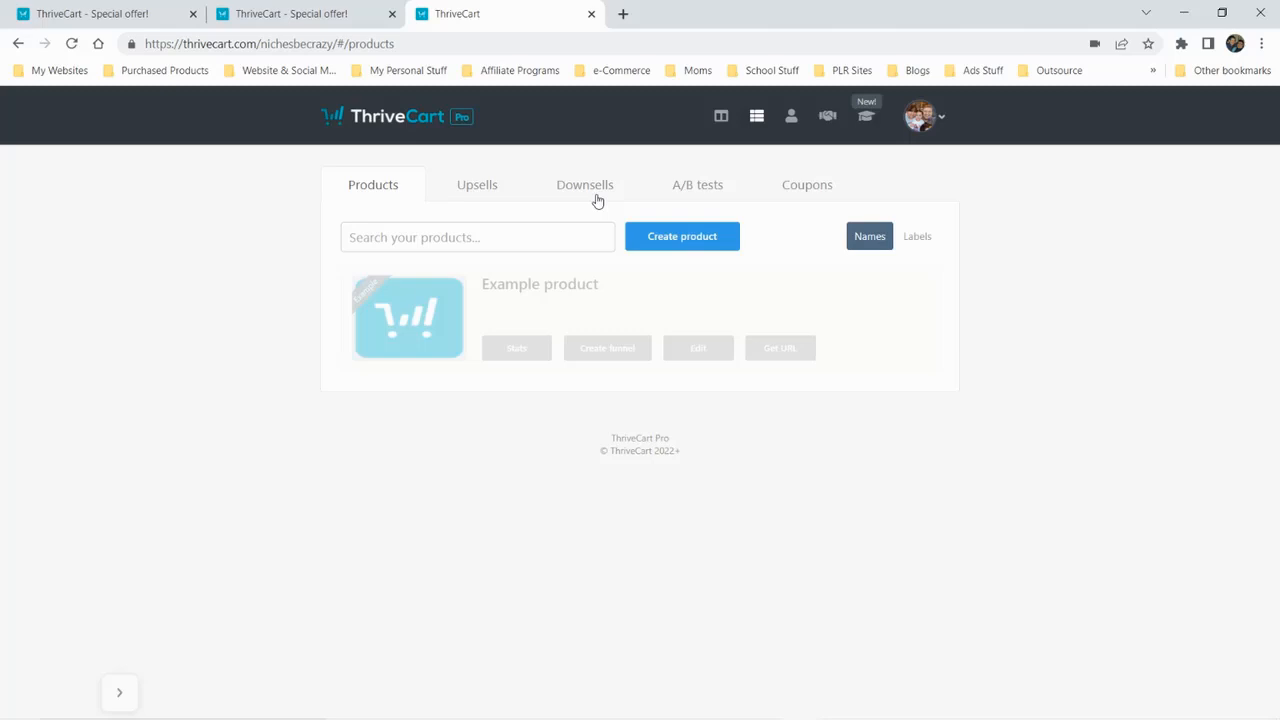
View the customer transactions and subscriptions pages, including the available subscription status filters
left_click(791, 117)
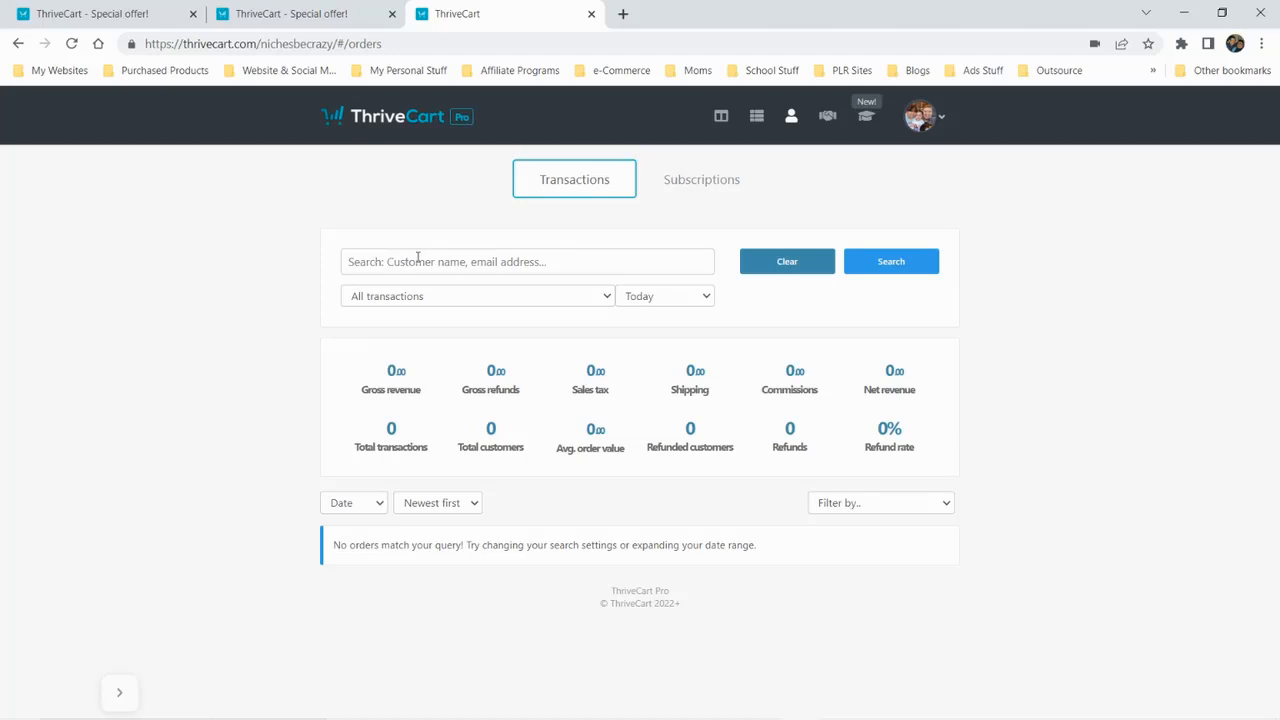
left_click(710, 190)
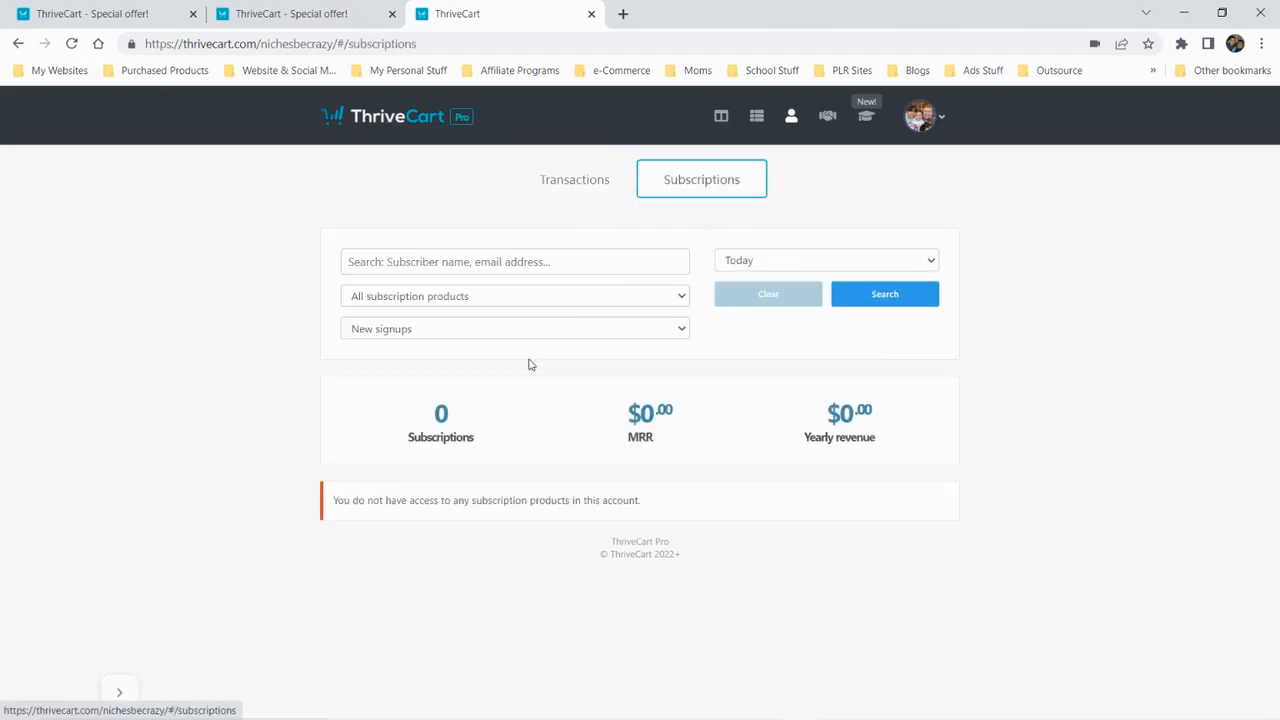
left_click(612, 333)
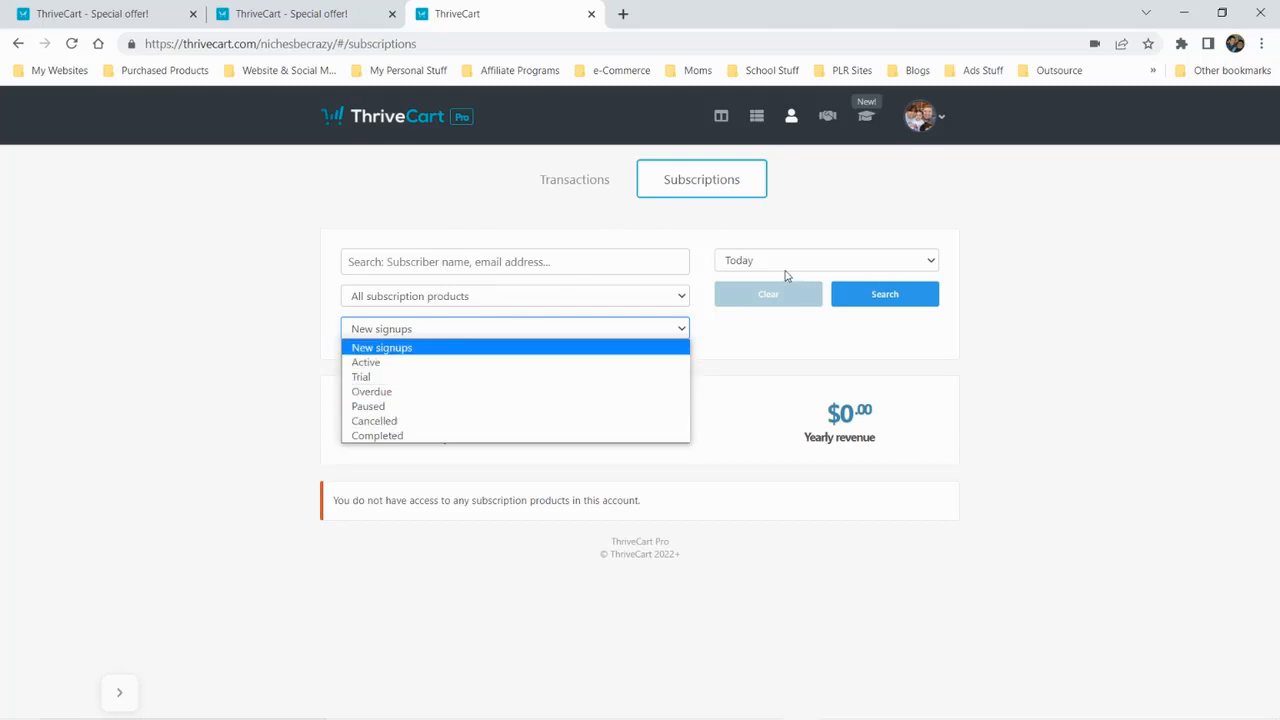
left_click(1055, 383)
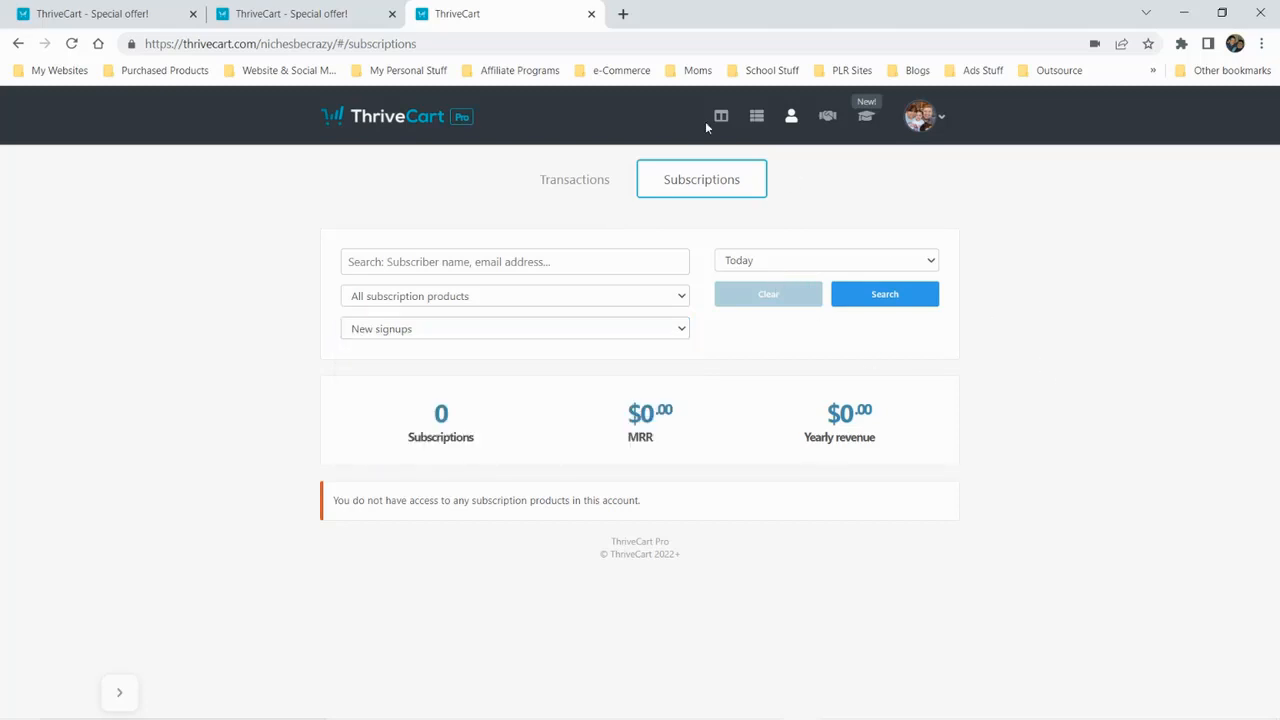
Open the affiliates overview and view the options of its funnel, product and sales metric filters
left_click(827, 116)
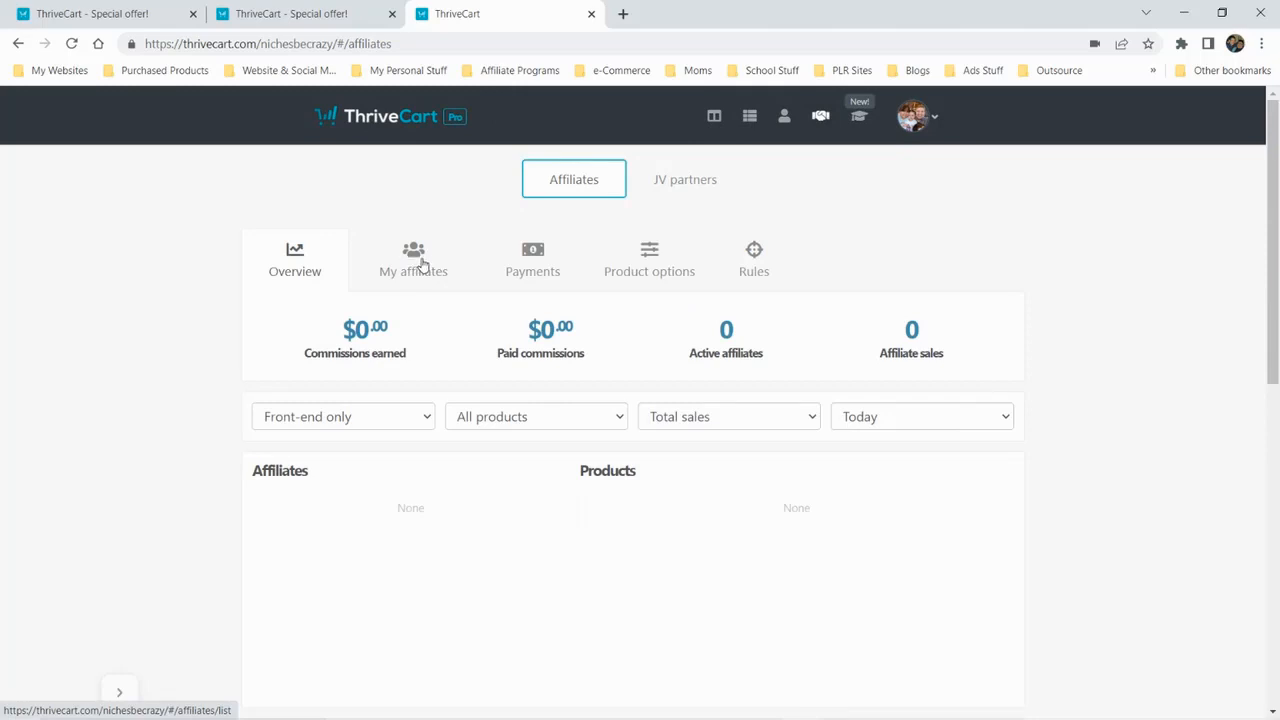
left_click(327, 420)
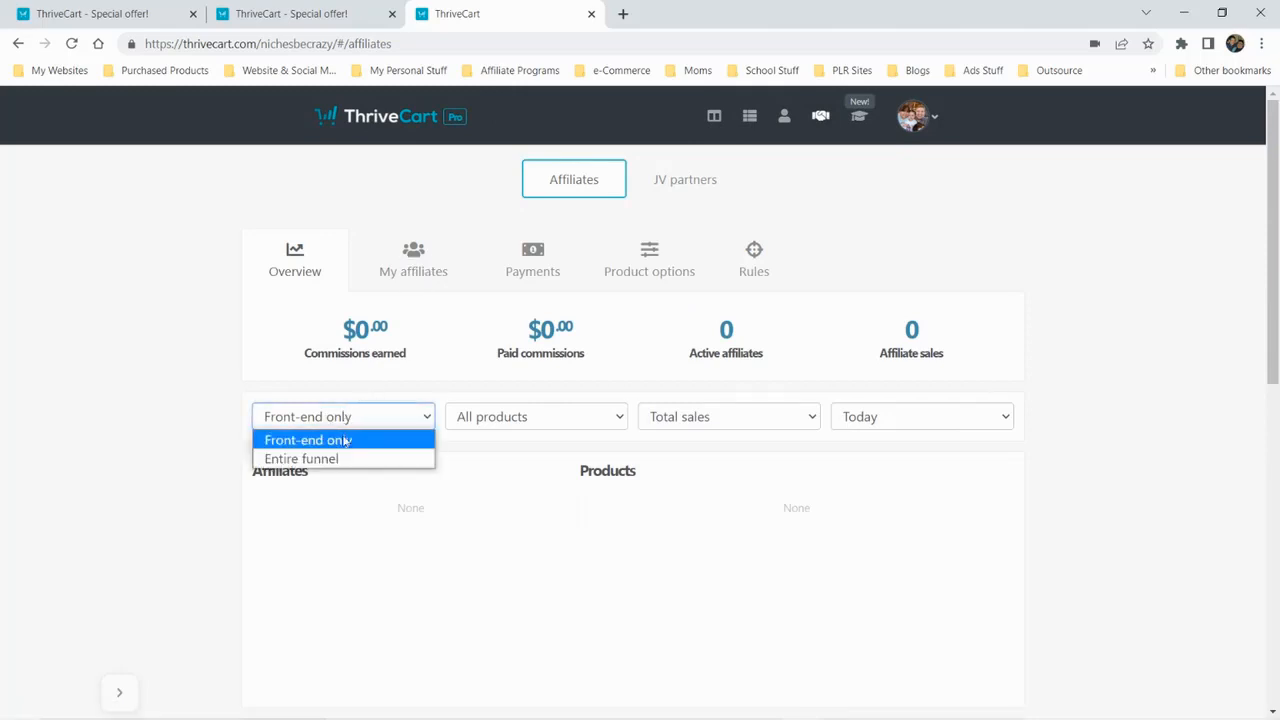
left_click(576, 420)
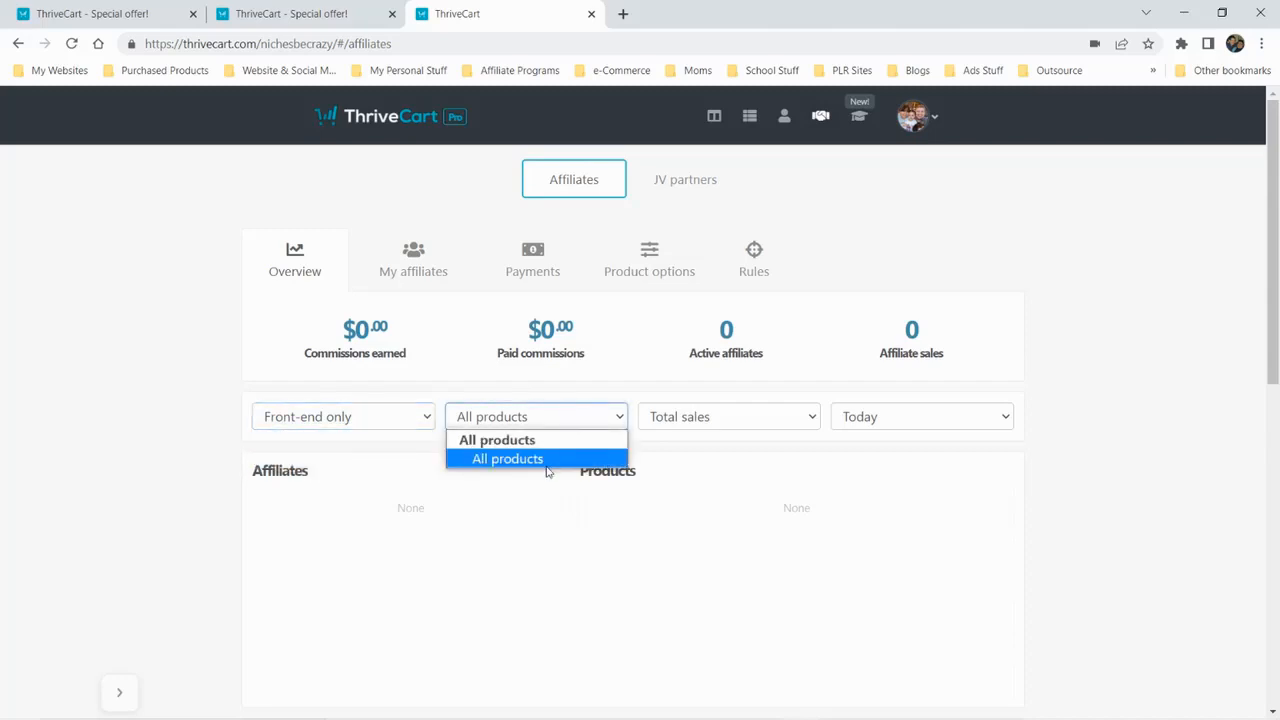
left_click(755, 421)
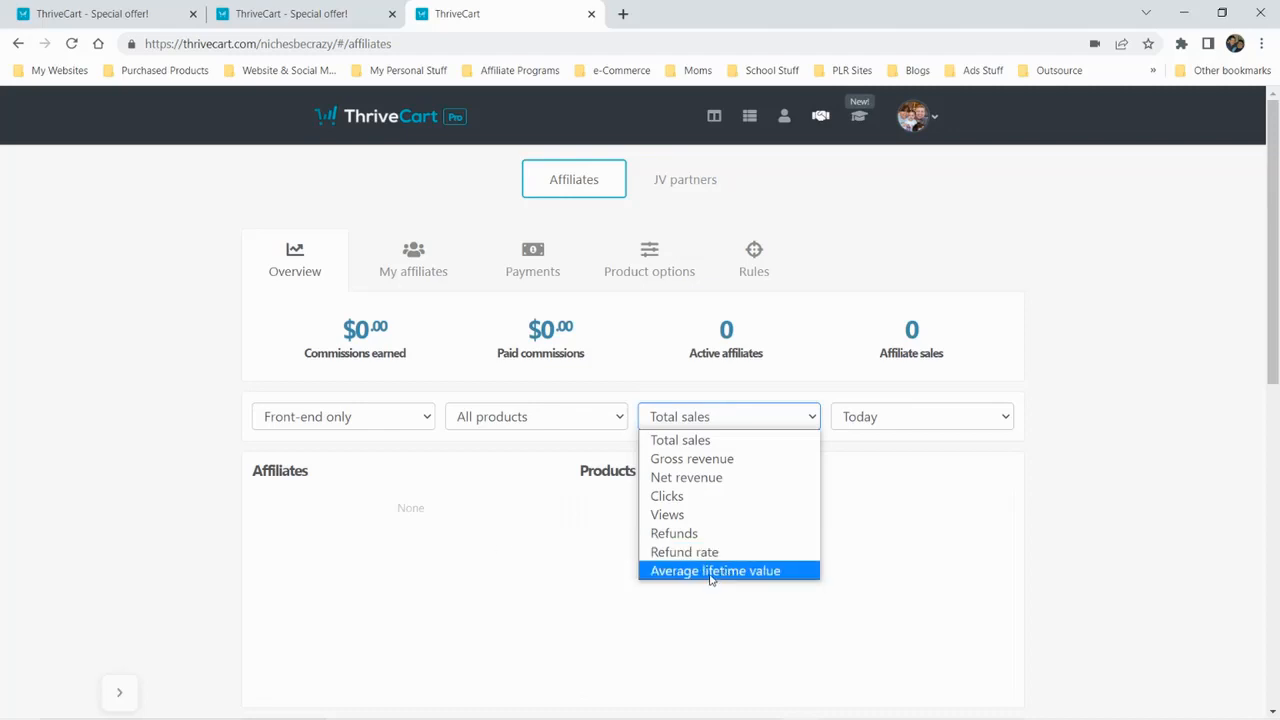
left_click(316, 530)
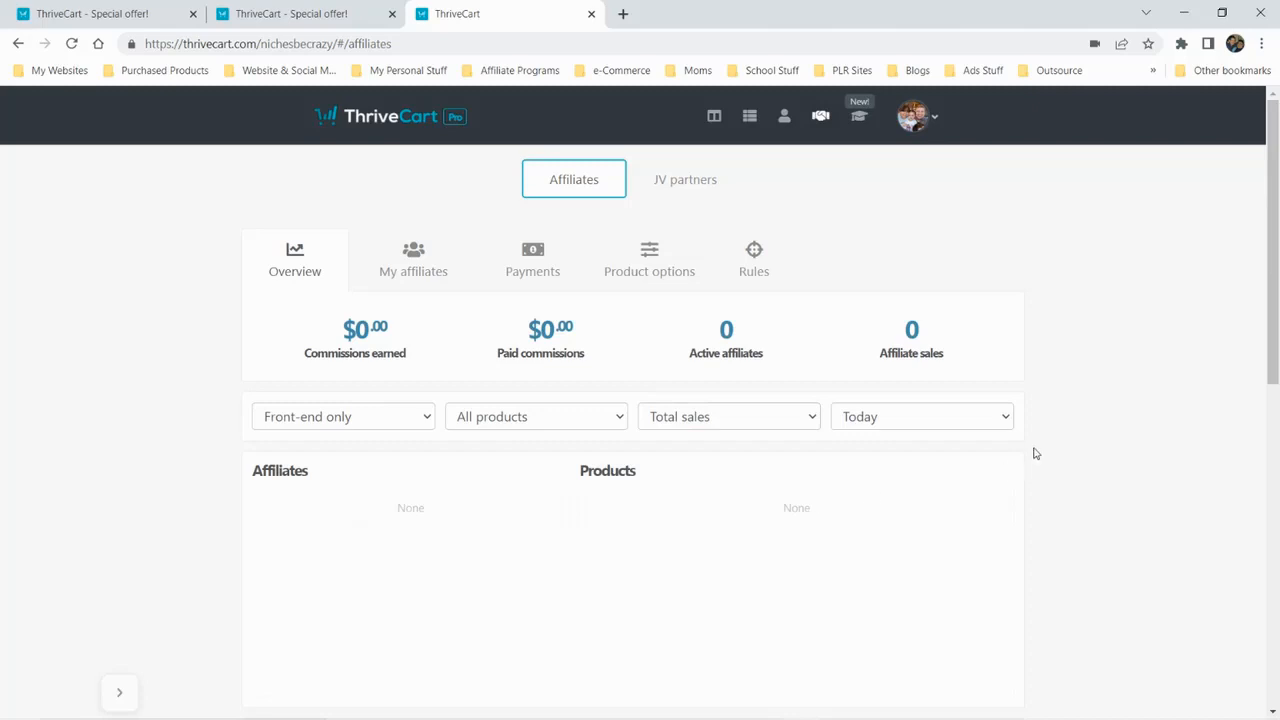
View the My affiliates, affiliate Payments and Product options pages in the affiliates section
left_click(420, 256)
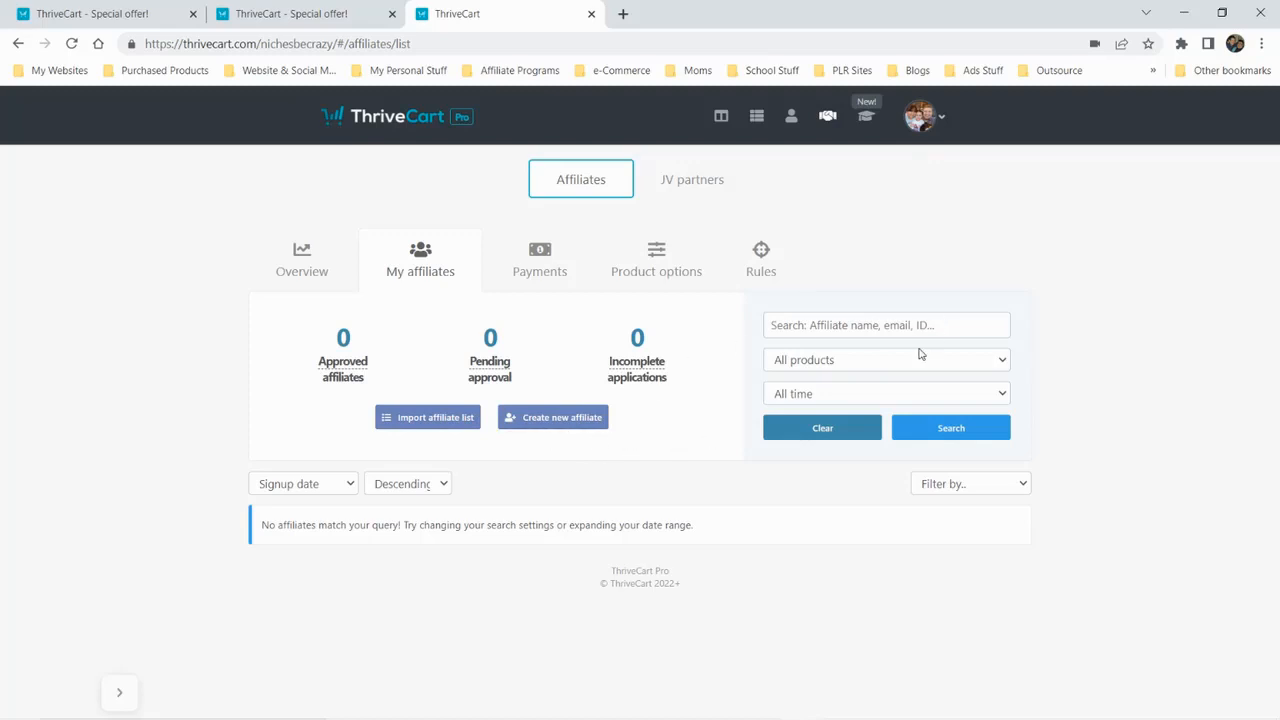
left_click(537, 261)
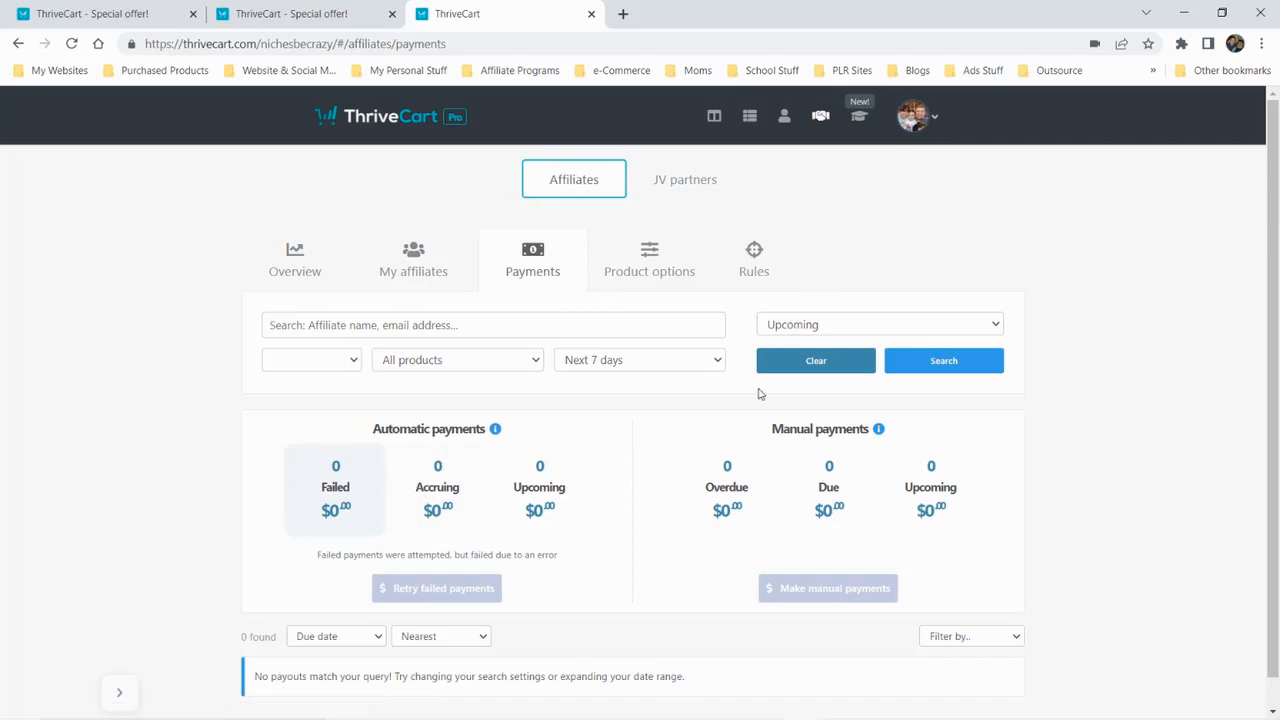
scroll(706, 403, "down", 1)
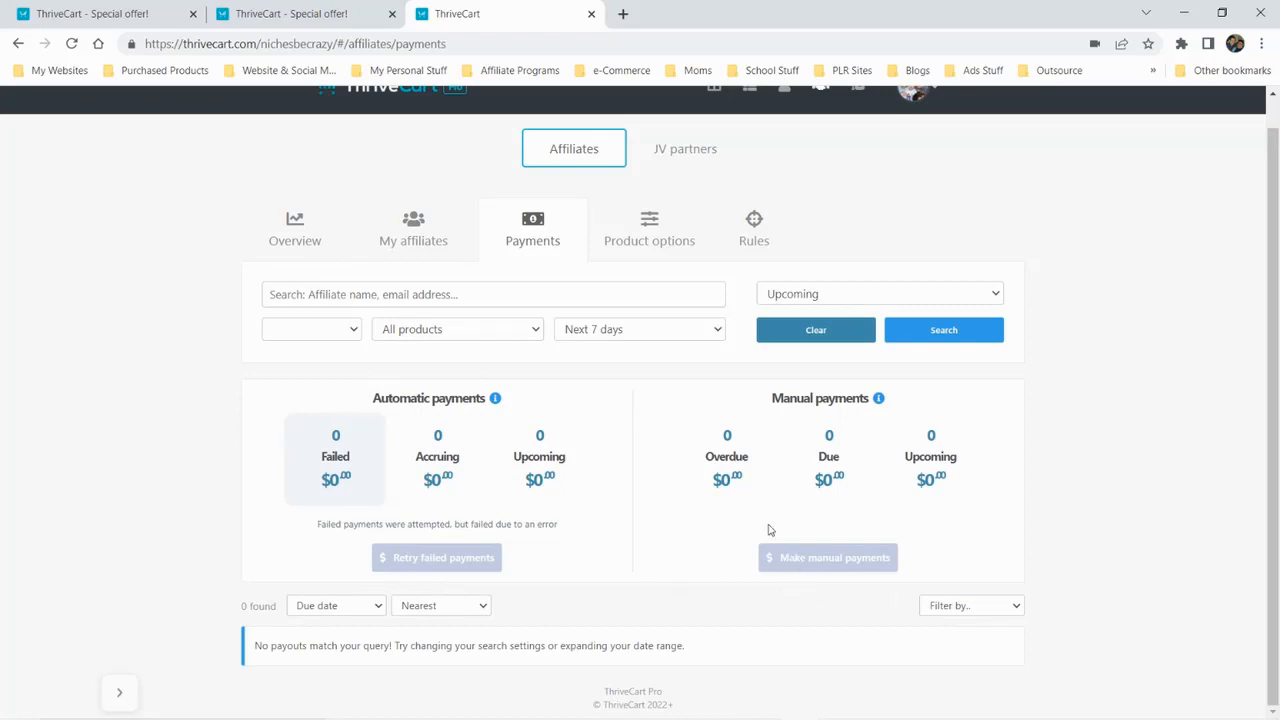
left_click(667, 230)
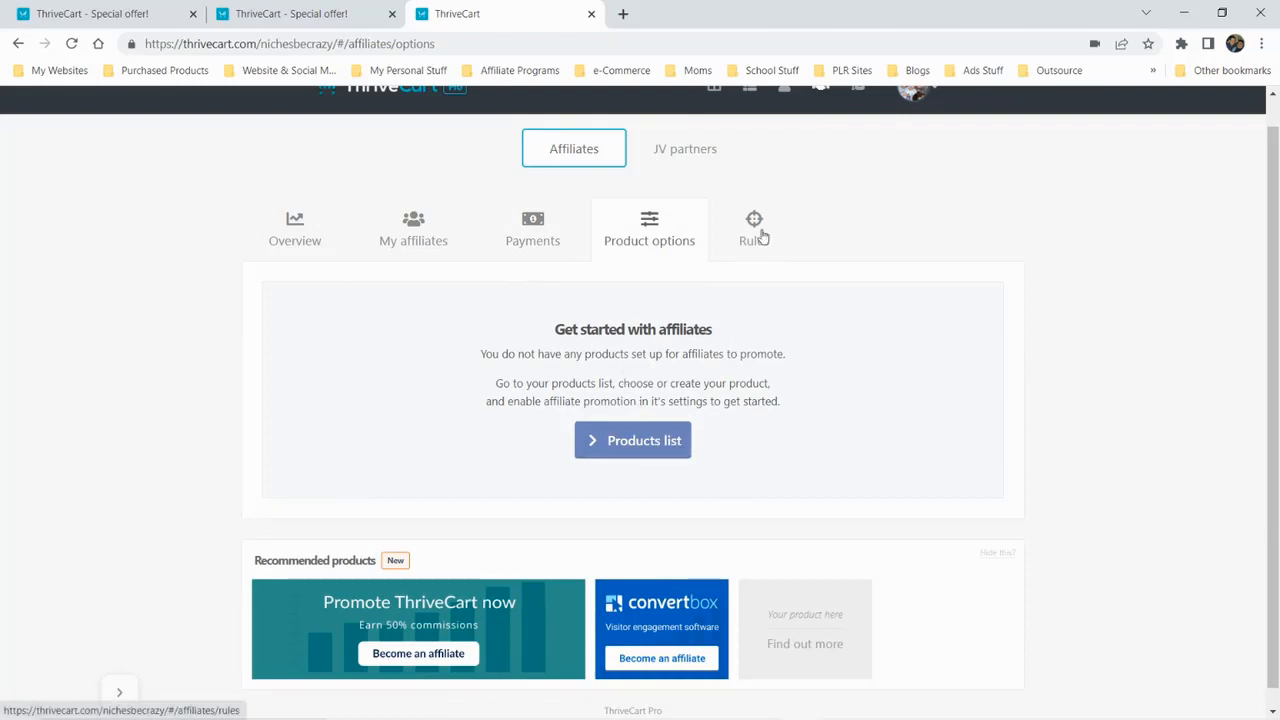
Start a new affiliate rule and view the available trigger events and follow-up actions
left_click(752, 238)
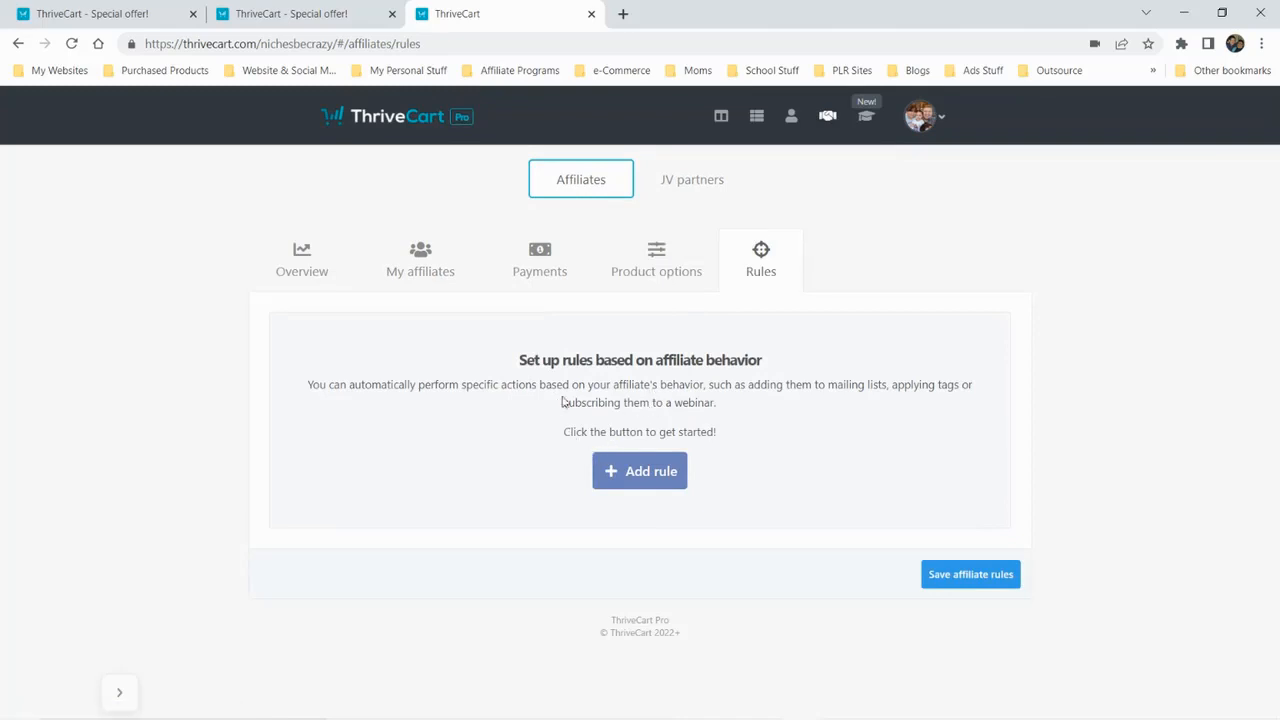
left_click(623, 471)
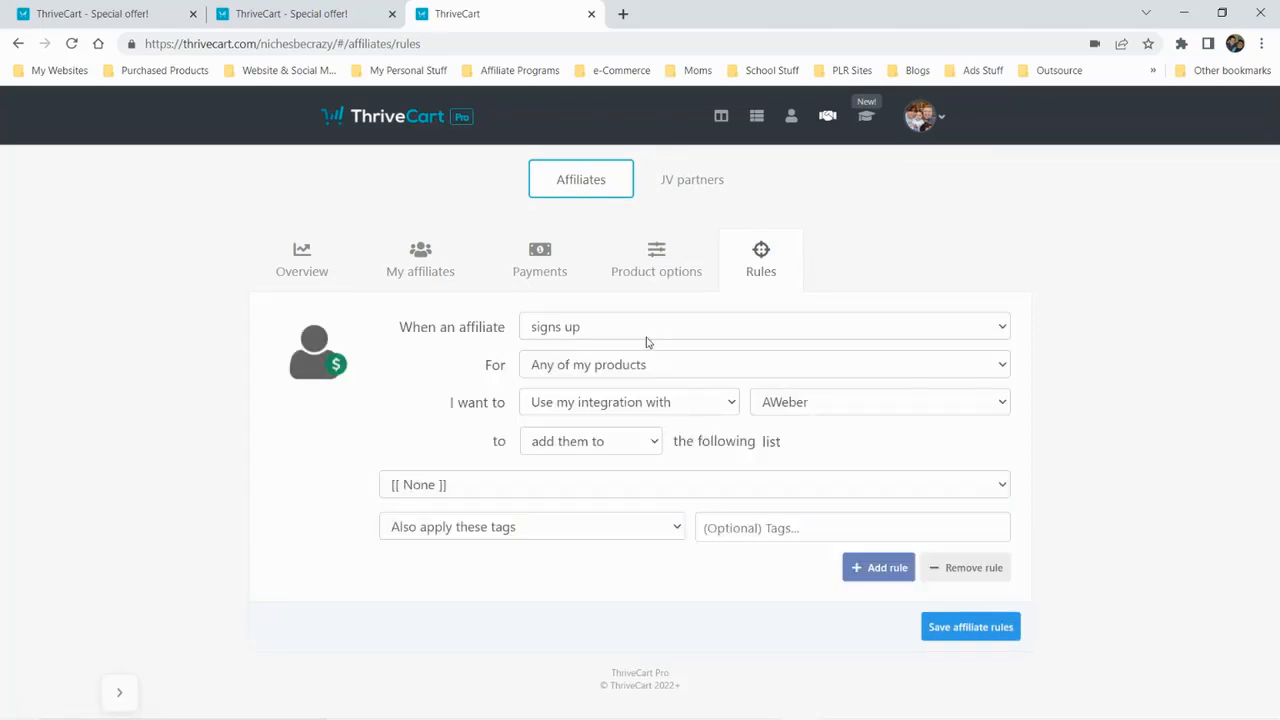
left_click(740, 333)
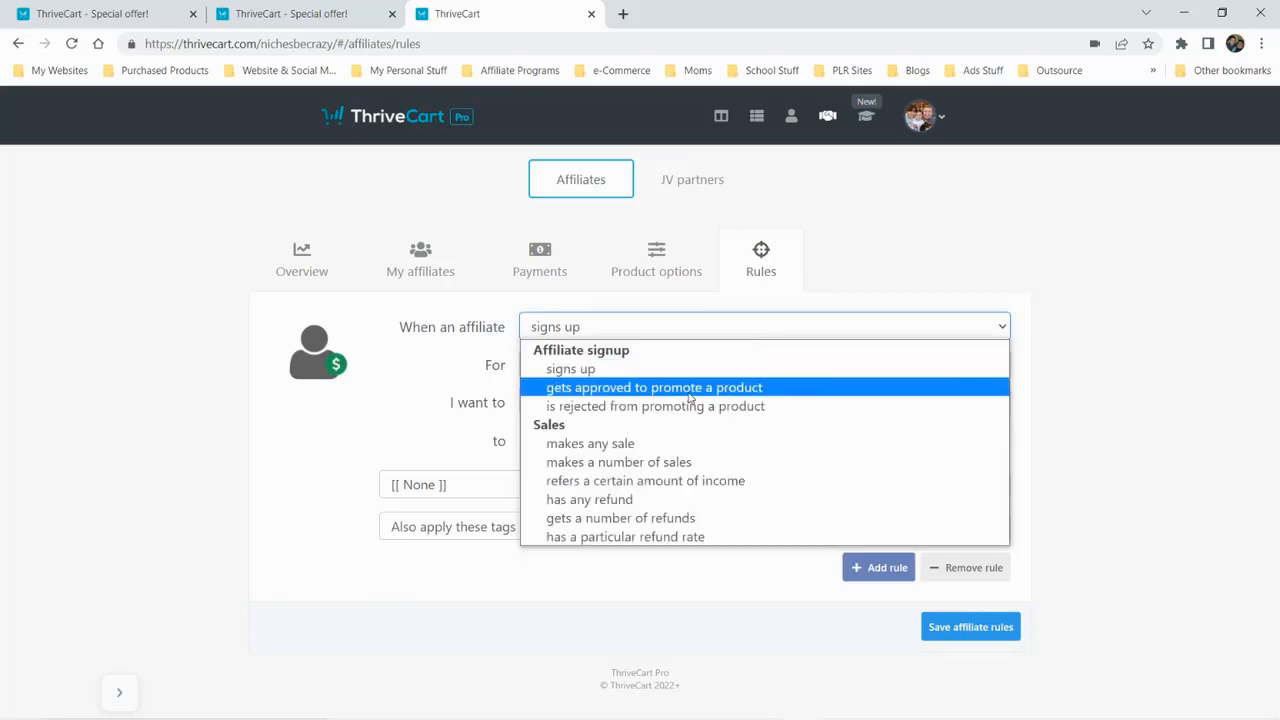
left_click(437, 429)
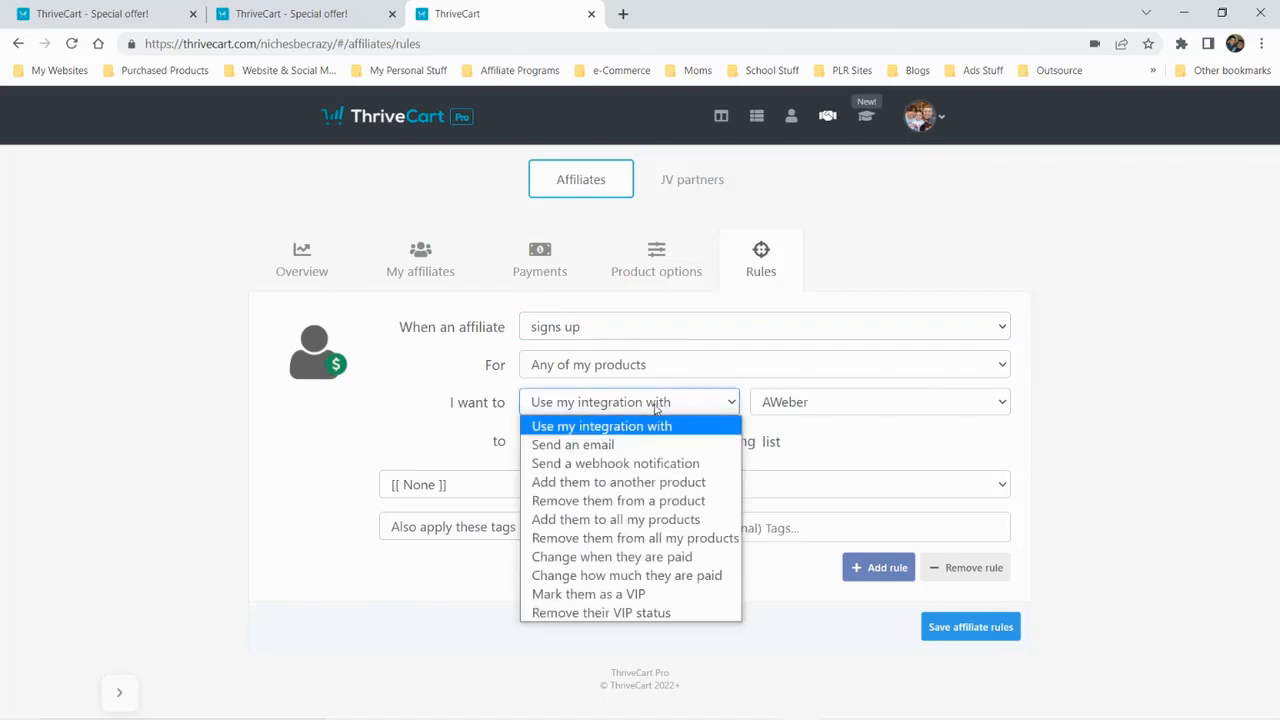
left_click(665, 405)
left_click(922, 450)
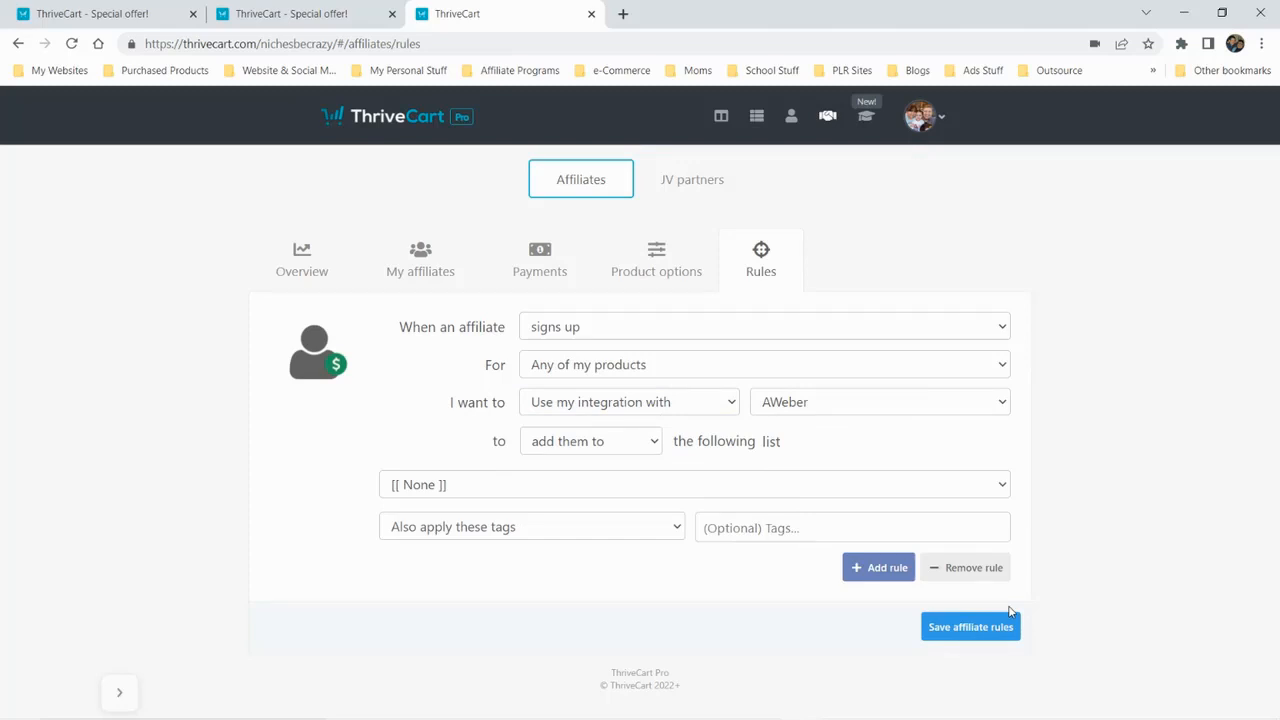
left_click(688, 401)
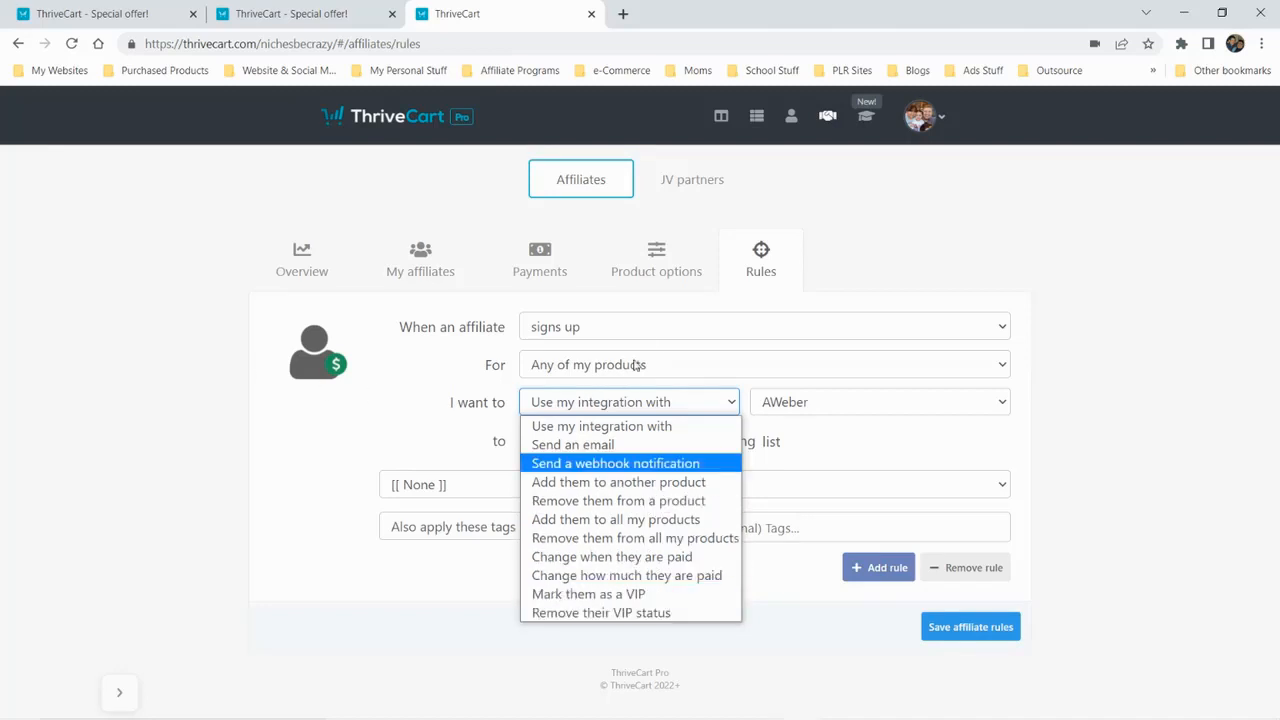
left_click(648, 328)
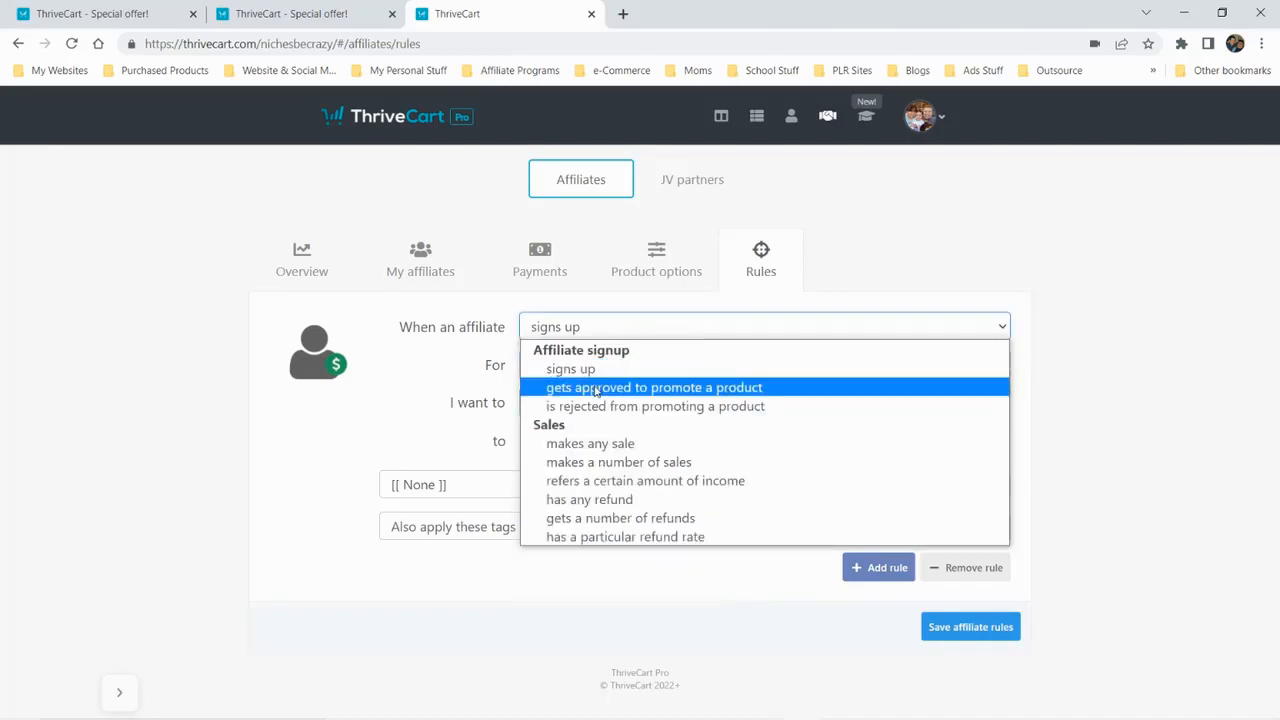
left_click(432, 415)
left_click(583, 402)
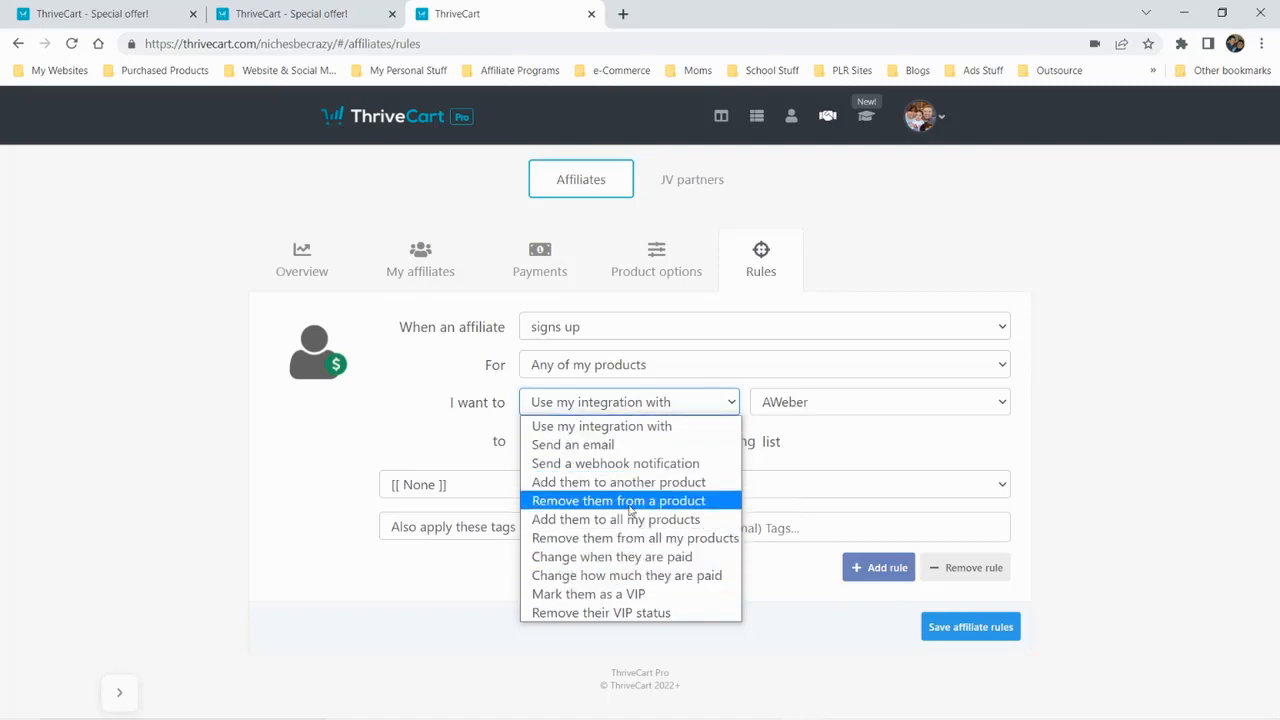
left_click(452, 452)
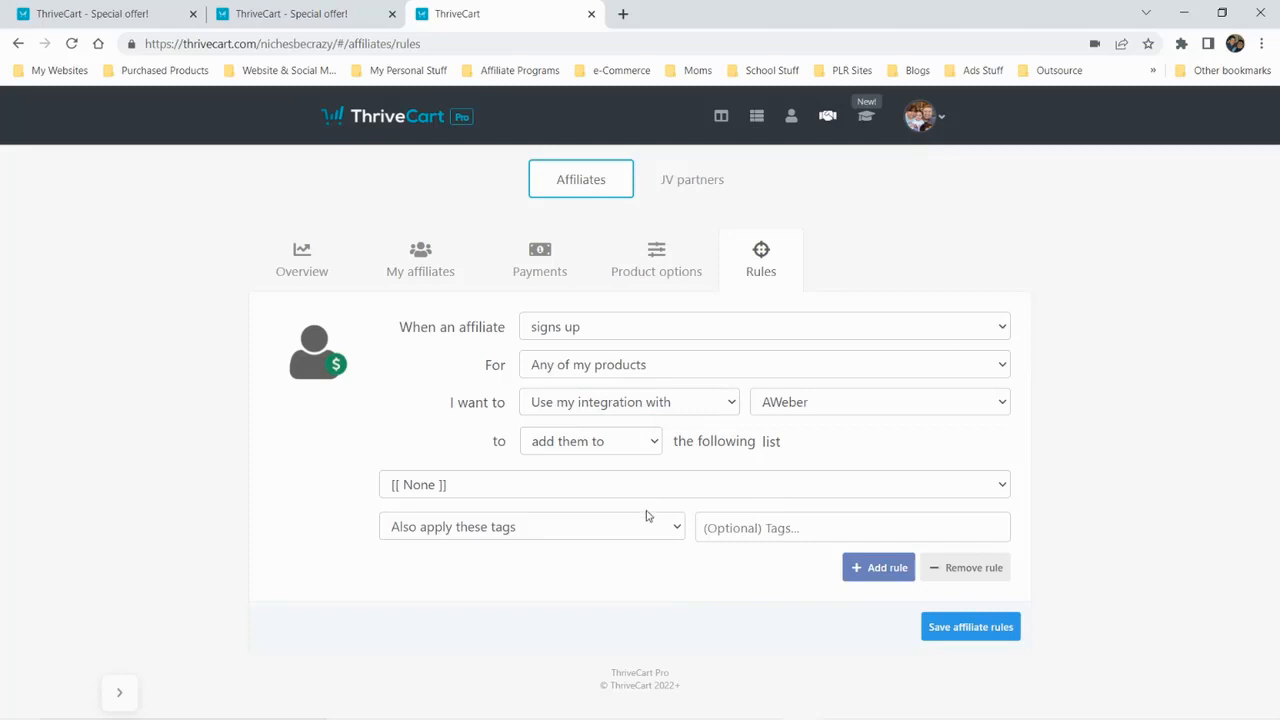
Start a new JV partner contract and view its partner info, included products, contract settings and partner payment options
left_click(694, 190)
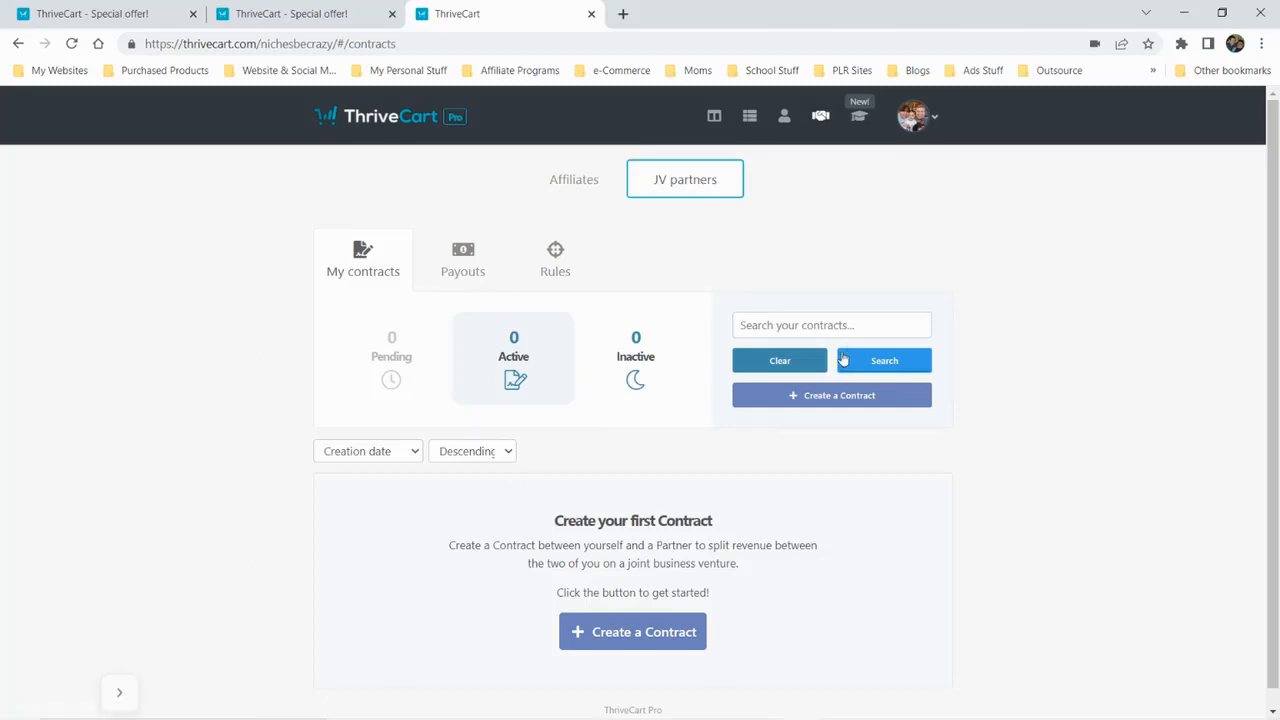
left_click(817, 400)
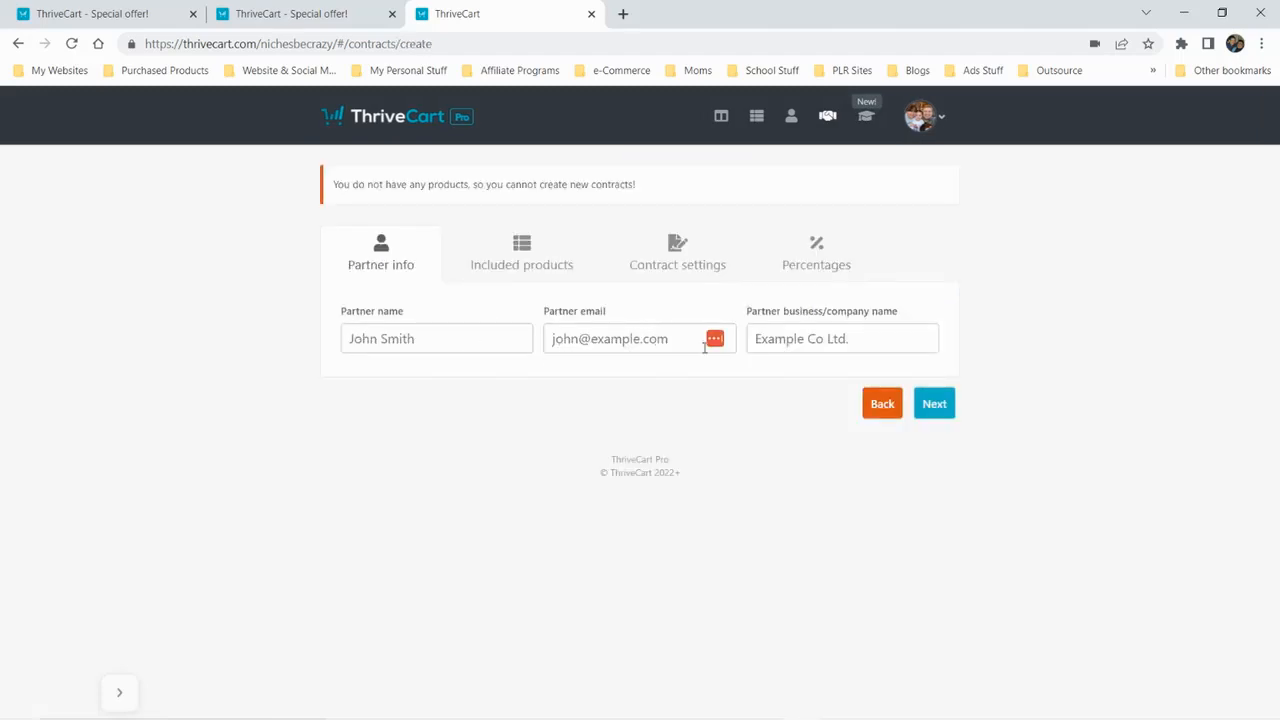
left_click(521, 255)
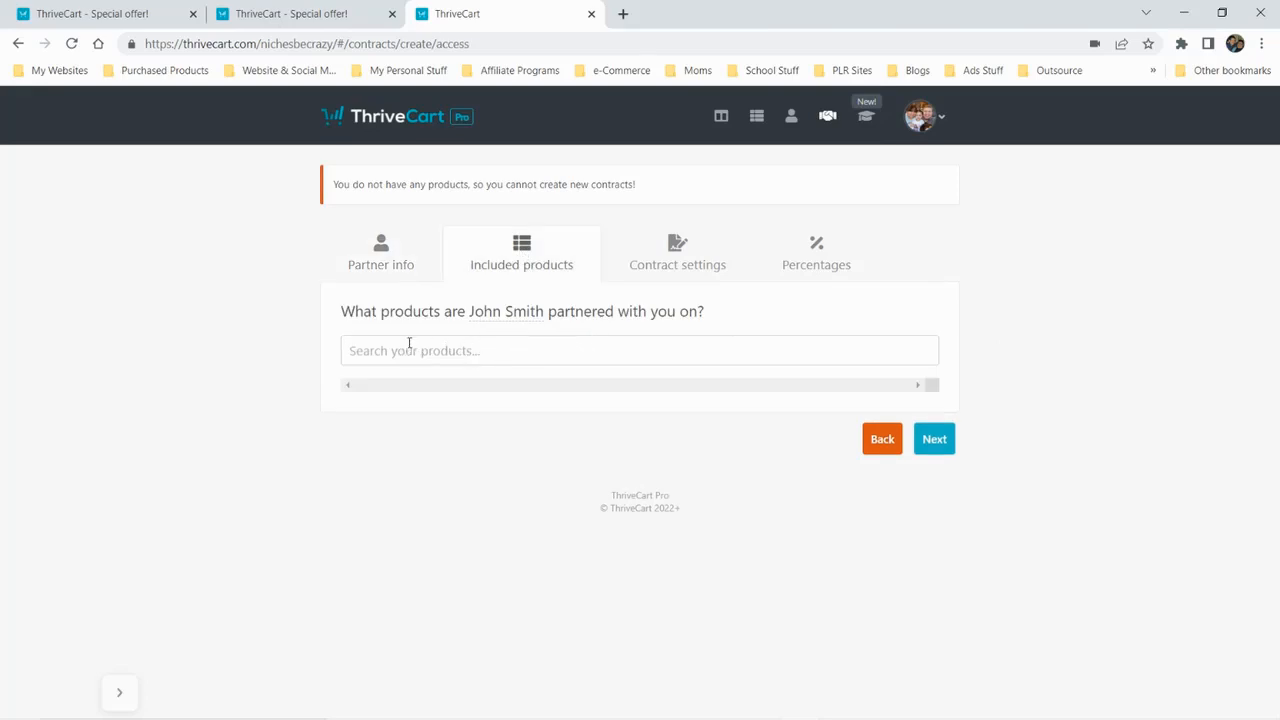
left_click(697, 249)
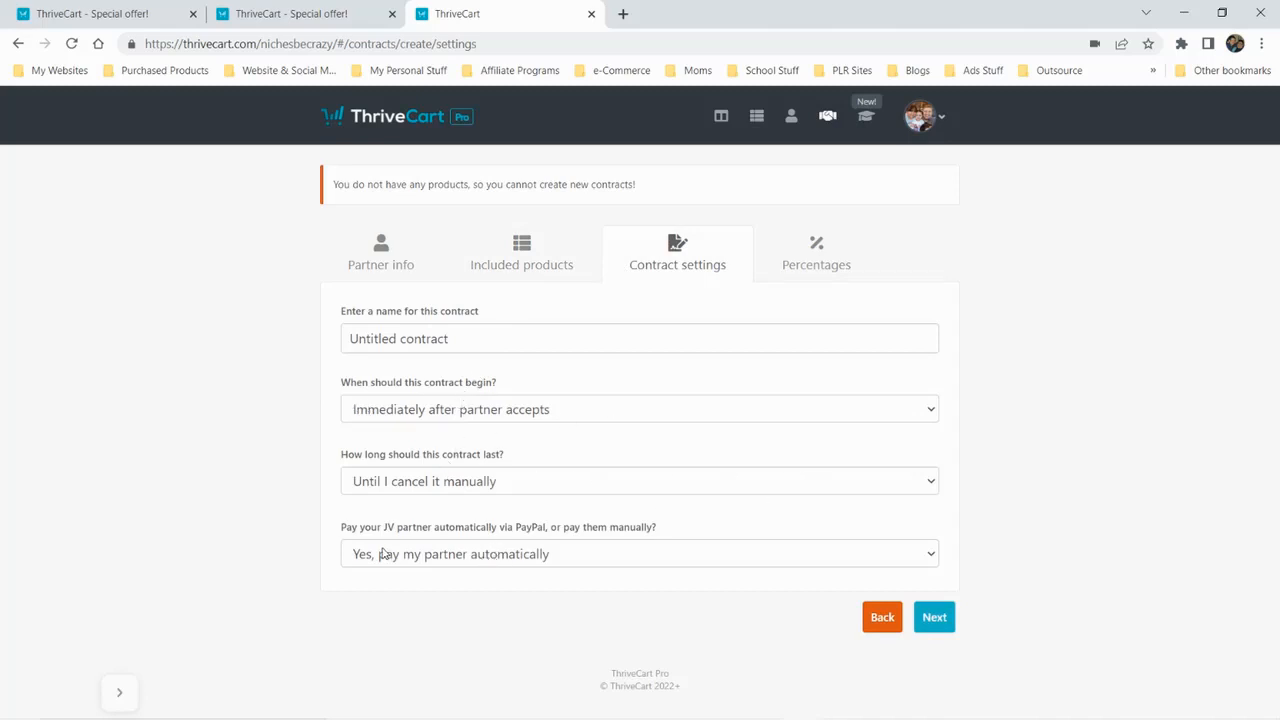
left_click(688, 556)
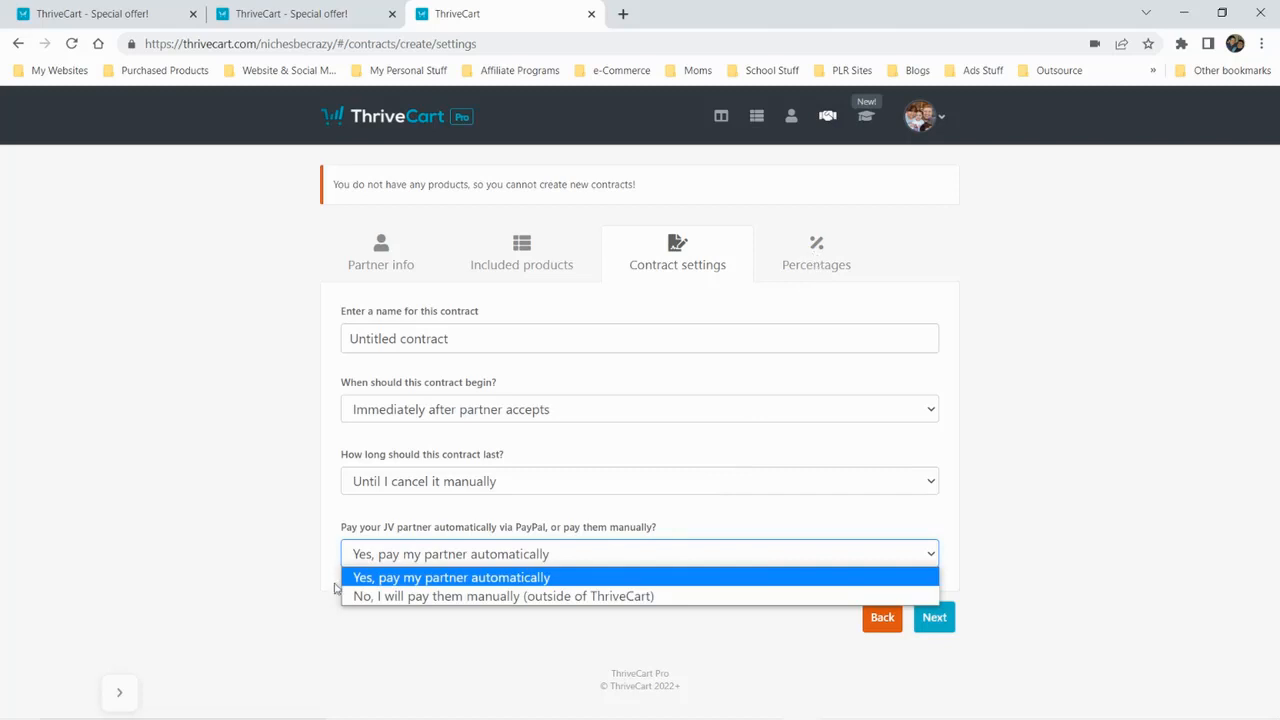
Choose "Yes, let me set specific percentages" for the contract and try to set the custom percentages
left_click(826, 268)
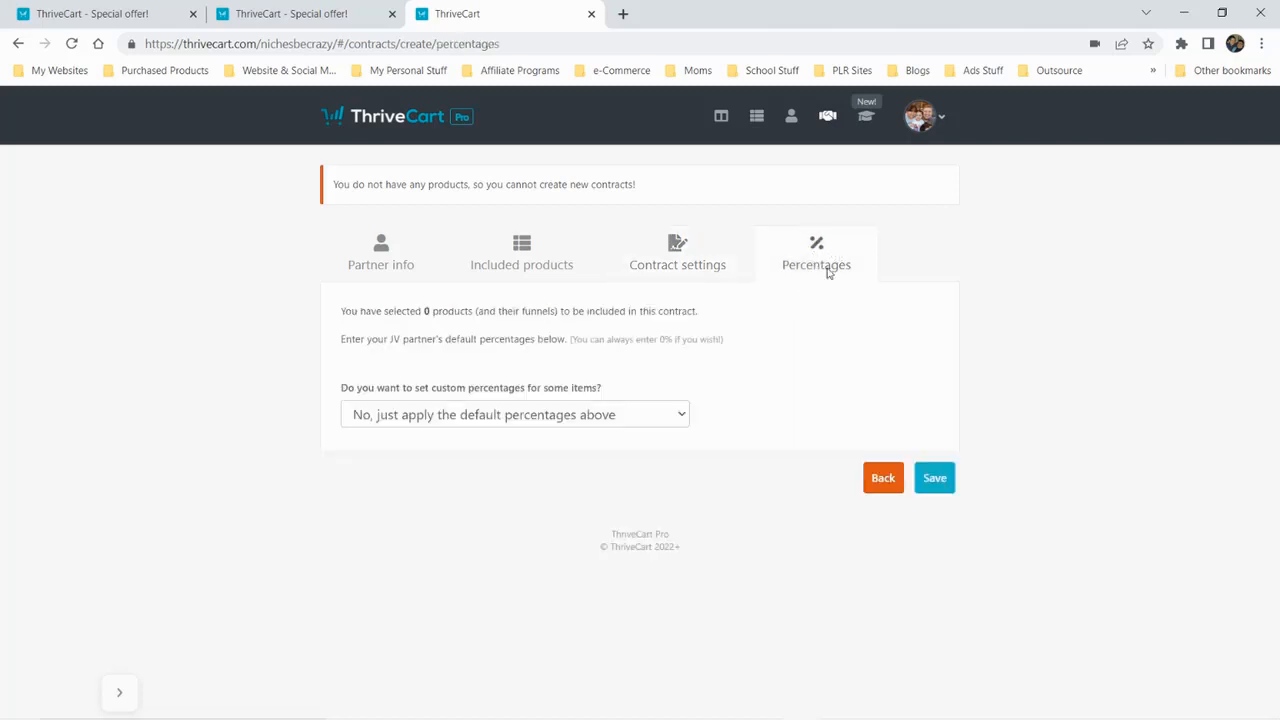
left_click(636, 420)
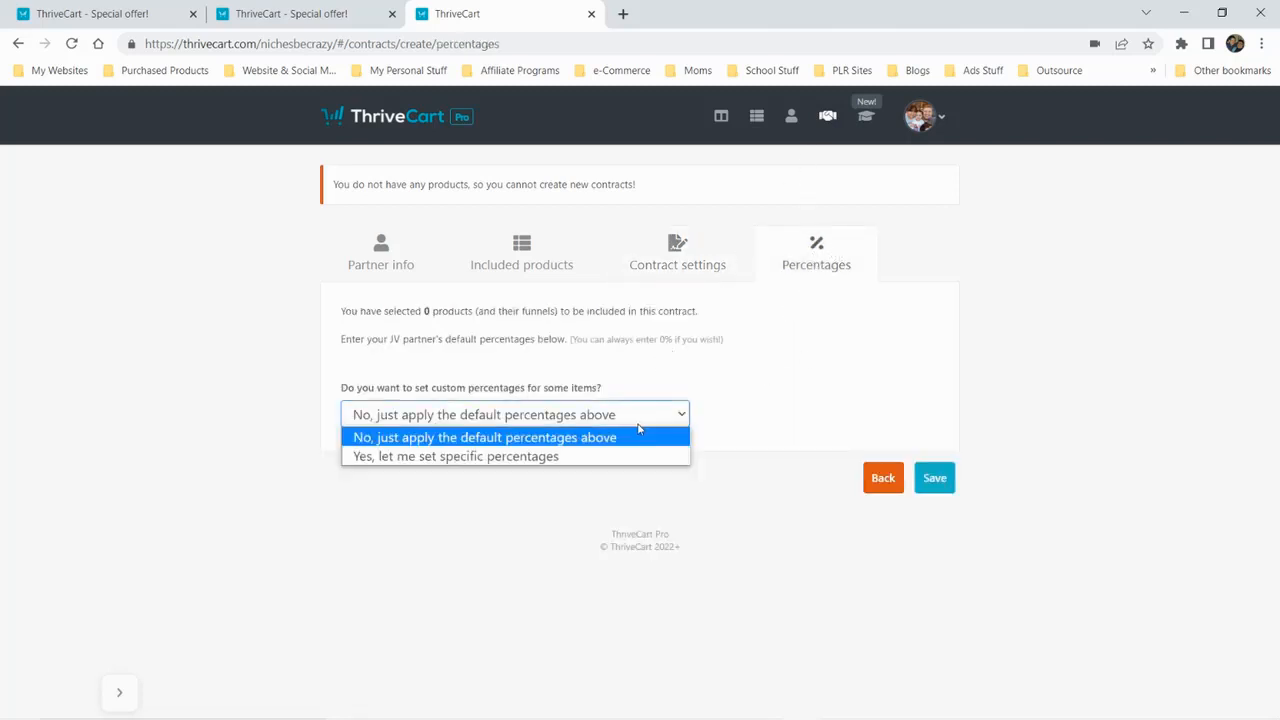
left_click(521, 456)
left_click(740, 415)
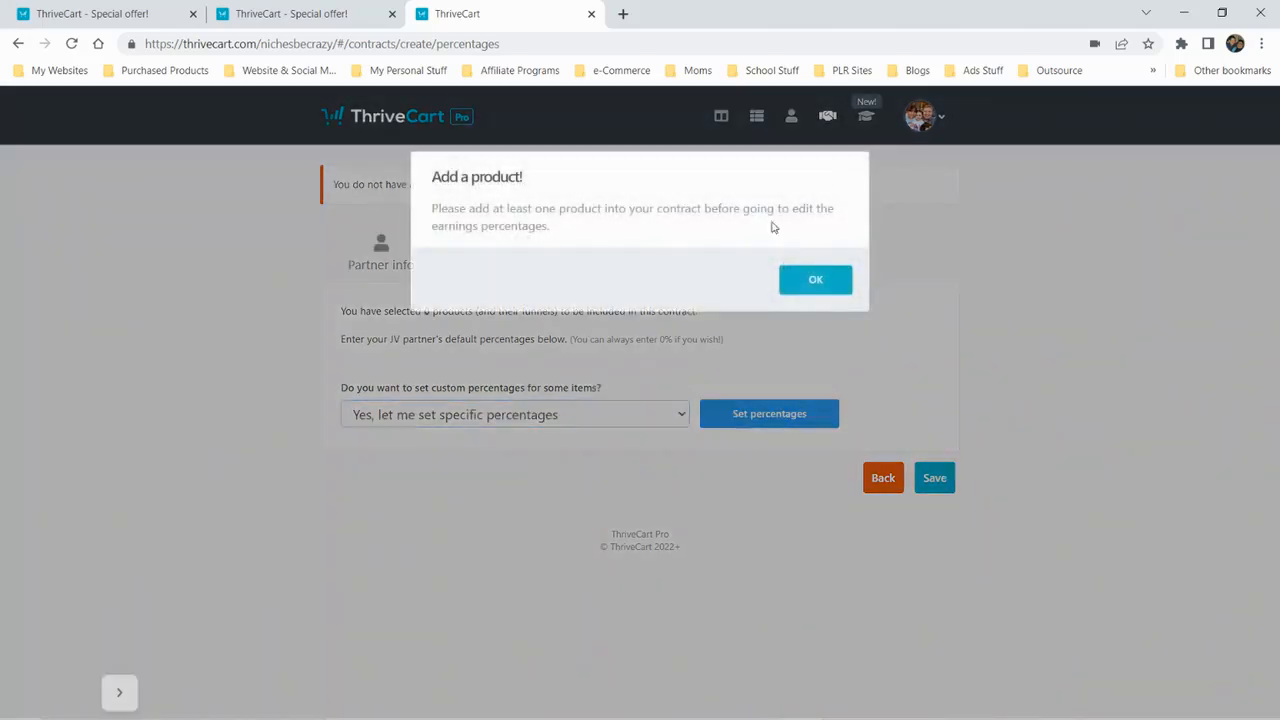
left_click(810, 280)
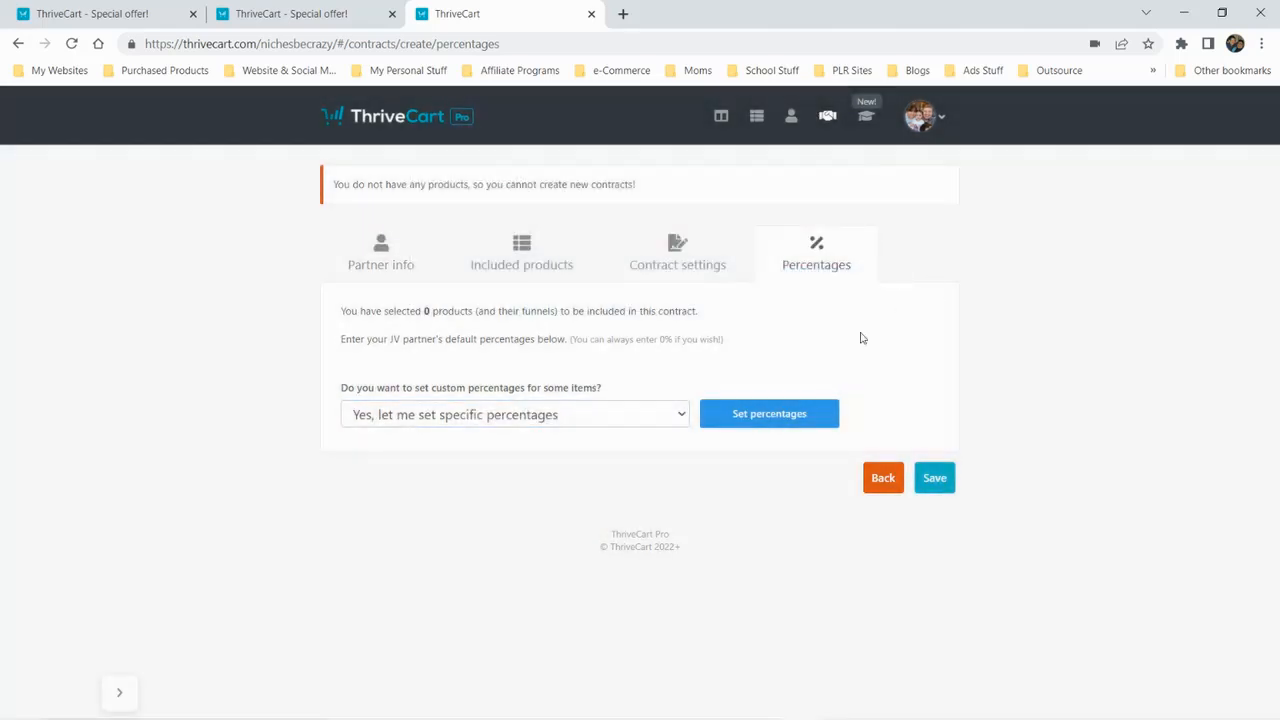
Revisit the contract's partner info and leave the unsaved contract for the JV partners contracts list
left_click(385, 263)
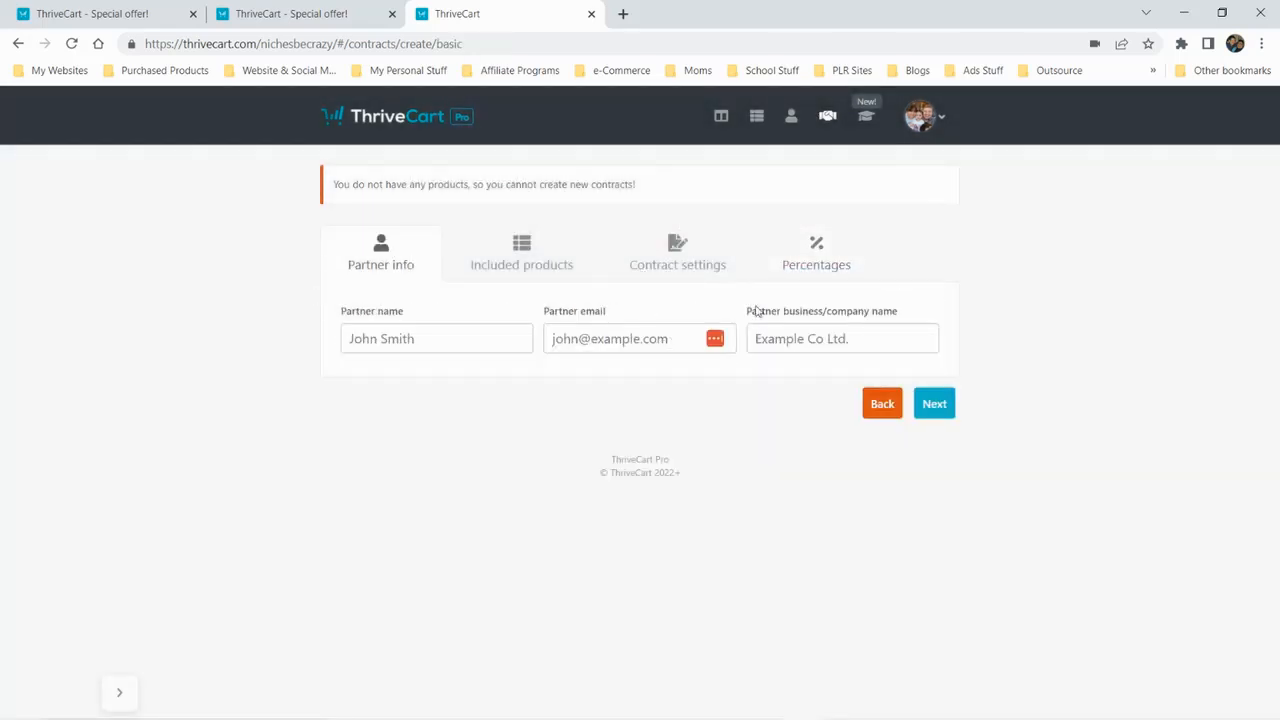
left_click(826, 118)
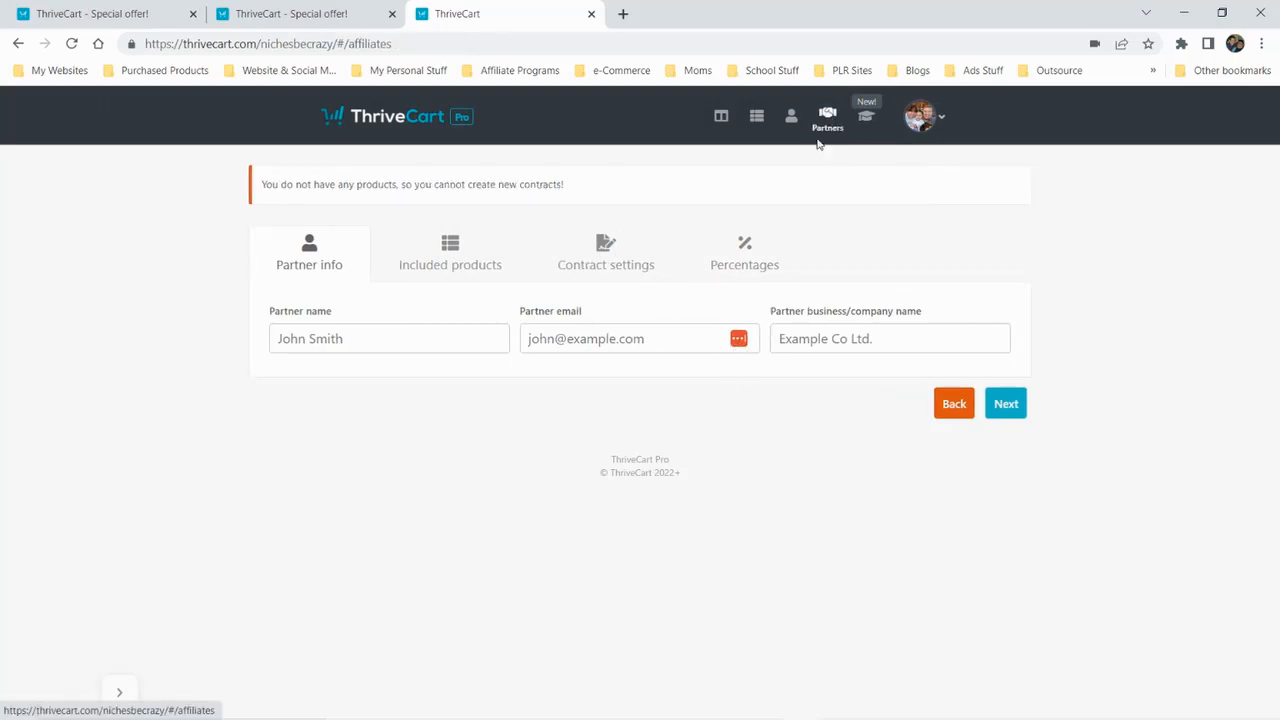
left_click(677, 193)
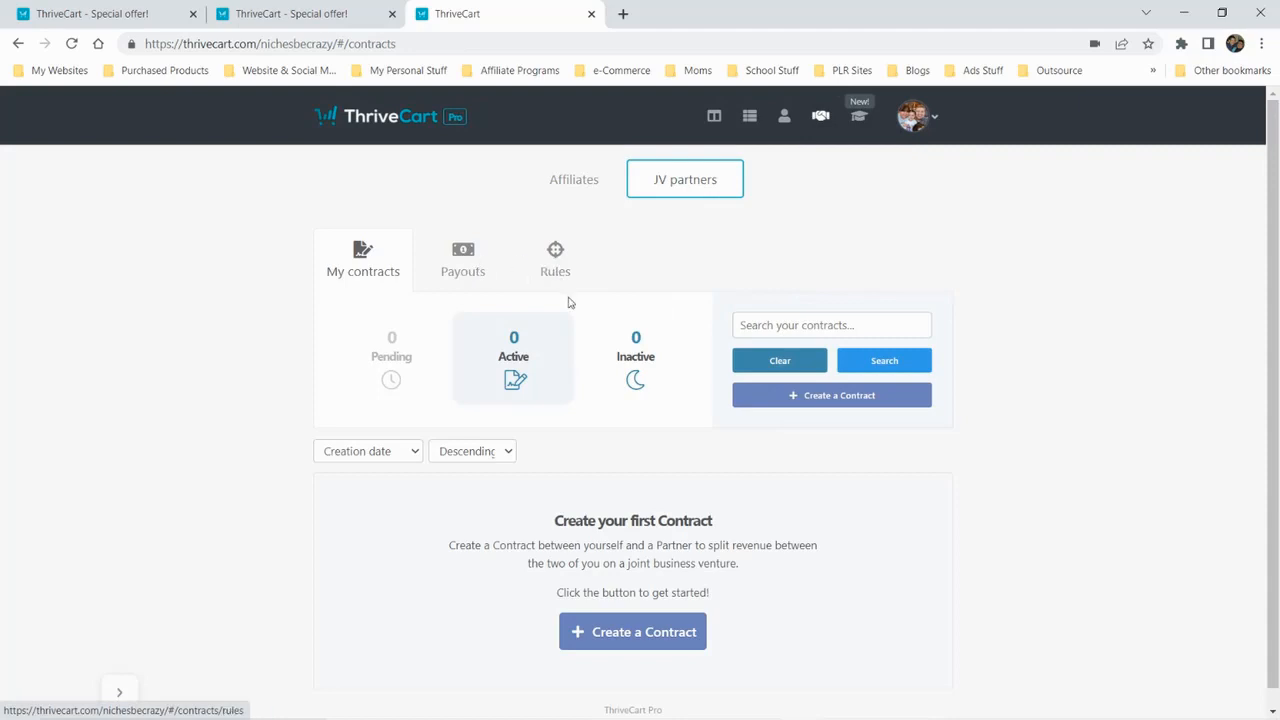
Open the Learn courses page, view the new project form and cancel it
left_click(858, 116)
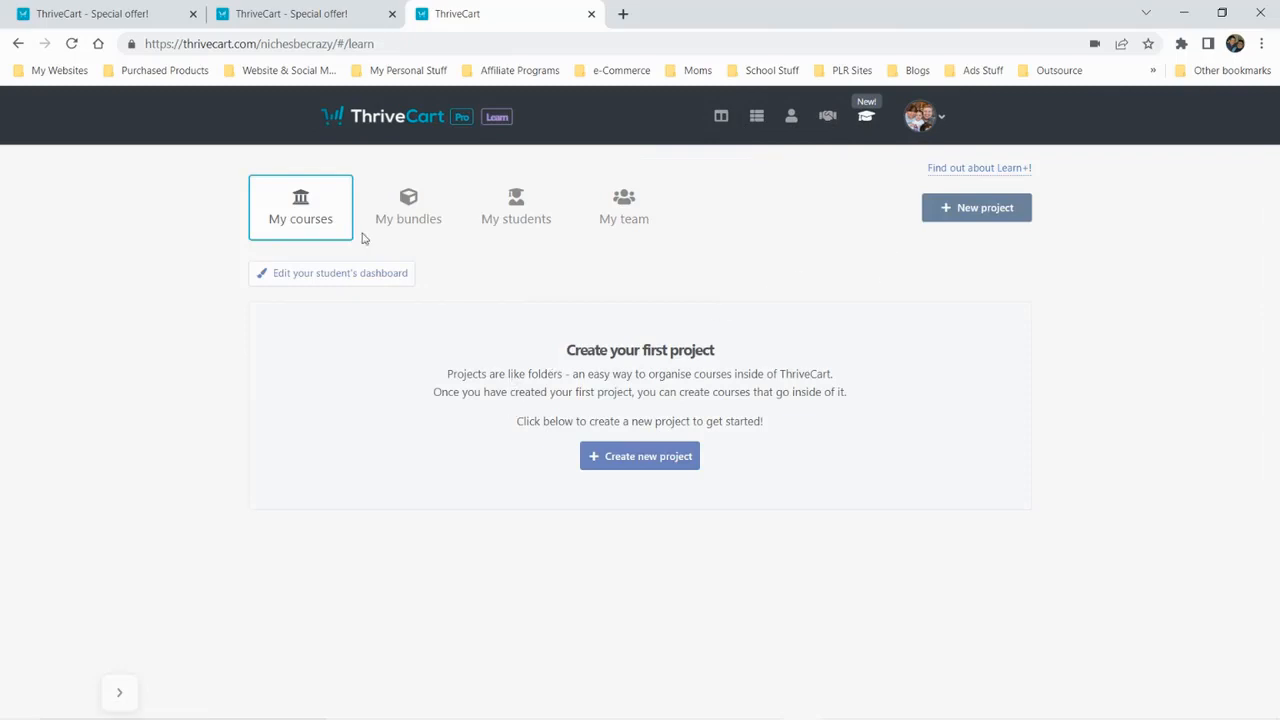
left_click(655, 453)
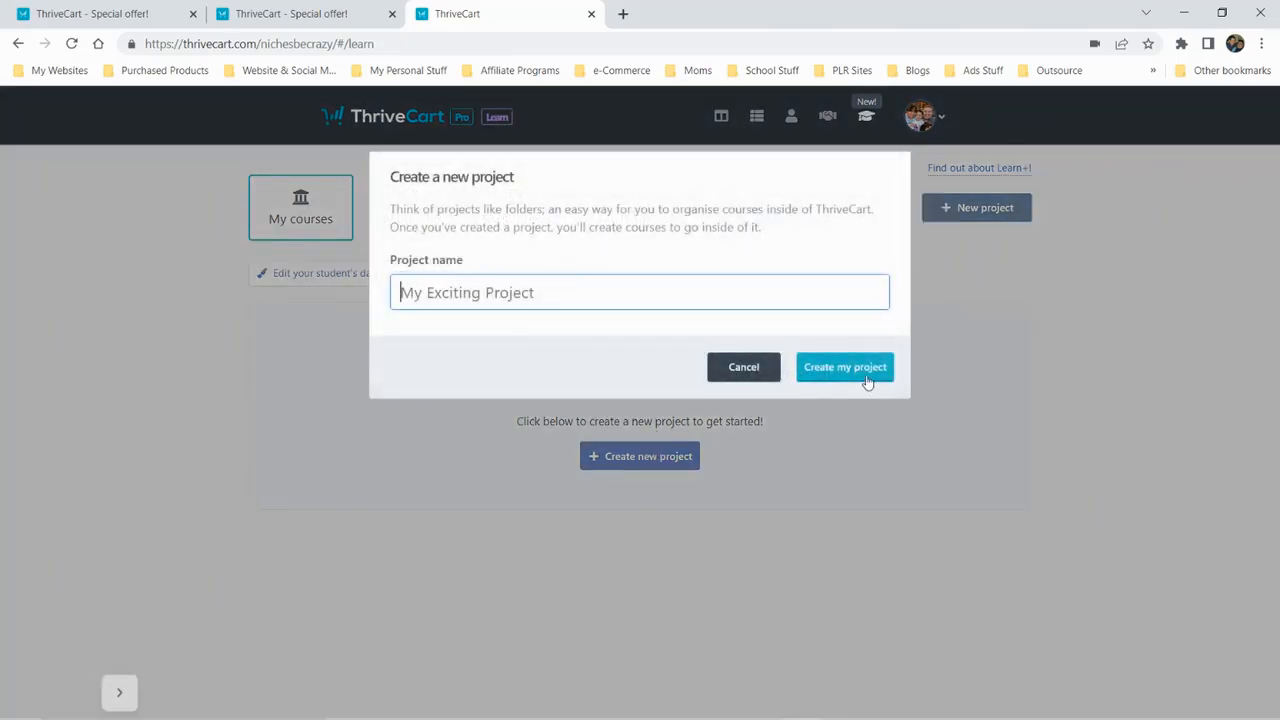
left_click(746, 368)
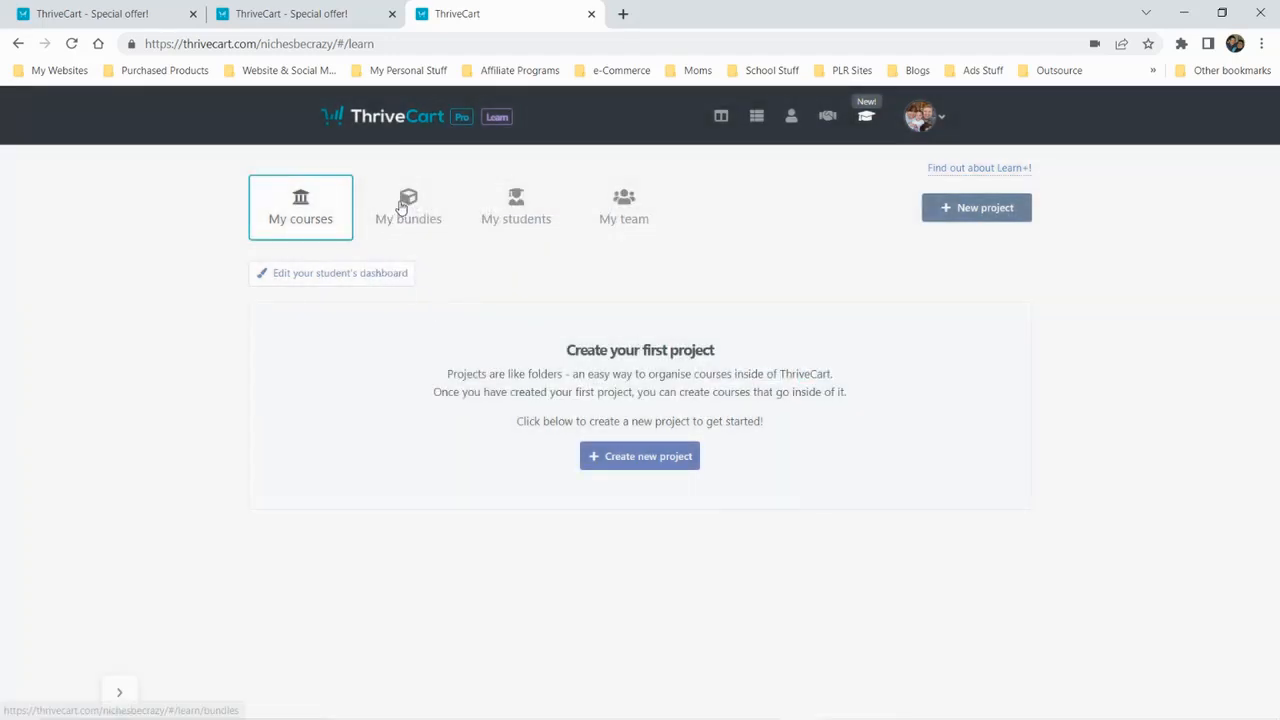
View the Learn bundles, students and team pages, including the student list's course filter
left_click(401, 206)
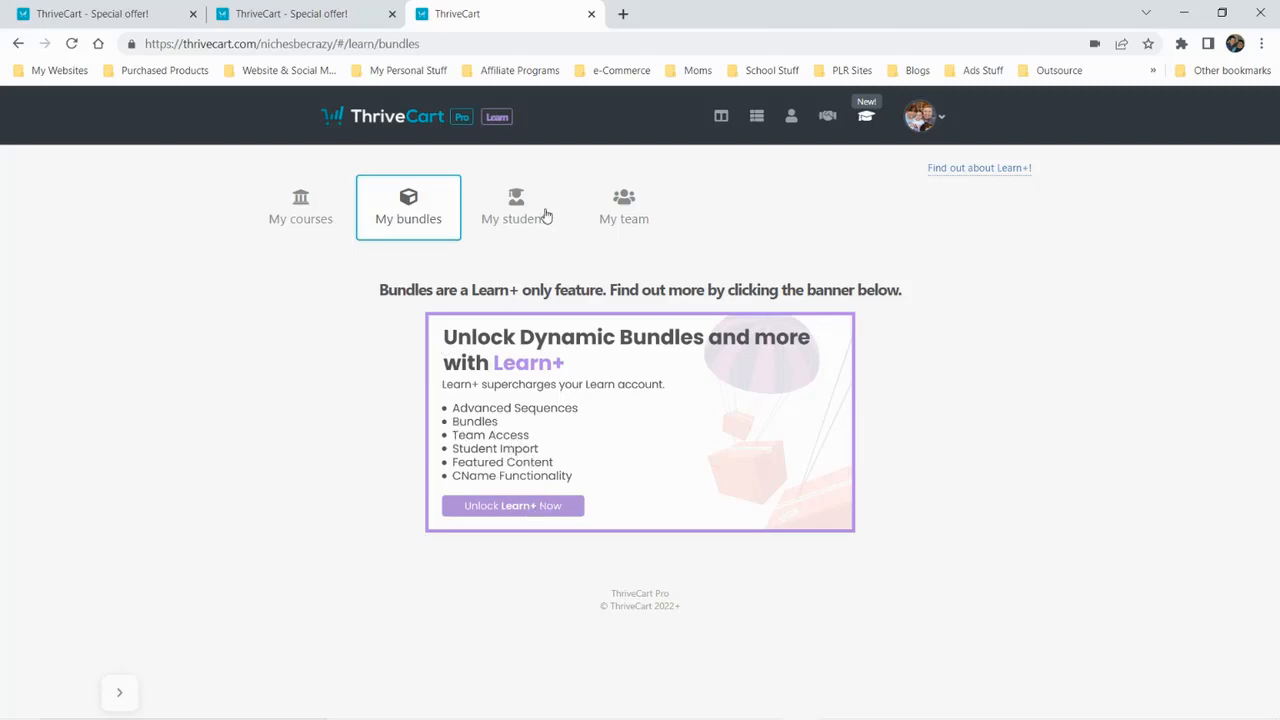
left_click(536, 220)
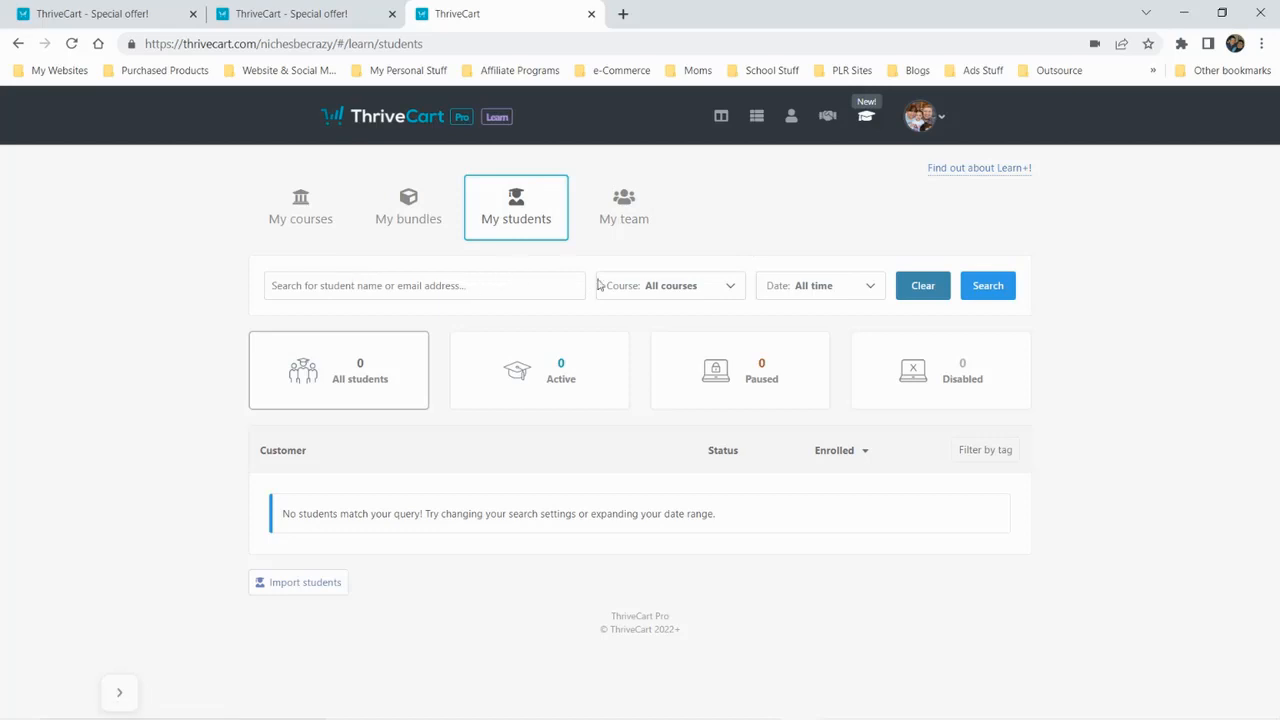
left_click(730, 286)
left_click(729, 286)
left_click(624, 210)
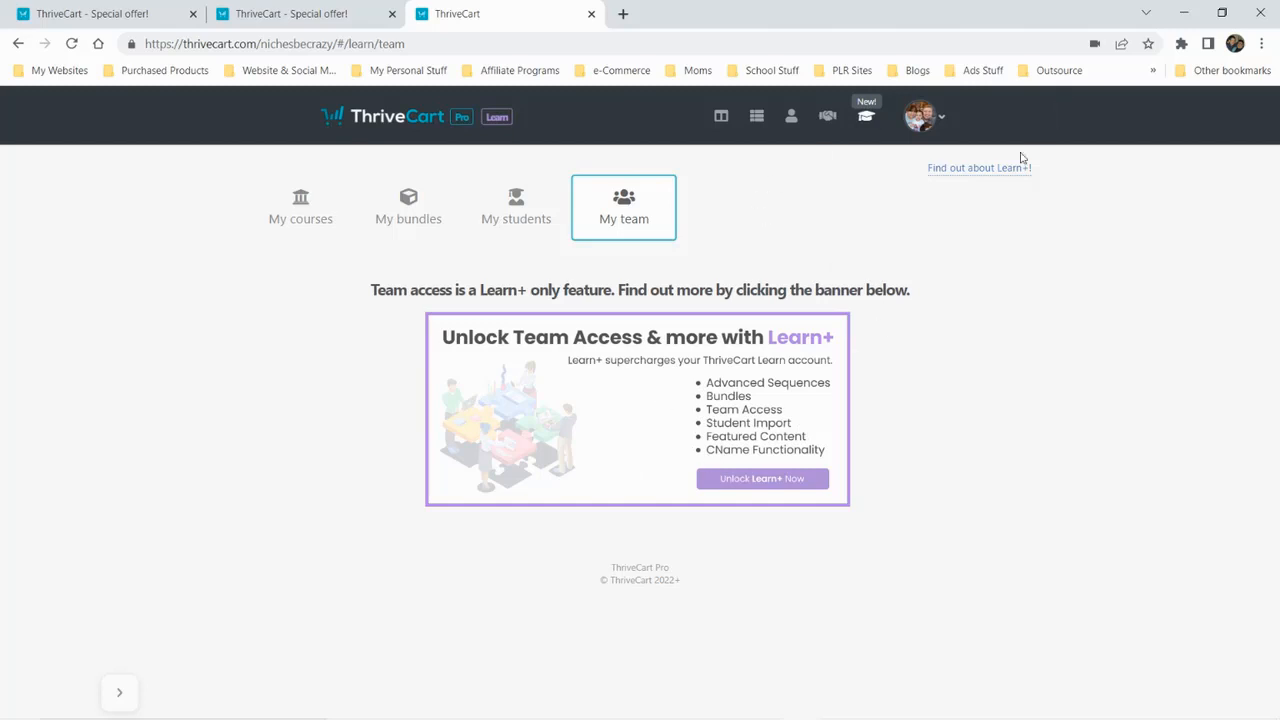
Open the Learn+ upgrade offer, view its included features and proceed to its checkout page
left_click(979, 170)
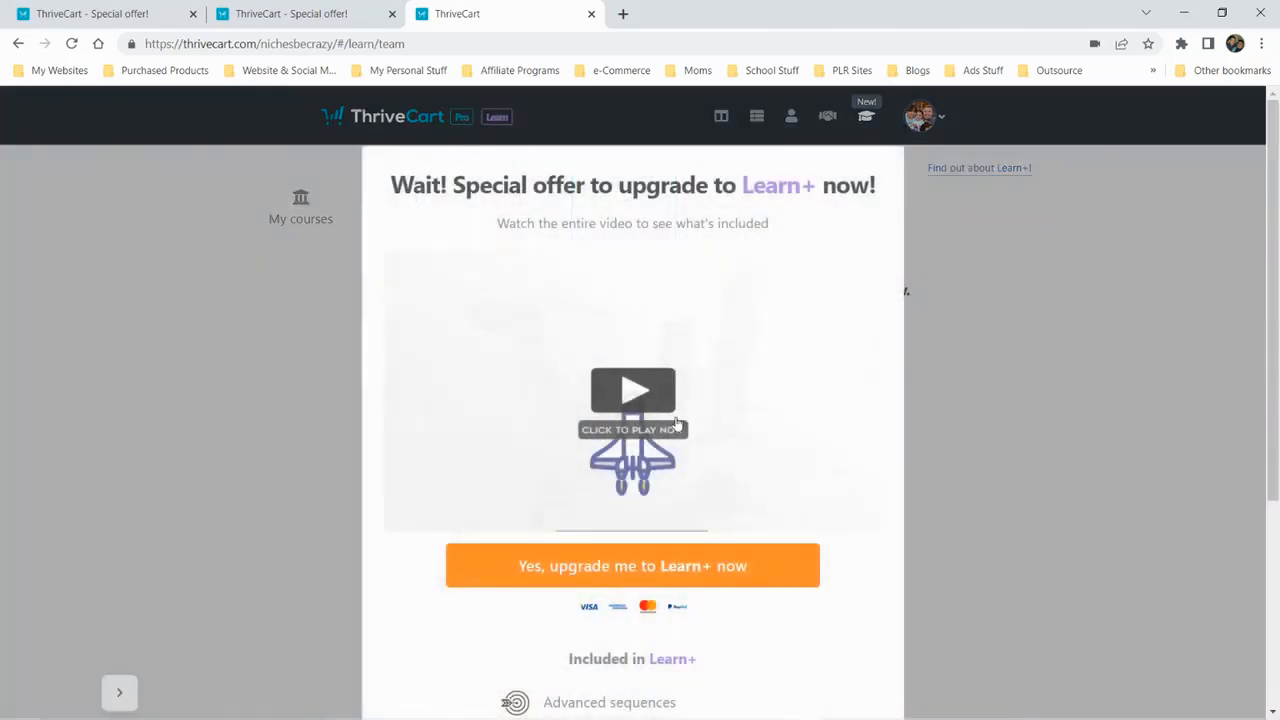
scroll(724, 405, "down", 3)
scroll(650, 440, "up", 3)
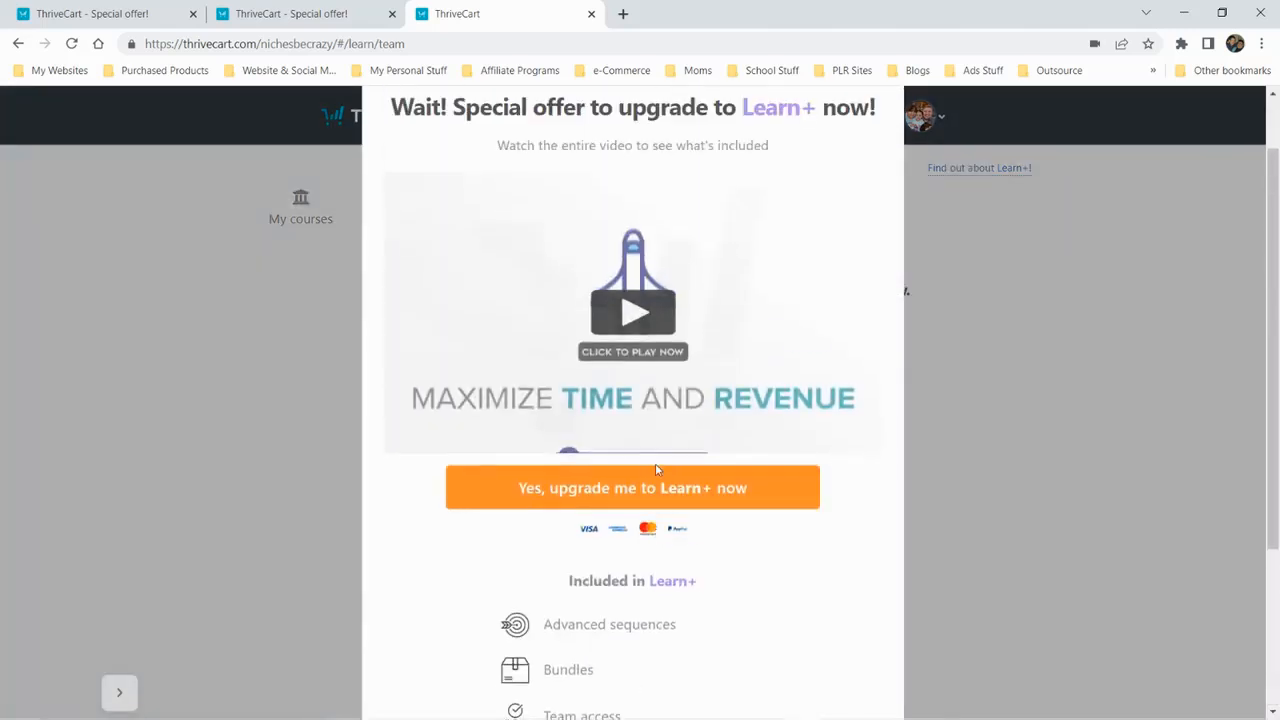
scroll(672, 473, "down", 3)
scroll(660, 400, "up", 1)
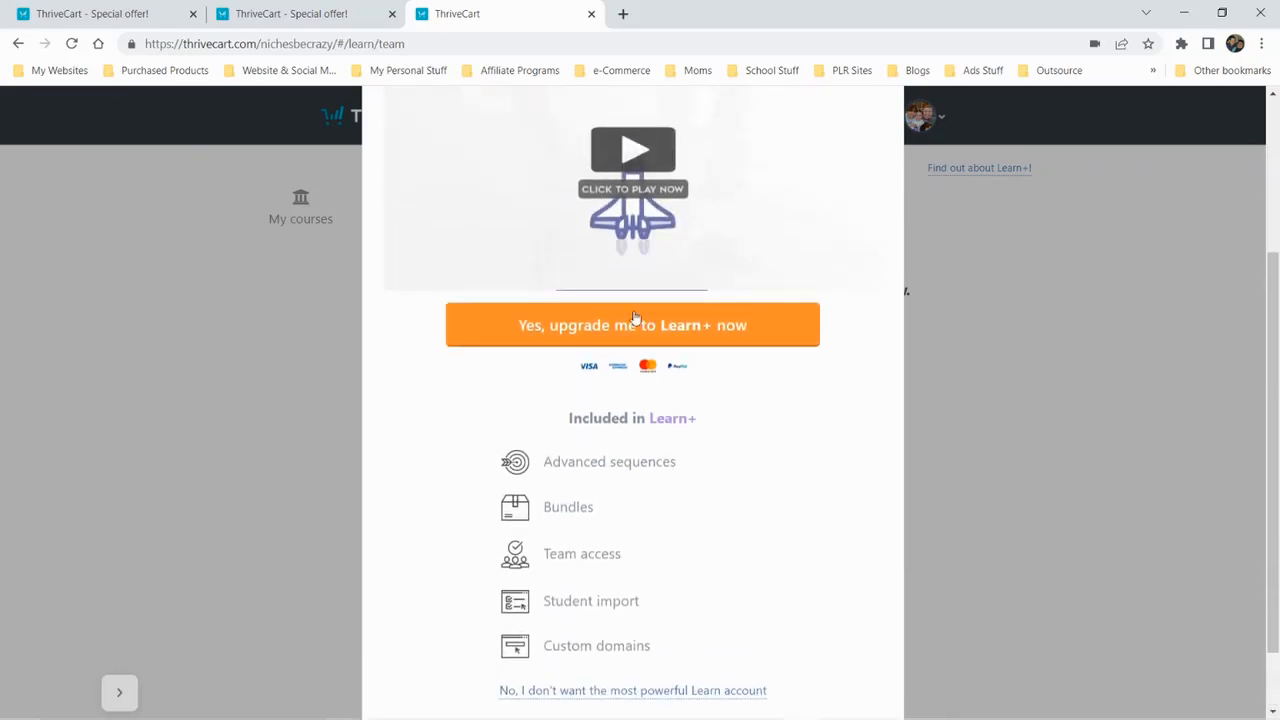
left_click(646, 325)
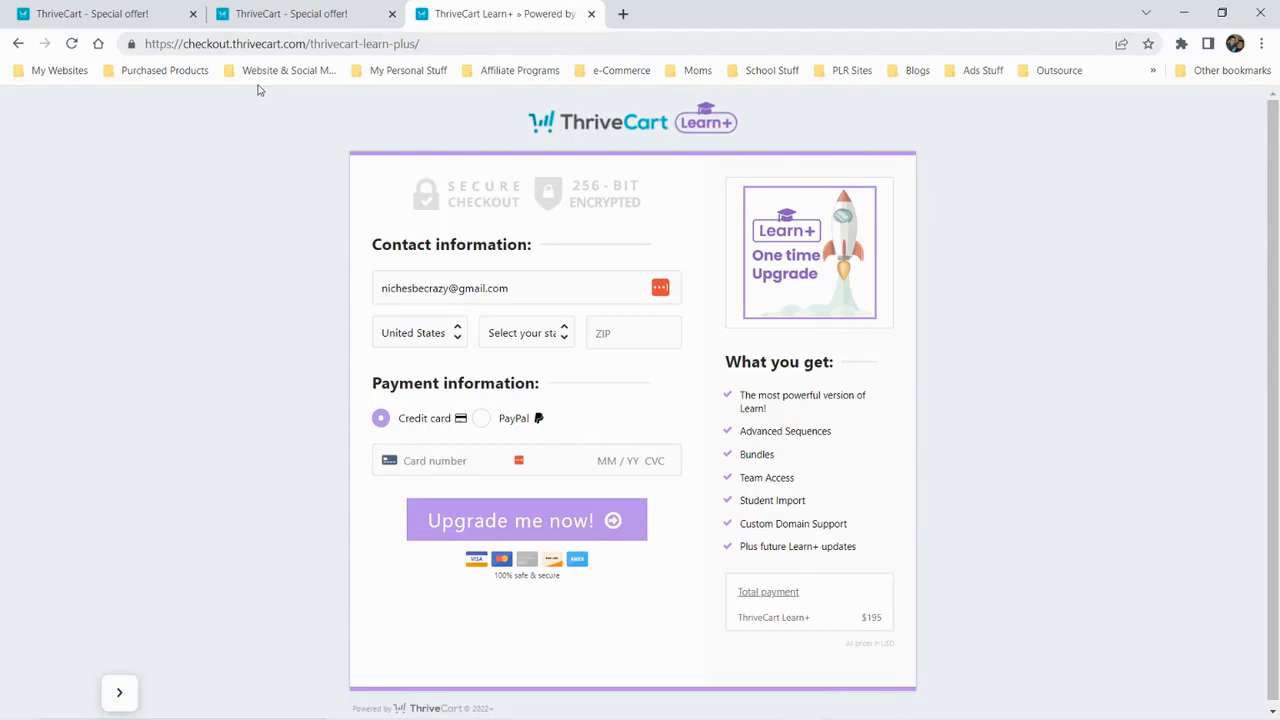
Leave the Learn+ checkout and open the account's Settings page from the dashboard
left_click(18, 43)
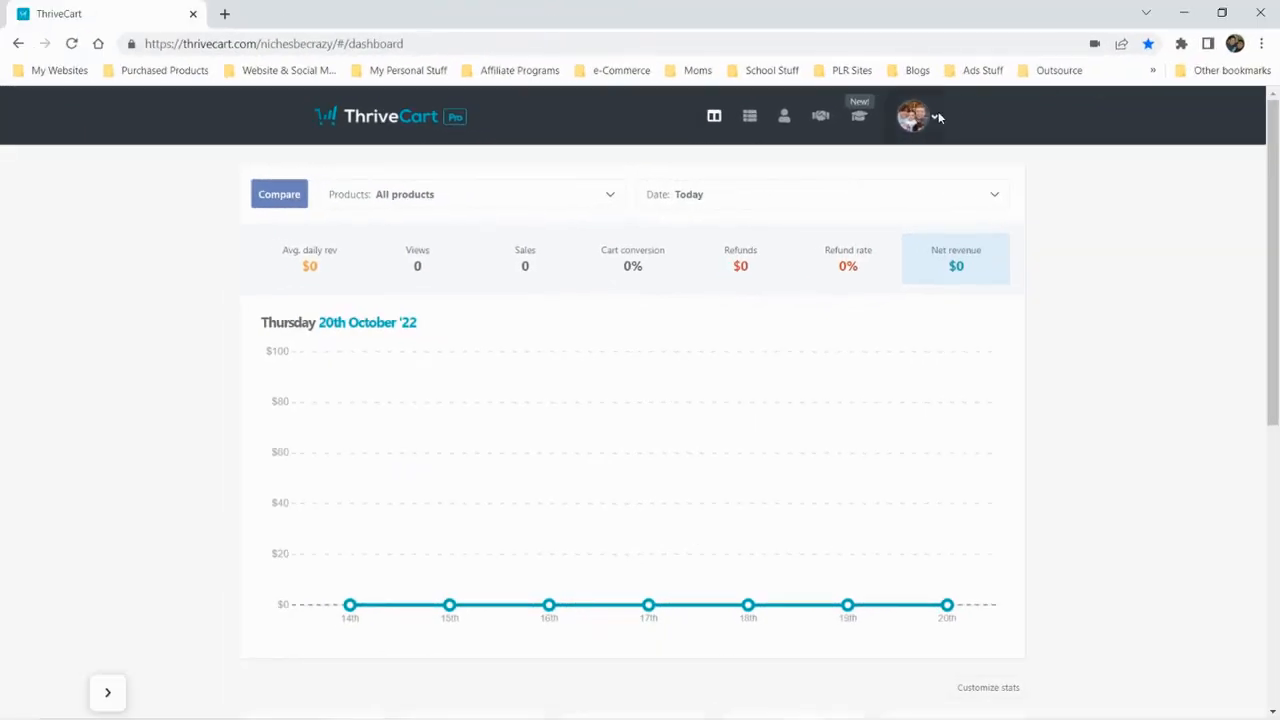
left_click(936, 119)
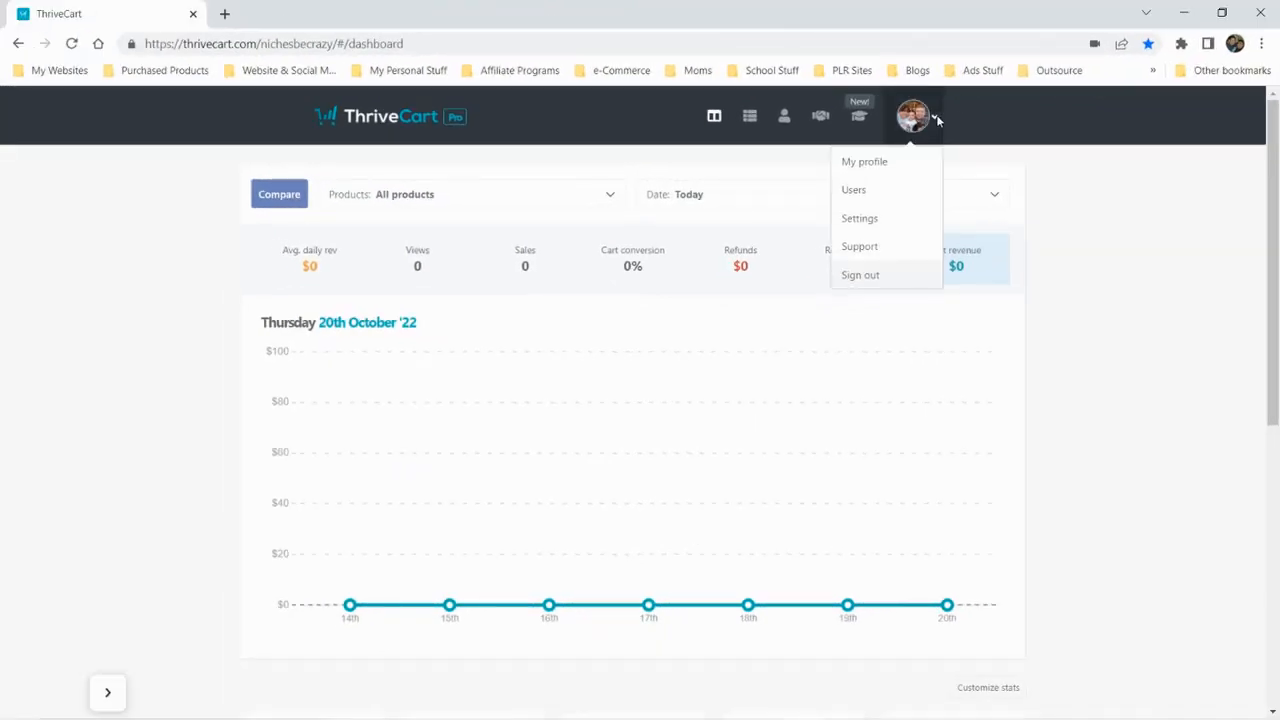
left_click(893, 212)
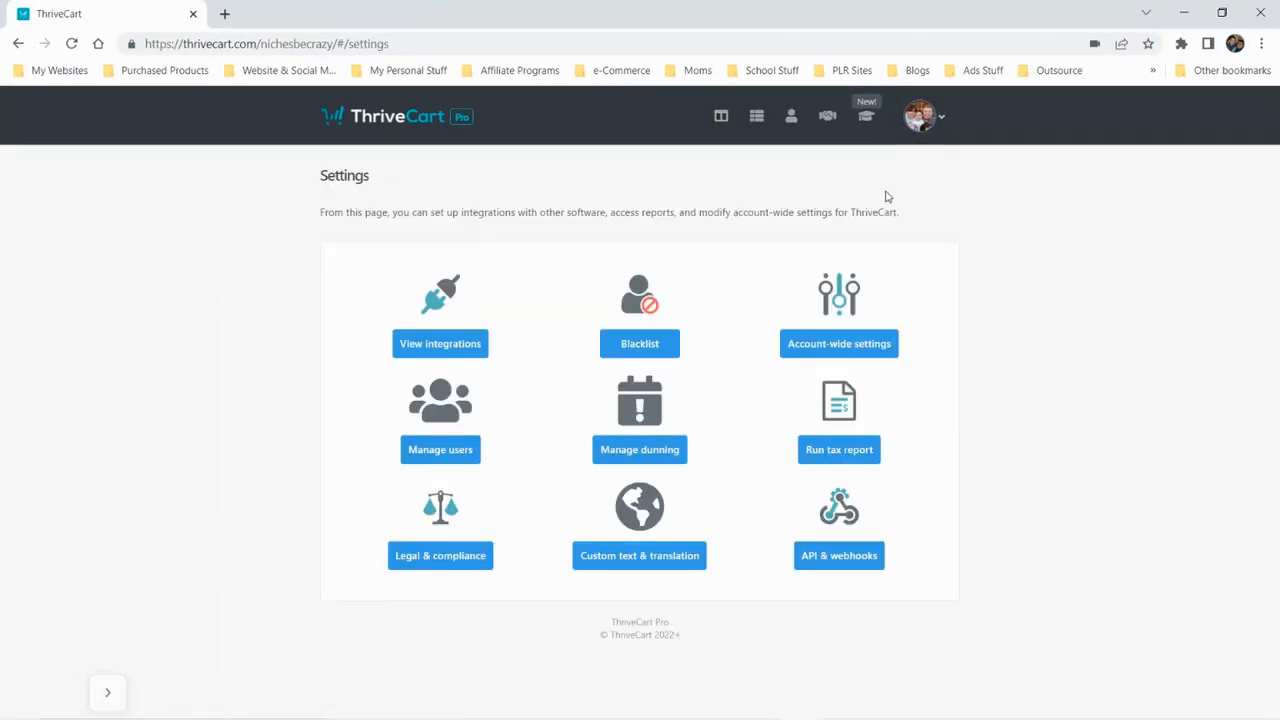
Review the available integrations and the integration category filter, and return to the Settings page
left_click(421, 344)
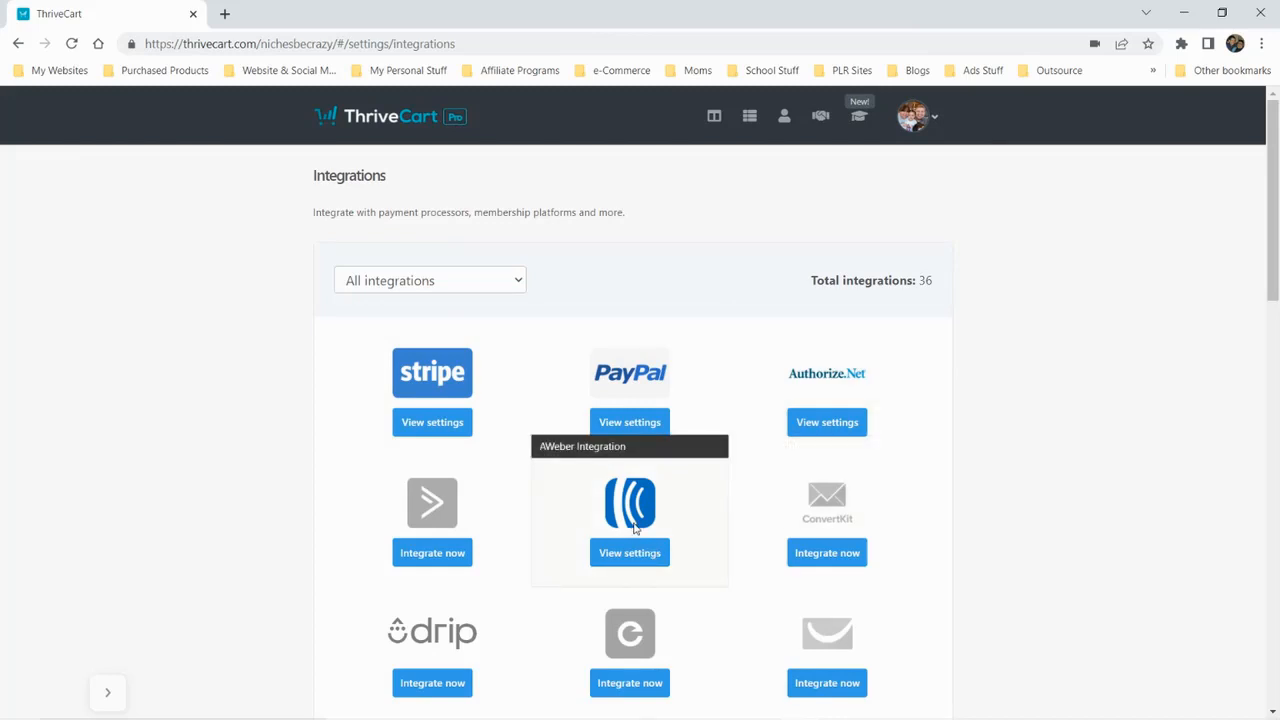
scroll(900, 463, "down", 3)
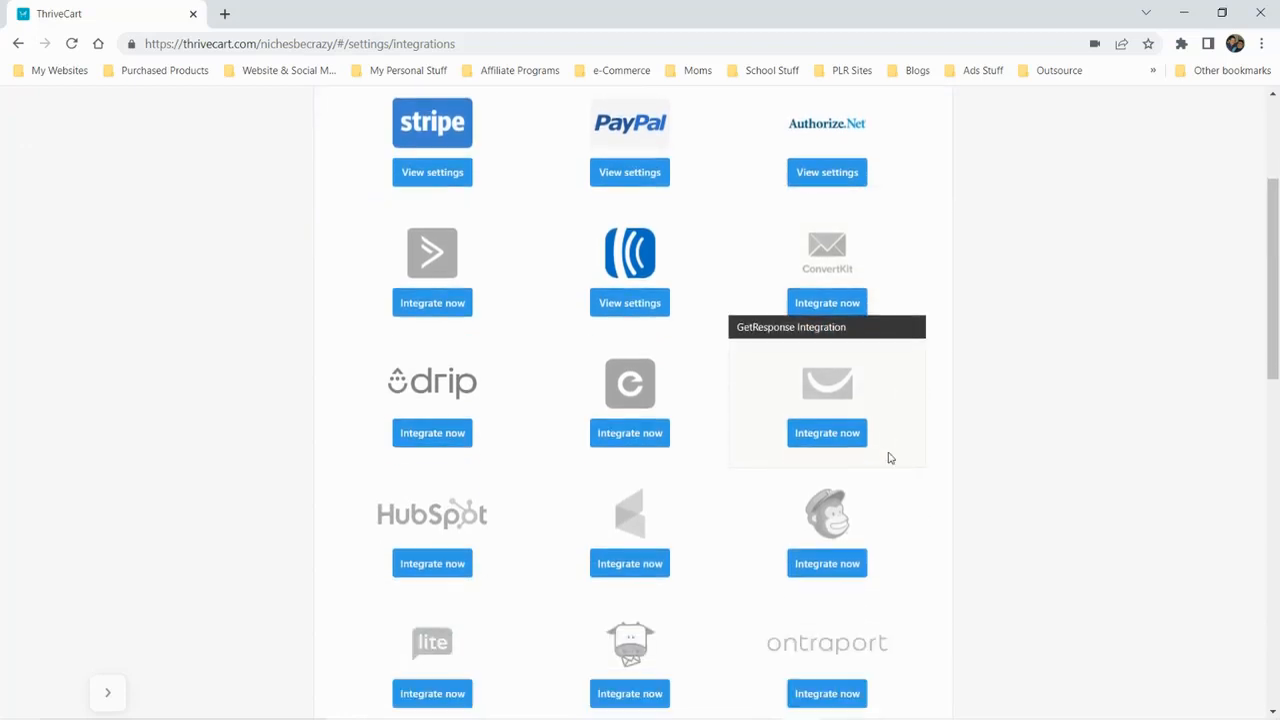
scroll(457, 257, "up", 3)
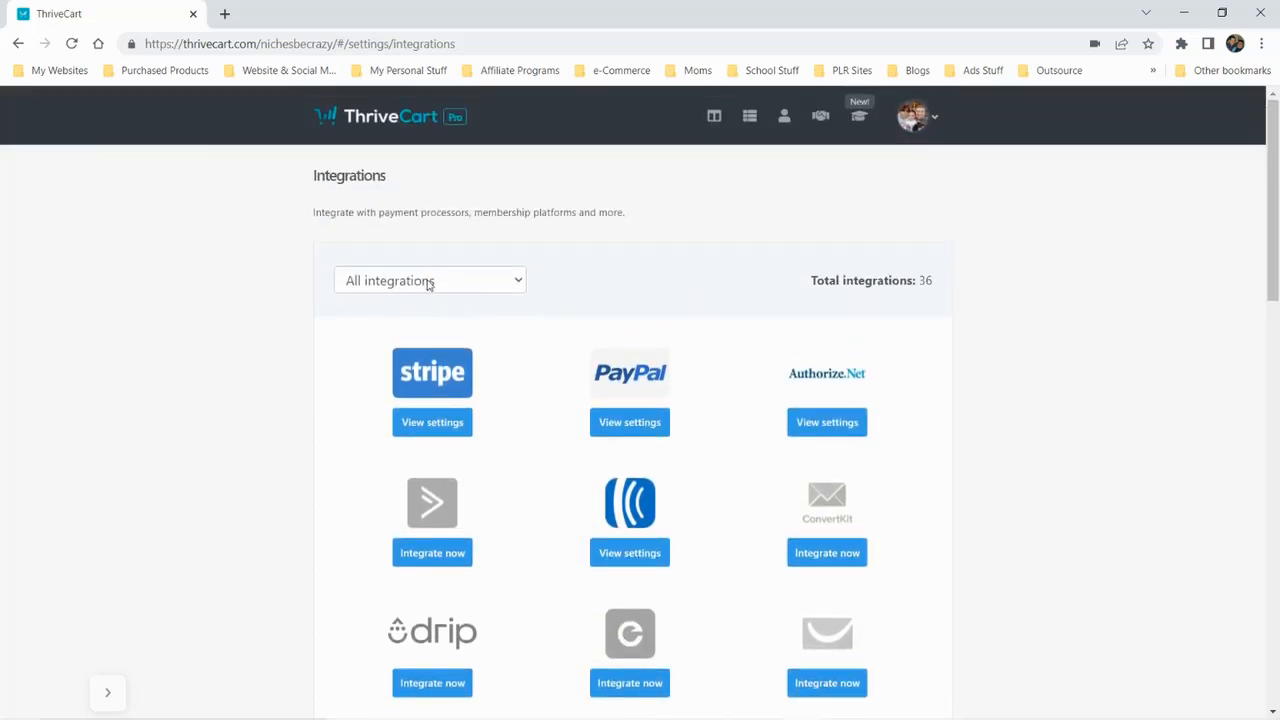
left_click(429, 282)
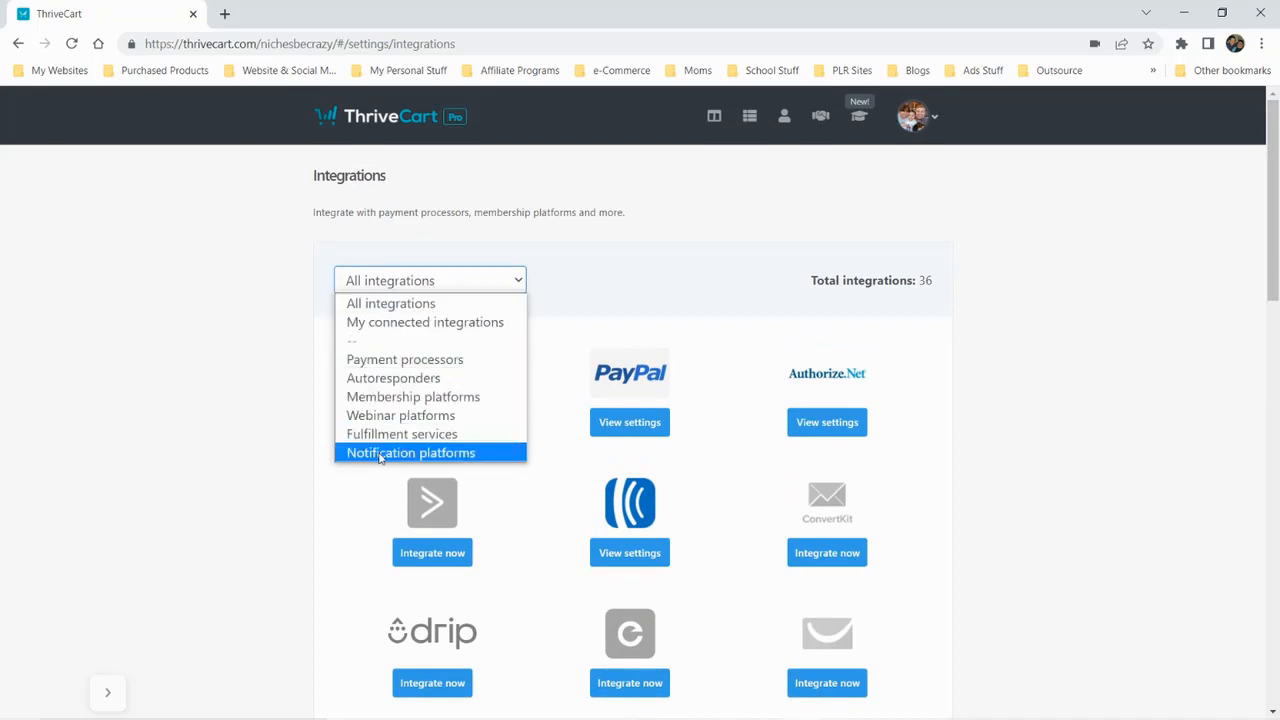
scroll(1054, 391, "down", 8)
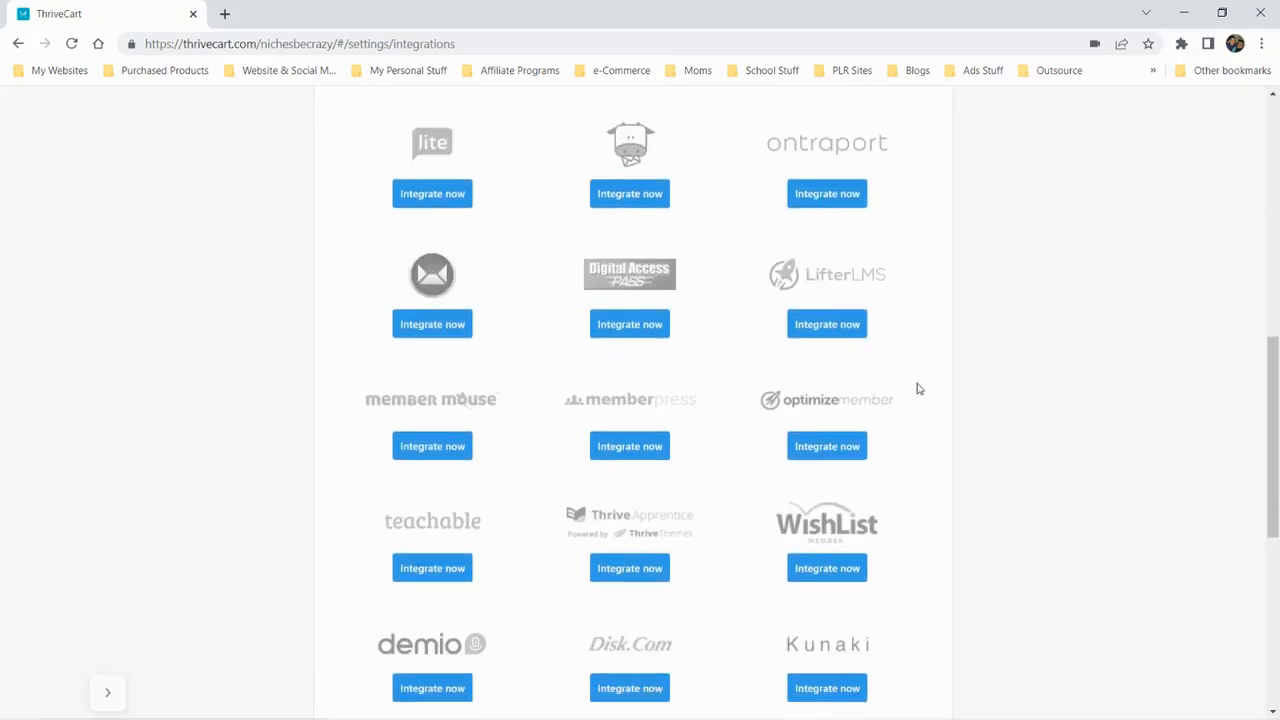
scroll(857, 449, "down", 2)
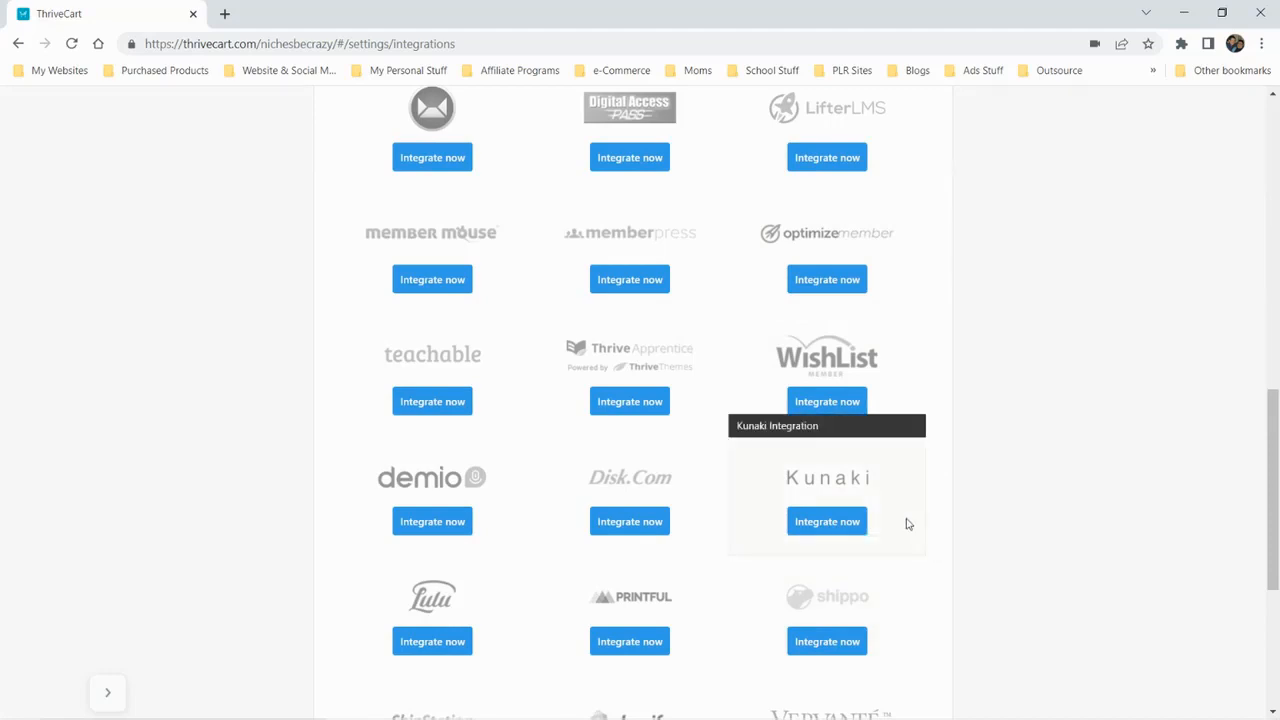
scroll(1043, 372, "up", 2)
scroll(1043, 372, "up", 8)
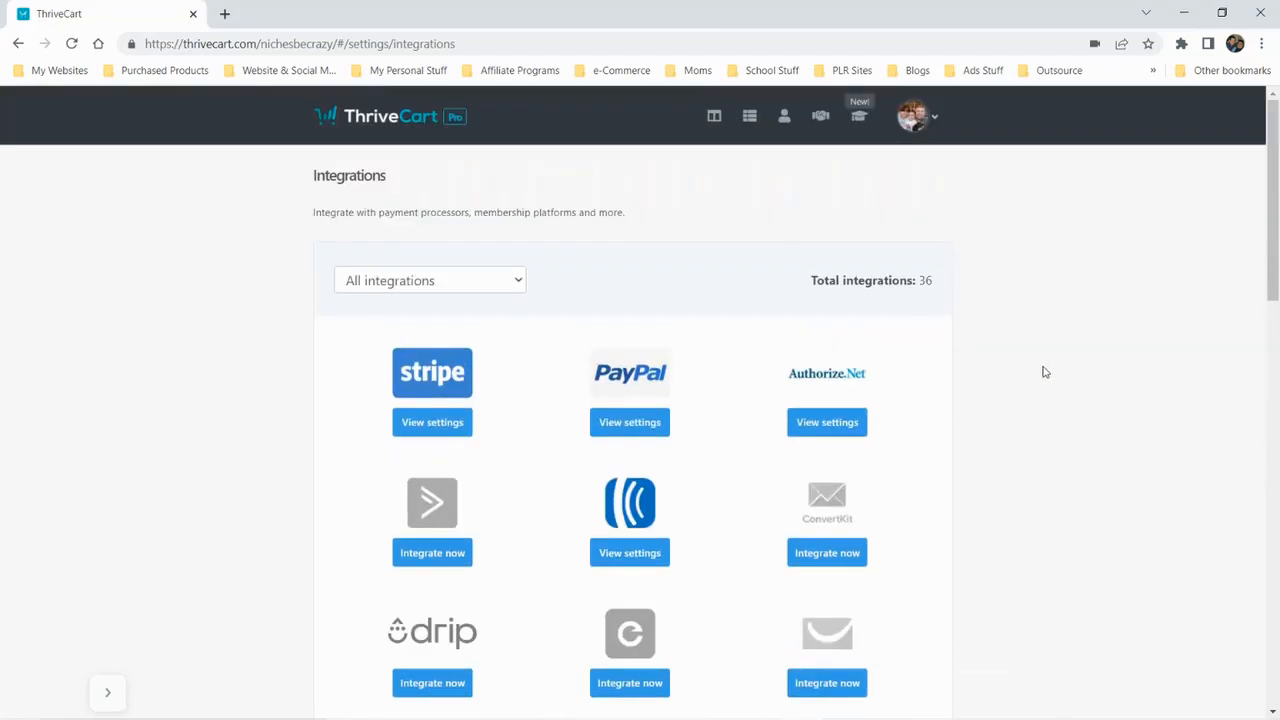
scroll(1211, 517, "down", 10)
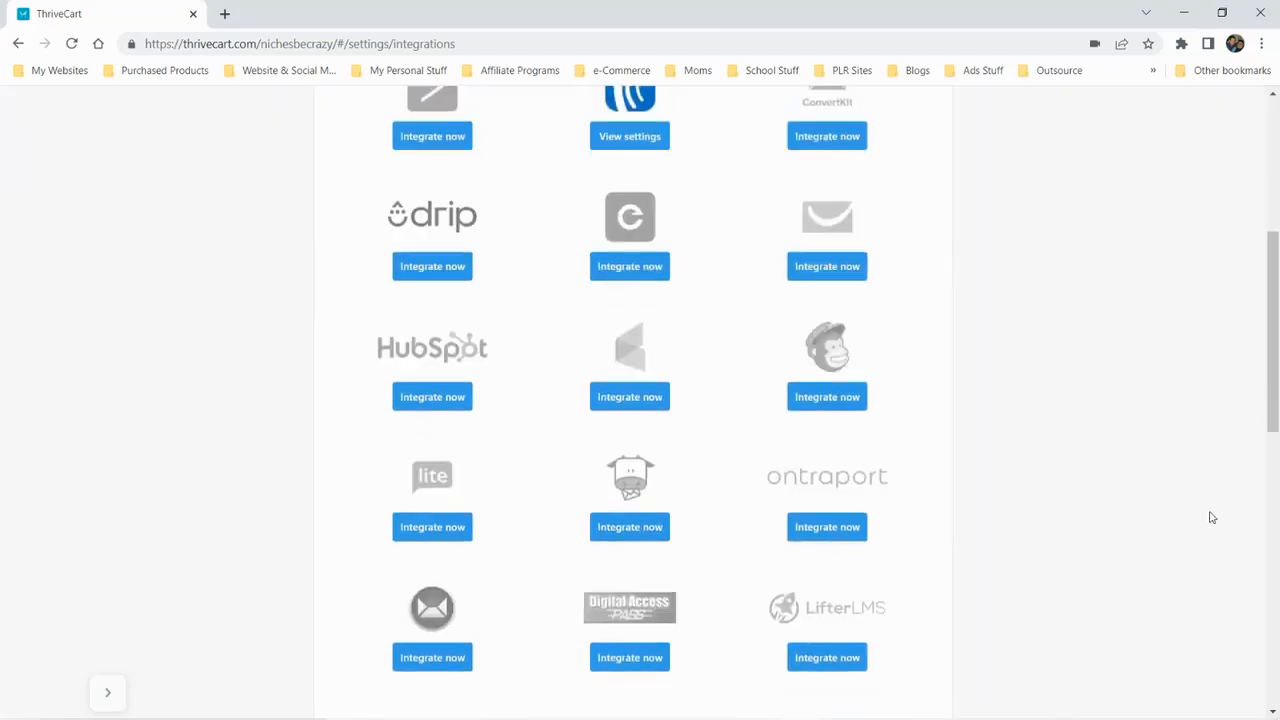
scroll(940, 456, "down", 3)
left_click(916, 655)
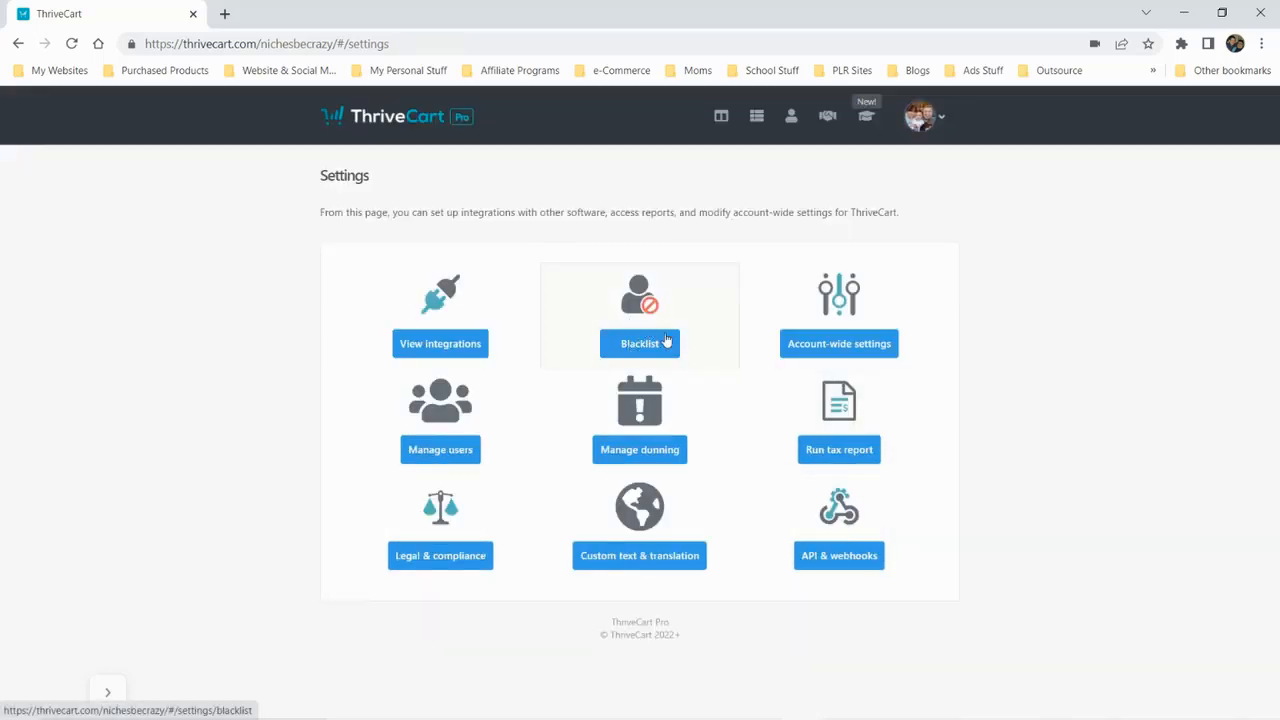
View the account-wide settings sections down to the custom domain option and return to the Settings page
left_click(834, 346)
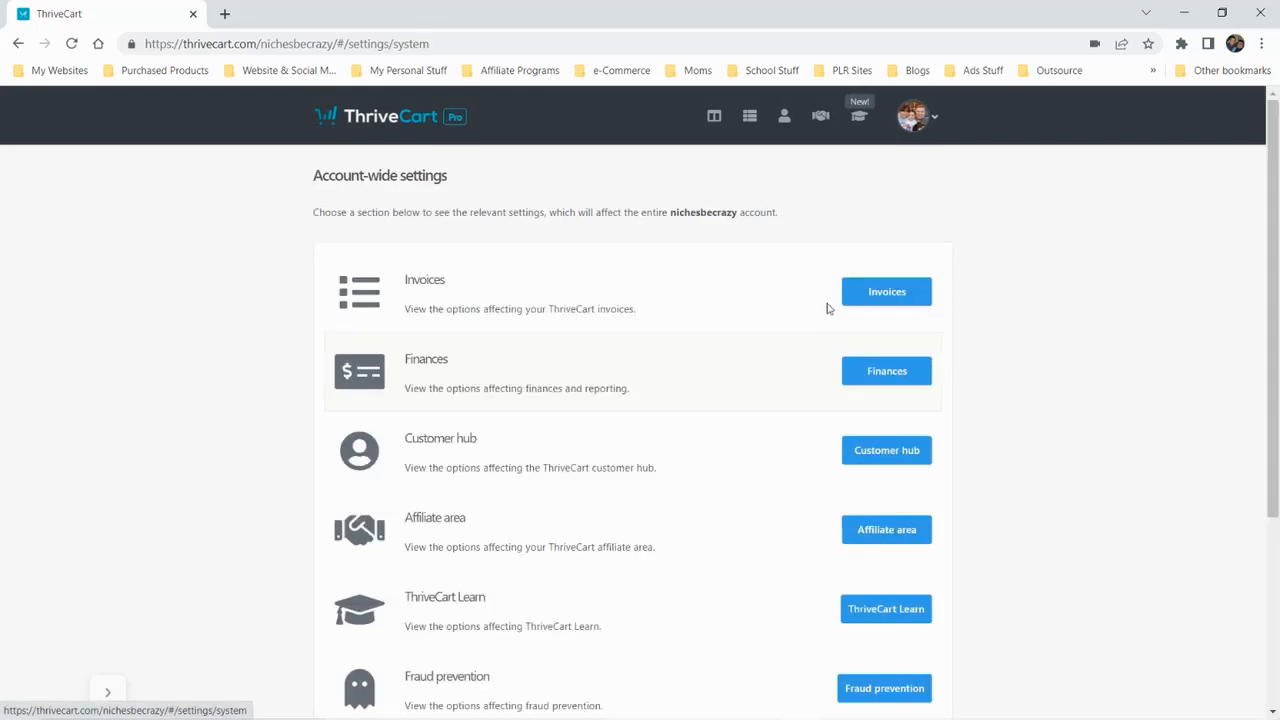
scroll(501, 289, "down", 3)
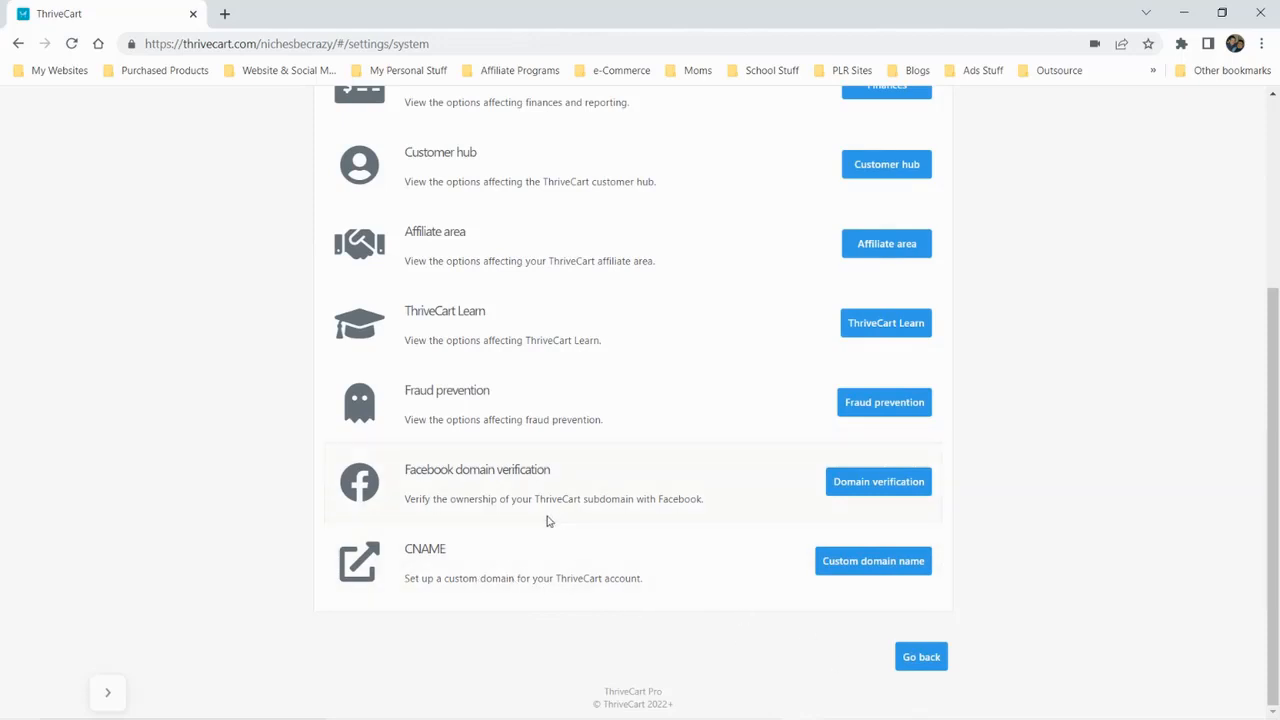
left_click(906, 660)
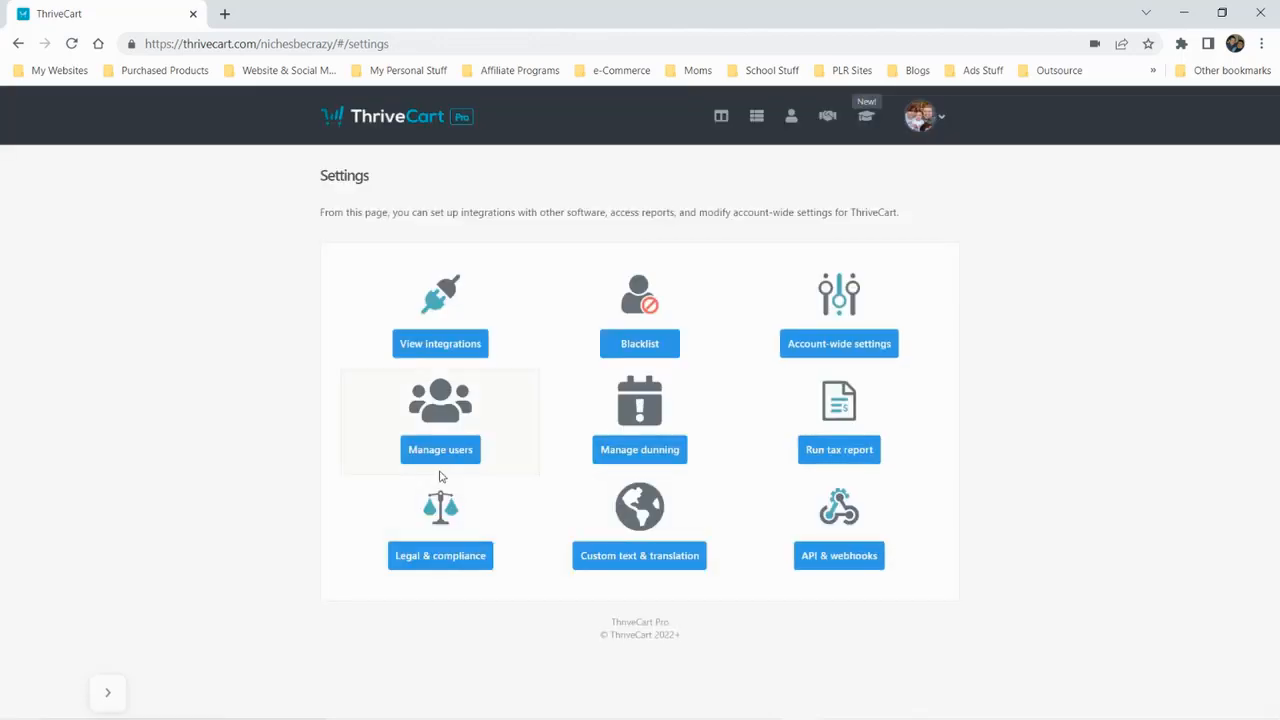
View the user management page and the dunning settings, returning to the Settings page without saving
left_click(431, 451)
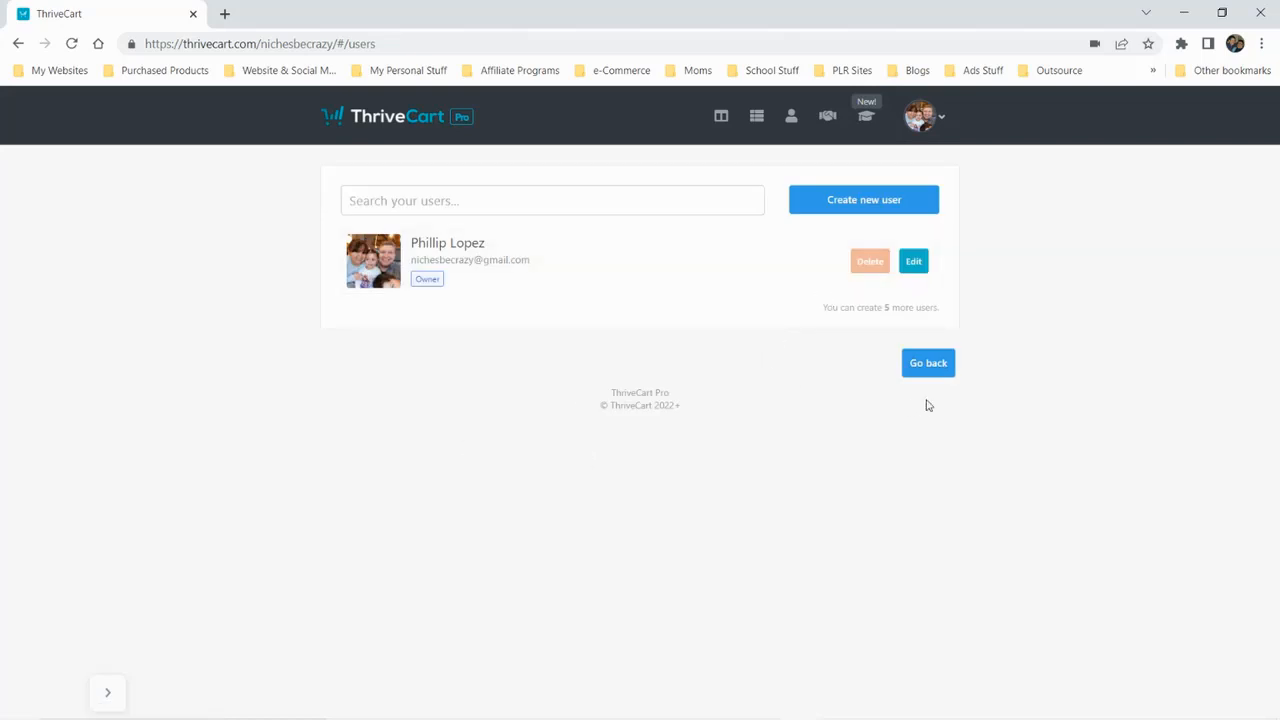
left_click(930, 364)
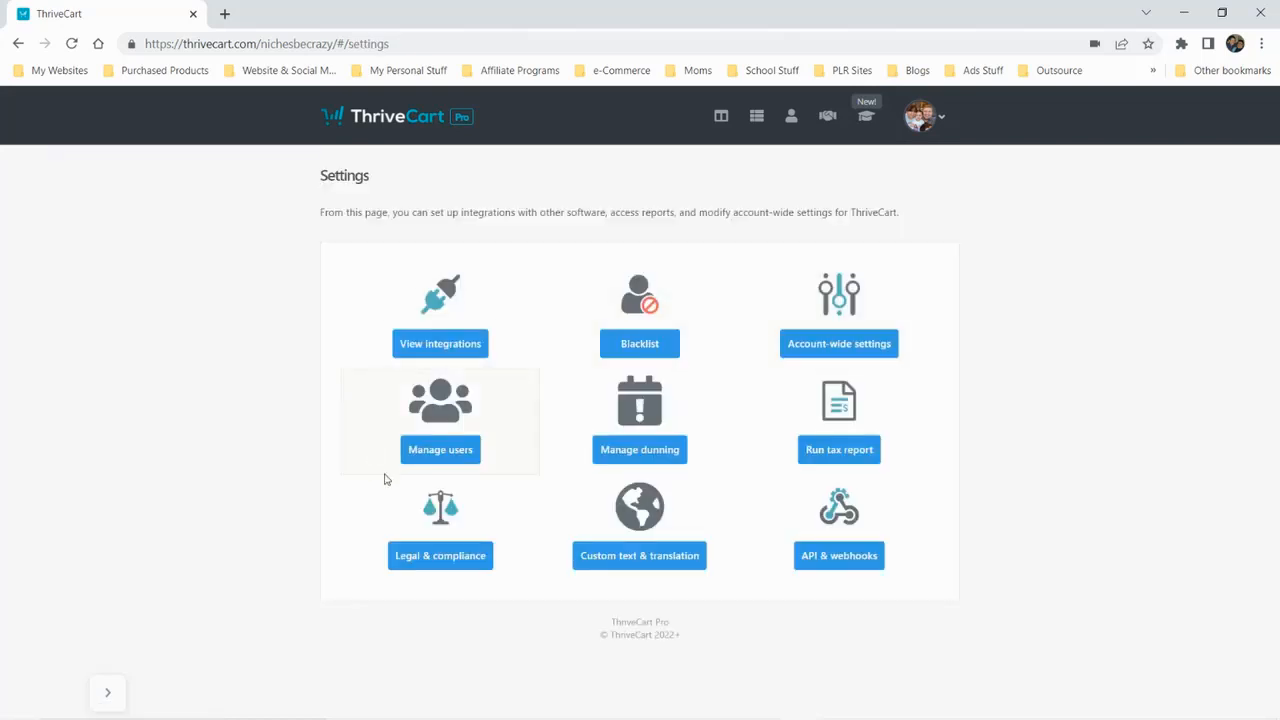
left_click(631, 447)
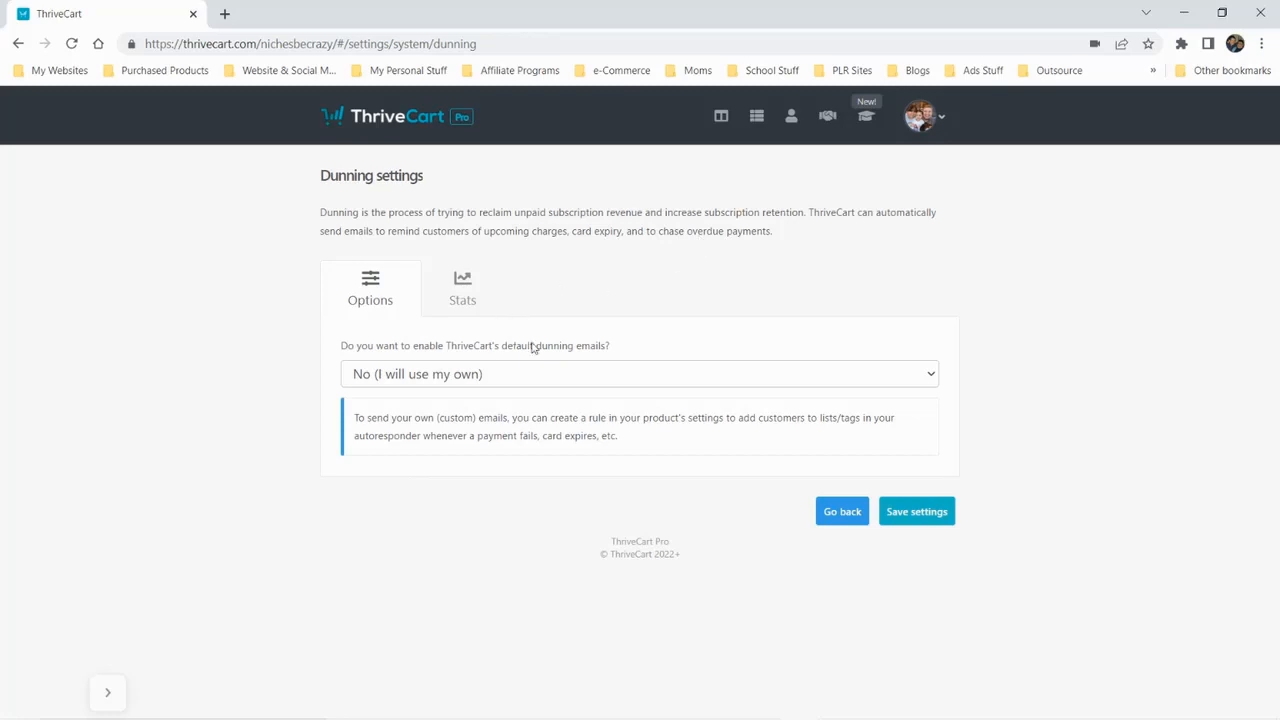
left_click(832, 520)
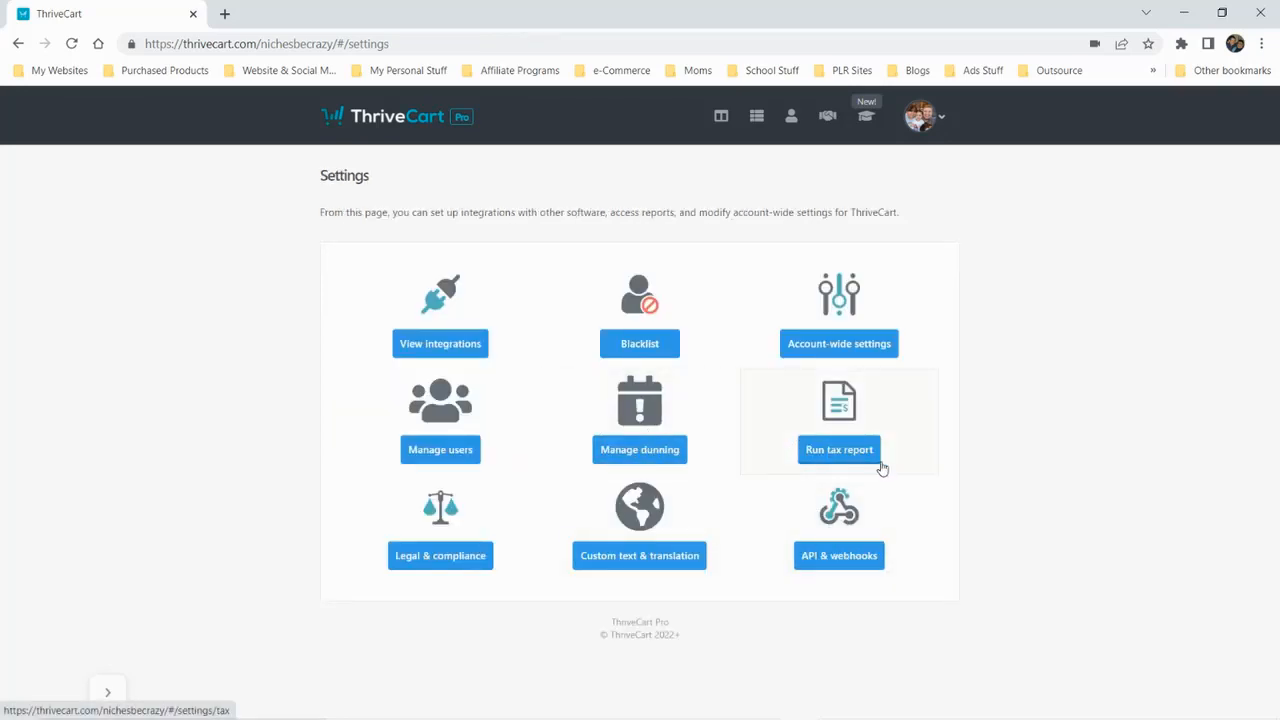
Open the cookie warning setup under Legal & compliance, view its customer and product scope options, and leave without saving
left_click(425, 562)
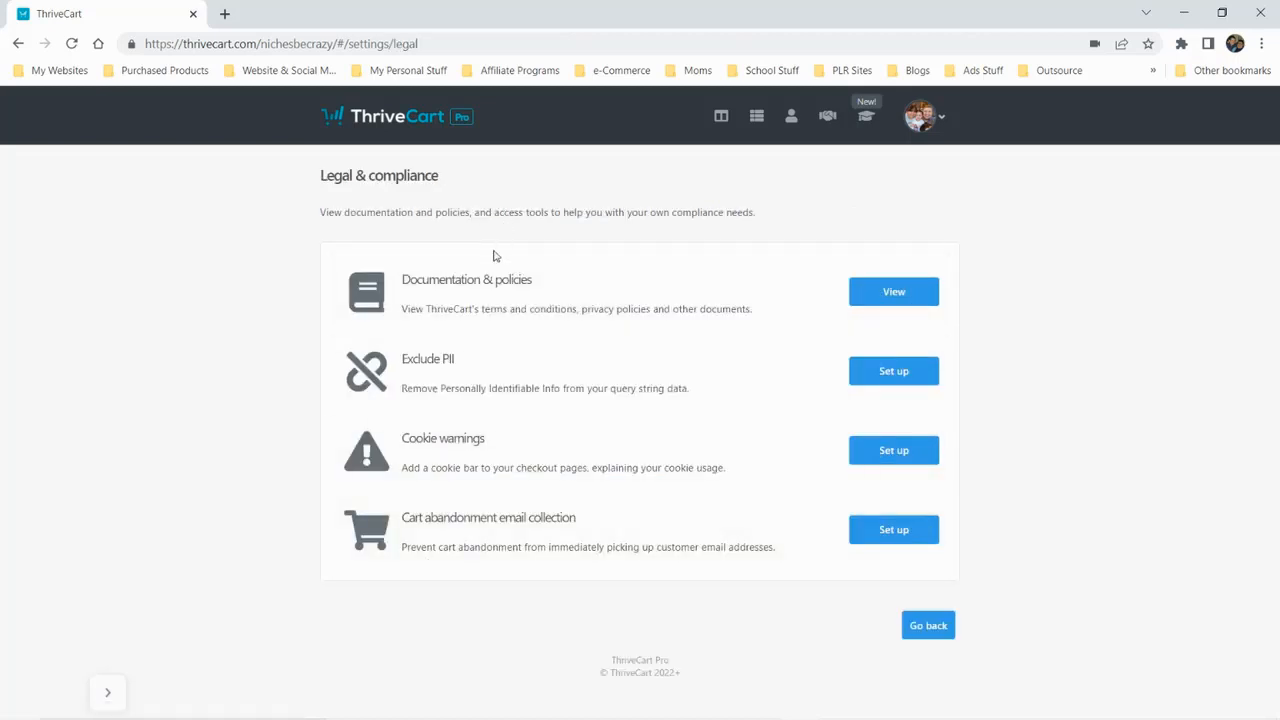
left_click(893, 451)
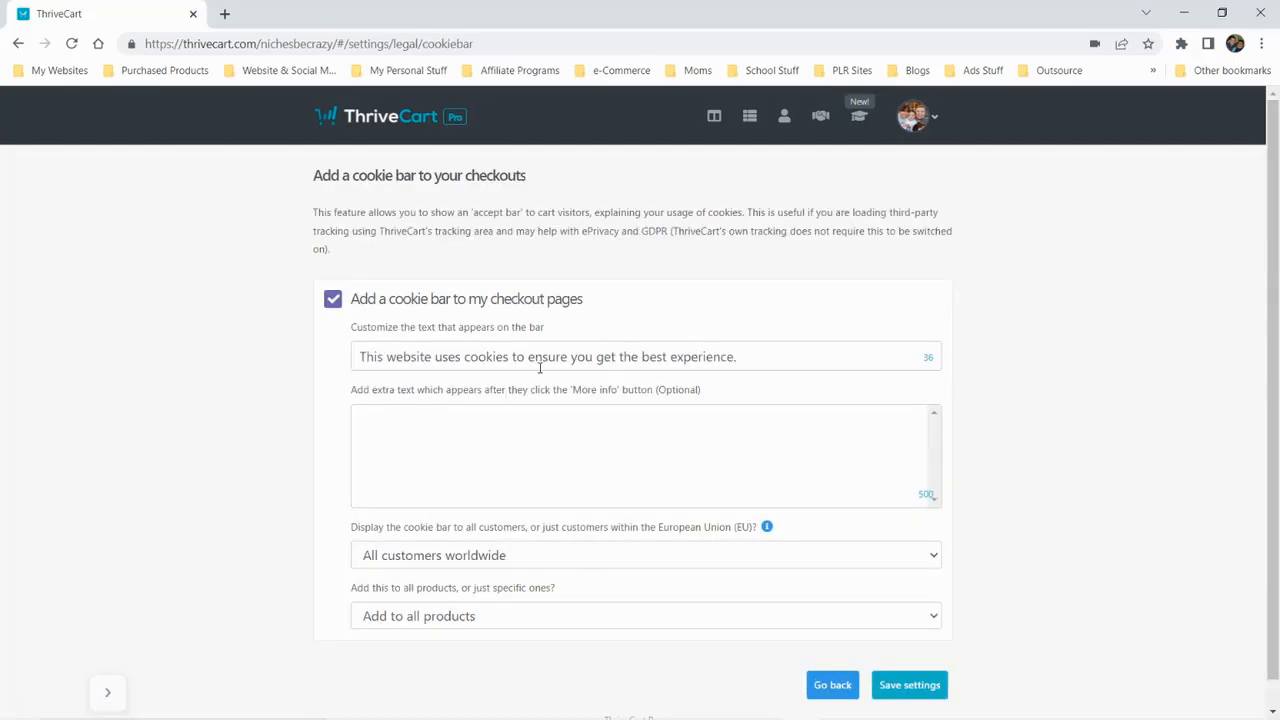
left_click(424, 414)
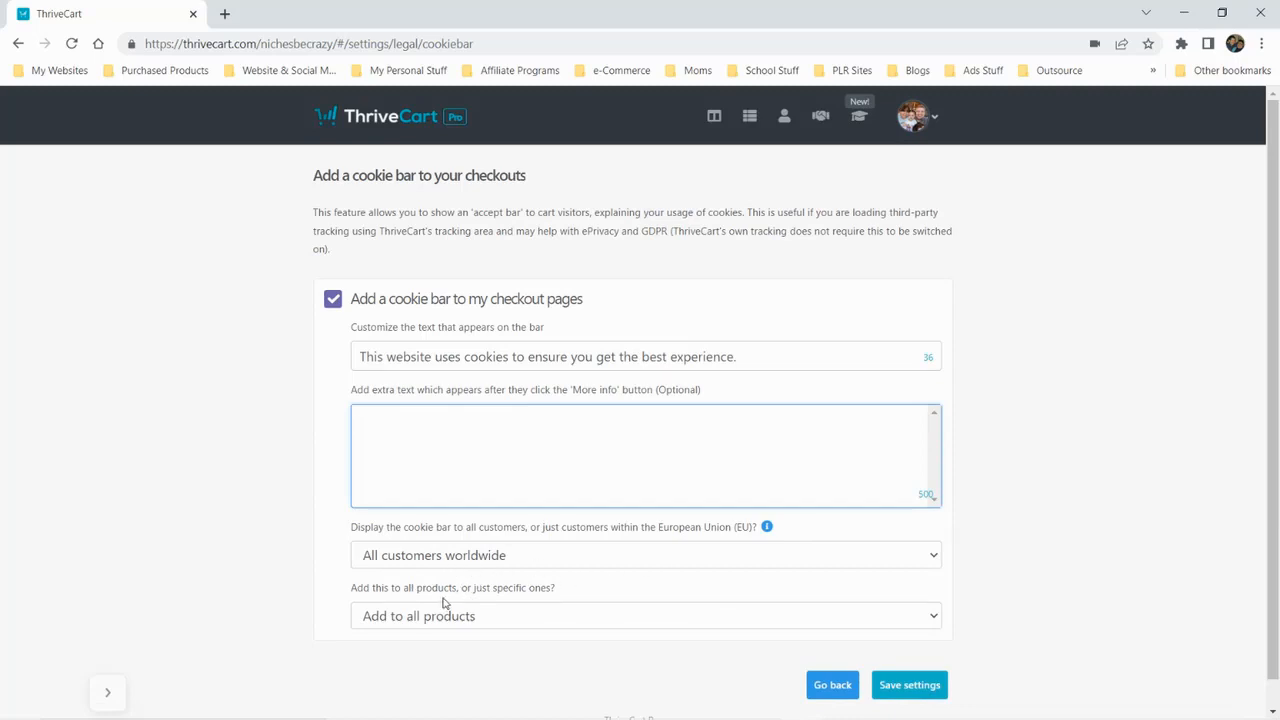
left_click(514, 554)
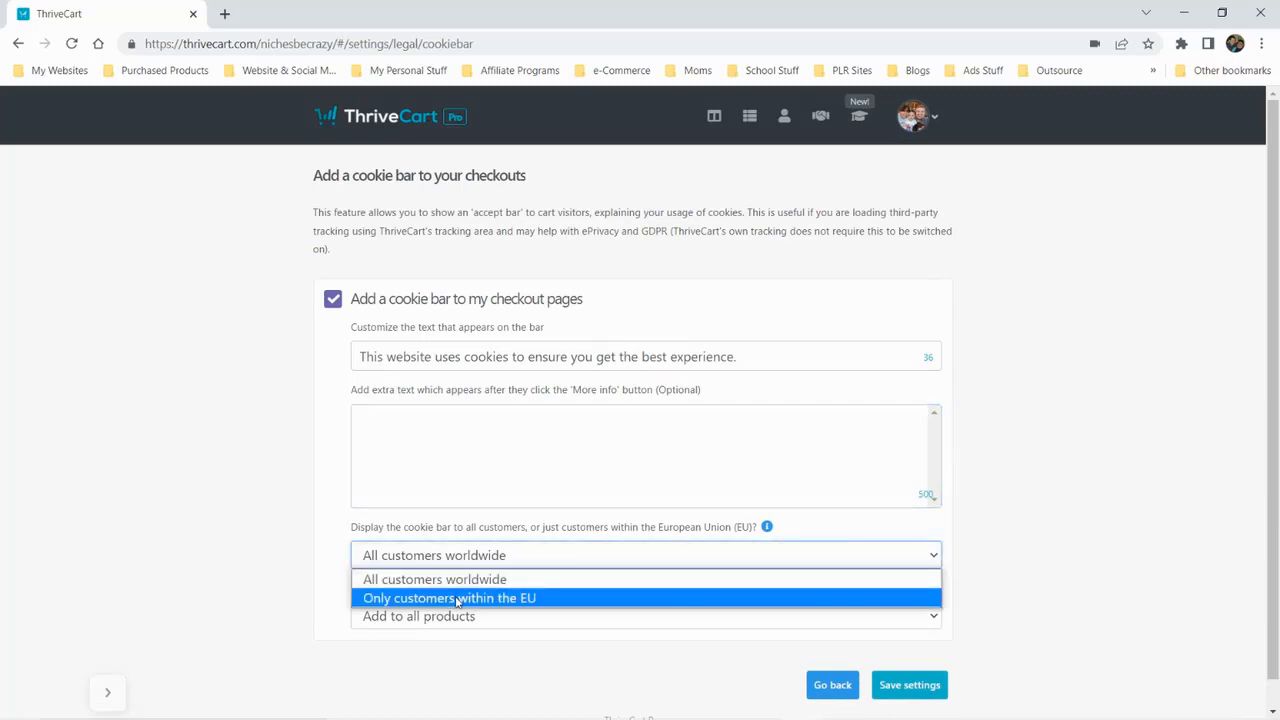
left_click(104, 563)
left_click(448, 615)
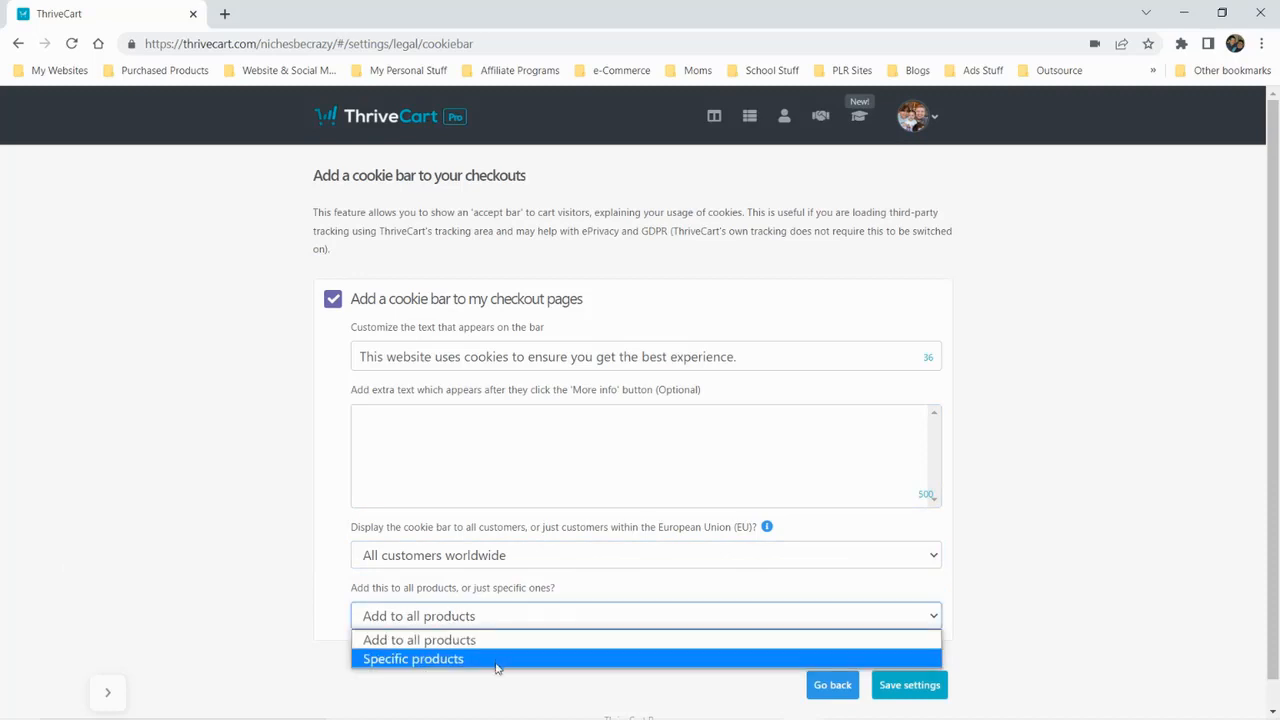
left_click(518, 692)
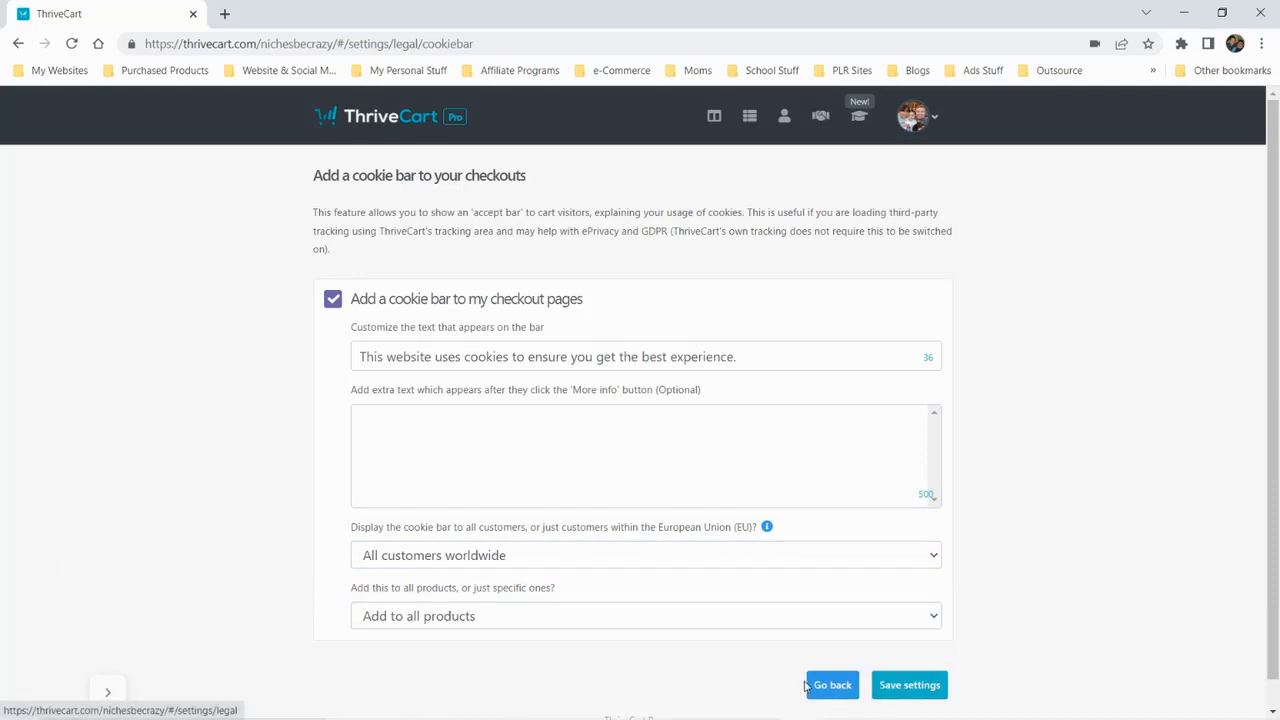
left_click(845, 688)
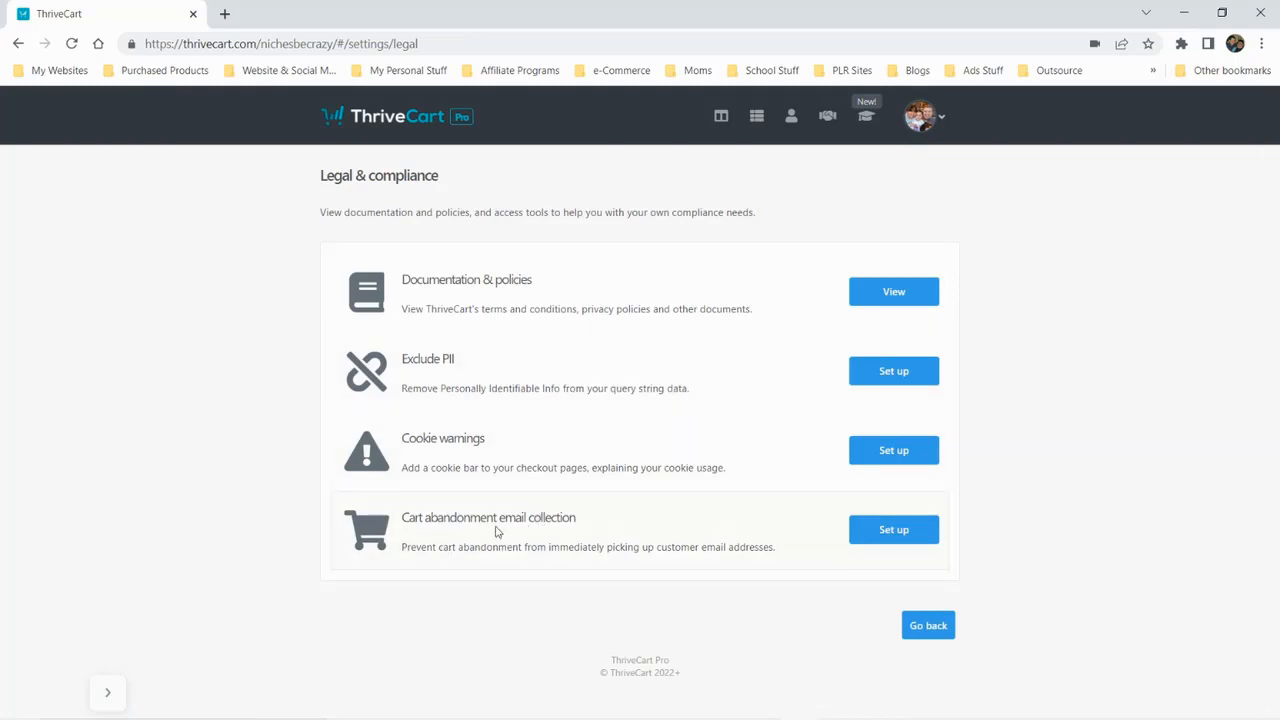
View the cart abandonment email collection setting and return to the Settings page without saving
left_click(900, 538)
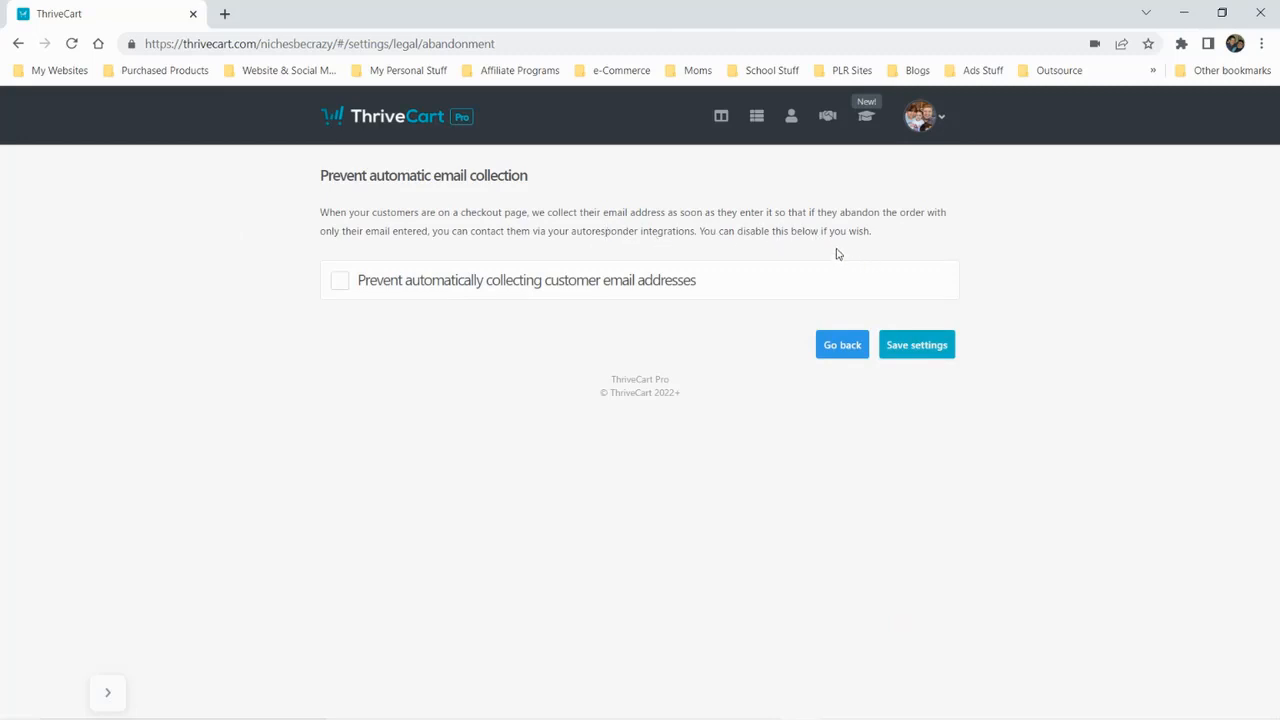
left_click(848, 349)
left_click(927, 638)
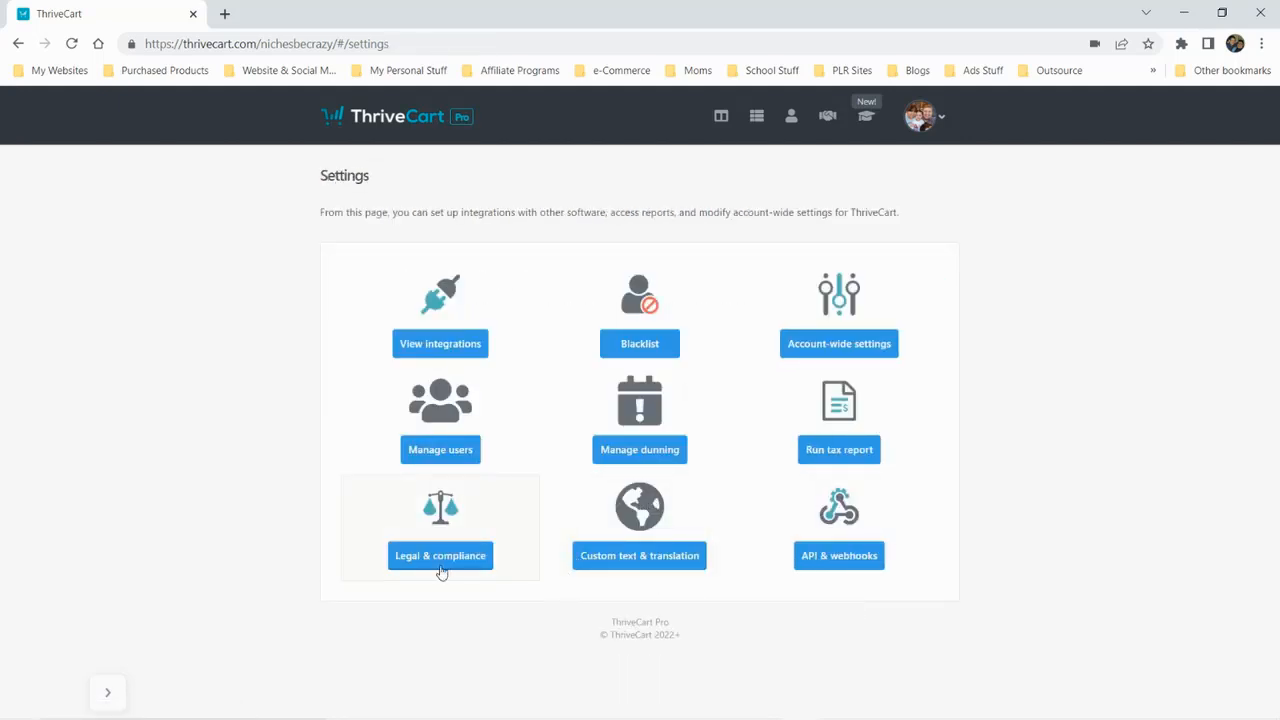
Start a new language profile under Custom text & translation and base it on the existing Deutsch translation
left_click(646, 563)
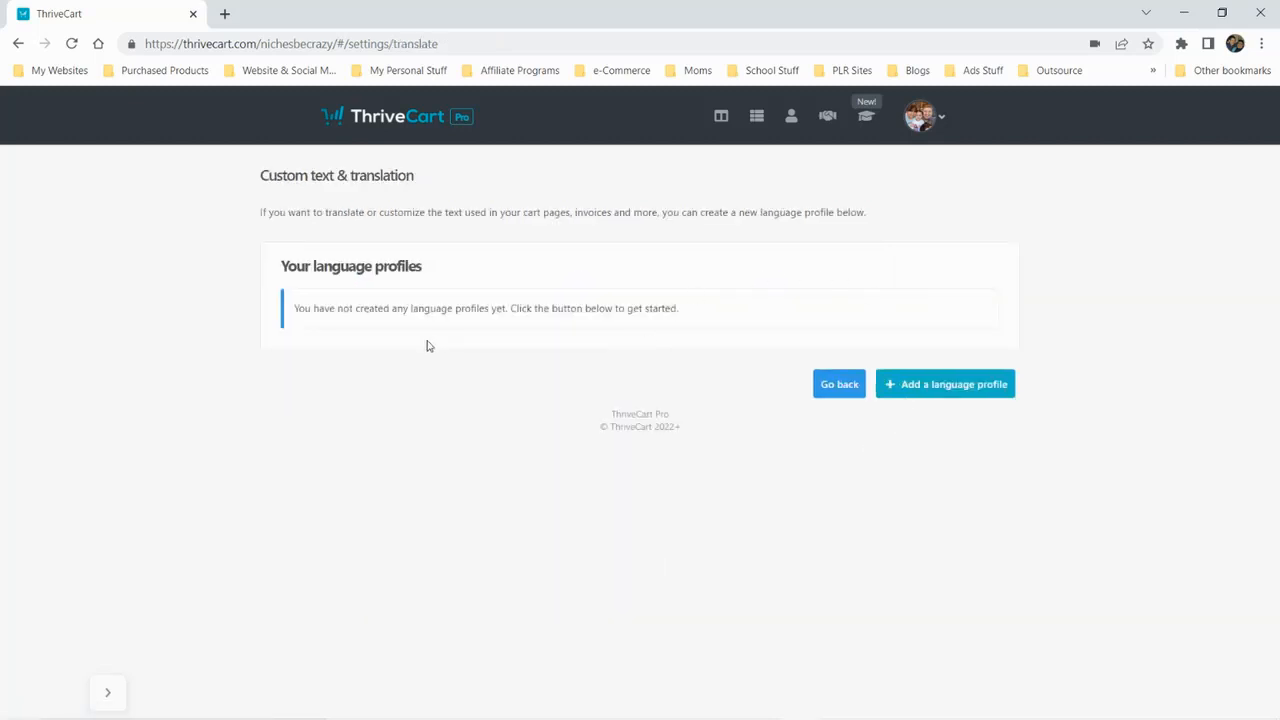
left_click(960, 392)
left_click(722, 306)
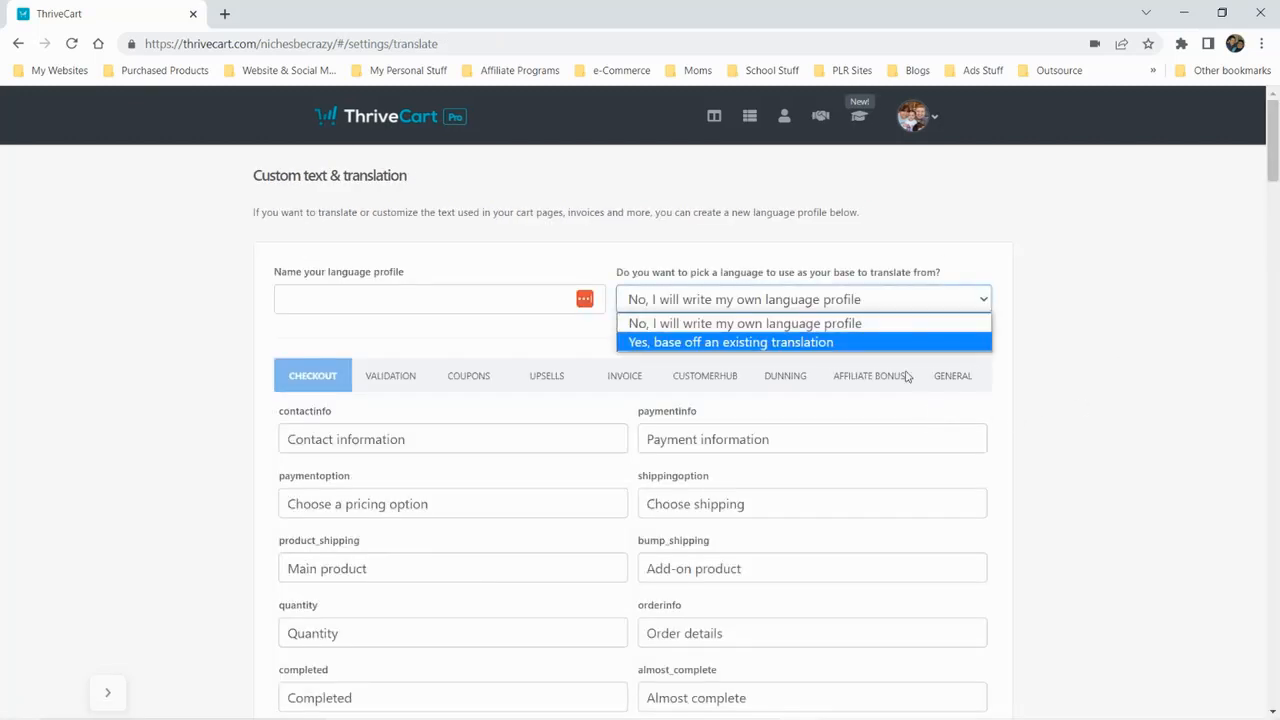
left_click(880, 343)
left_click(978, 309)
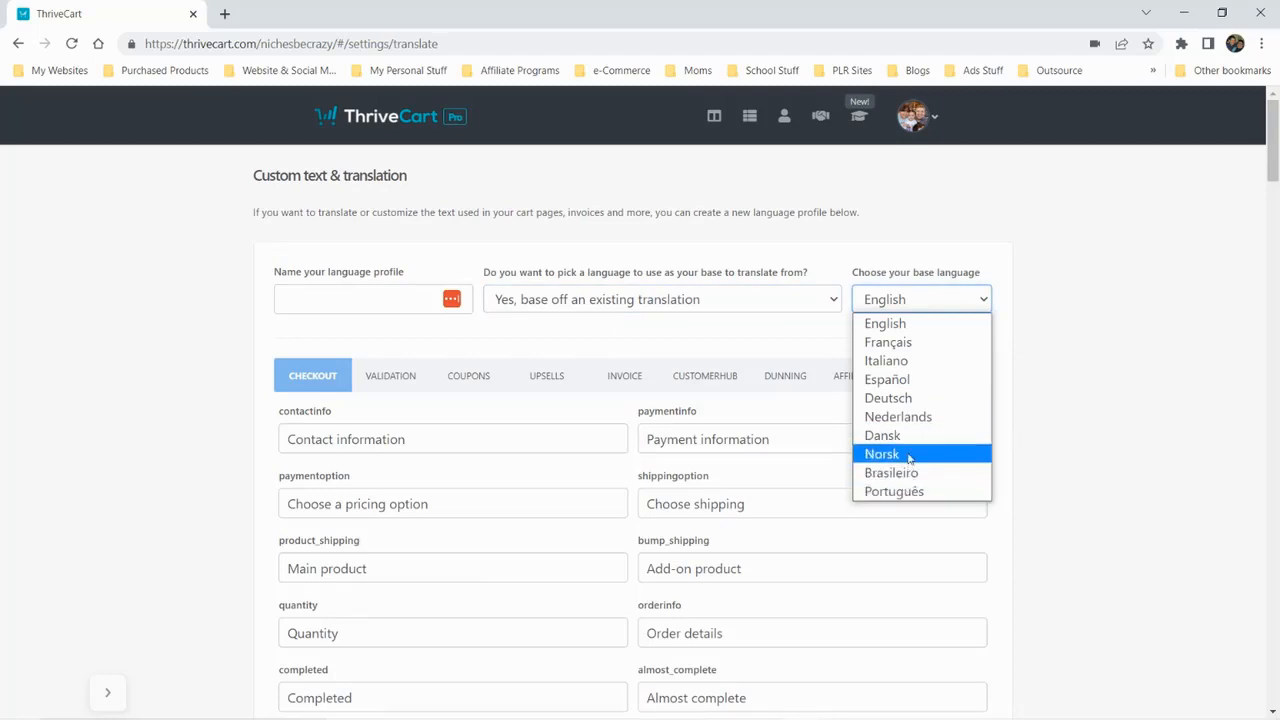
left_click(895, 399)
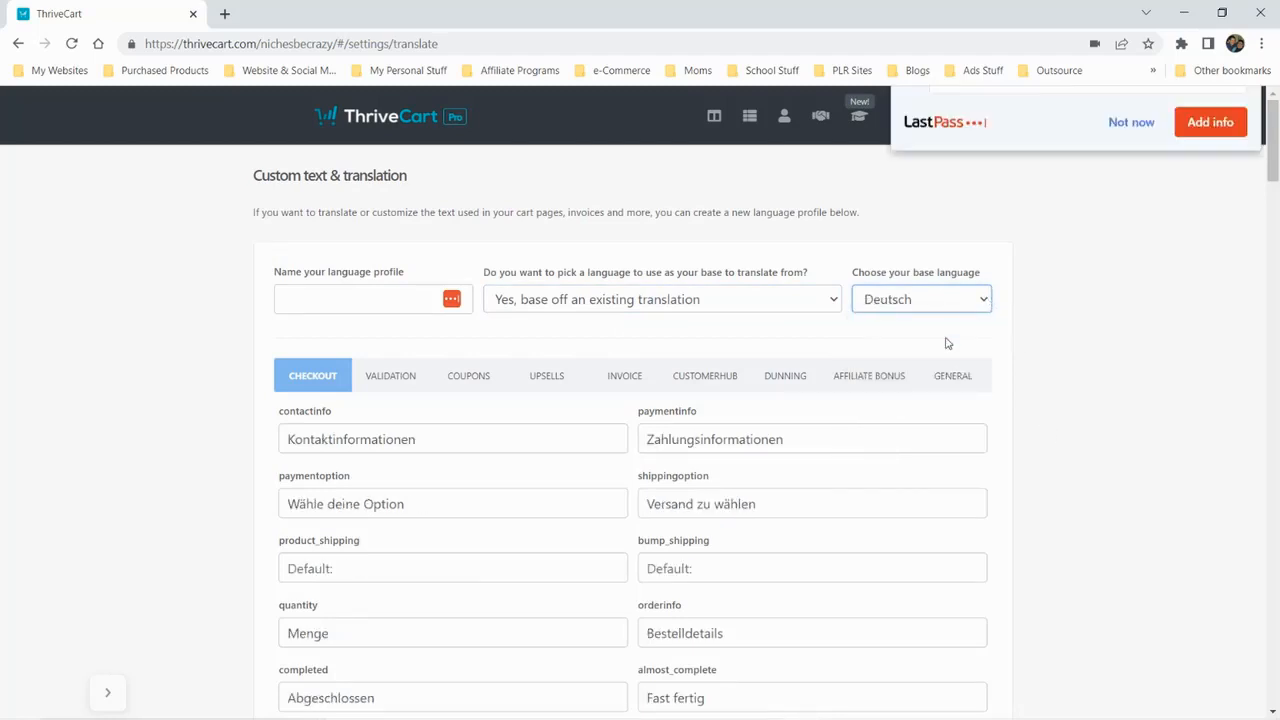
Set the base language to English, switch the profile to writing its own text, and review the checkout text fields
left_click(895, 299)
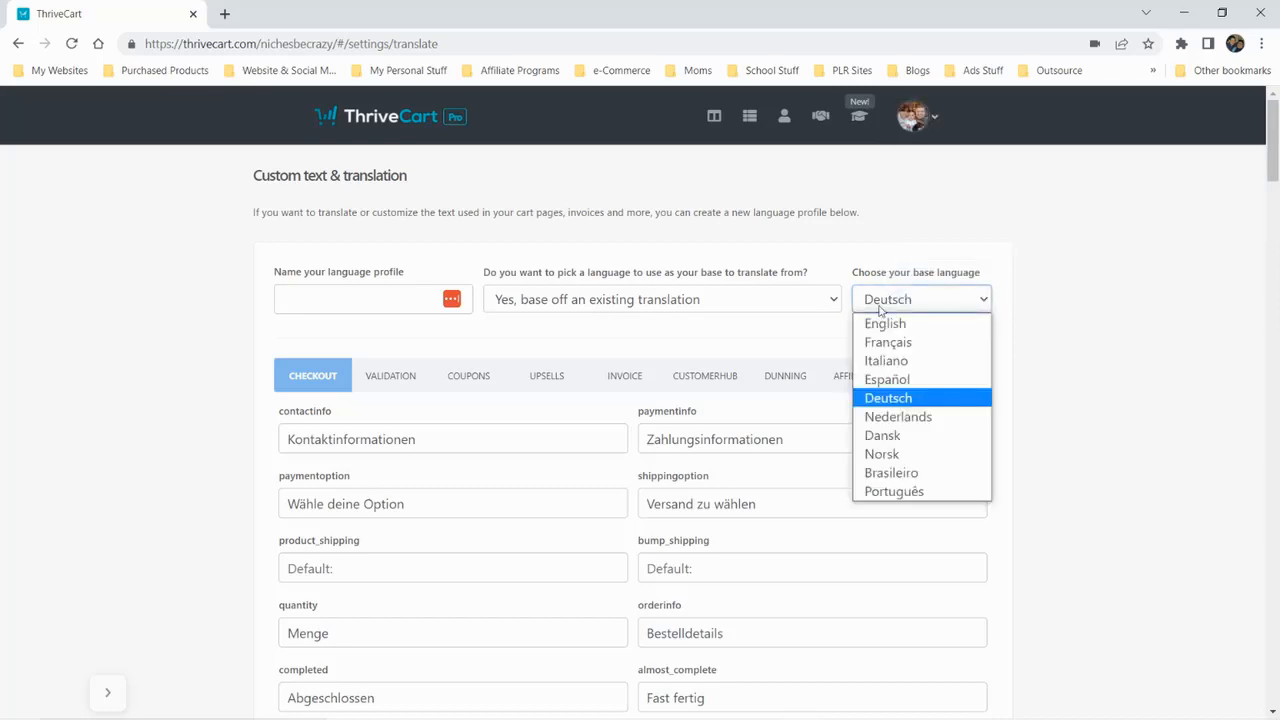
left_click(875, 325)
left_click(645, 299)
left_click(597, 322)
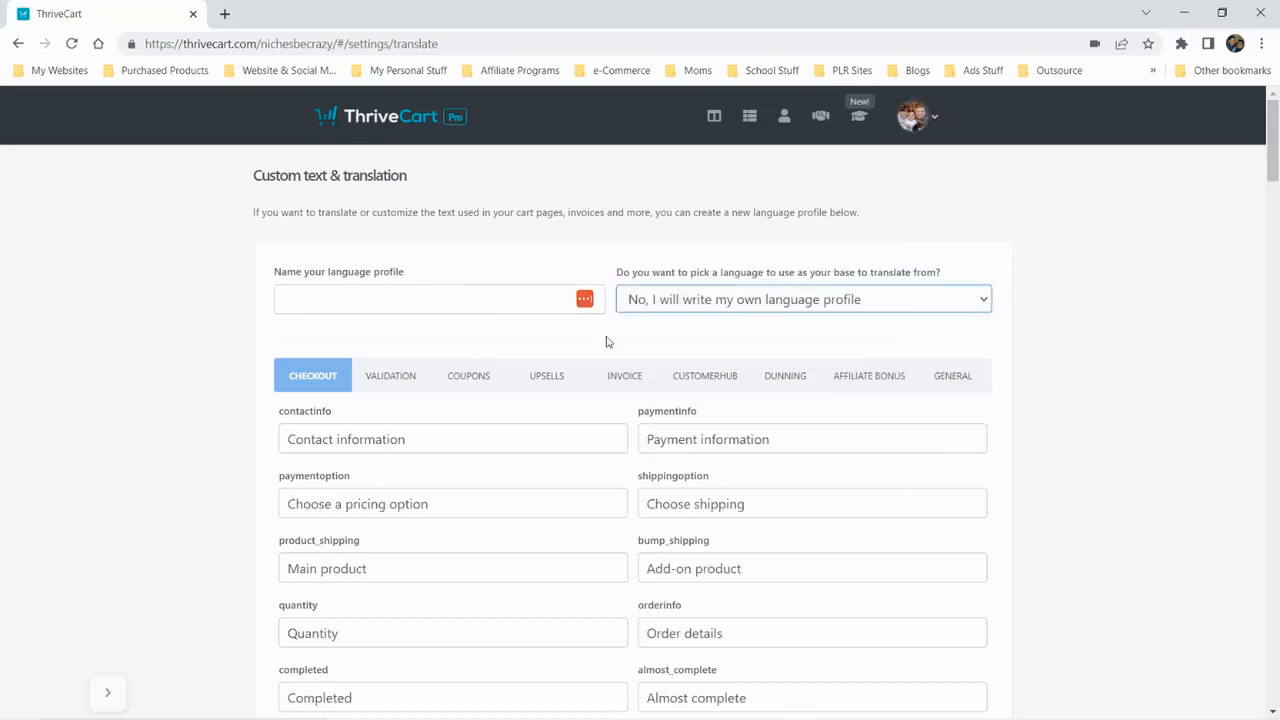
scroll(850, 402, "down", 5)
scroll(850, 402, "down", 20)
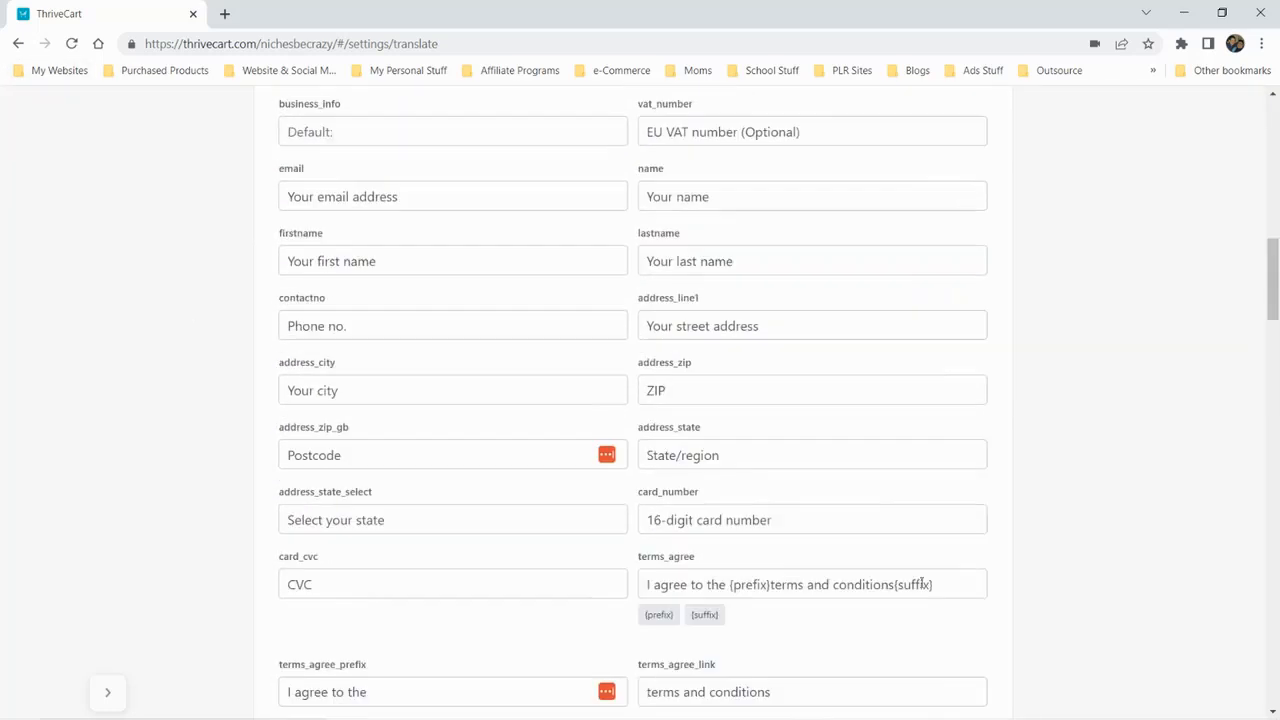
Review the remaining checkout text fields and the validation messages of the language profile, dismissing the password manager prompt
scroll(910, 537, "down", 15)
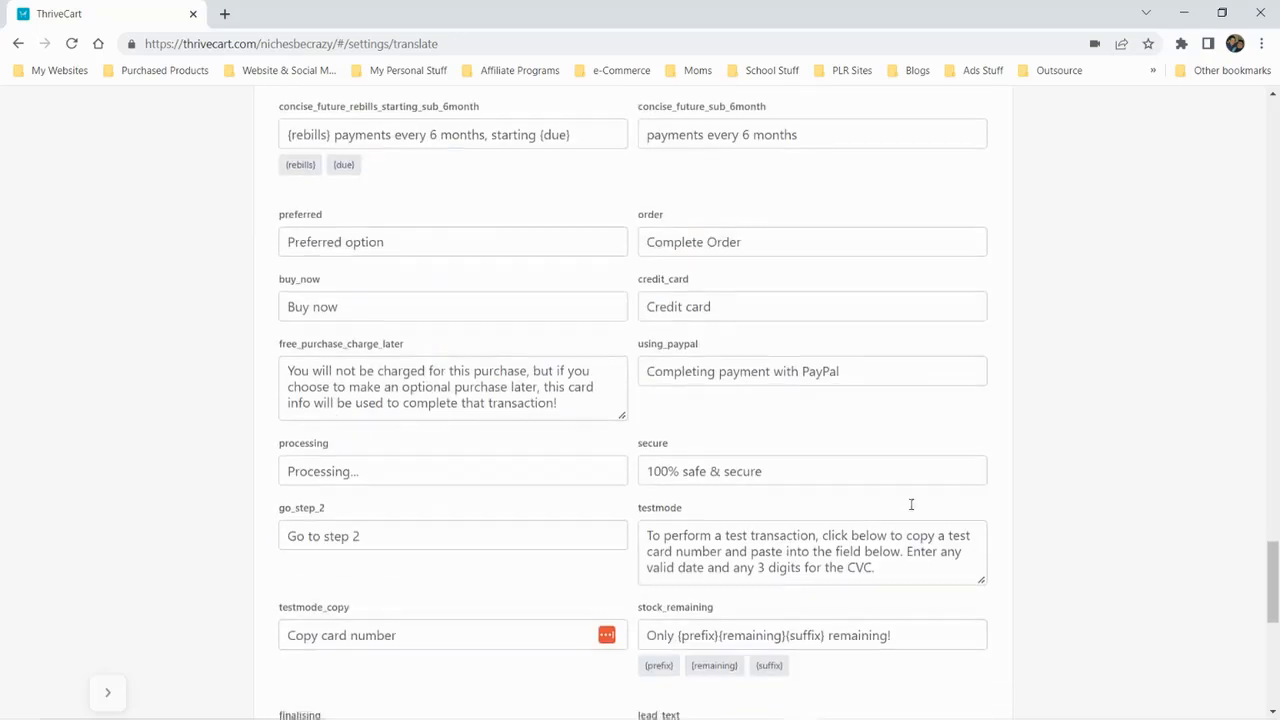
left_click(955, 663)
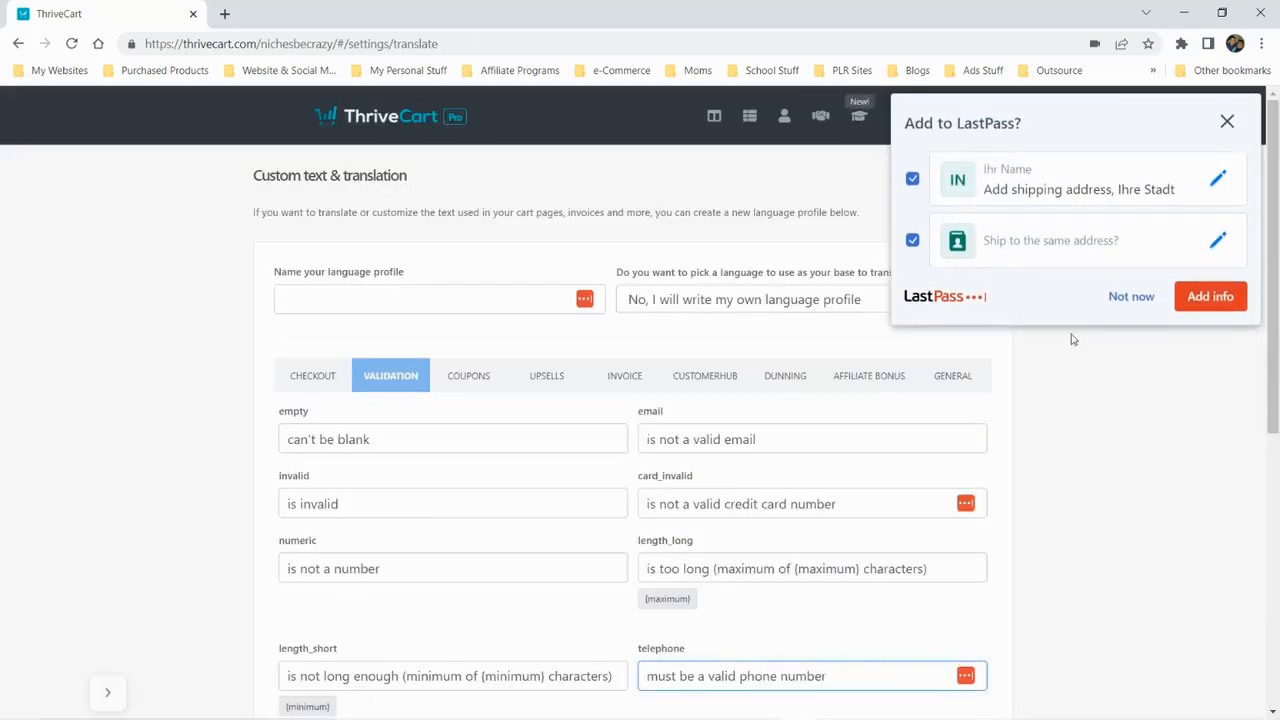
left_click(1108, 300)
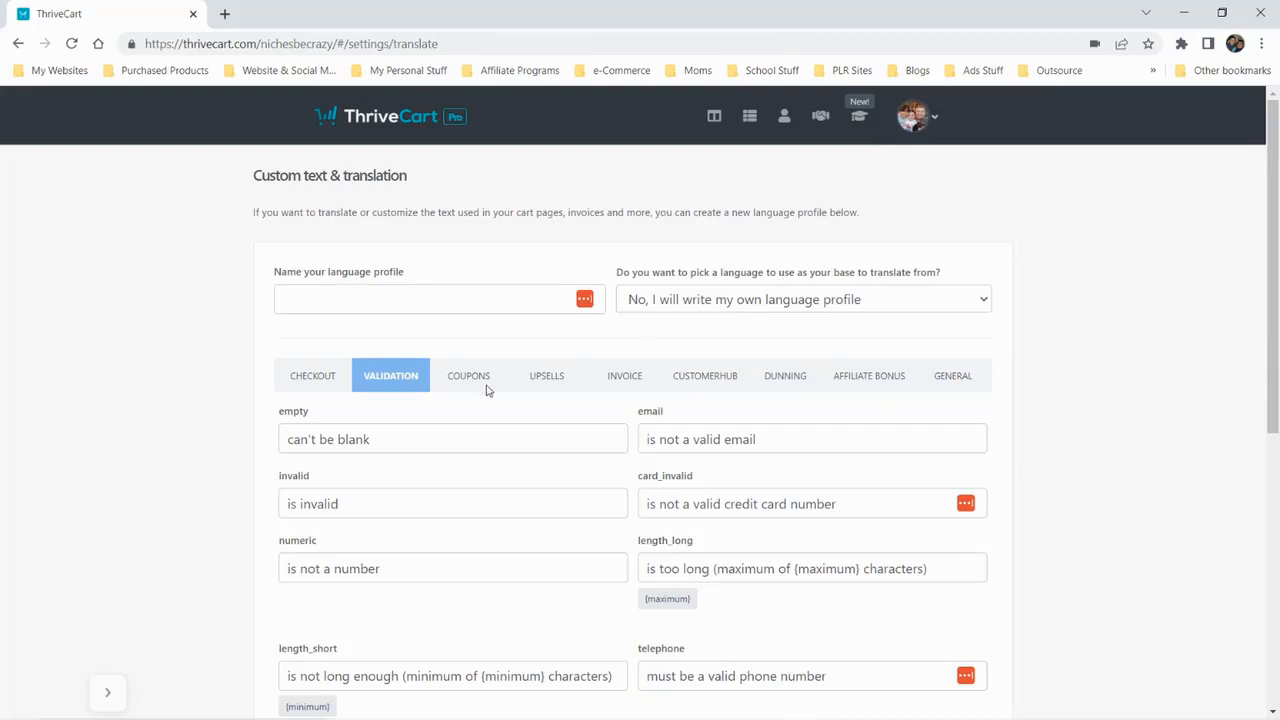
Leave the language profile without saving, dismiss the card-saving prompt and open API & webhooks from Settings
left_click(18, 43)
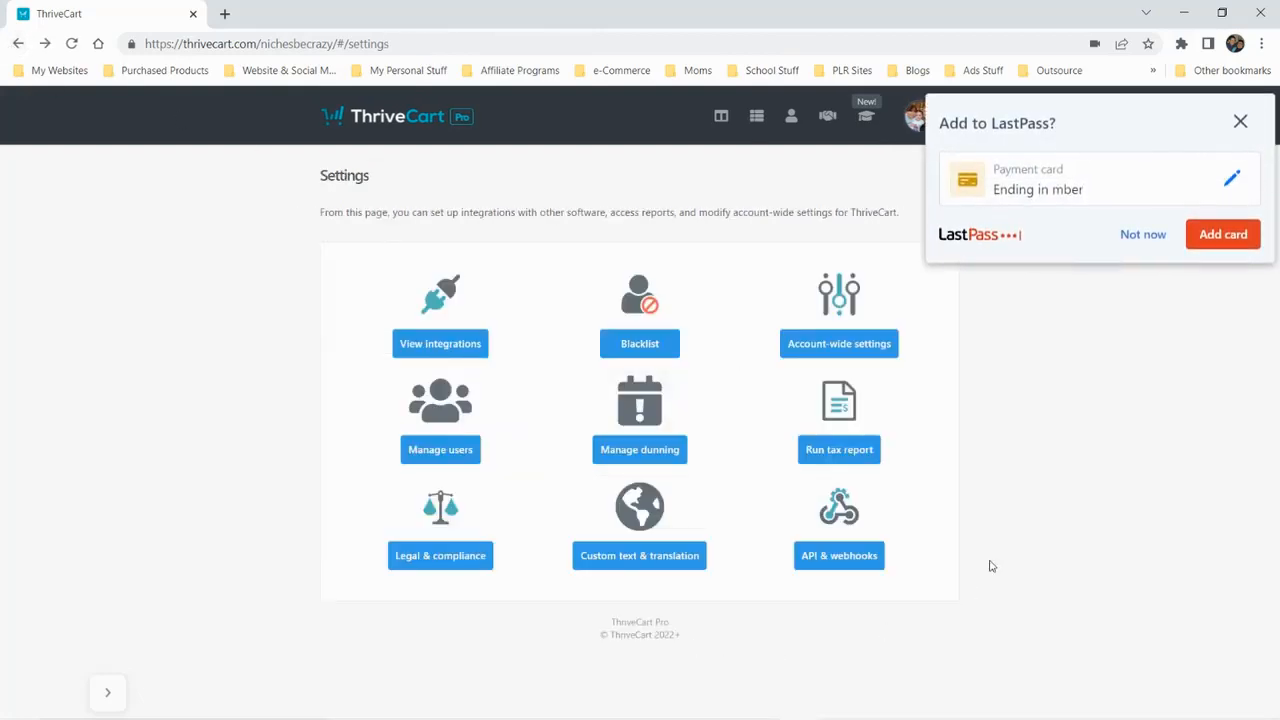
left_click(1138, 236)
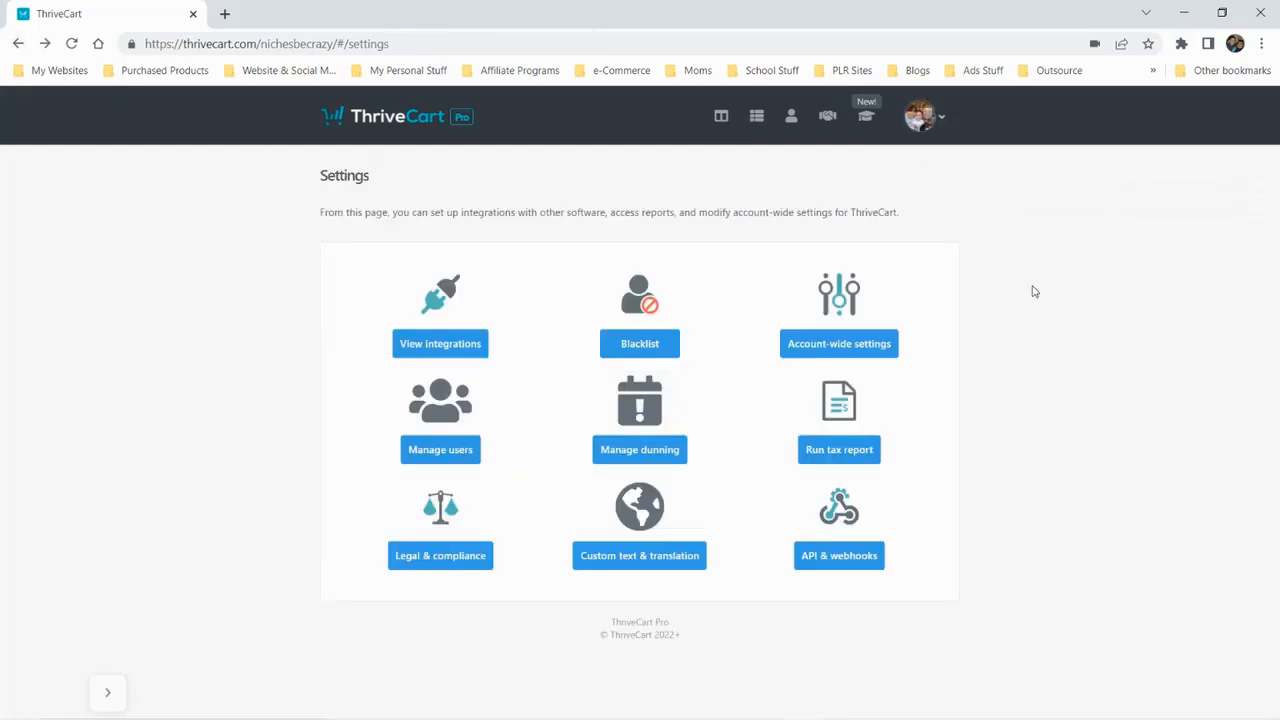
left_click(851, 558)
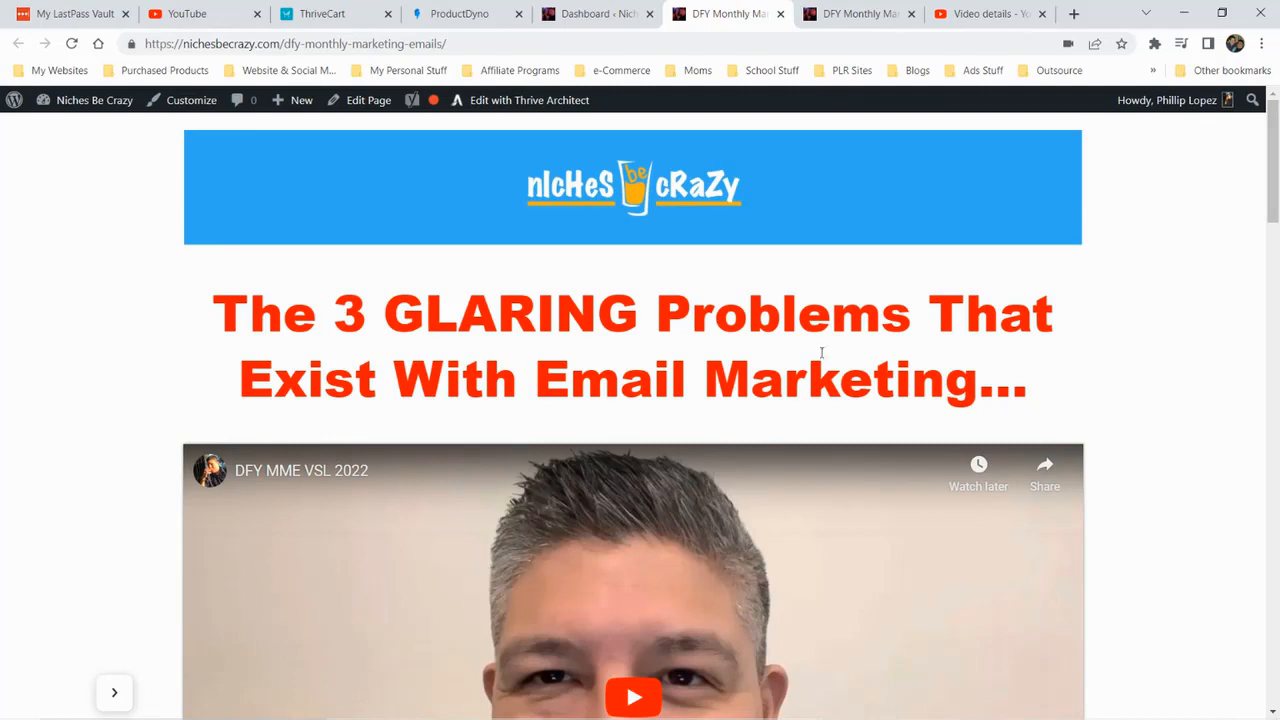
Review the DFY Monthly Marketing Emails sales page from its headline and video to the list of what's included
scroll(869, 366, "down", 3)
scroll(870, 369, "up", 2)
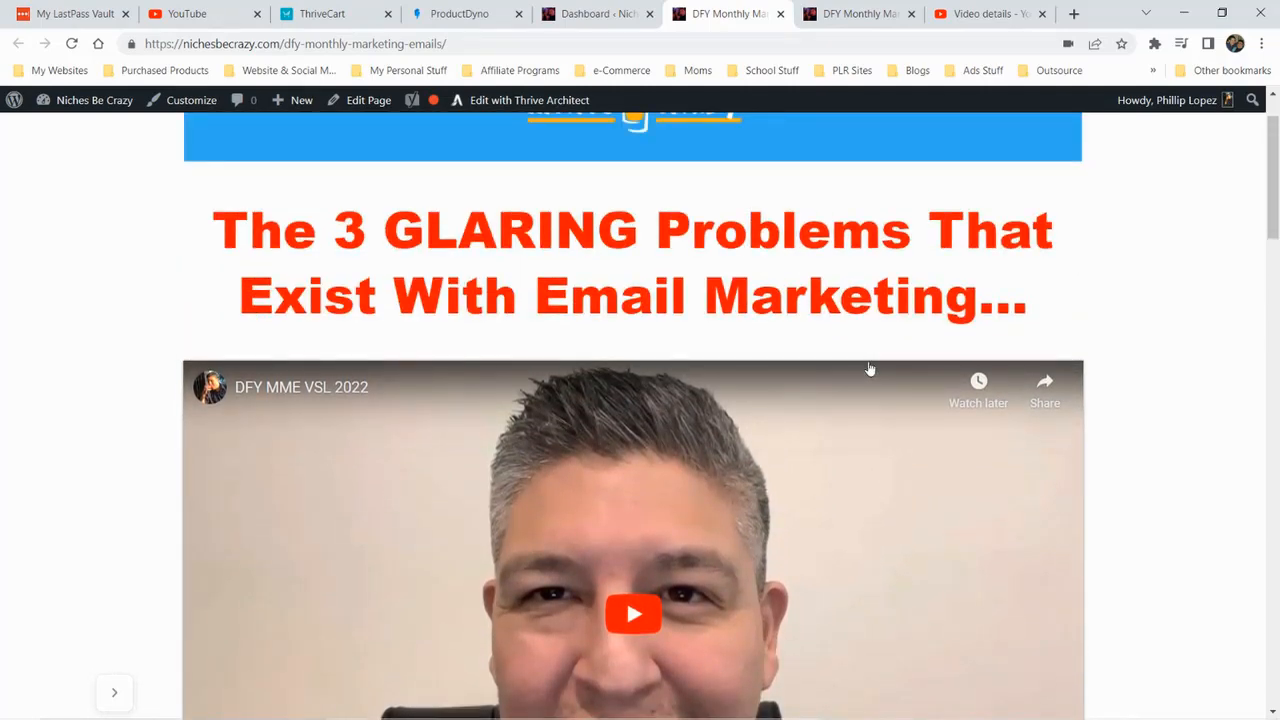
scroll(869, 369, "up", 1)
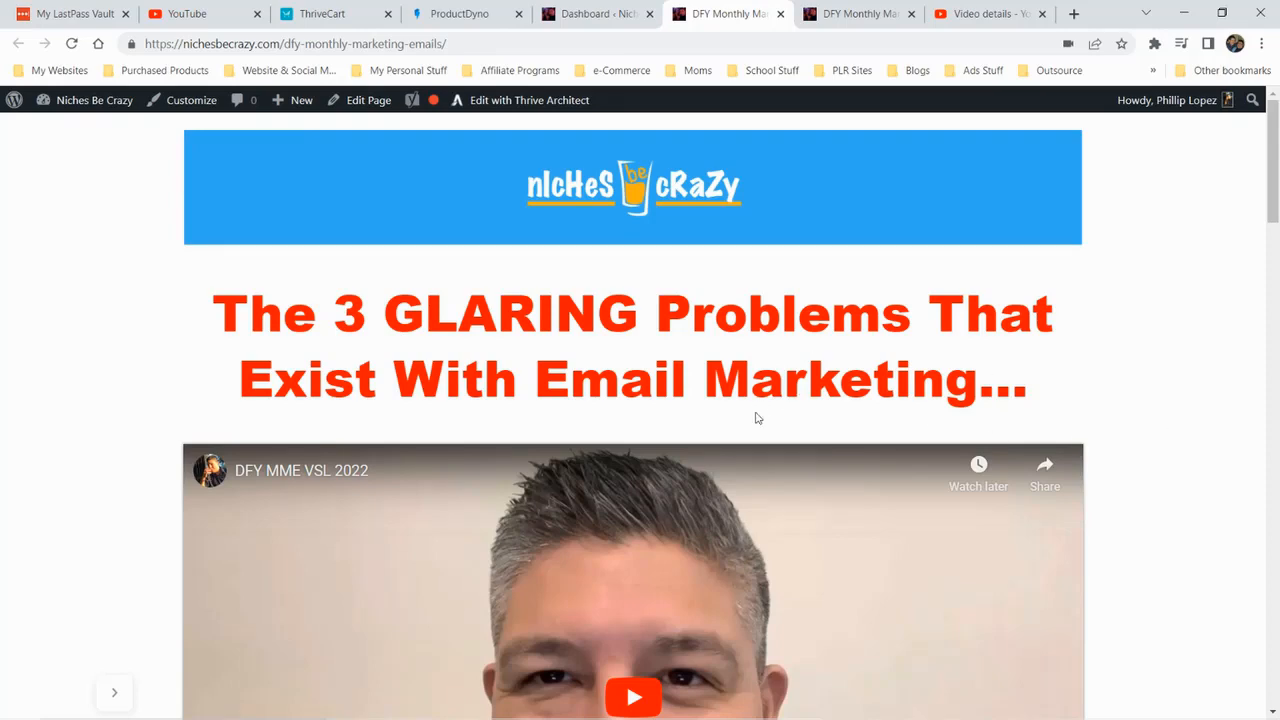
scroll(771, 380, "down", 2)
scroll(774, 374, "up", 2)
scroll(775, 376, "down", 10)
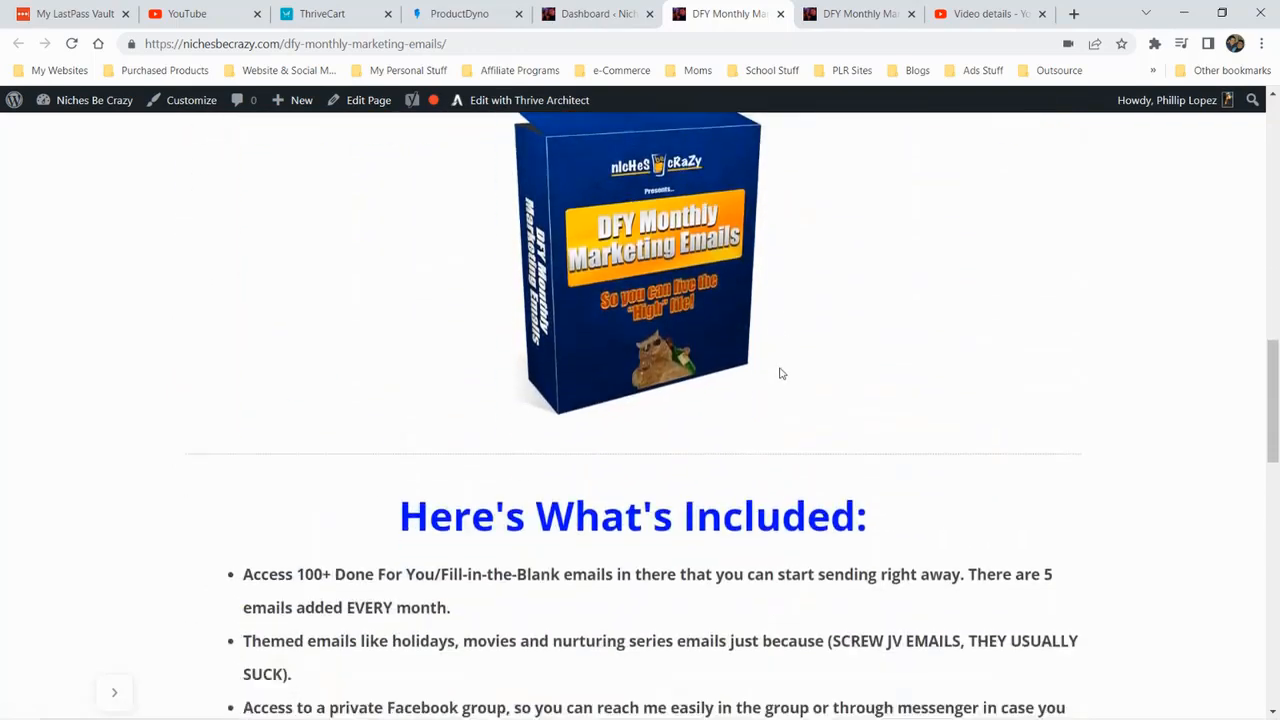
scroll(781, 374, "down", 2)
View the offer's thank-you page, and review the monthly and yearly purchase options and closing section on the sales page
key("ctrl+Tab")
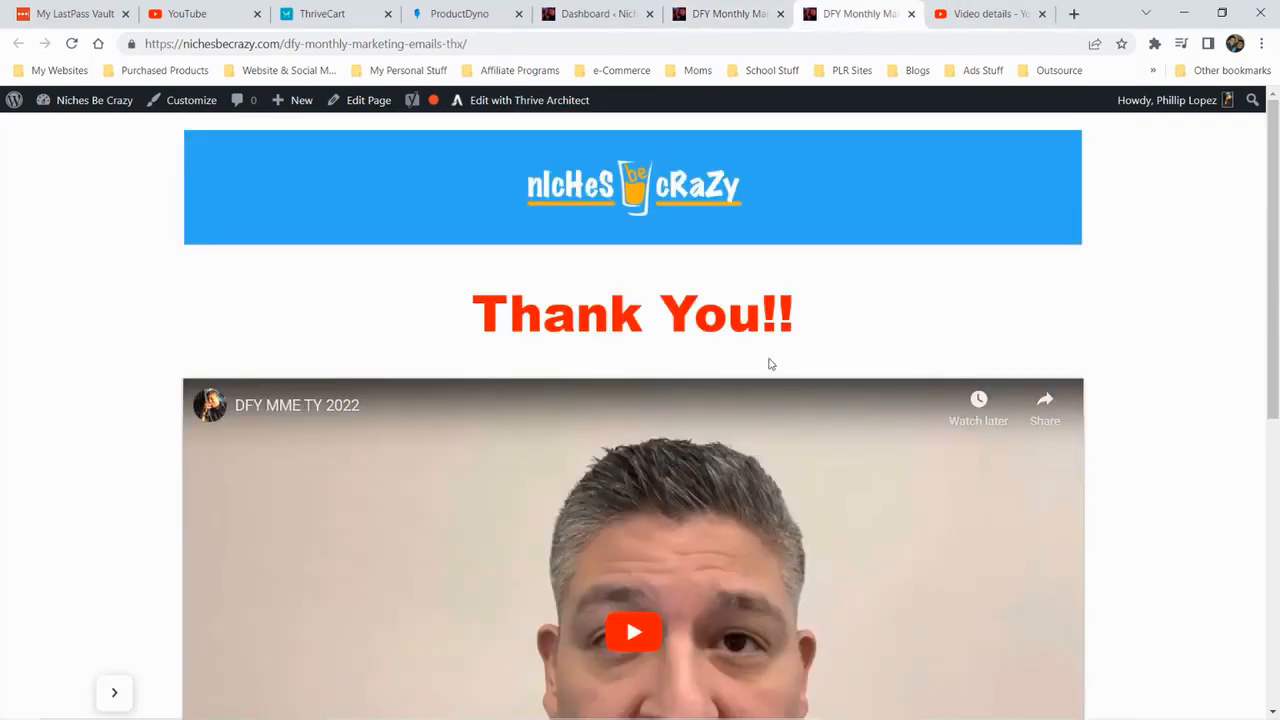
key("ctrl+shift+Tab")
scroll(610, 460, "up", 2)
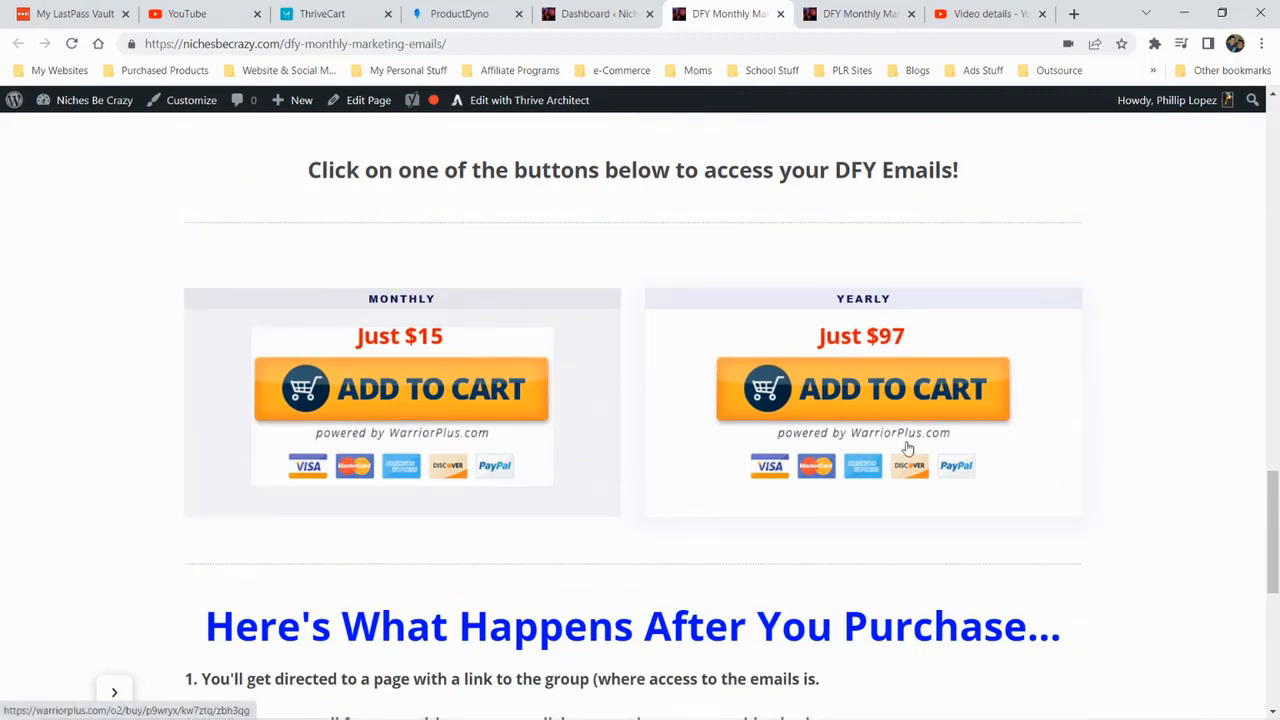
scroll(860, 510, "down", 5)
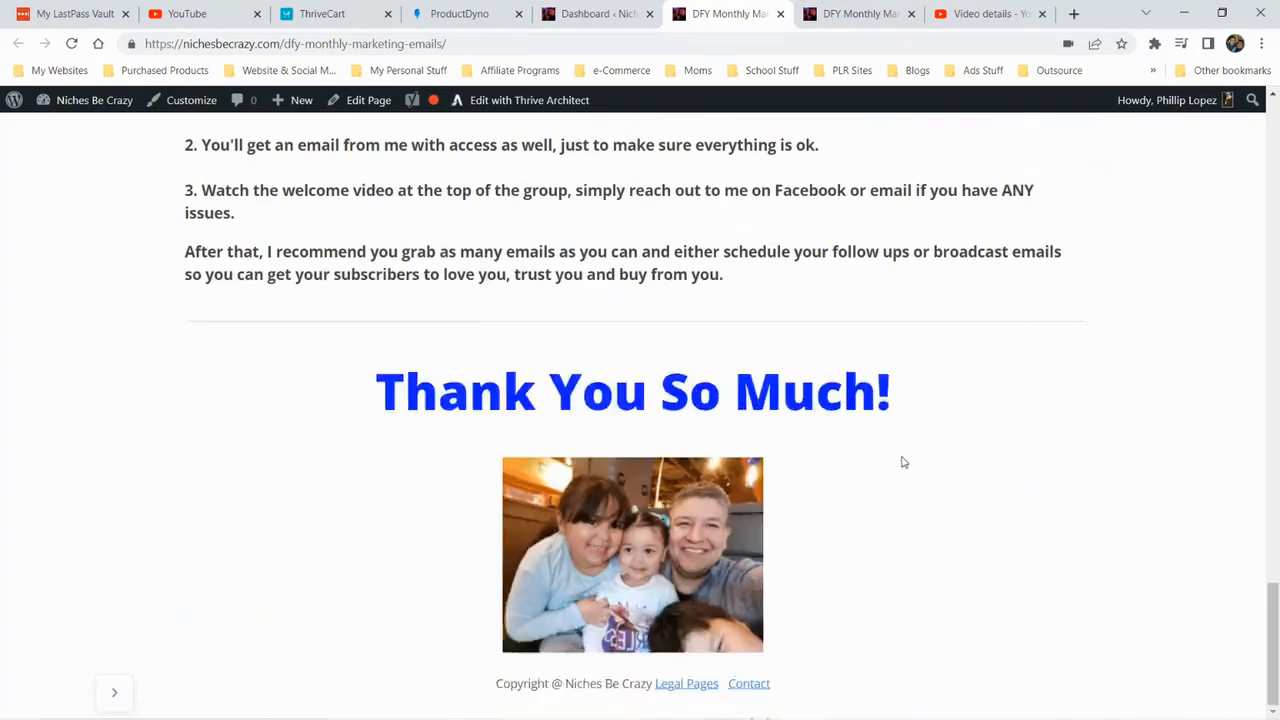
scroll(860, 470, "up", 6)
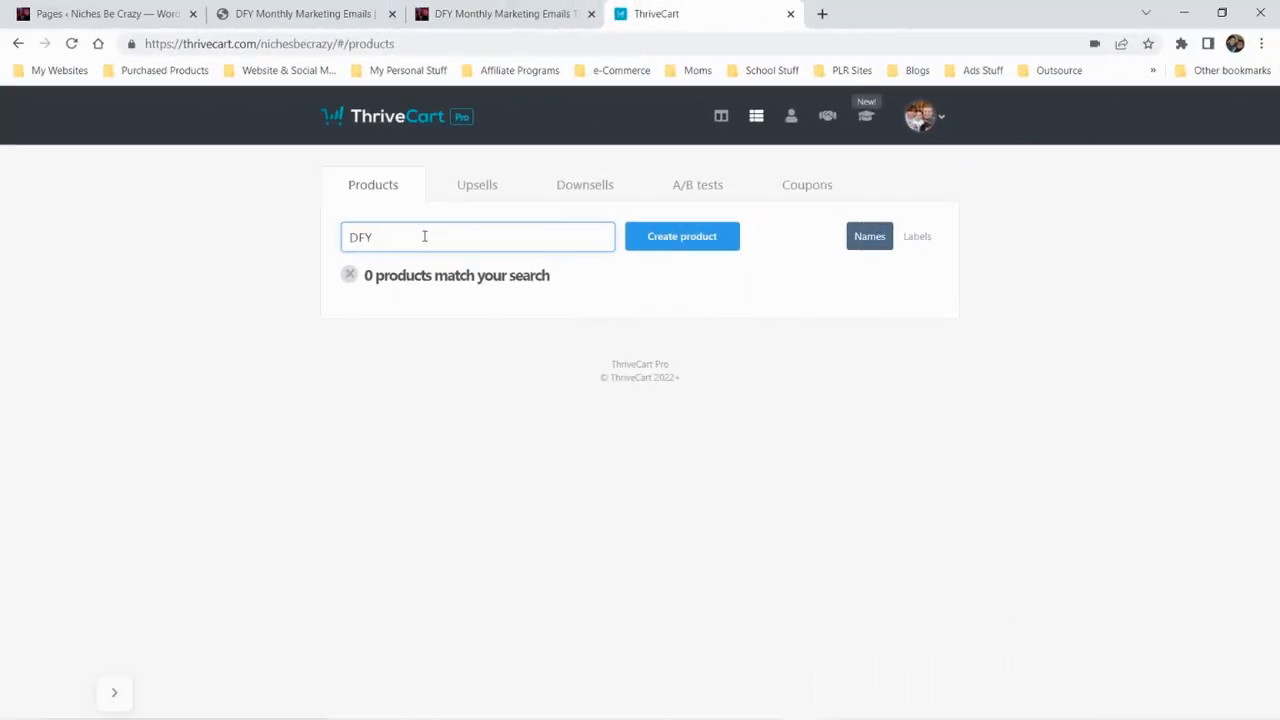
Search the ThriveCart products for DFY Monthly Marketing Emails
key("BackSpace")
key("BackSpace")
key("BackSpace")
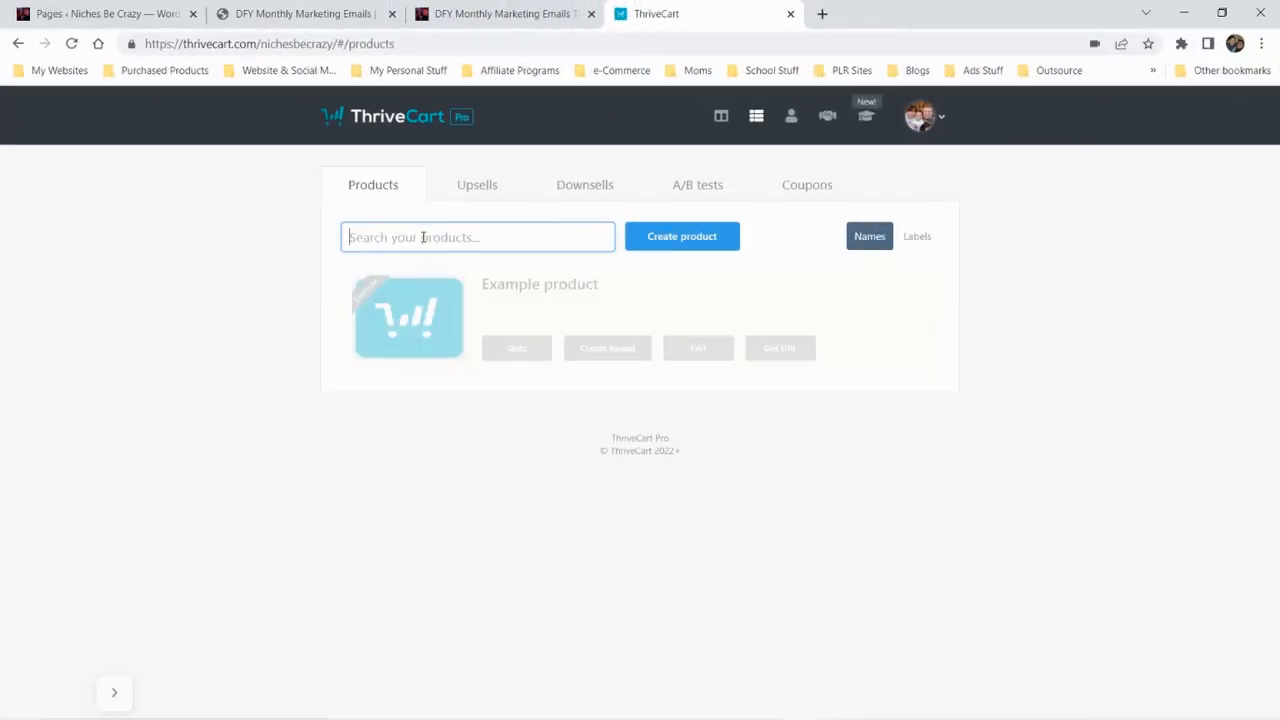
type("DFY Monthly Markting")
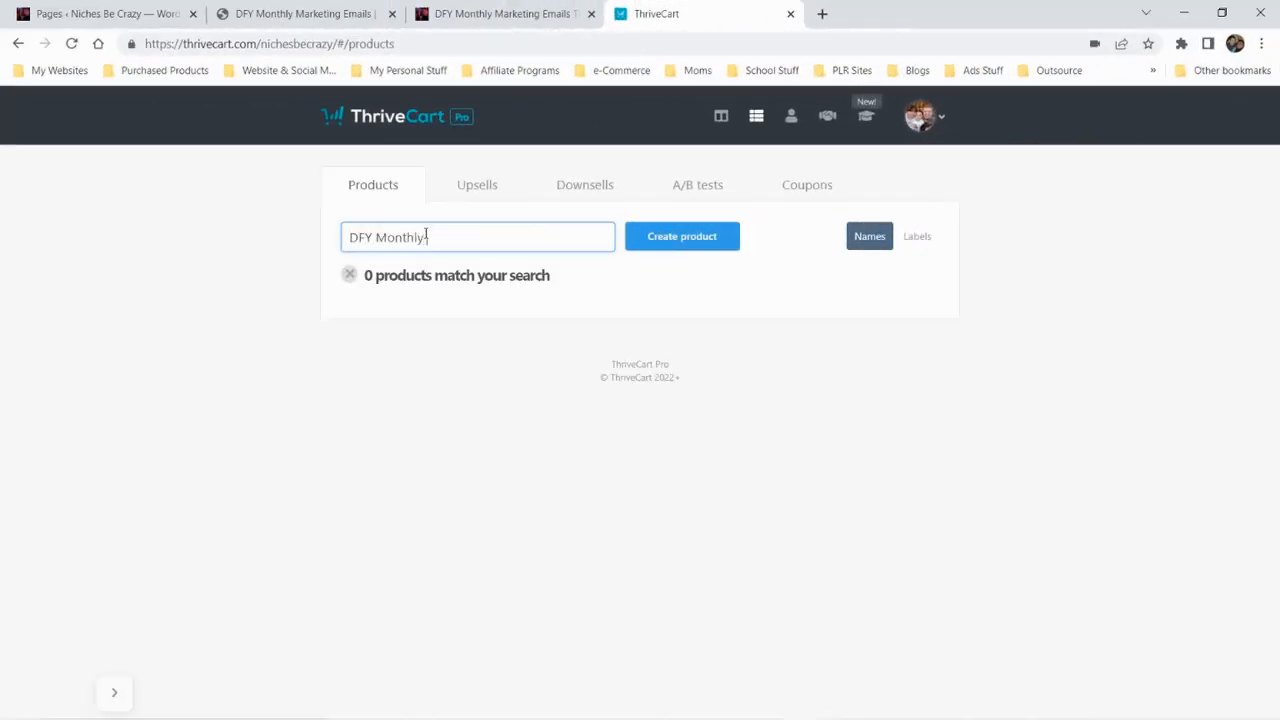
key("BackSpace")
key("BackSpace")
type("eting Emails")
Create a new digital product and name it DFY Monthly Marketing Emails
left_click(652, 244)
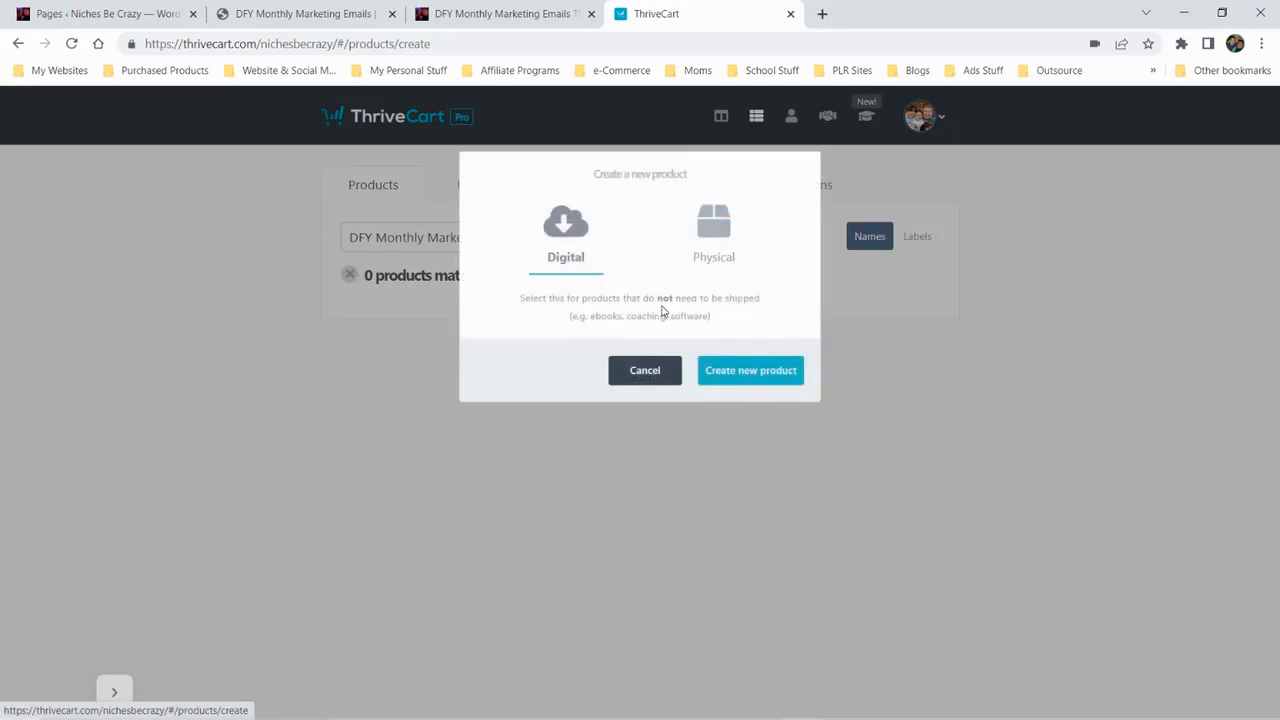
left_click(748, 380)
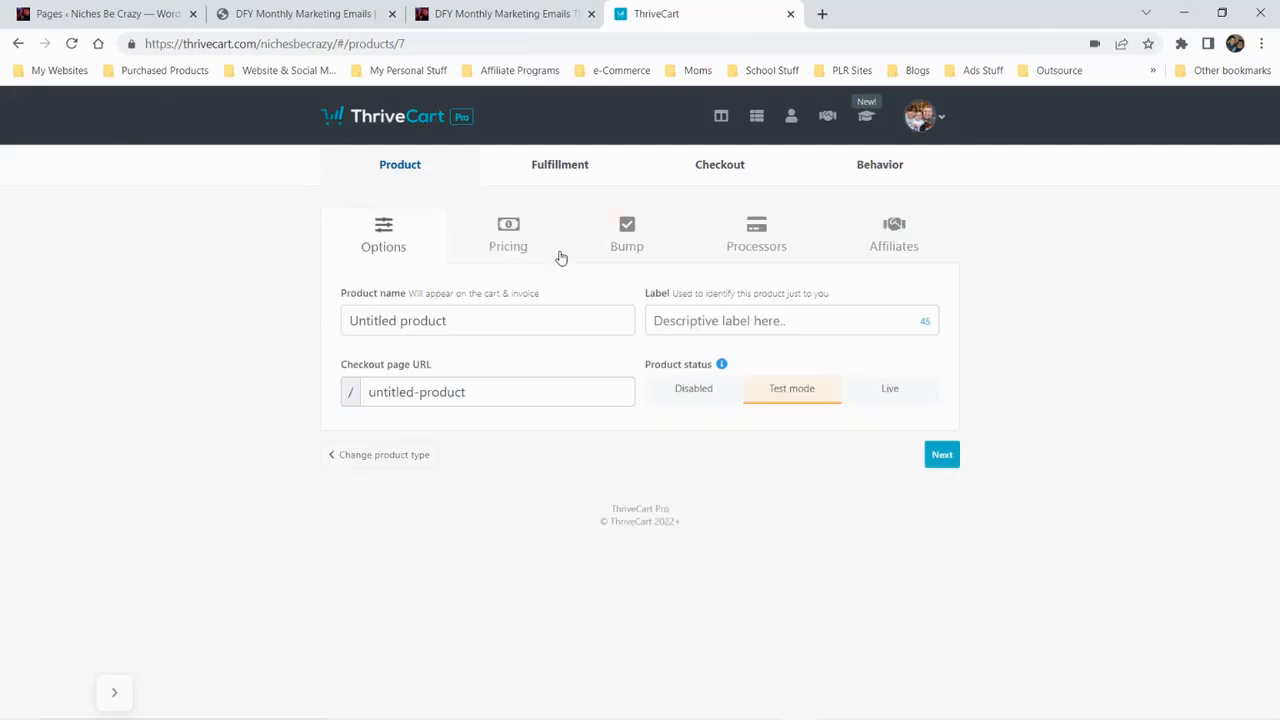
left_click(472, 318)
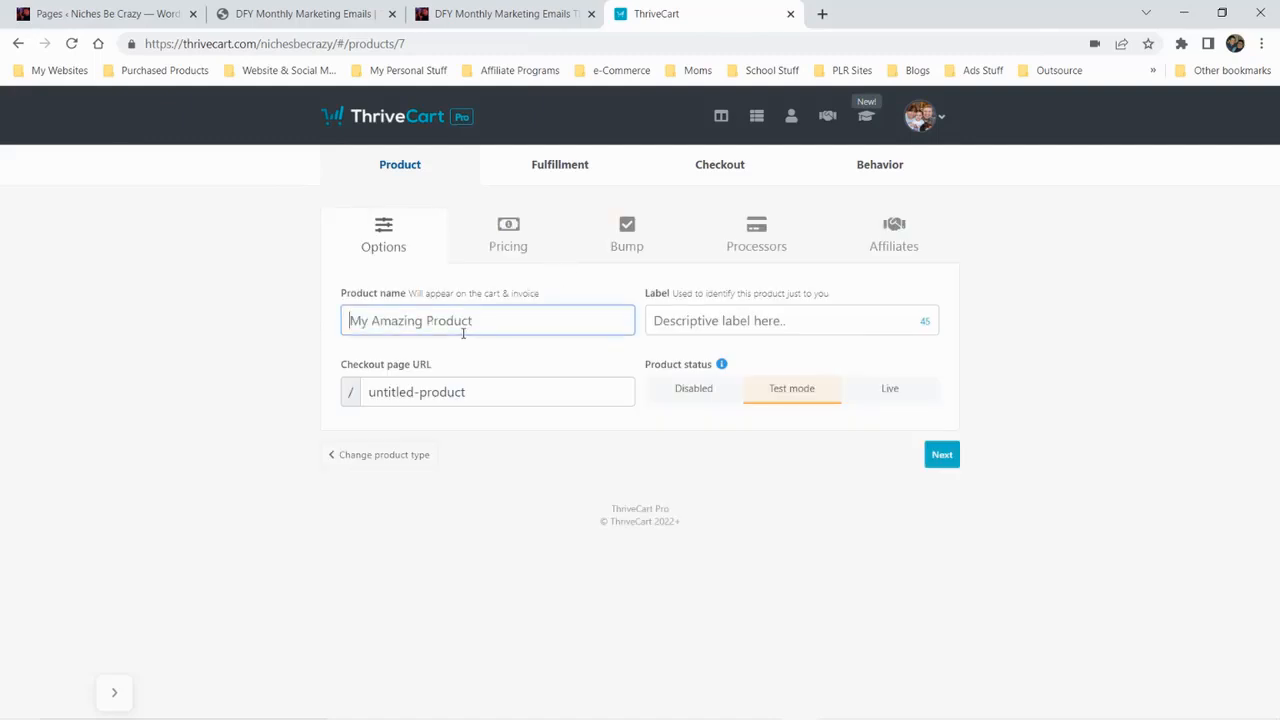
type("DFY Monthly ")
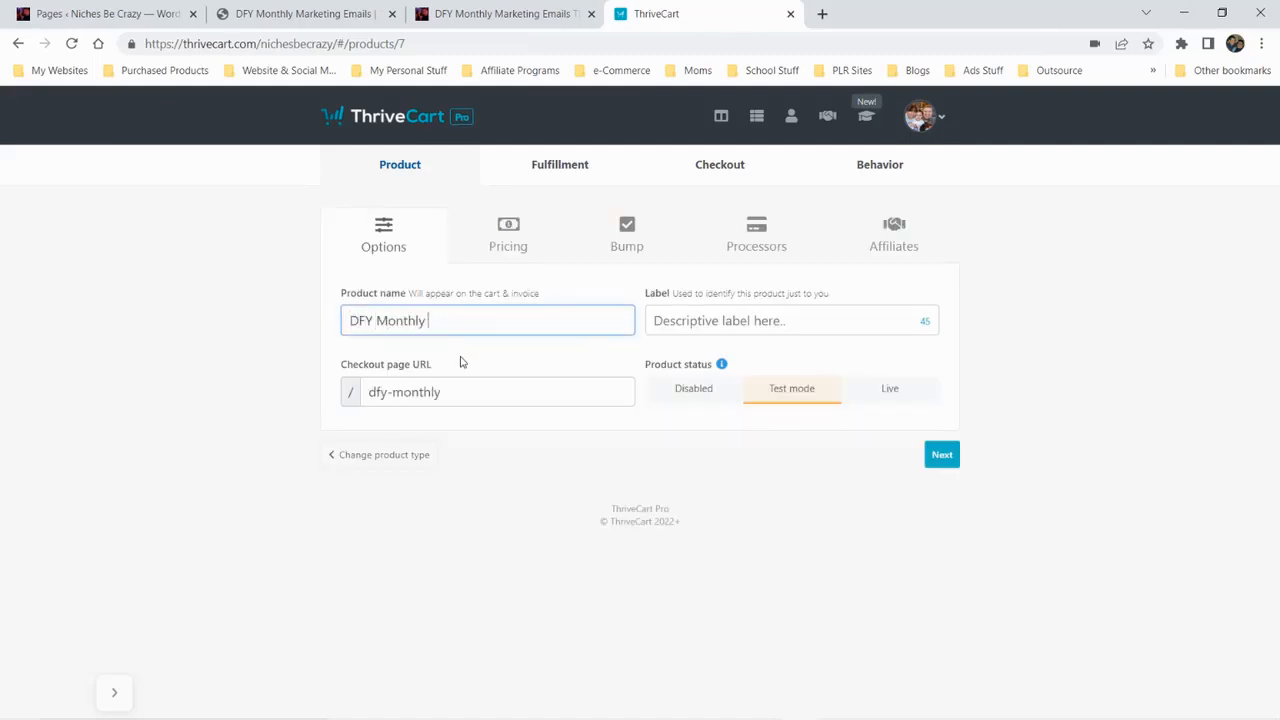
type("Marketing Emails")
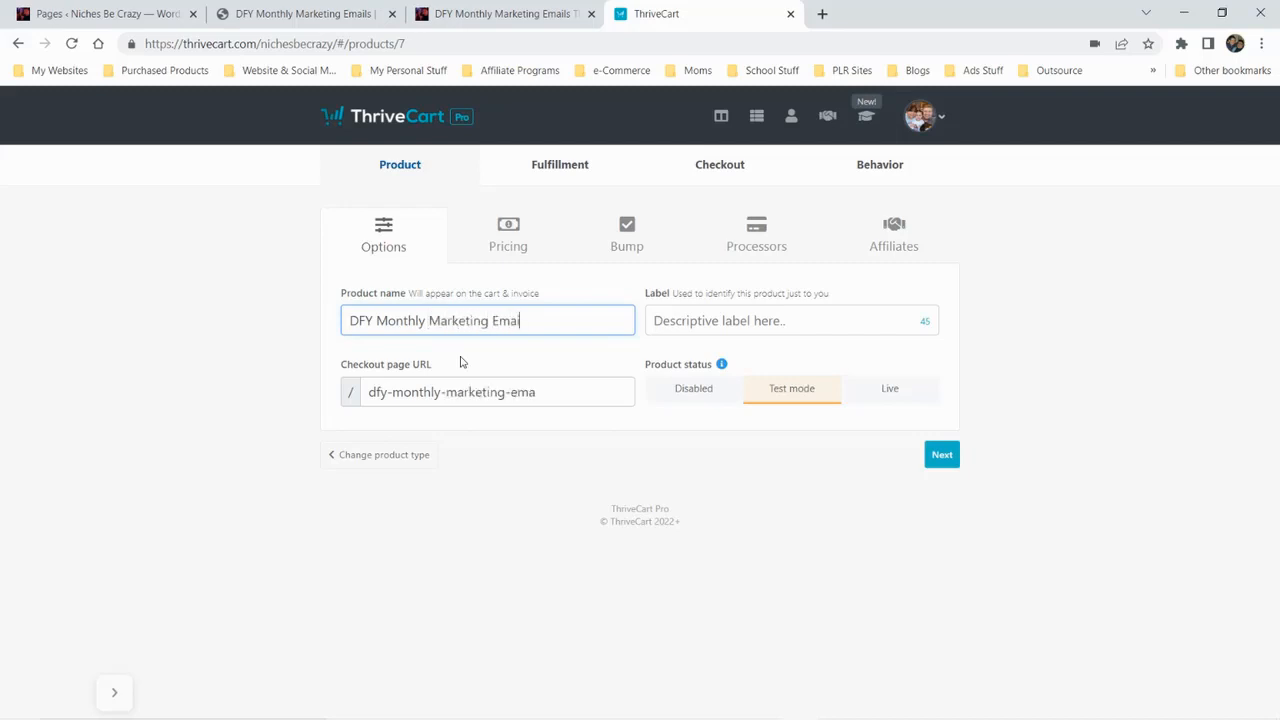
key("Tab")
Copy the product name into the label so it reads DFY Monthly Marketing Emails
triple_click(456, 320)
key("ctrl+c")
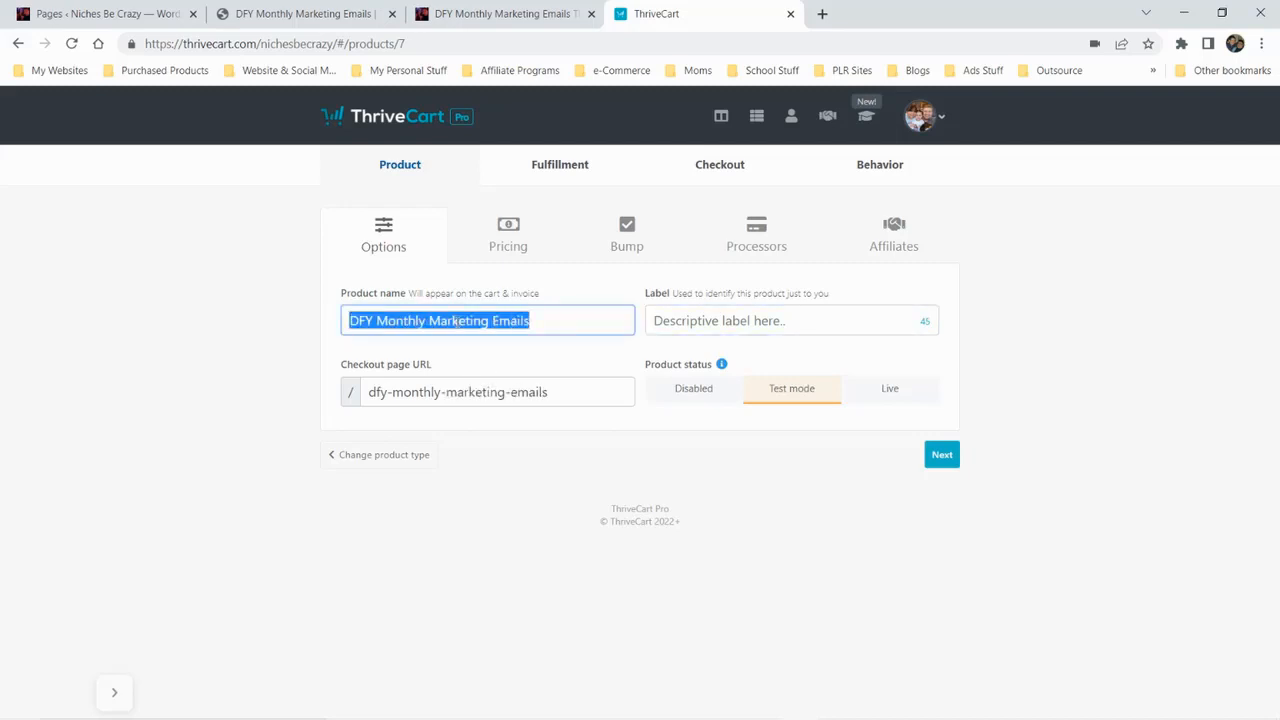
left_click(703, 320)
key("ctrl+v")
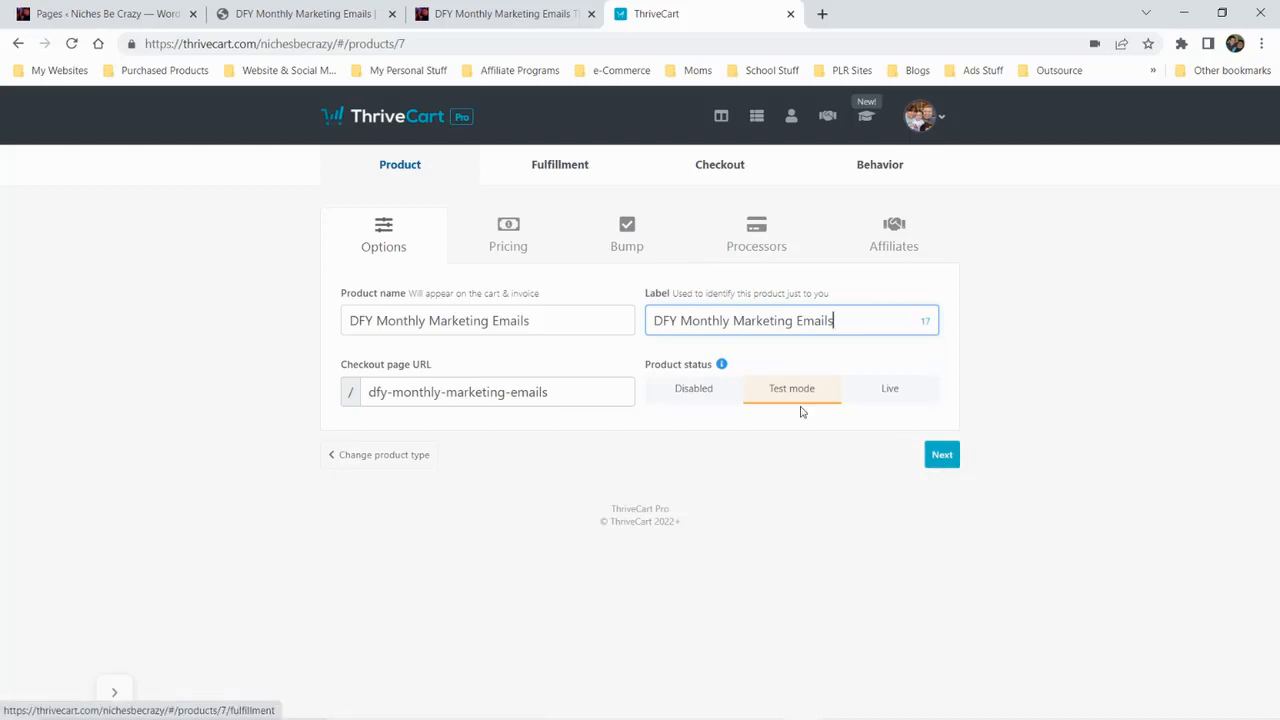
Start a pricing option for the product as a monthly-billed subscription with a monthly price of $15
left_click(512, 229)
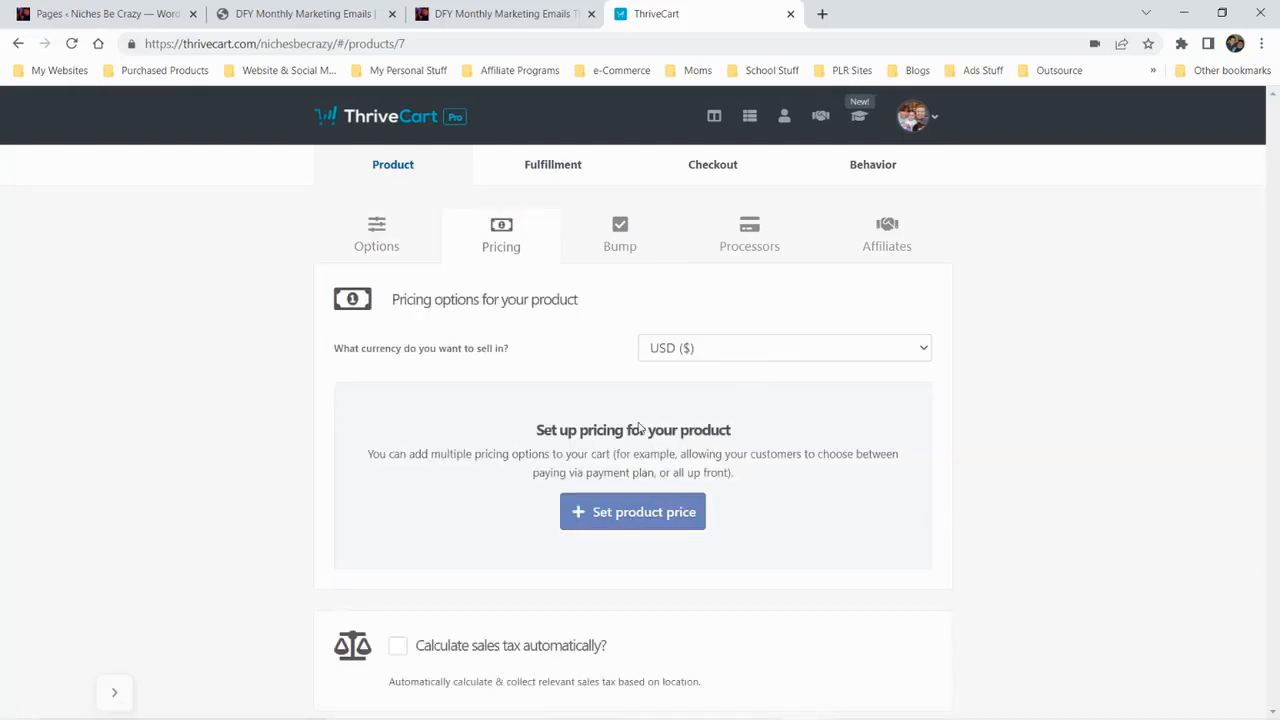
left_click(632, 511)
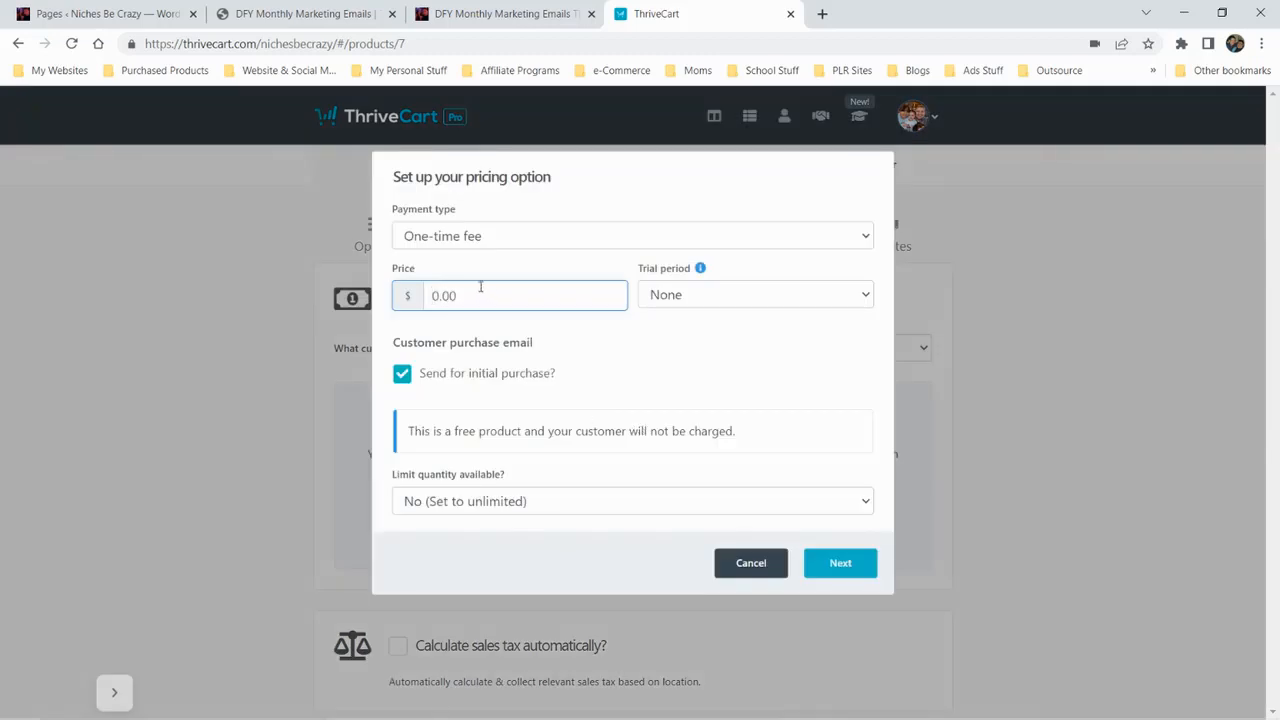
left_click(446, 237)
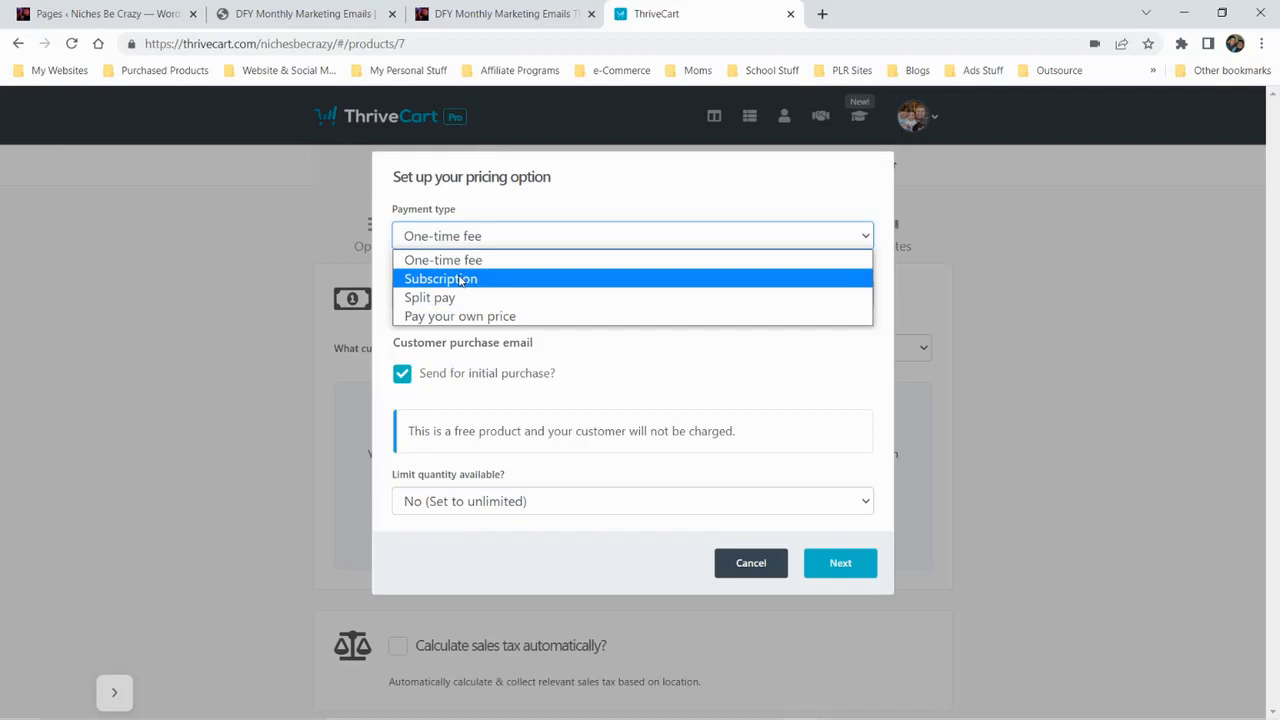
left_click(452, 284)
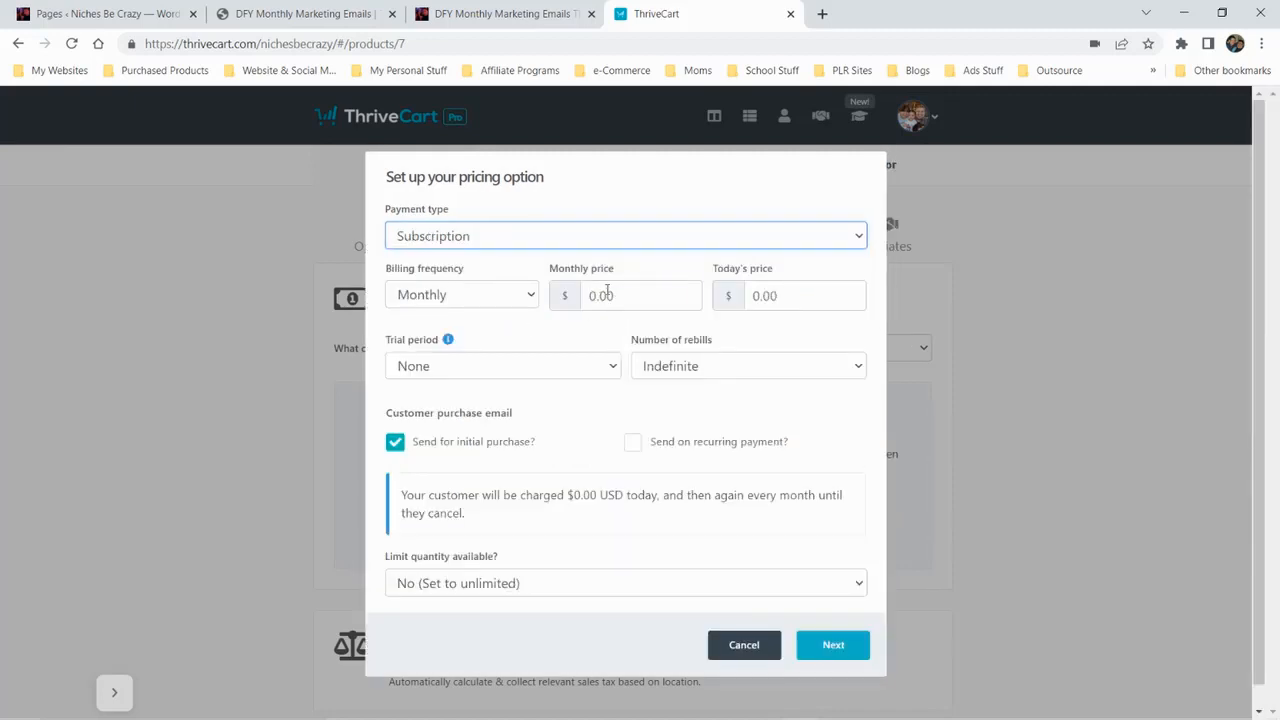
left_click(605, 290)
type("125")
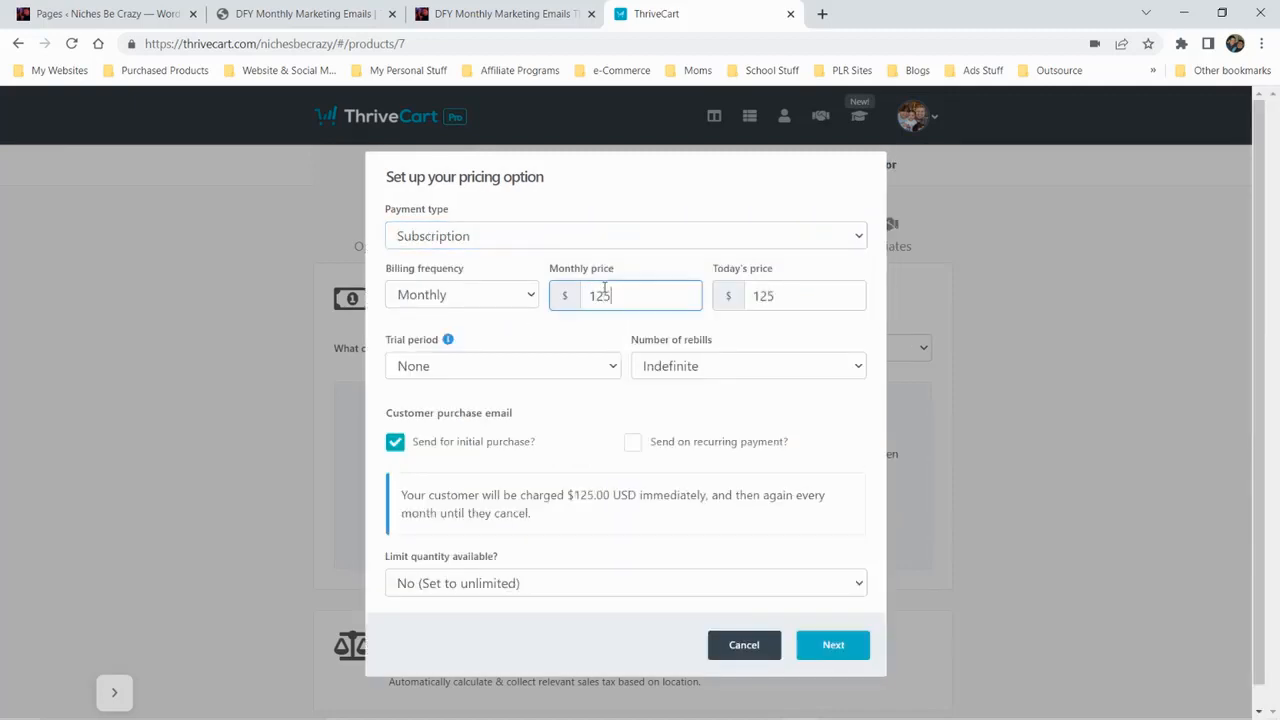
key("BackSpace")
key("BackSpace")
type("5")
key("Tab")
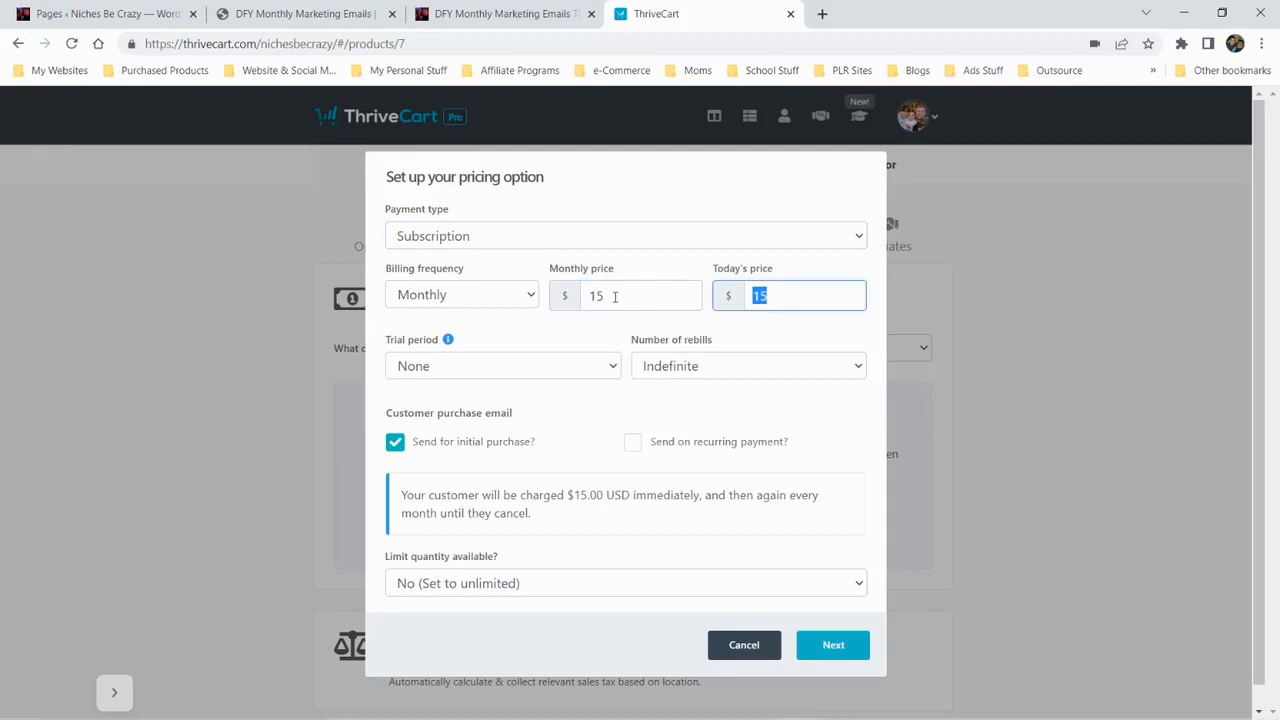
Empty both subscription price values and re-enter only the monthly price as 15, leaving today's price blank
key("shift+Tab")
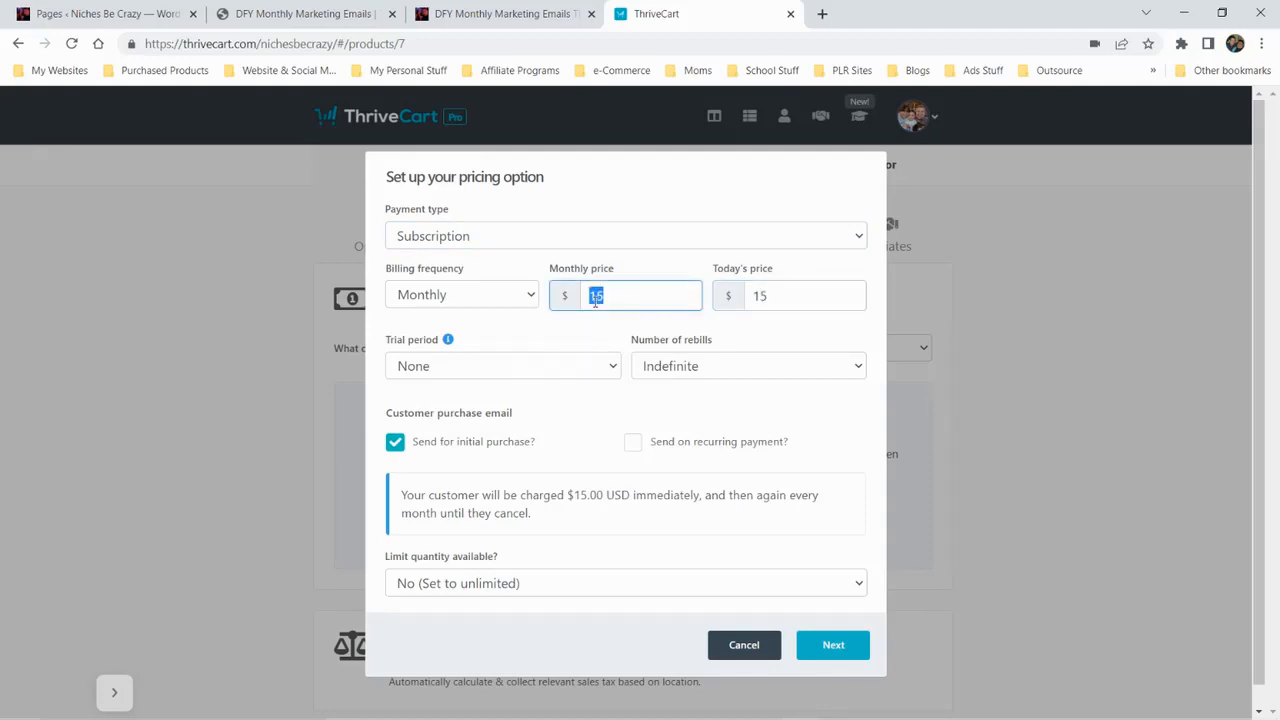
key("BackSpace")
key("Tab")
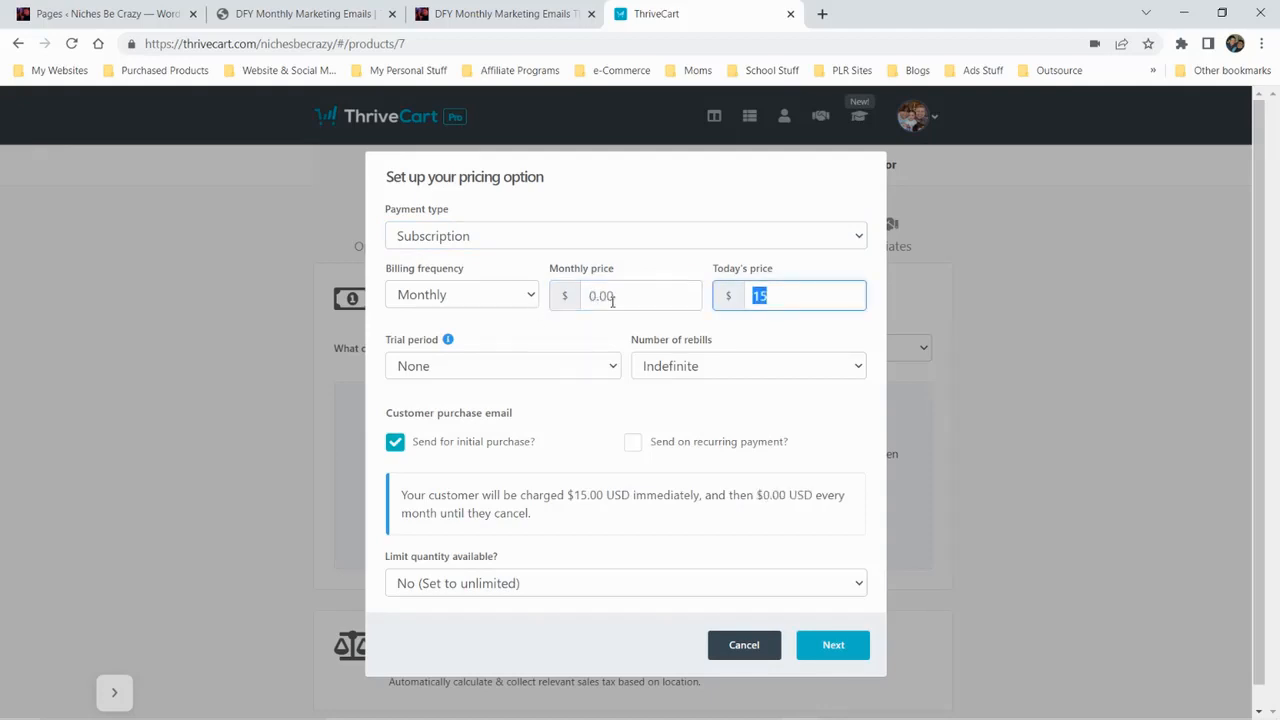
key("Right")
key("BackSpace")
key("BackSpace")
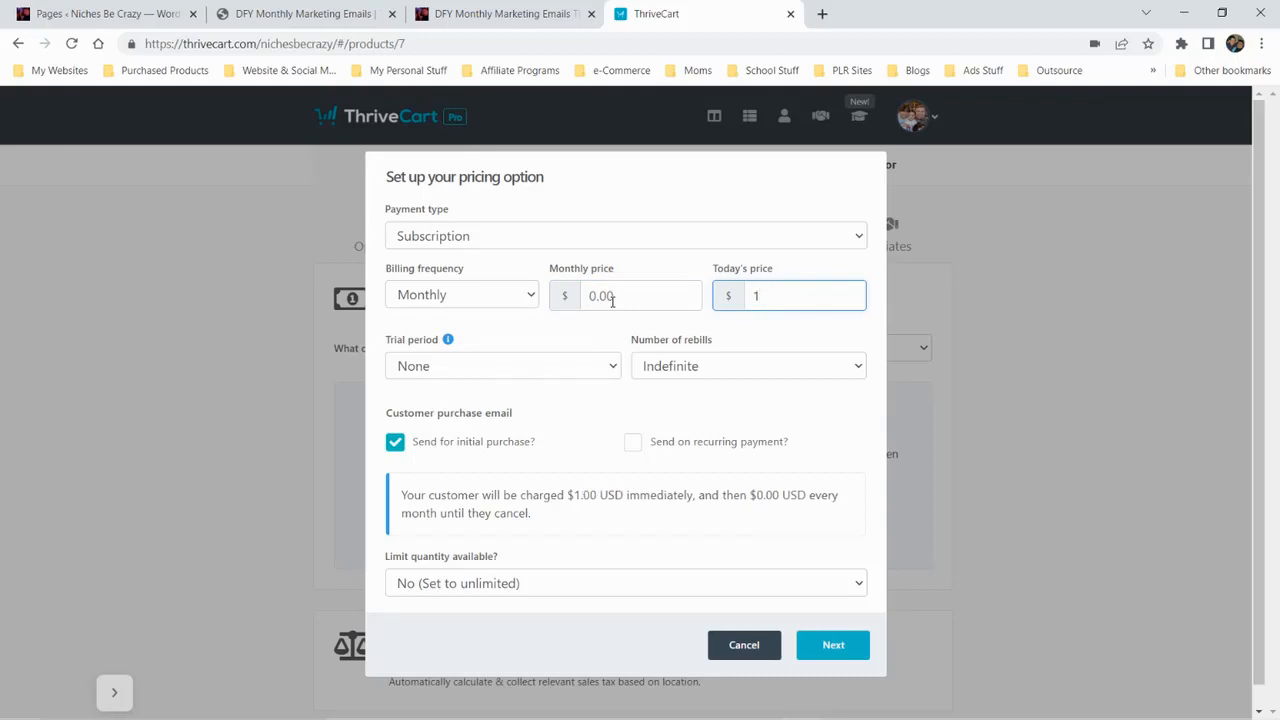
key("shift+Tab")
type("150")
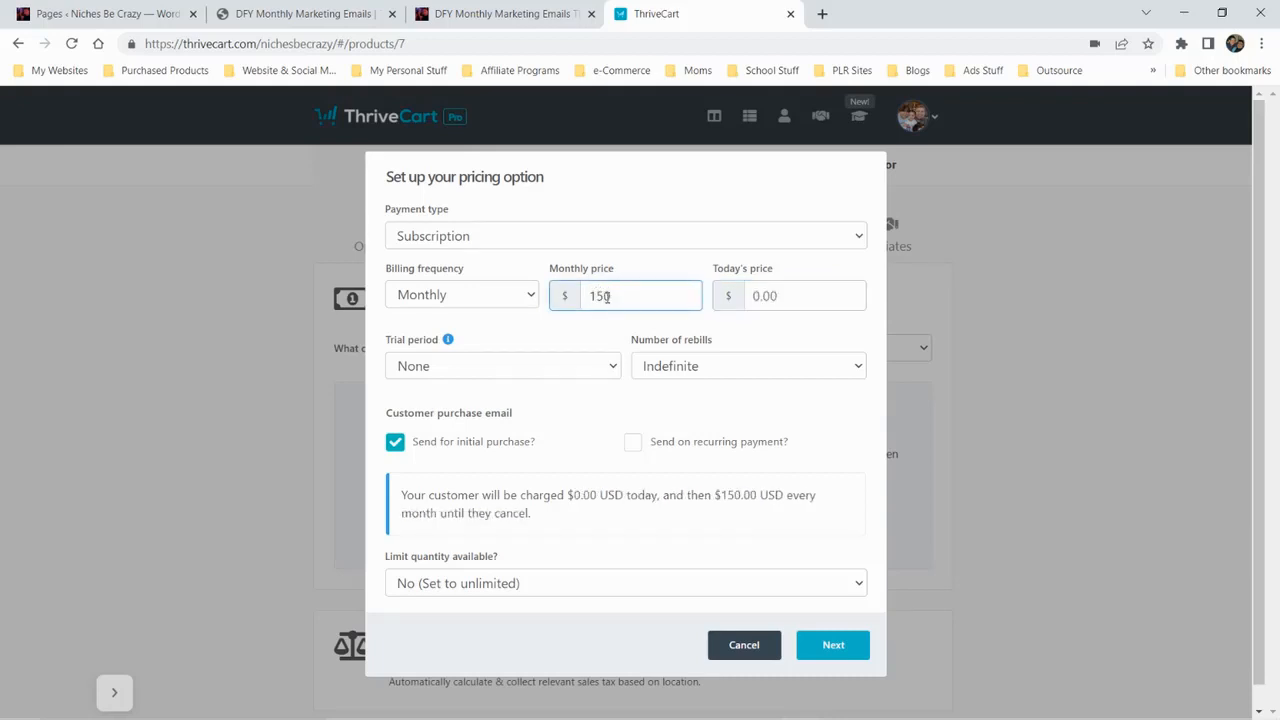
key("BackSpace")
key("Tab")
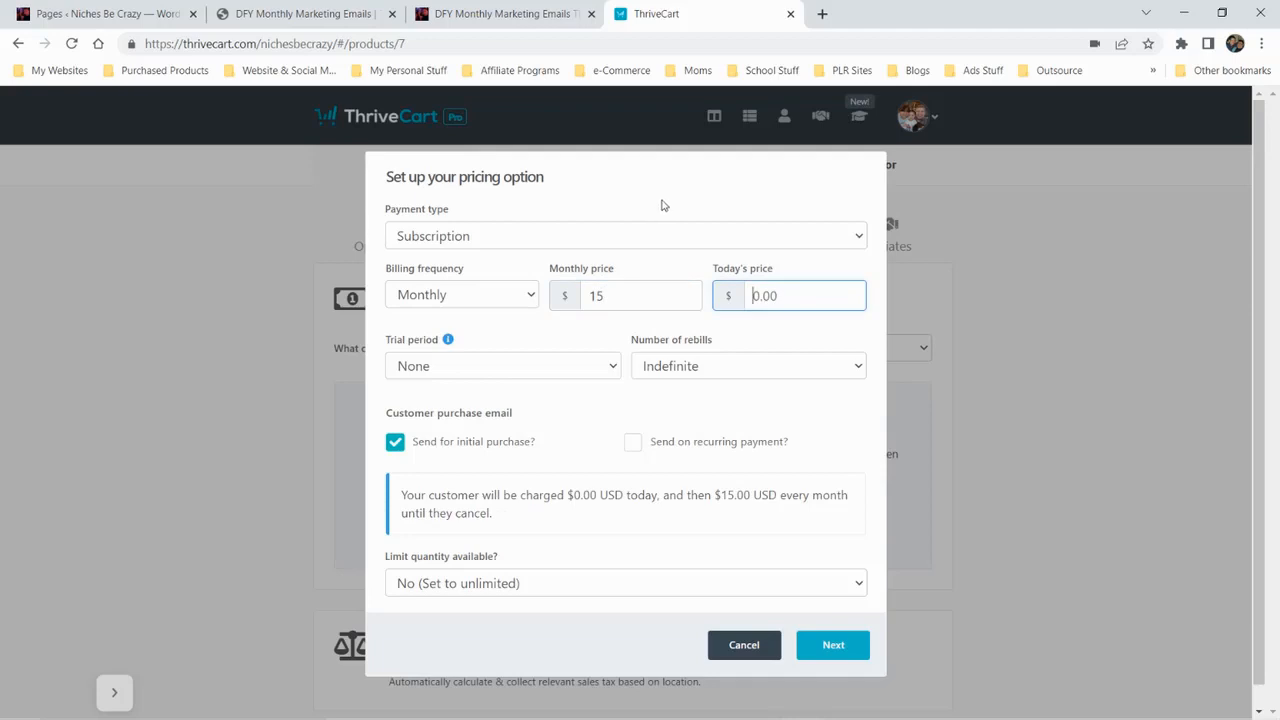
Check the trial period and quantity limit choices, keep None and unlimited, and try to submit the pricing option
left_click(515, 368)
left_click(676, 408)
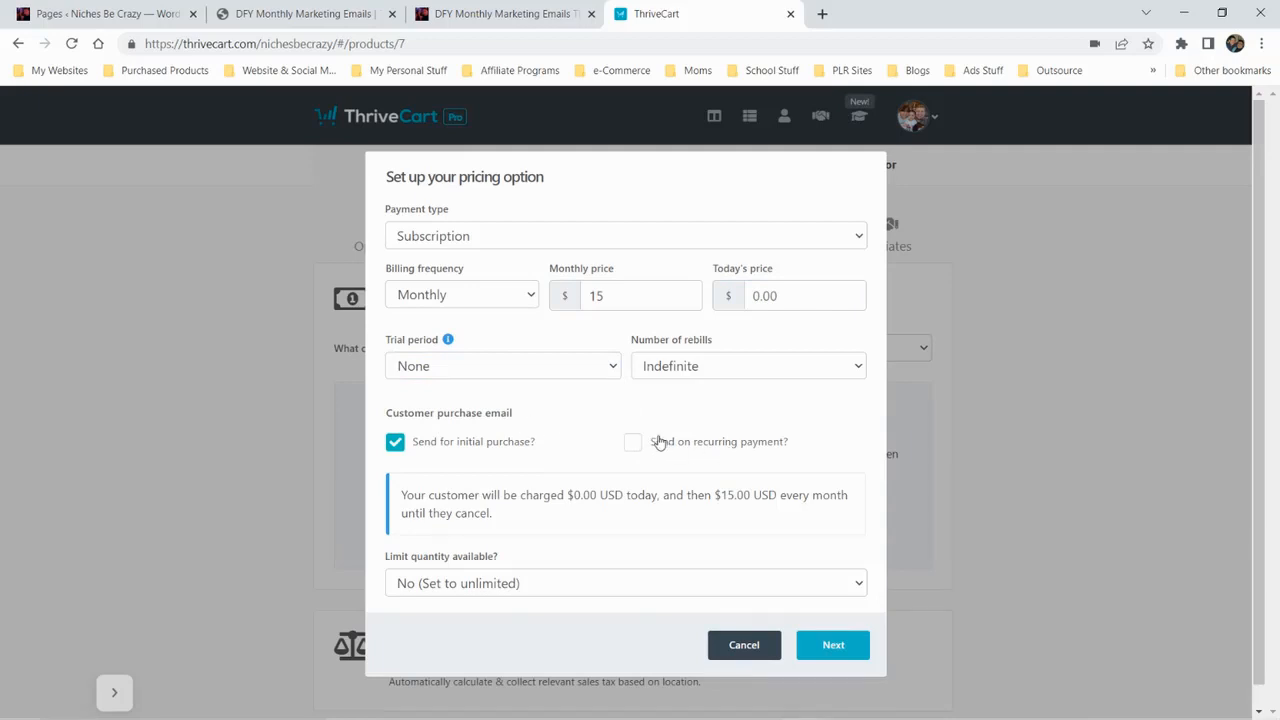
left_click(575, 590)
left_click(600, 545)
left_click(833, 647)
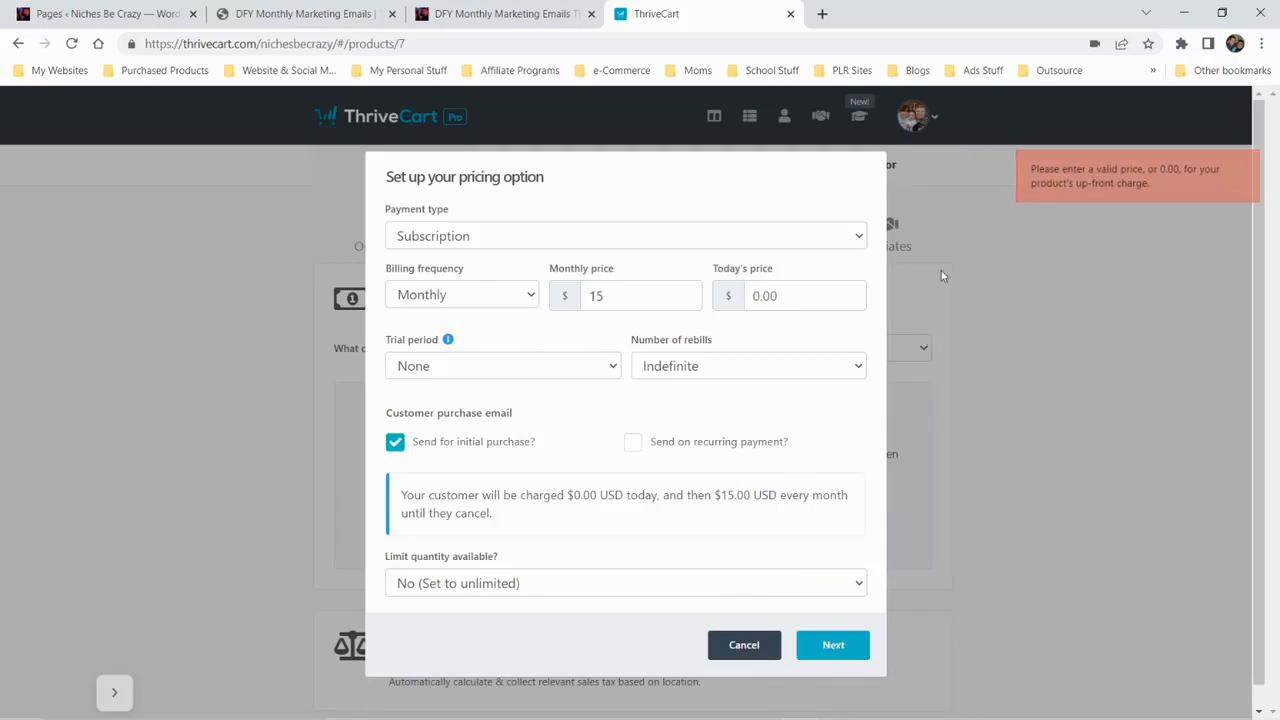
Set today's price of the monthly subscription option to 15.00 and continue to naming the option
left_click(851, 290)
type("15.00")
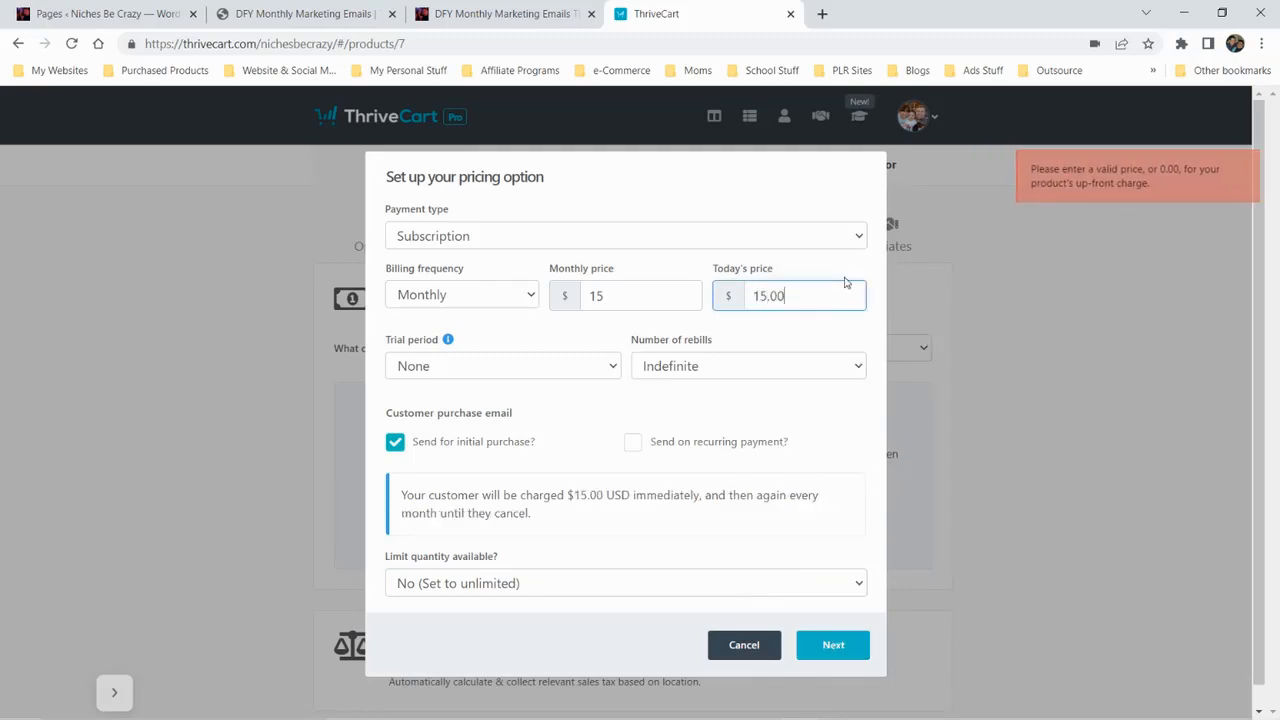
key("Tab")
left_click(820, 649)
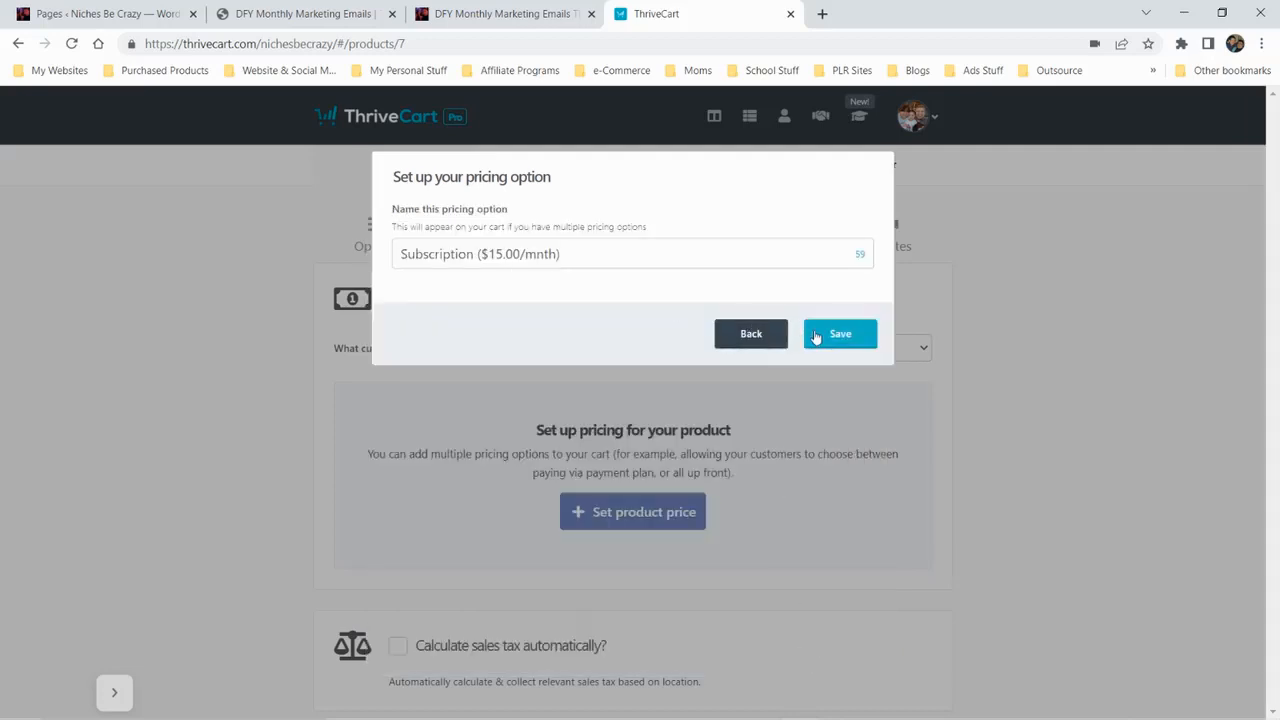
Correct the pricing option's name to Subscription ($15.00/month) and save it
left_click(727, 262)
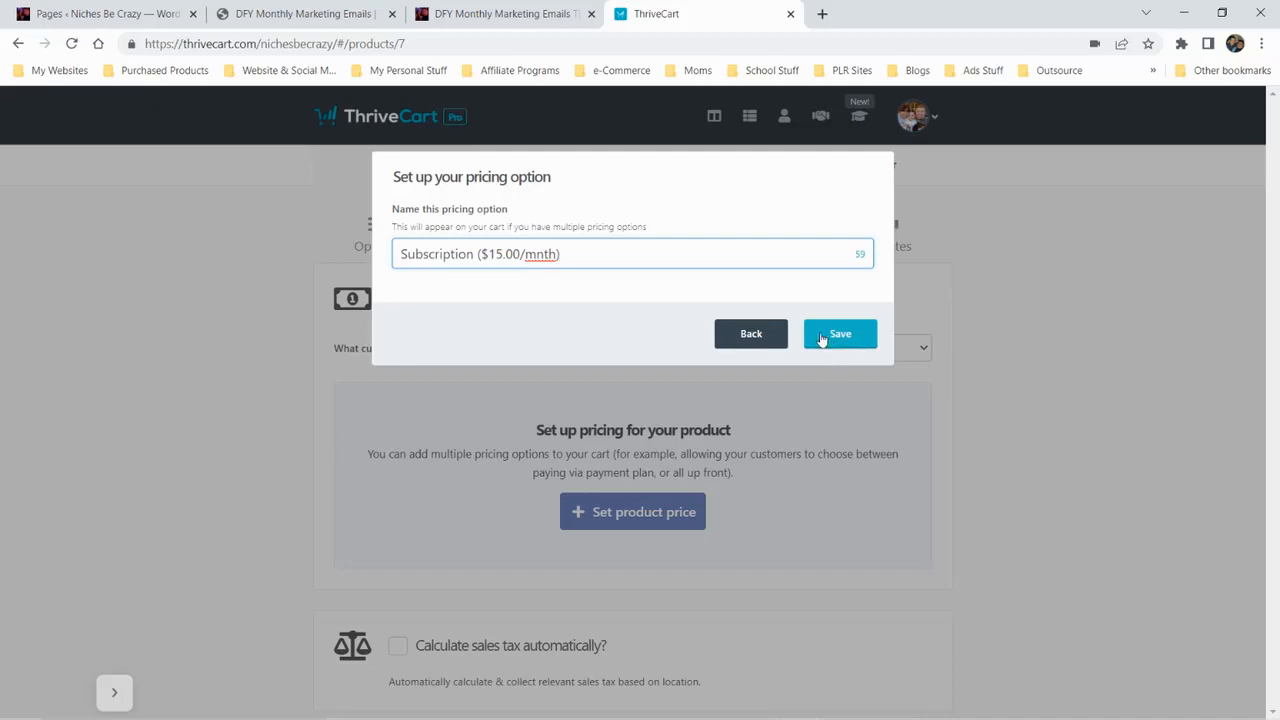
left_click(537, 253)
type("on")
left_click(815, 340)
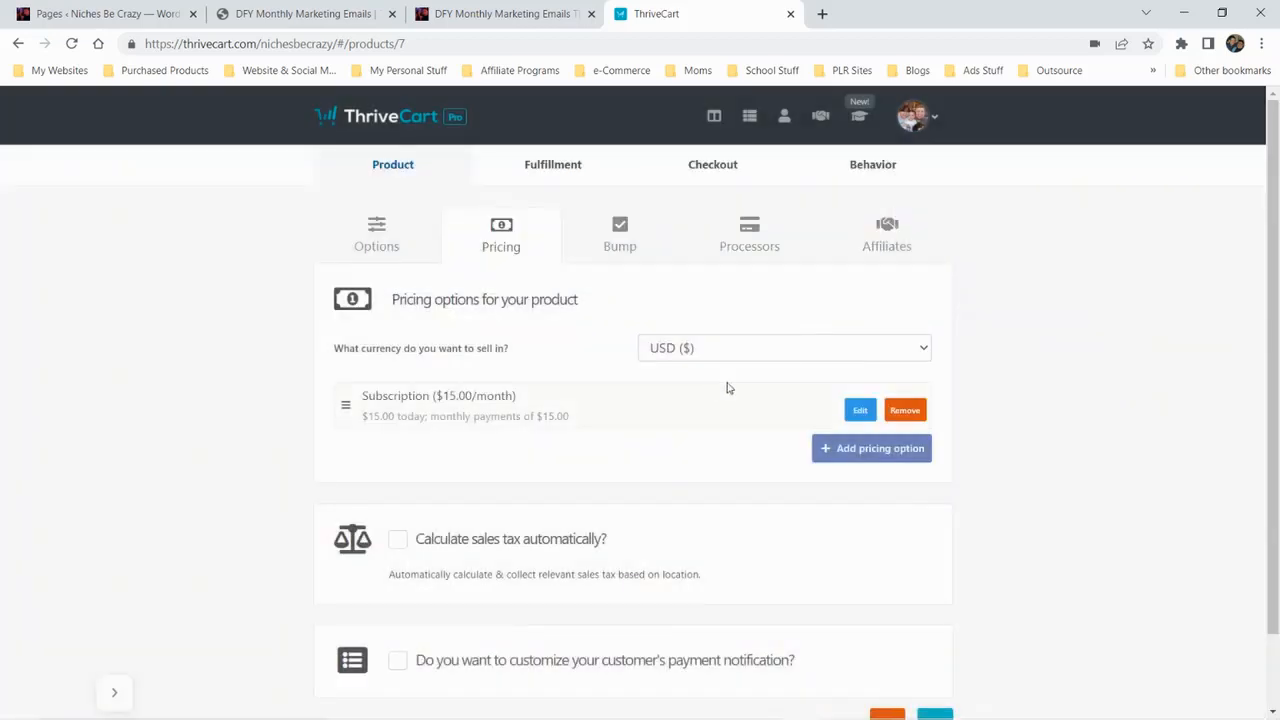
Add a second pricing option as a subscription with 97 as both recurring price and today's price, and continue to its naming
scroll(750, 390, "down", 1)
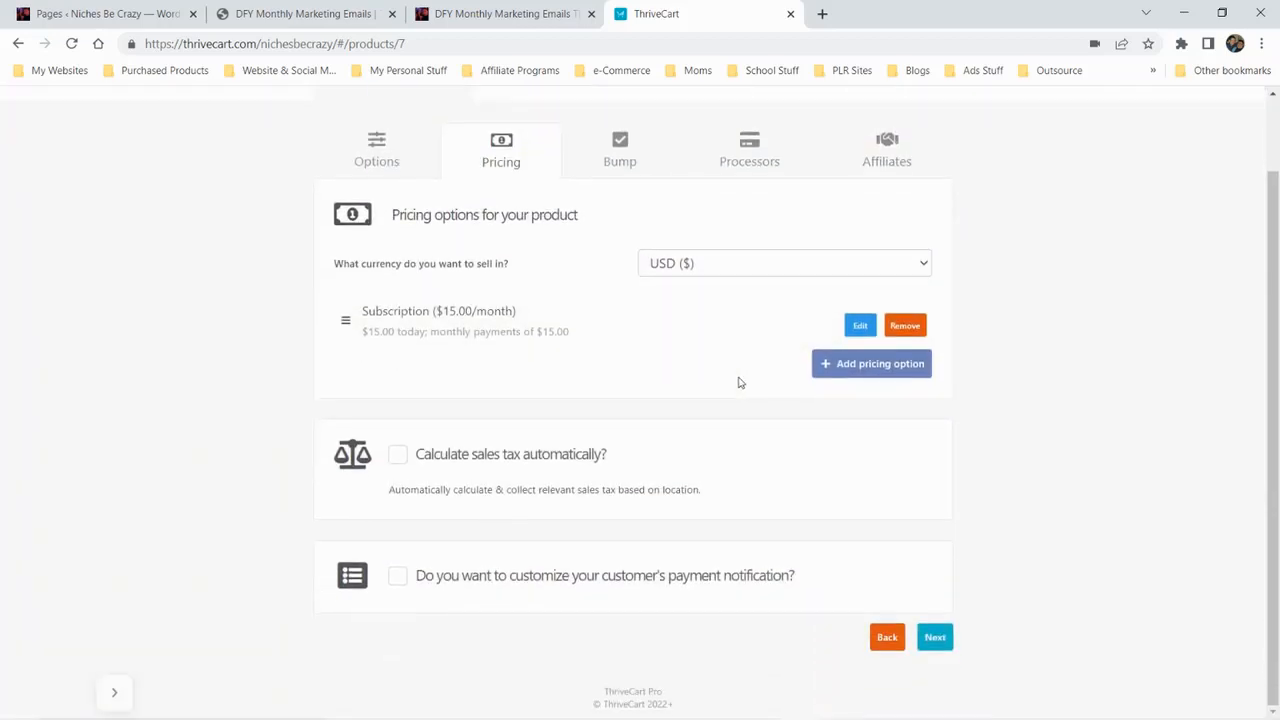
left_click(866, 373)
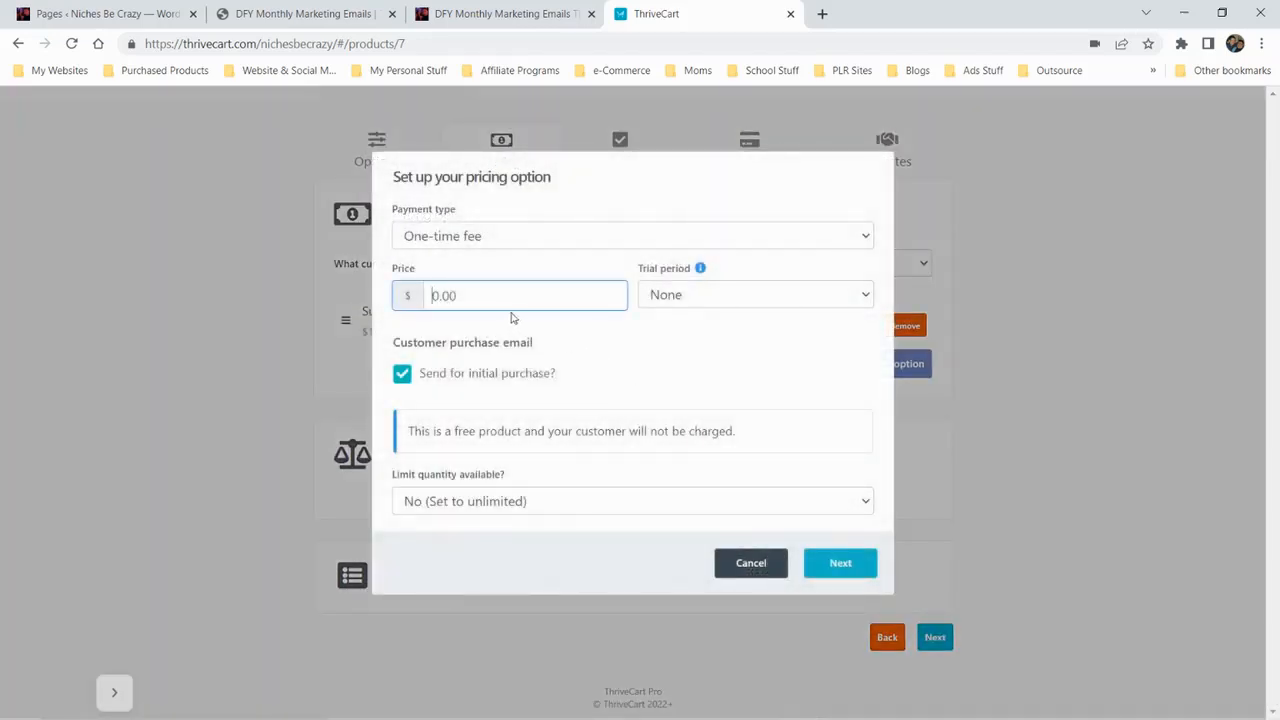
type("97")
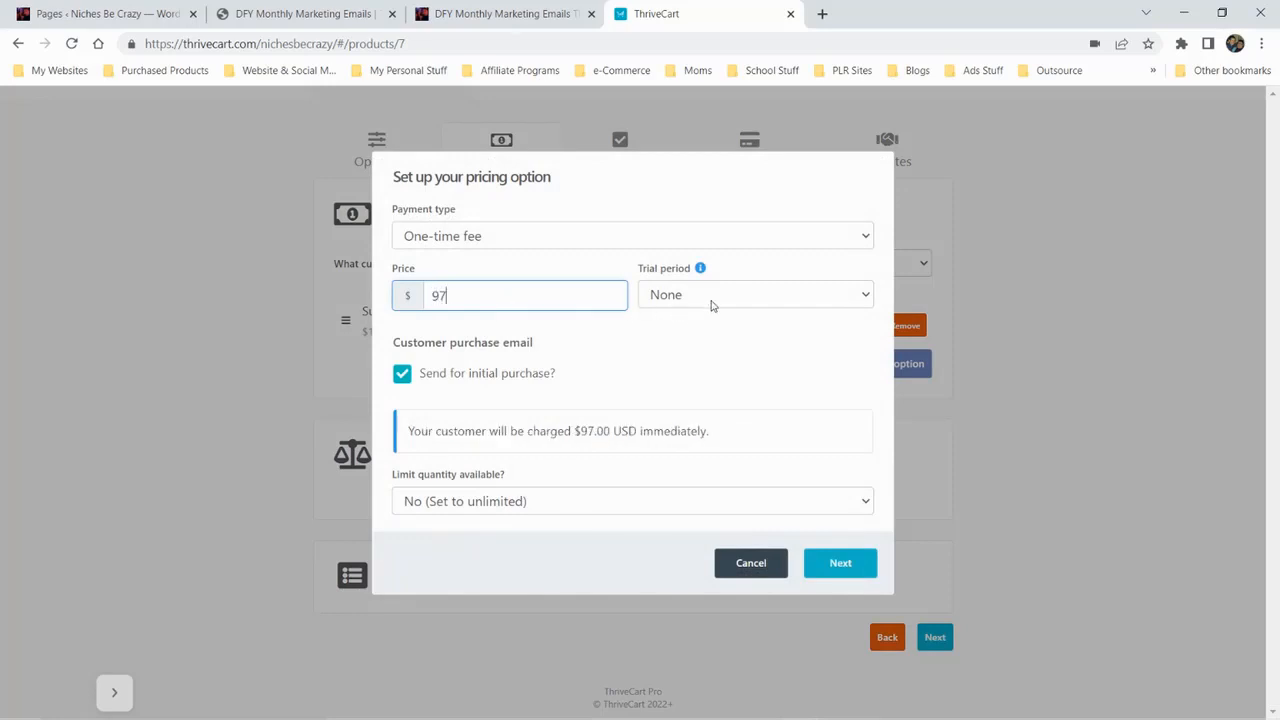
left_click(535, 231)
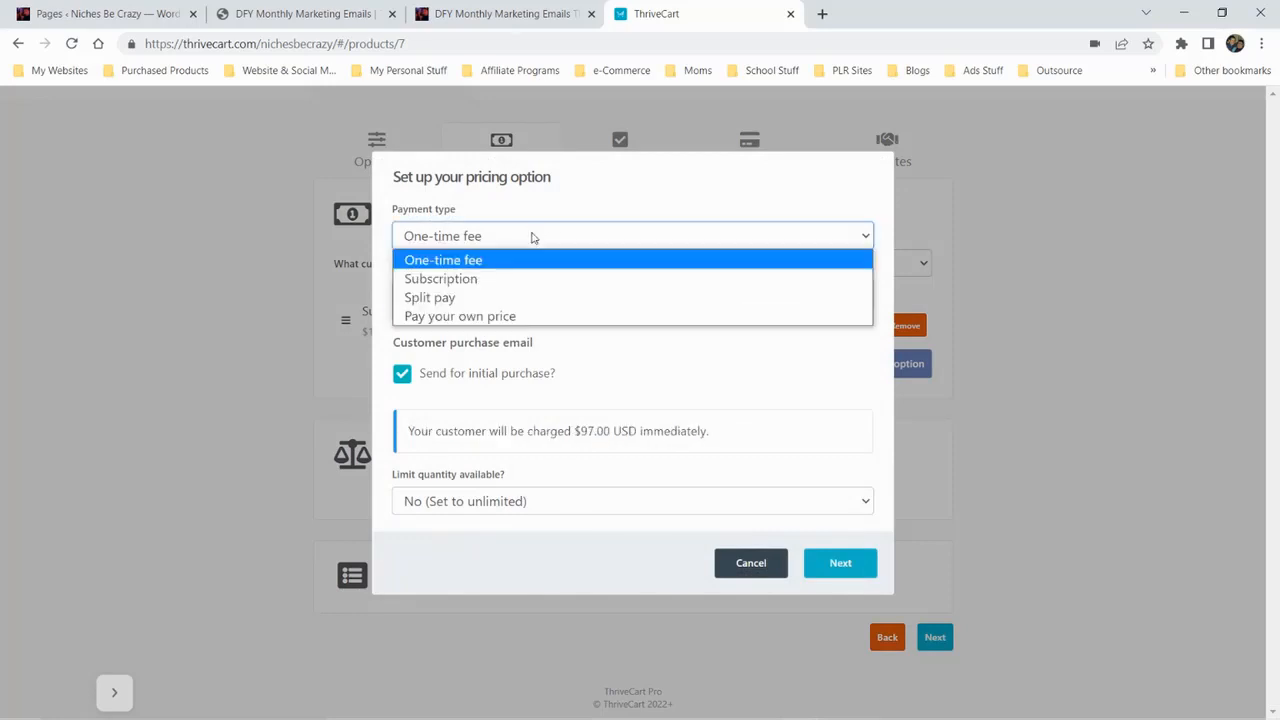
left_click(498, 280)
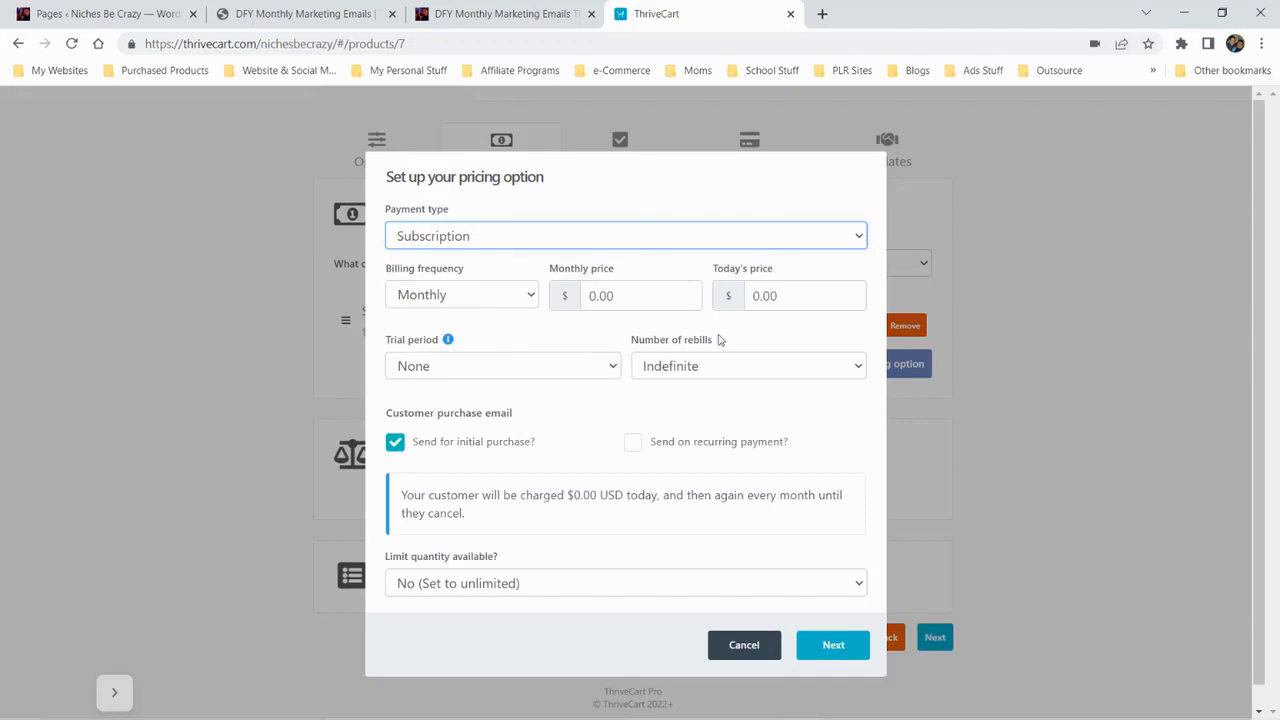
left_click(655, 297)
type("97")
key("Tab")
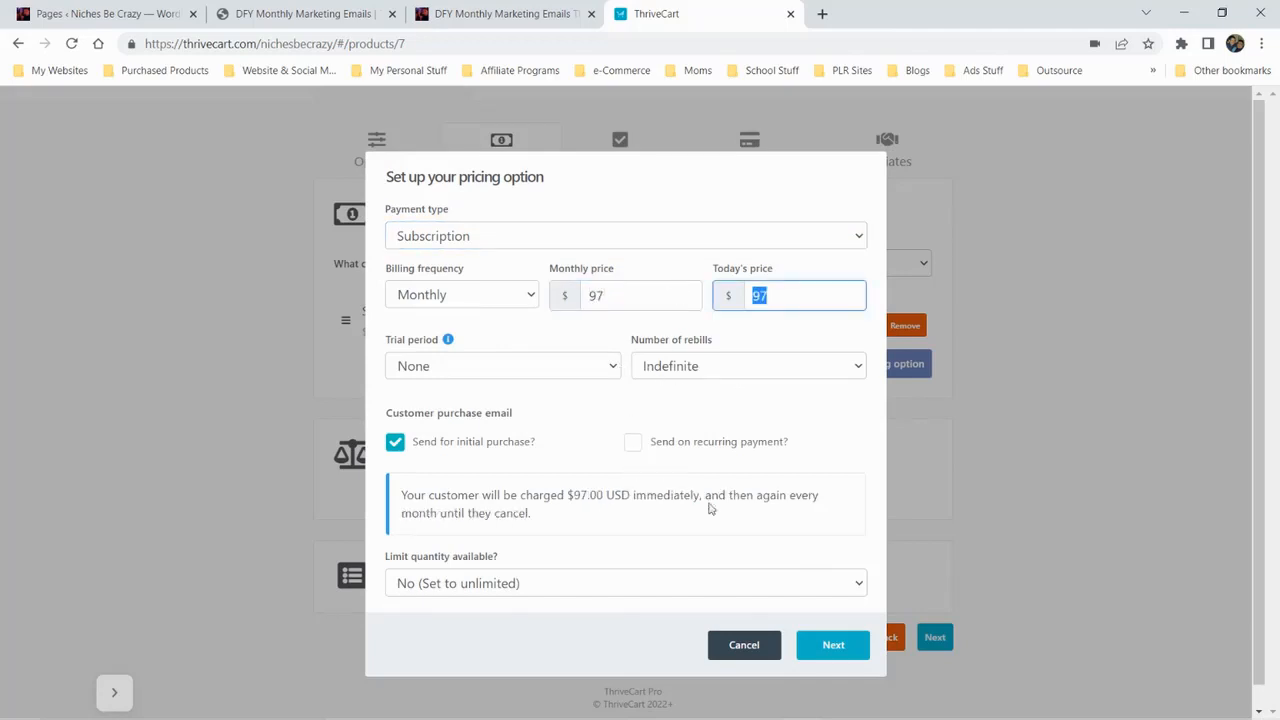
left_click(826, 649)
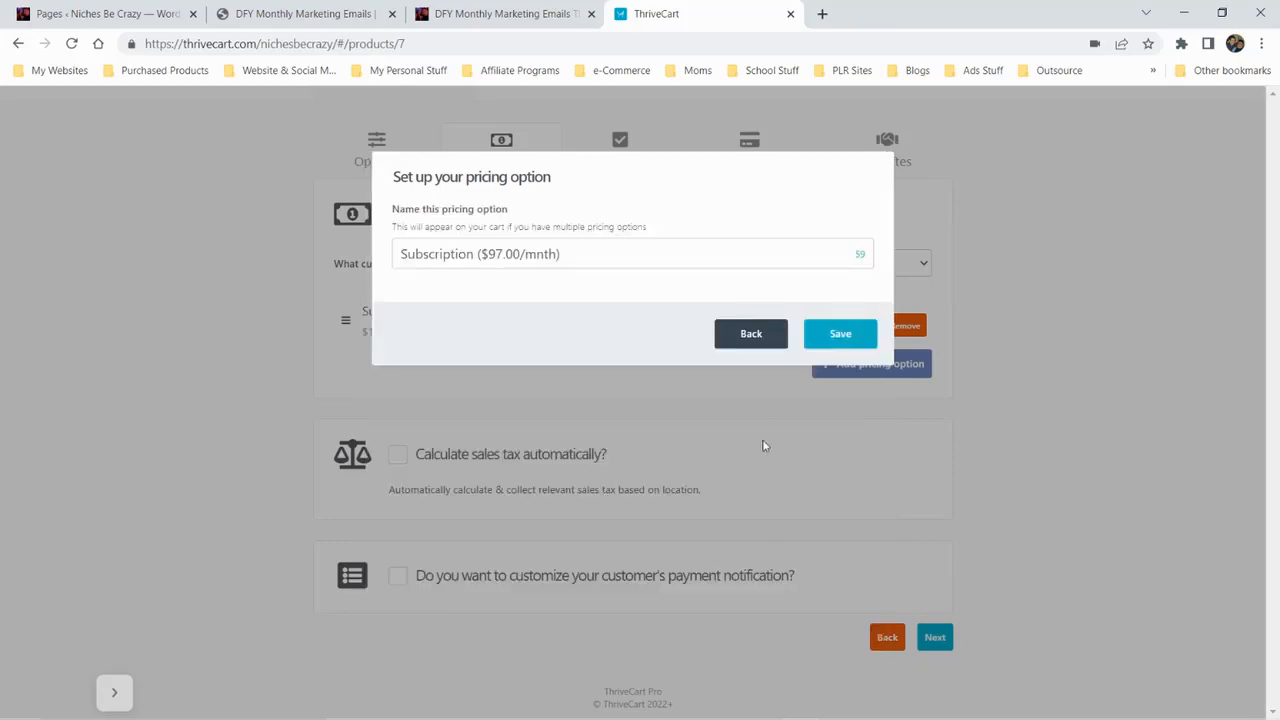
Return to the $97 option's settings, change its billing frequency to Annual, and save it under the suggested name
left_click(751, 336)
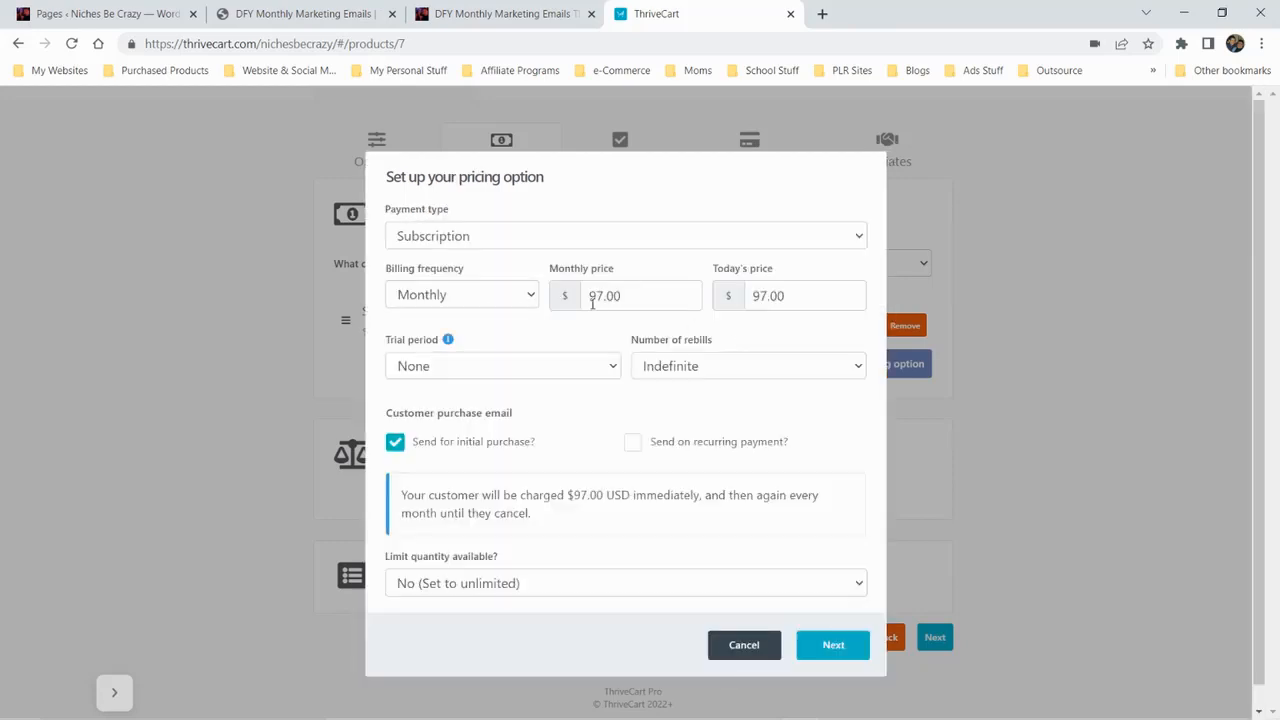
left_click(499, 295)
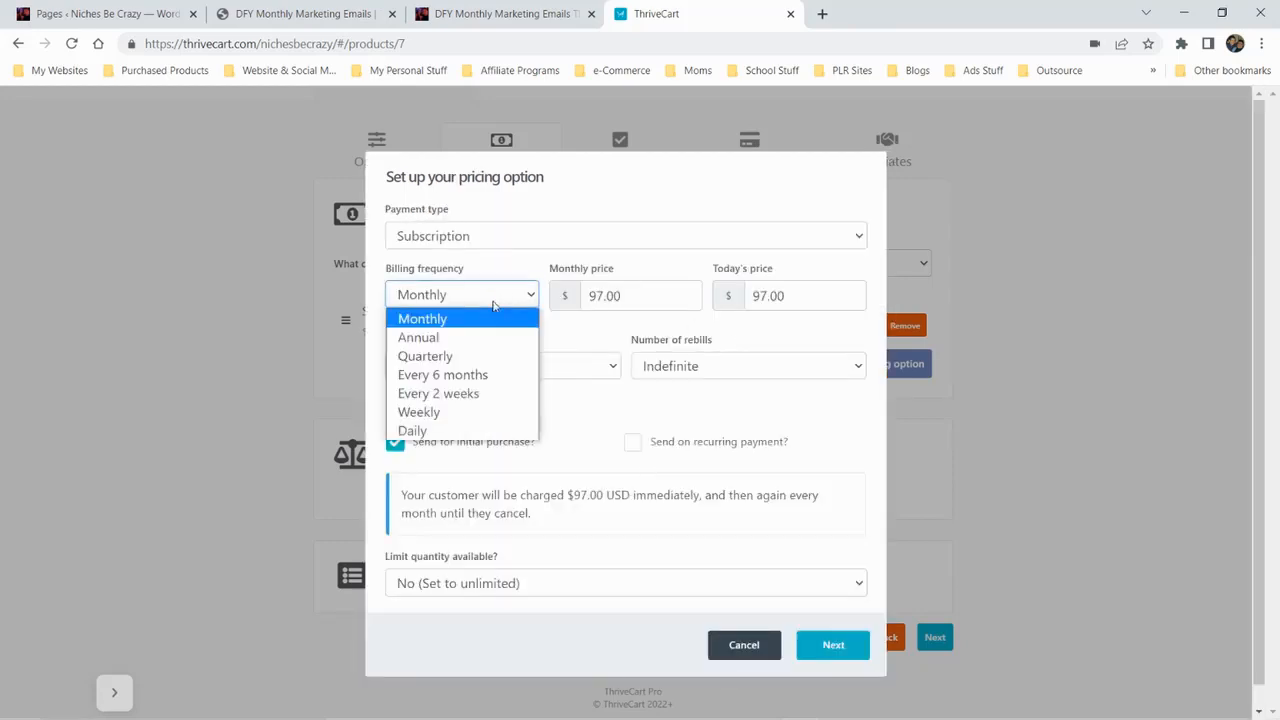
left_click(453, 347)
left_click(833, 652)
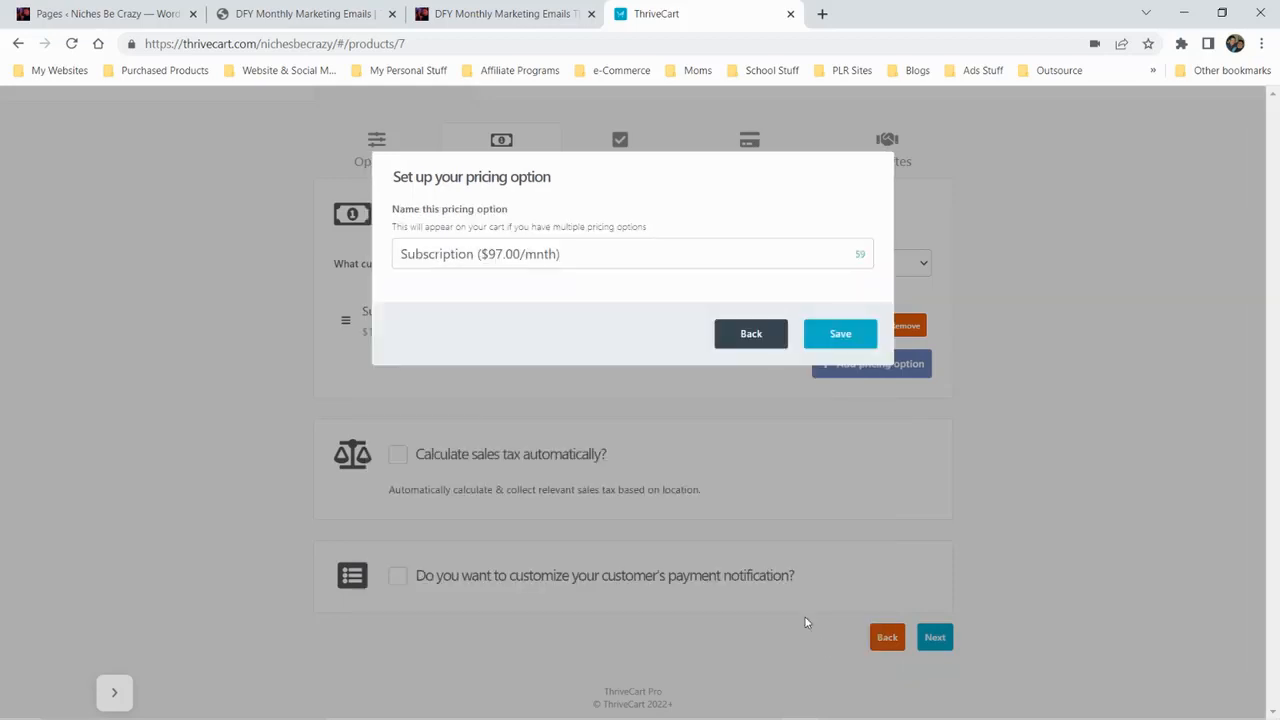
left_click(822, 343)
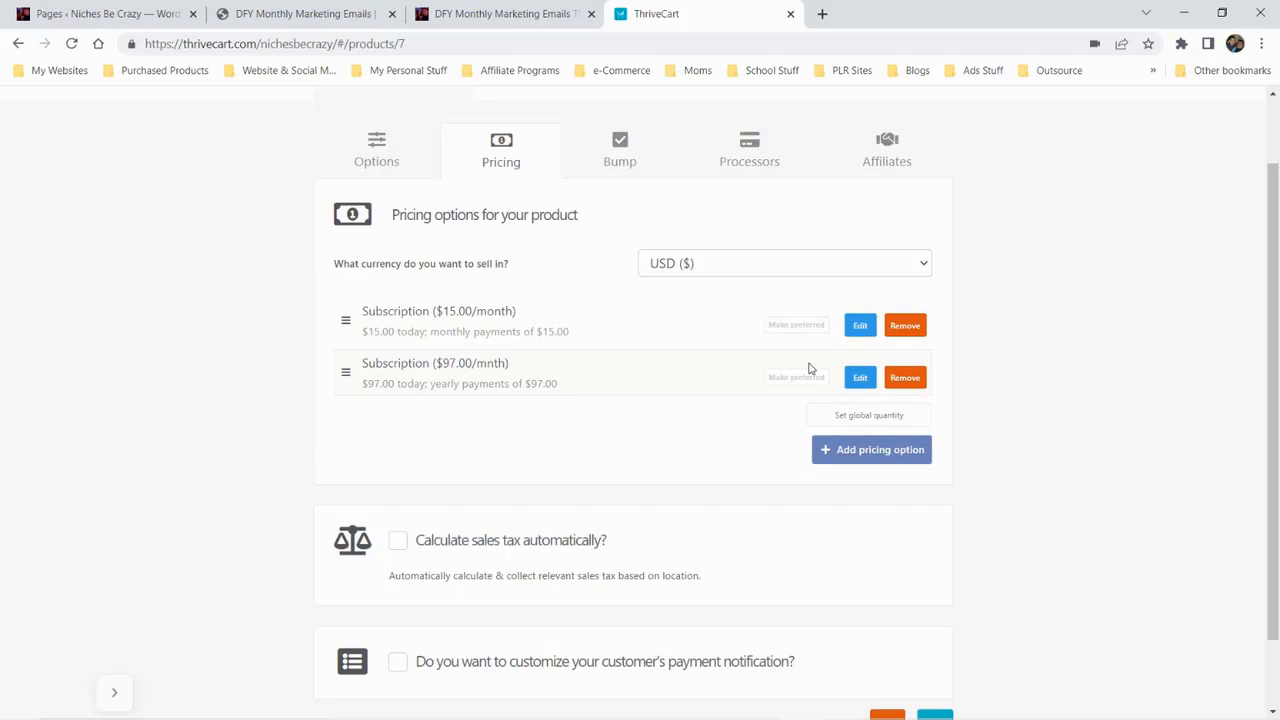
Turn on customization of the customer's payment notification and adjust its primary color to a slightly softer blue
scroll(656, 455, "down", 2)
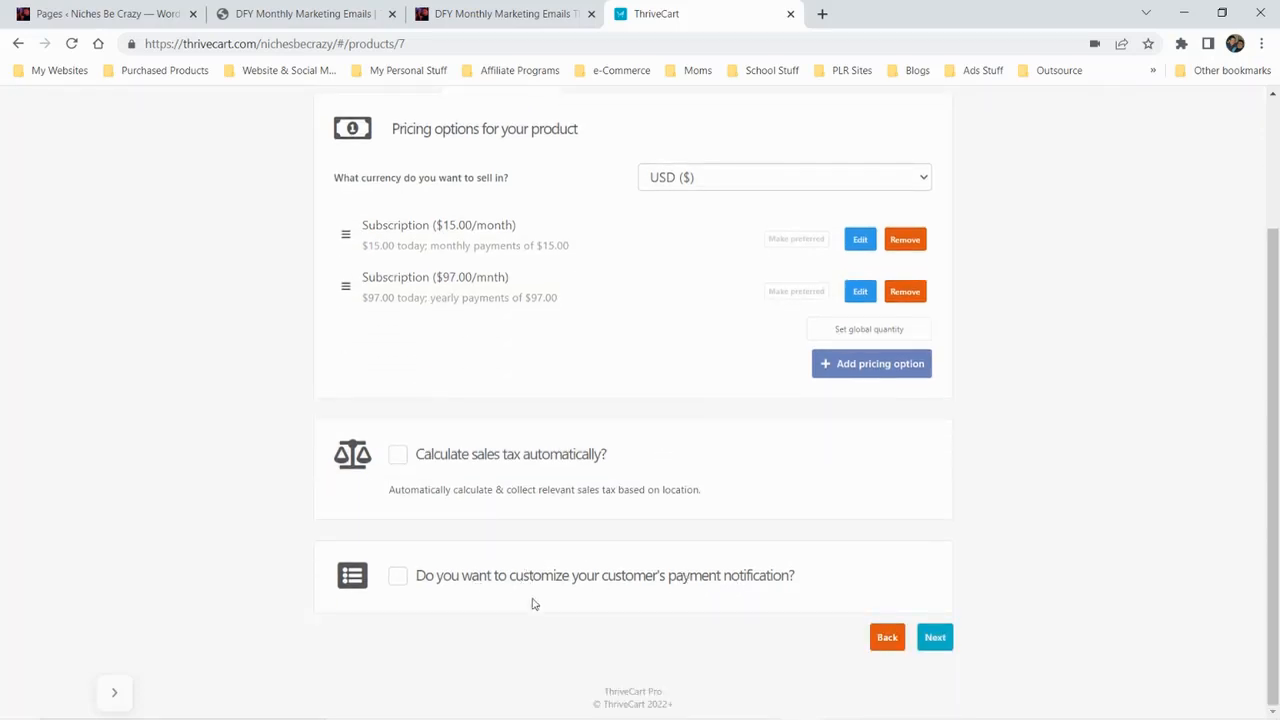
left_click(397, 577)
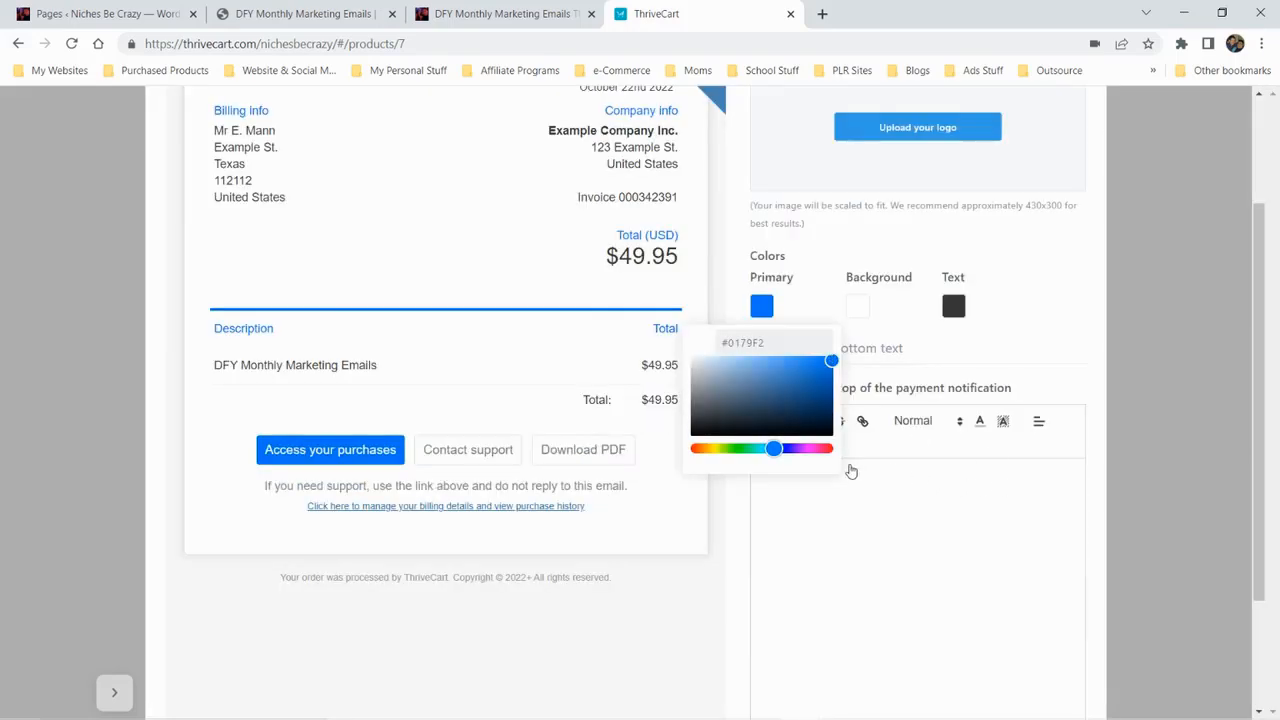
left_click_drag(761, 448, 734, 449)
left_click_drag(804, 393, 813, 386)
left_click_drag(770, 449, 791, 449)
left_click_drag(810, 386, 791, 367)
left_click_drag(791, 449, 777, 449)
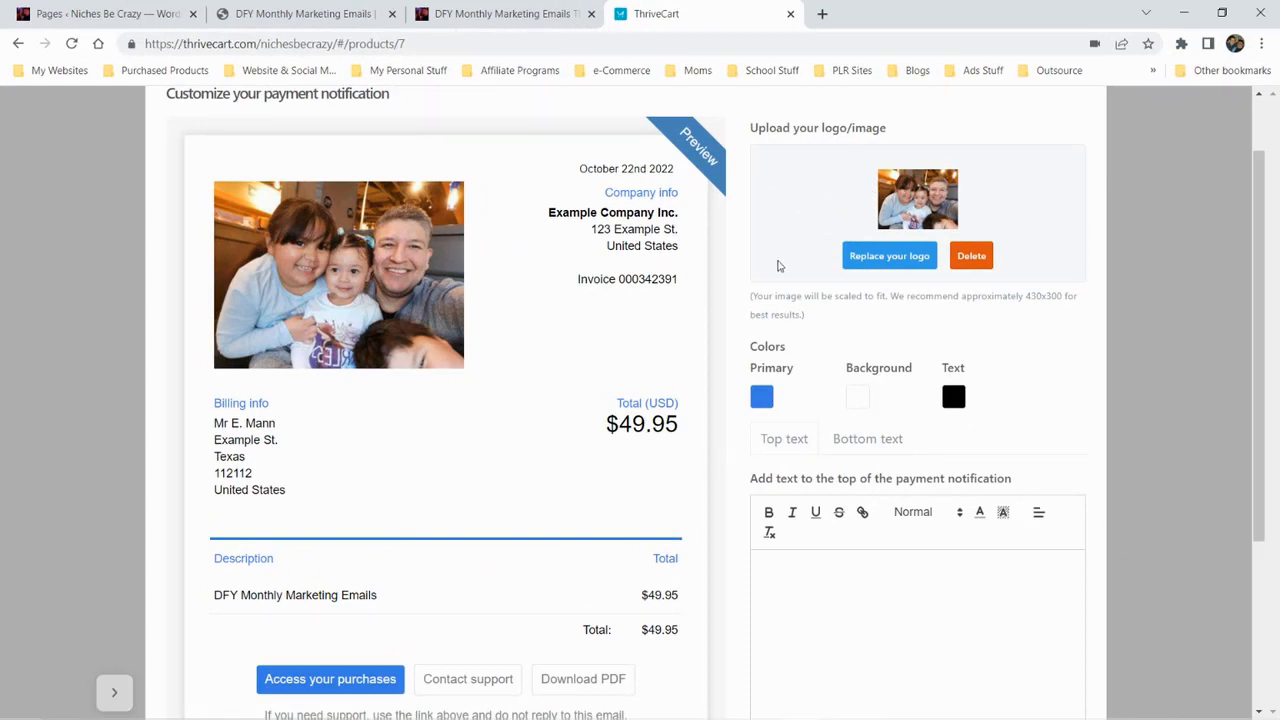
Write the notification's top text as "Thank you so much for your purchase!" followed by "Please reach out to me if you have ANY issues."
scroll(712, 264, "down", 2)
scroll(566, 194, "up", 1)
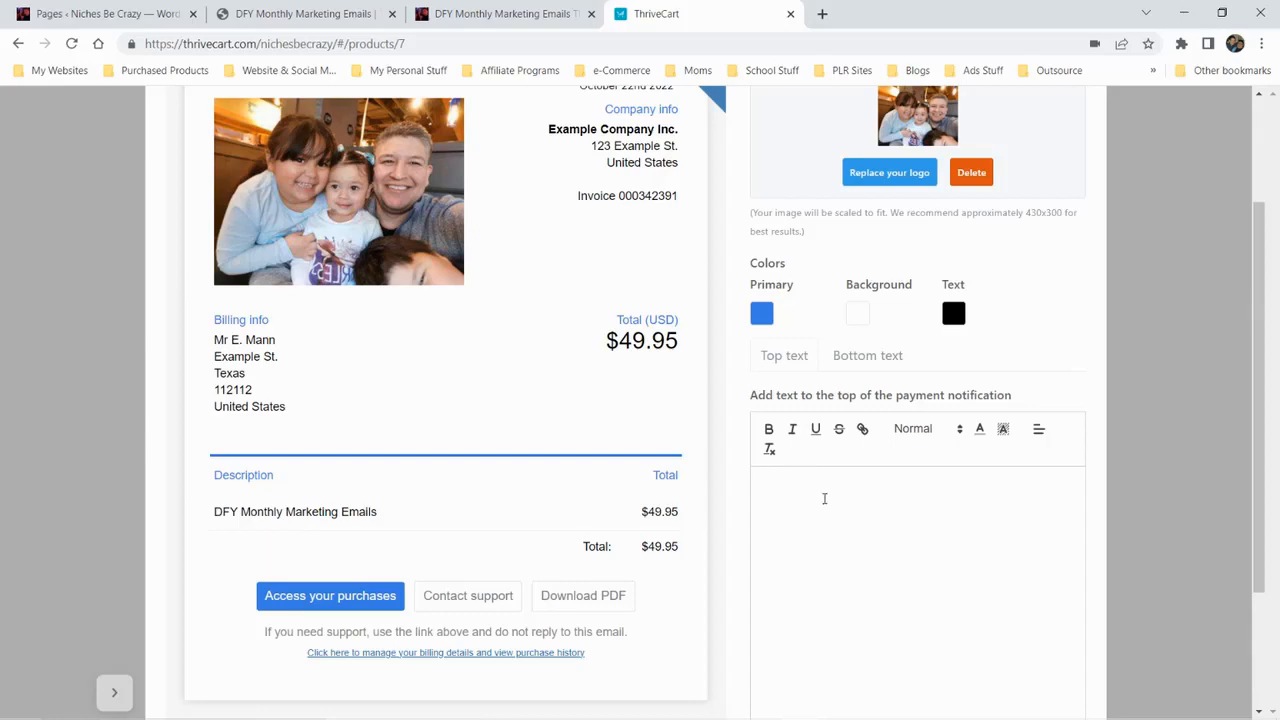
left_click(824, 498)
type("thank y")
key("BackSpace")
key("BackSpace")
key("BackSpace")
key("BackSpace")
key("BackSpace")
key("BackSpace")
key("BackSpace")
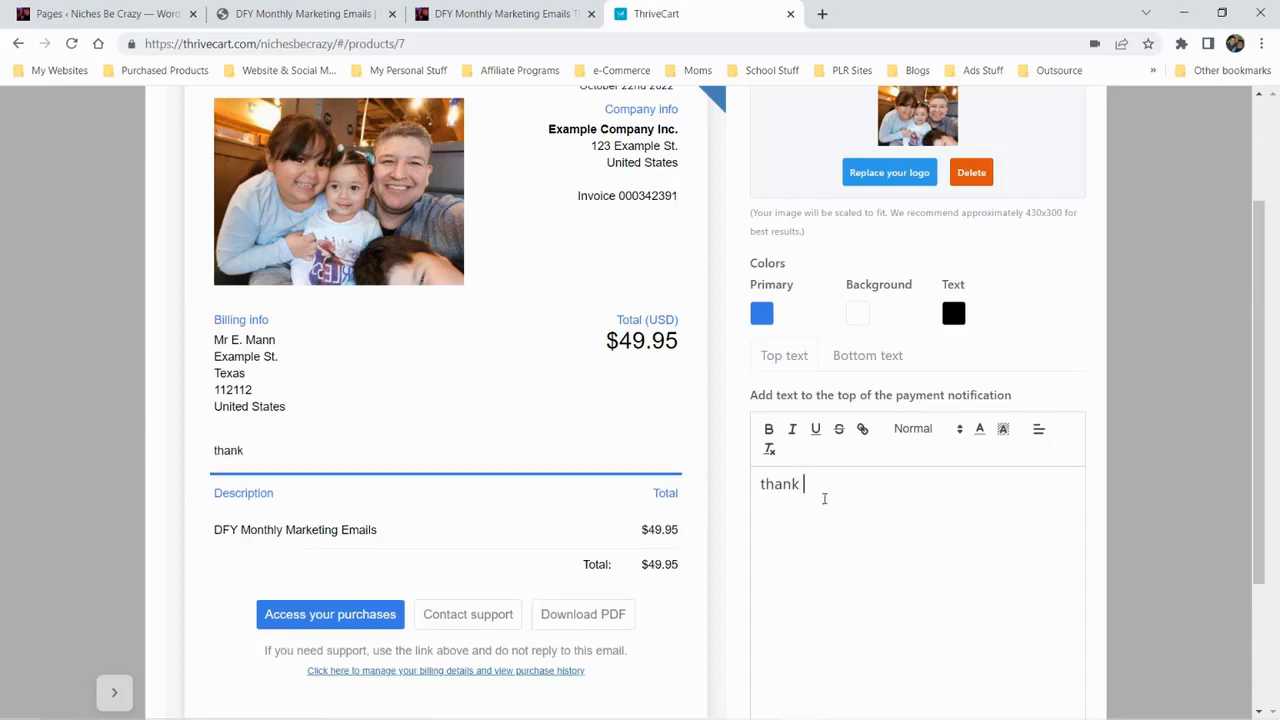
type("Than")
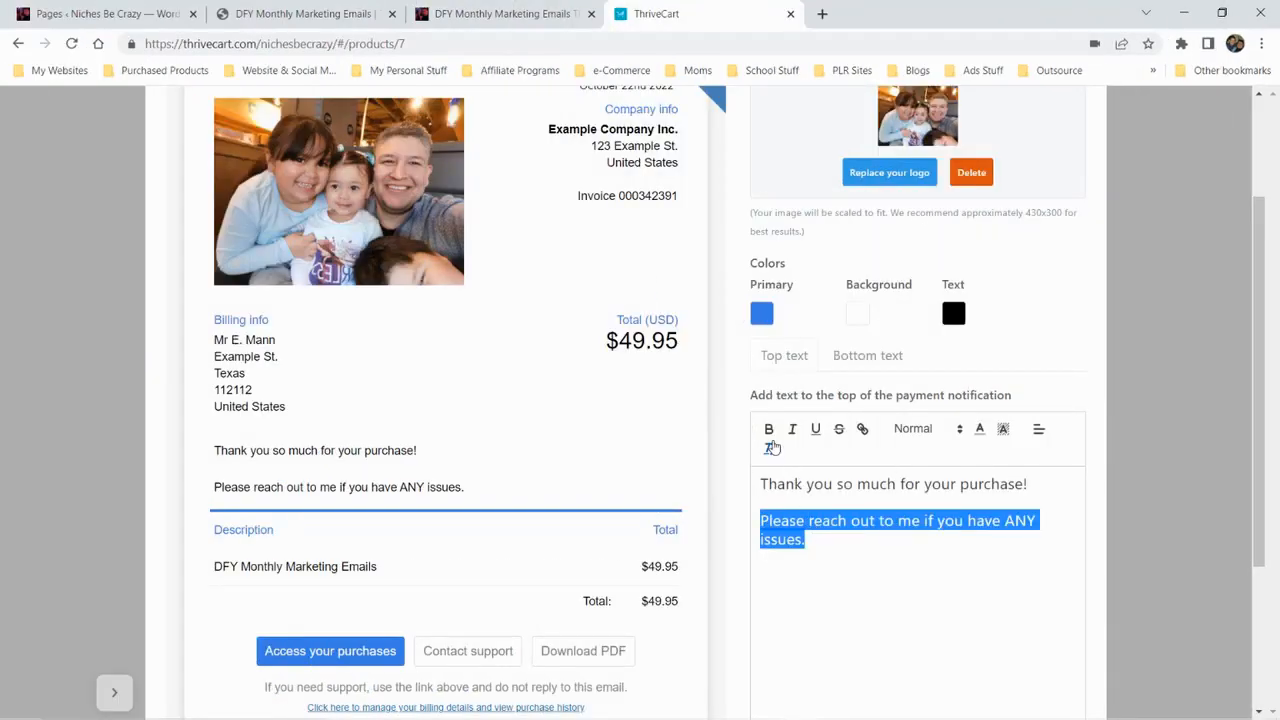
Make the "Please reach out to me if you have ANY issues." sentence bold and underlined, and save the payment notification
left_click(769, 429)
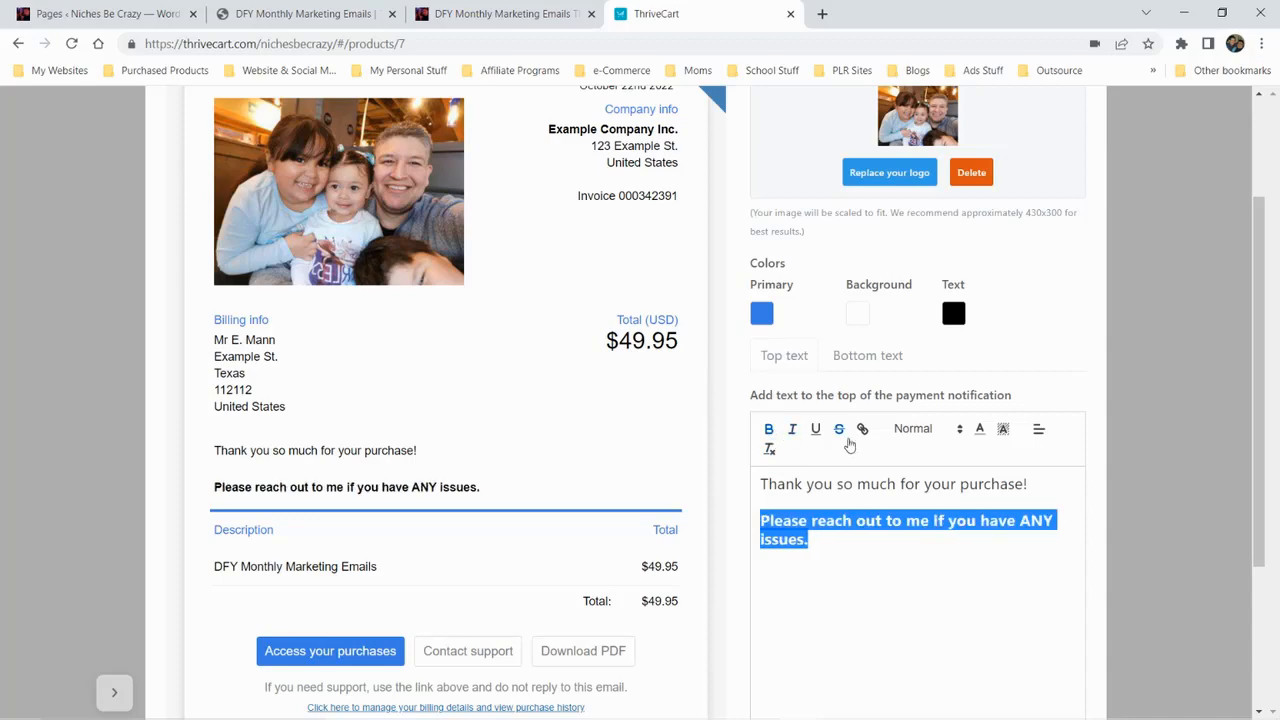
left_click(816, 430)
left_click(757, 589)
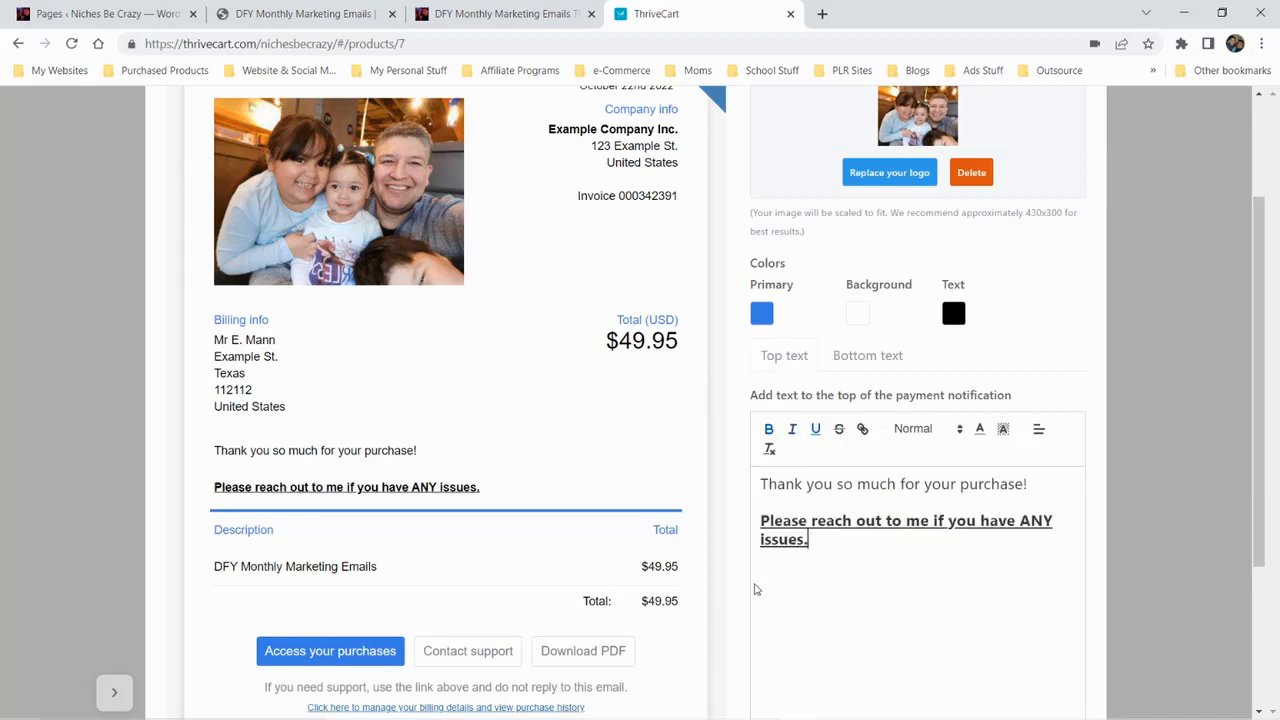
scroll(528, 600, "down", 2)
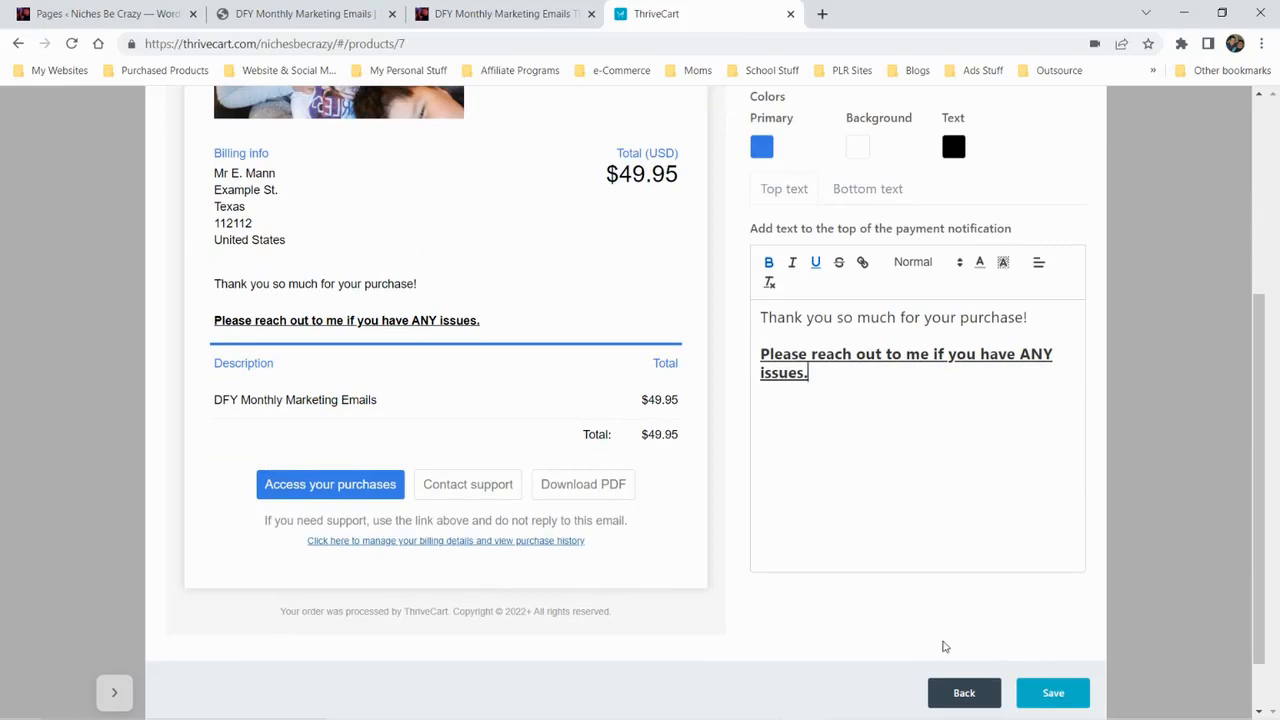
left_click(1057, 692)
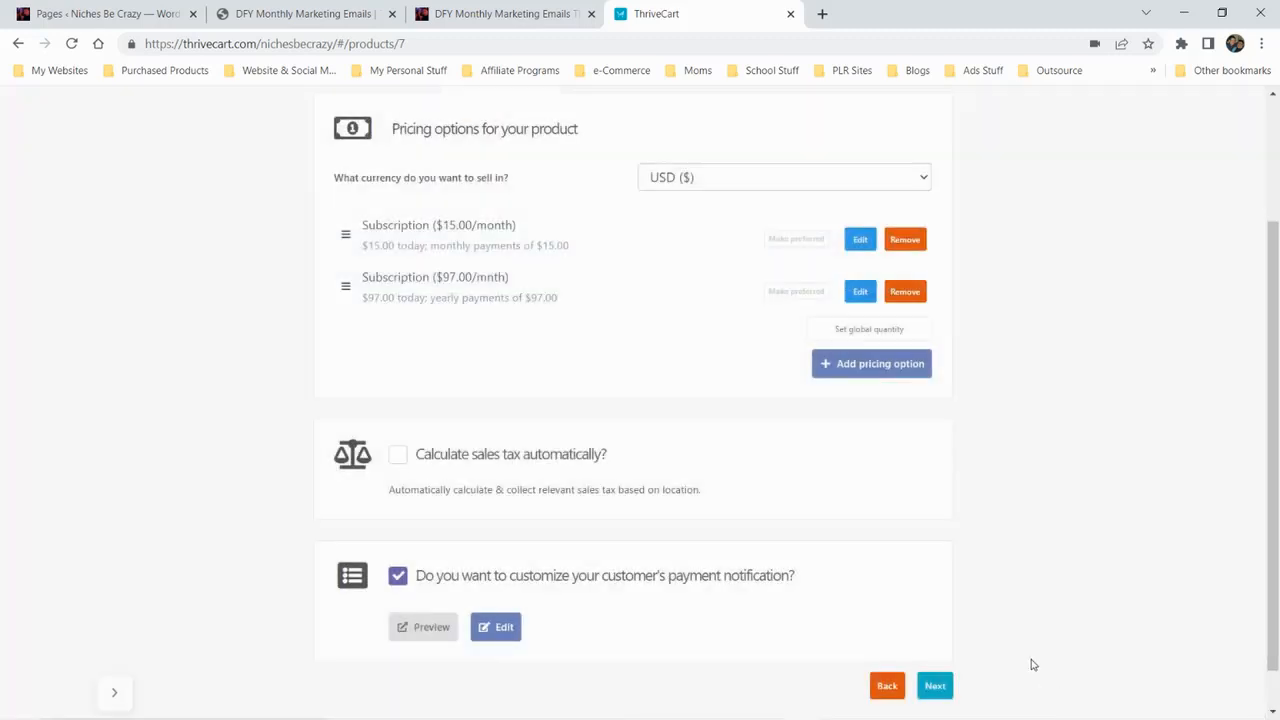
scroll(809, 514, "up", 3)
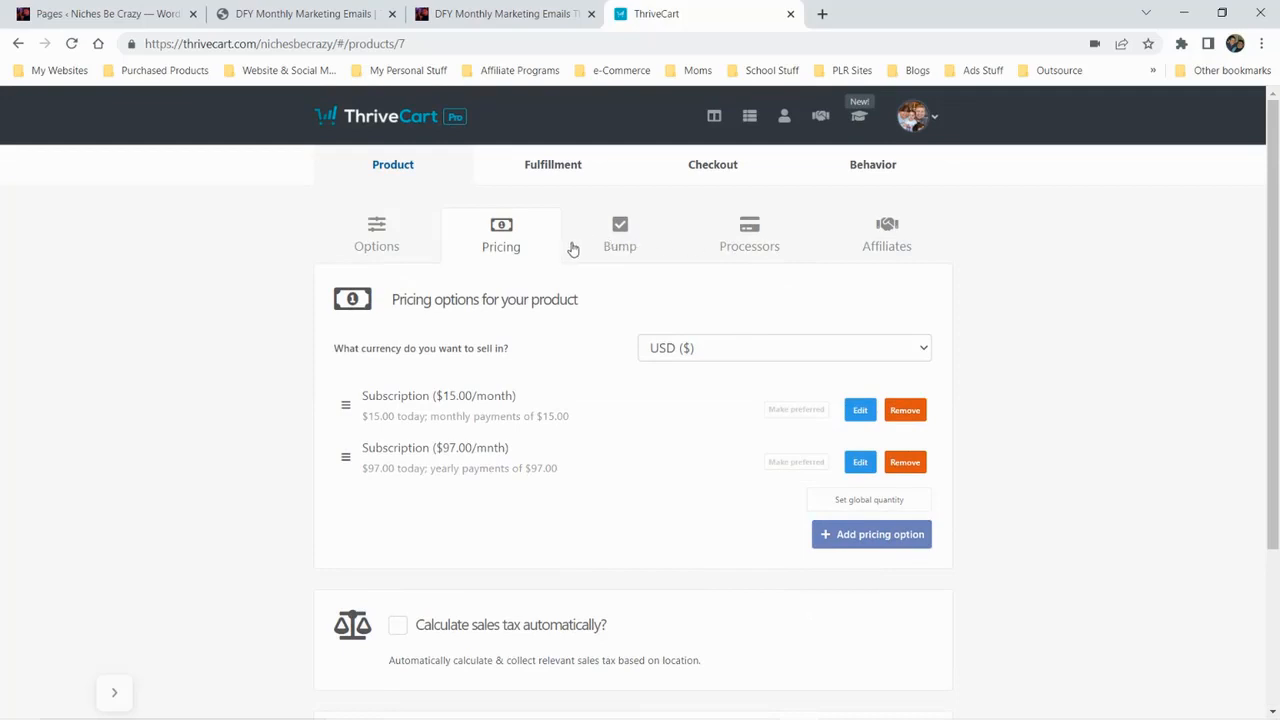
left_click(619, 246)
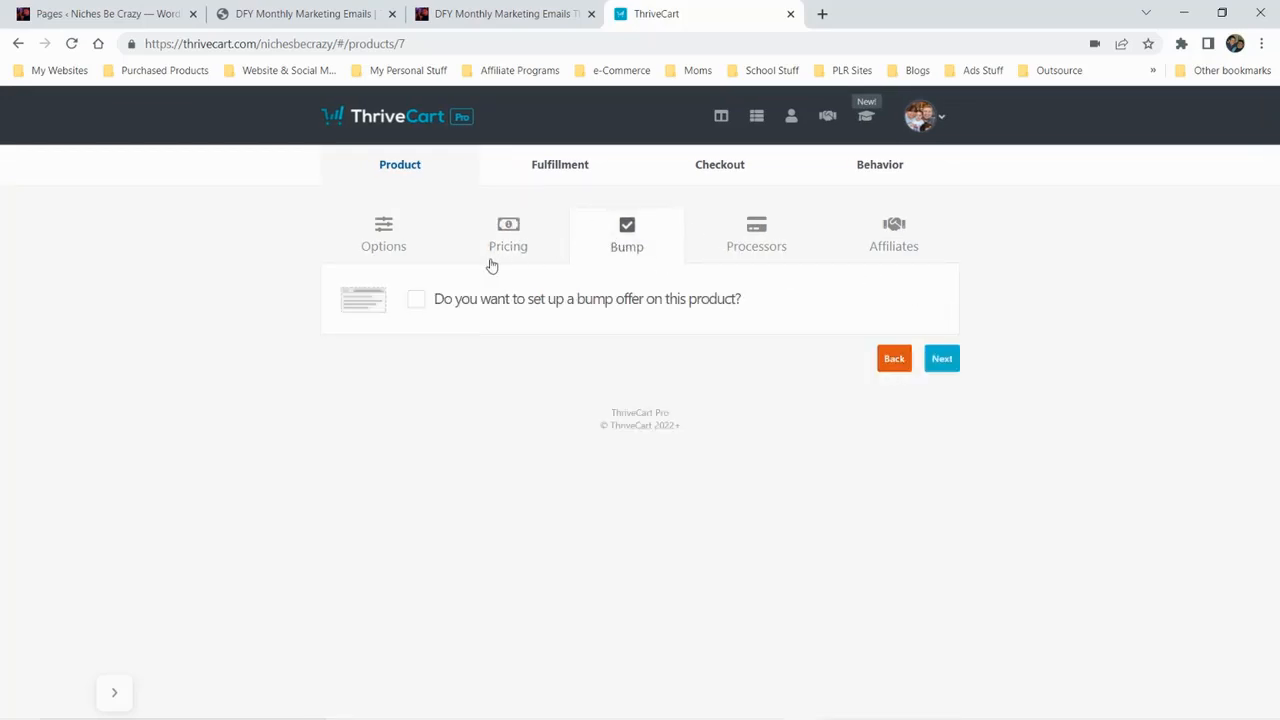
left_click(416, 302)
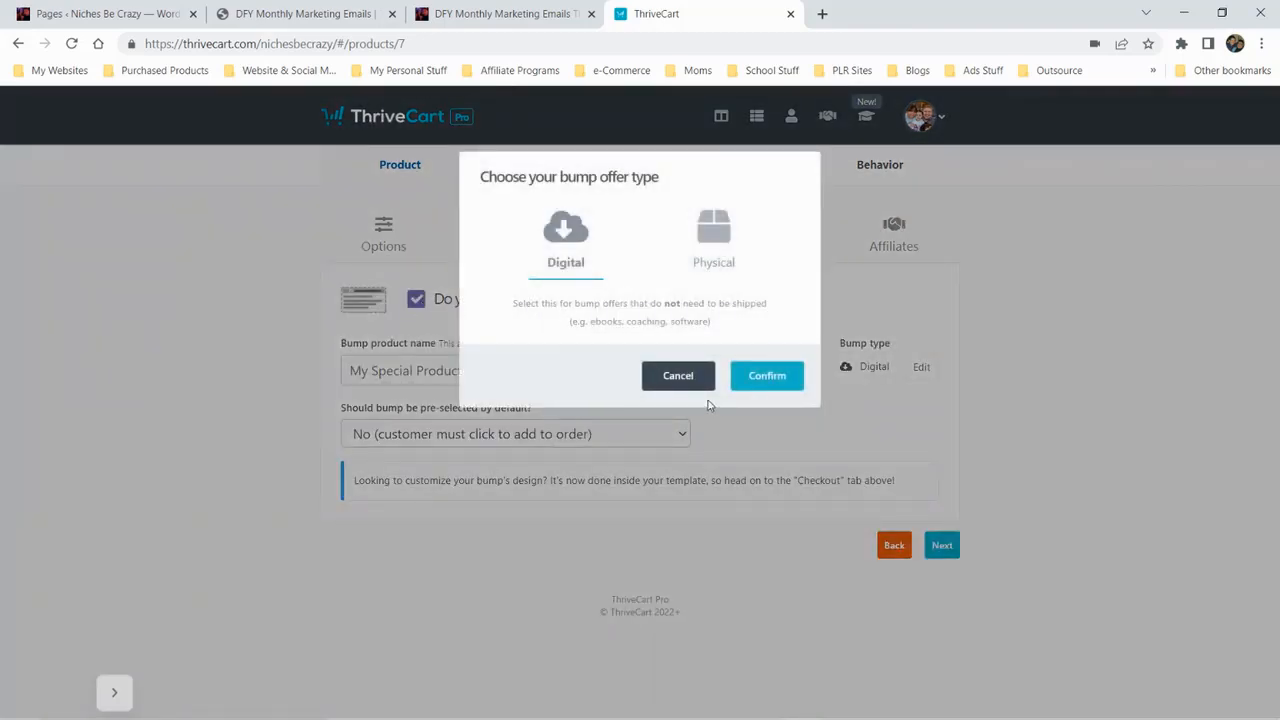
left_click(690, 380)
left_click(416, 300)
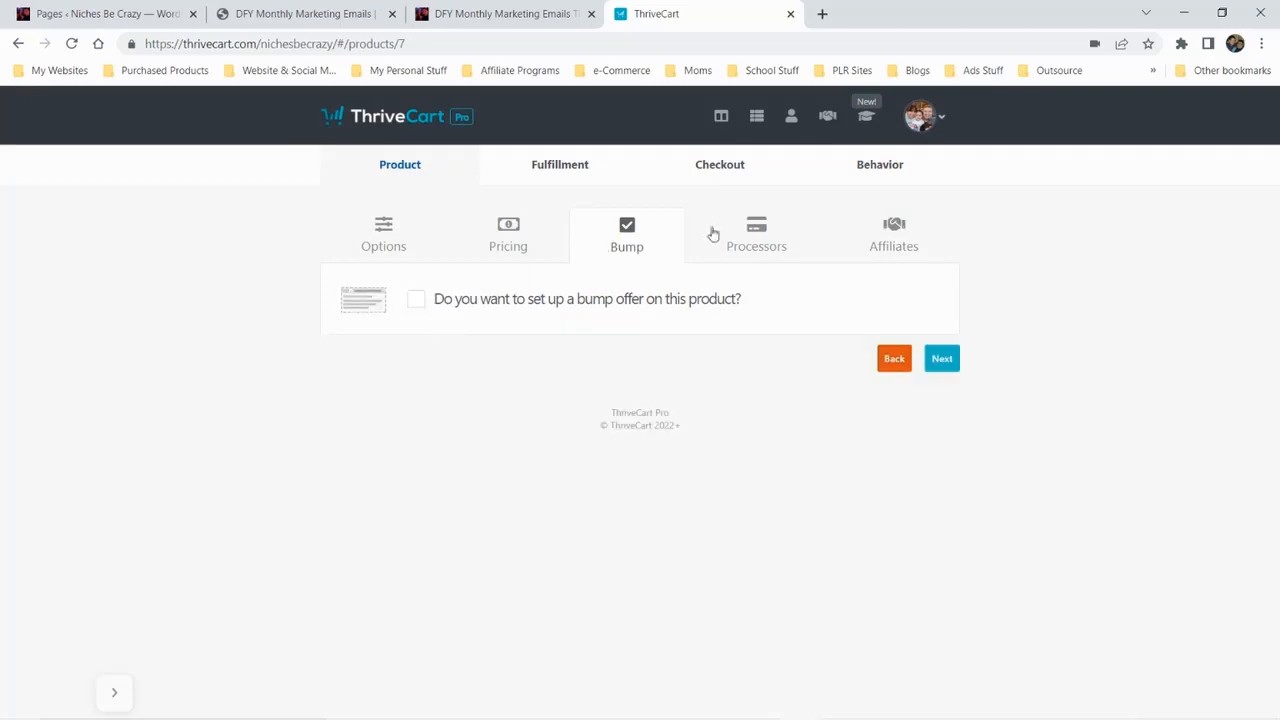
Set up the product's payment processors with Stripe into the Nichesbecrazy account, Apple Pay and Google Pay, and save them
left_click(752, 240)
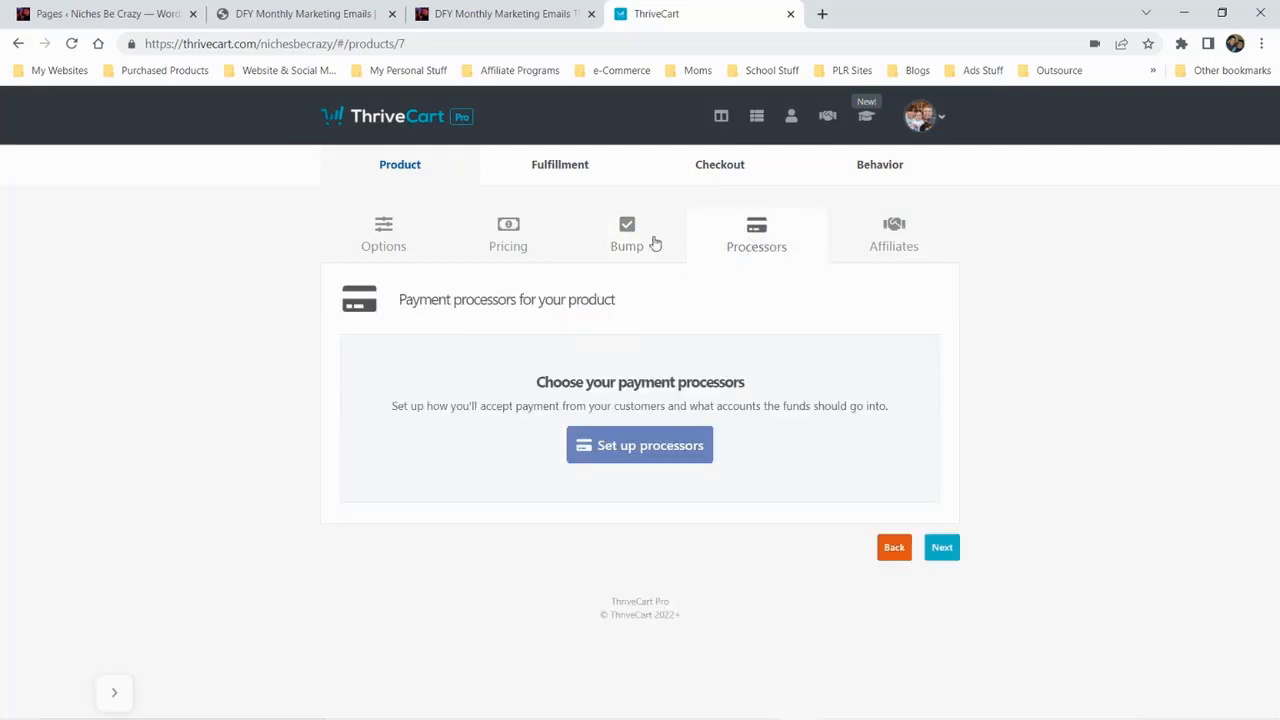
left_click(652, 449)
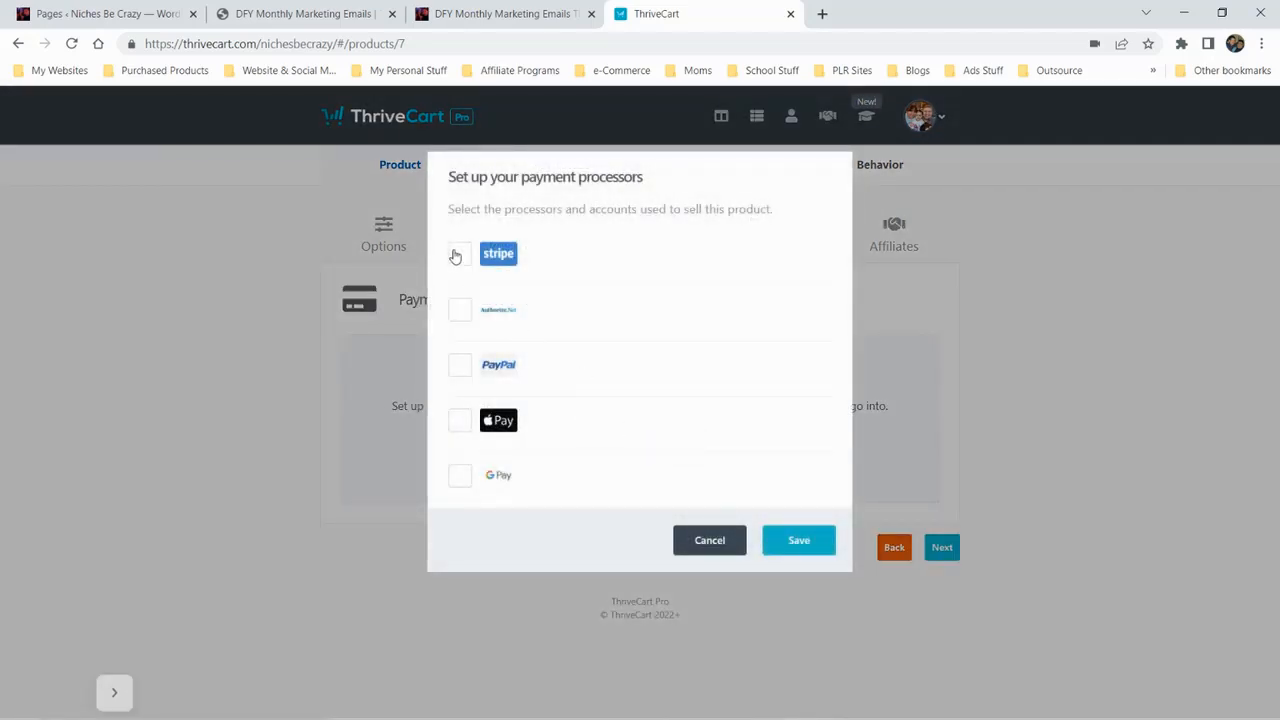
left_click(459, 254)
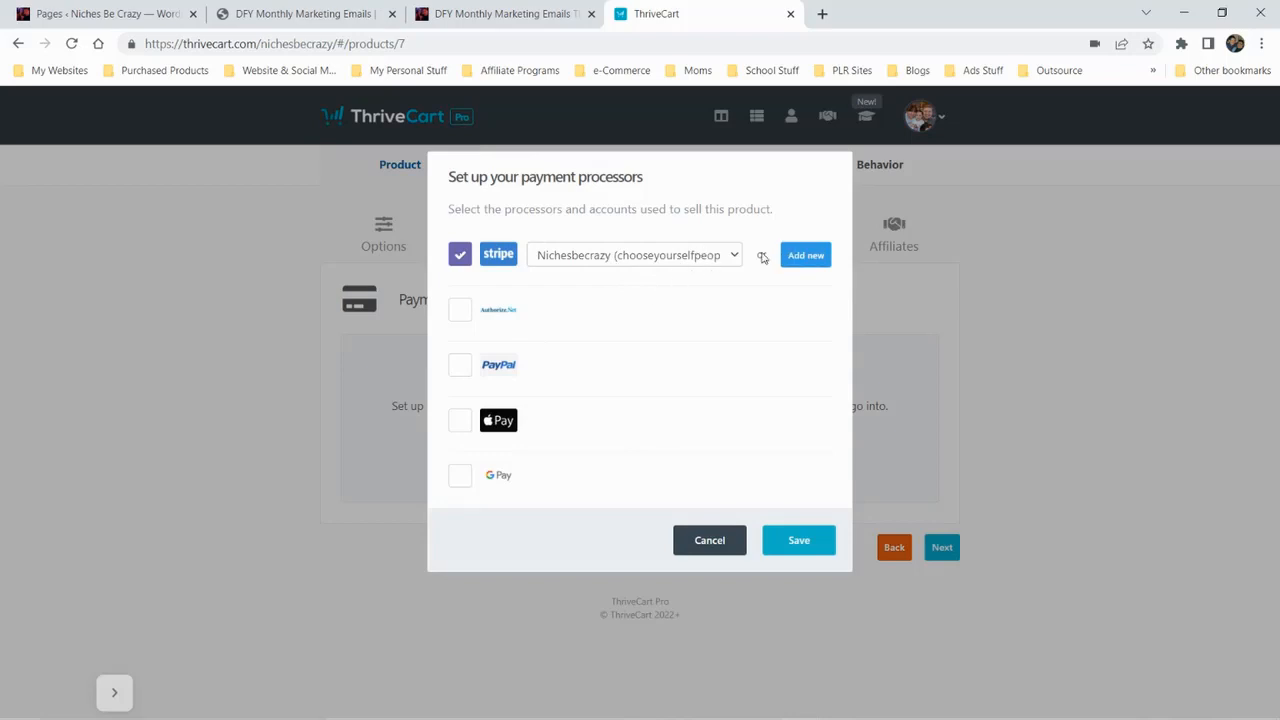
left_click(460, 422)
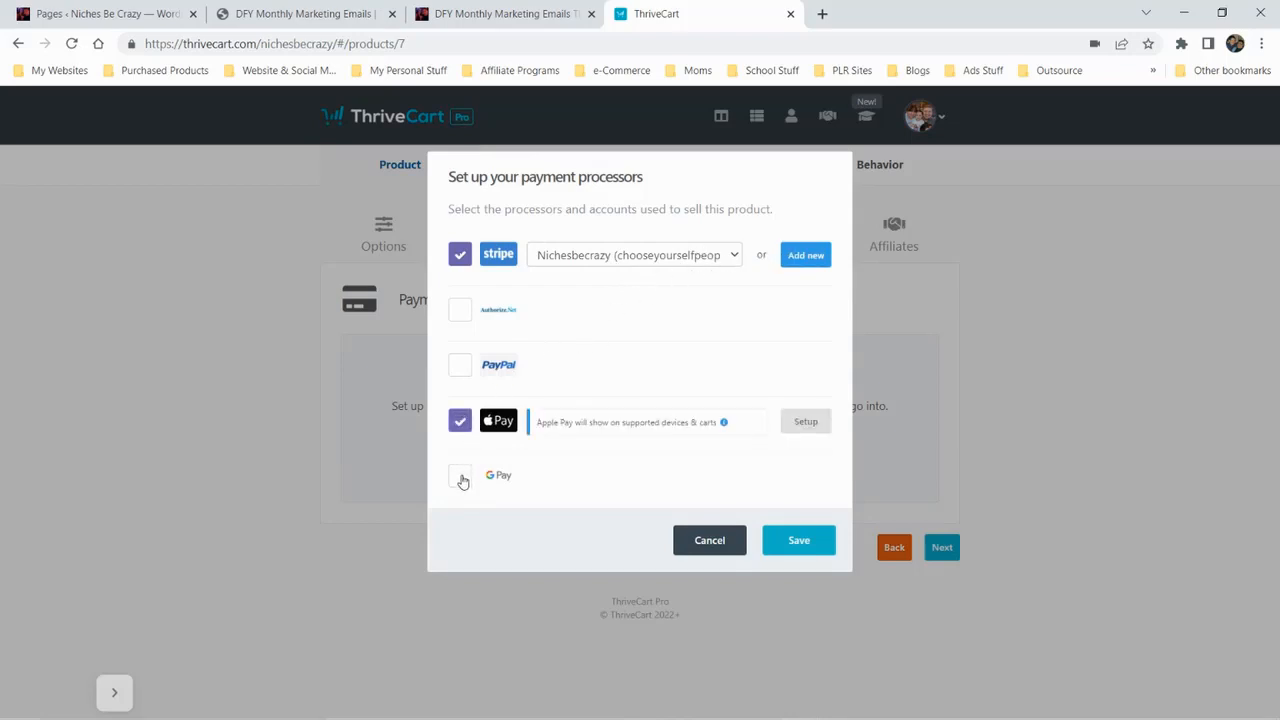
left_click(461, 477)
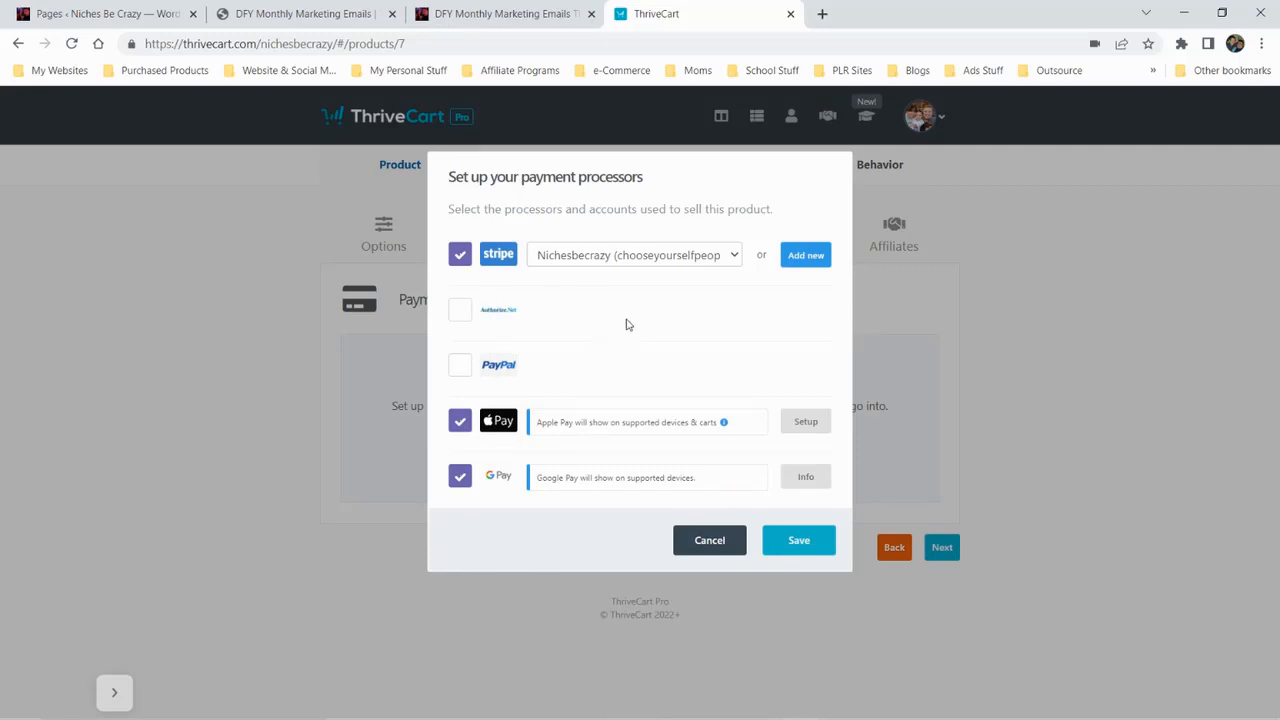
left_click(796, 544)
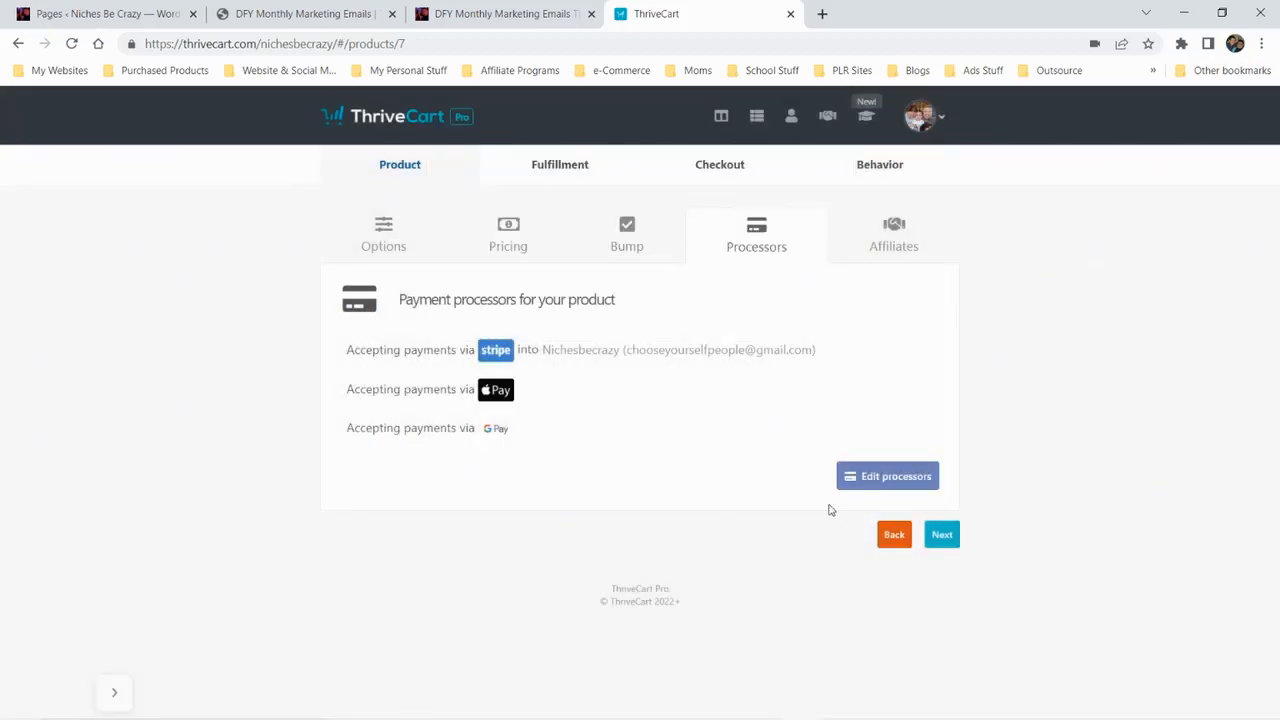
Enable affiliate promotion for the product and save the 50% commissions as due after 14 days
left_click(895, 234)
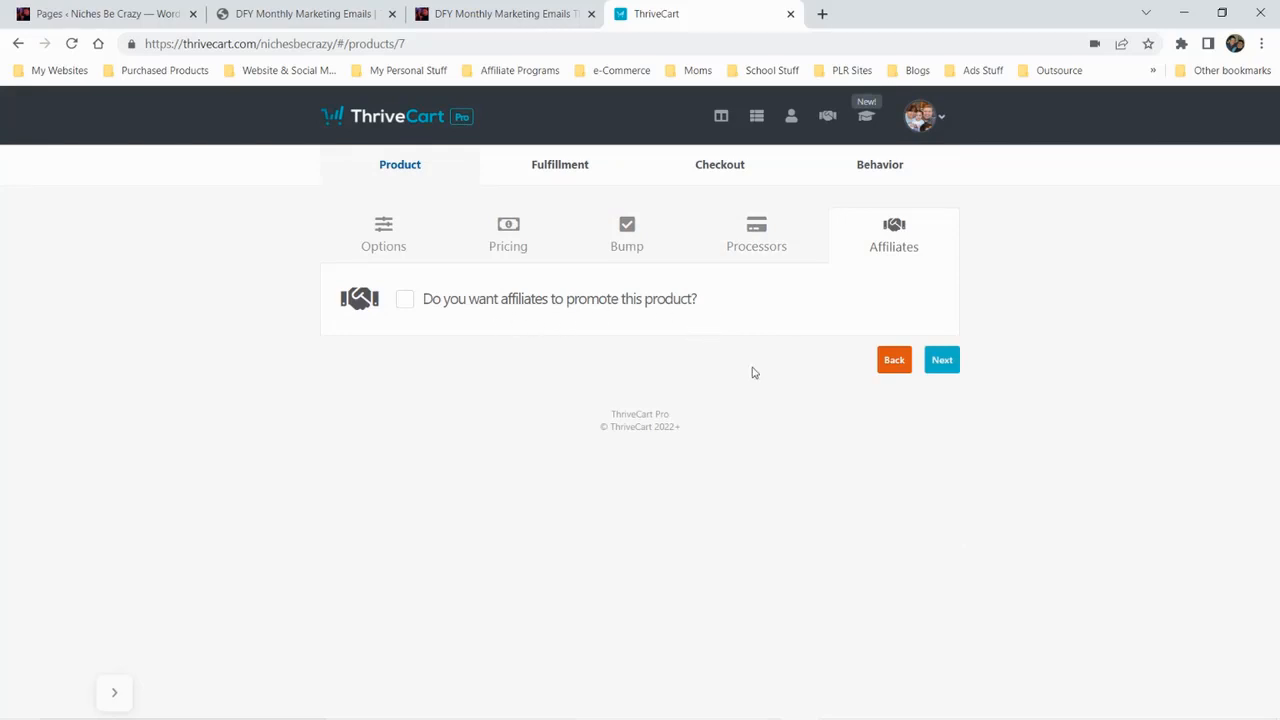
left_click(404, 302)
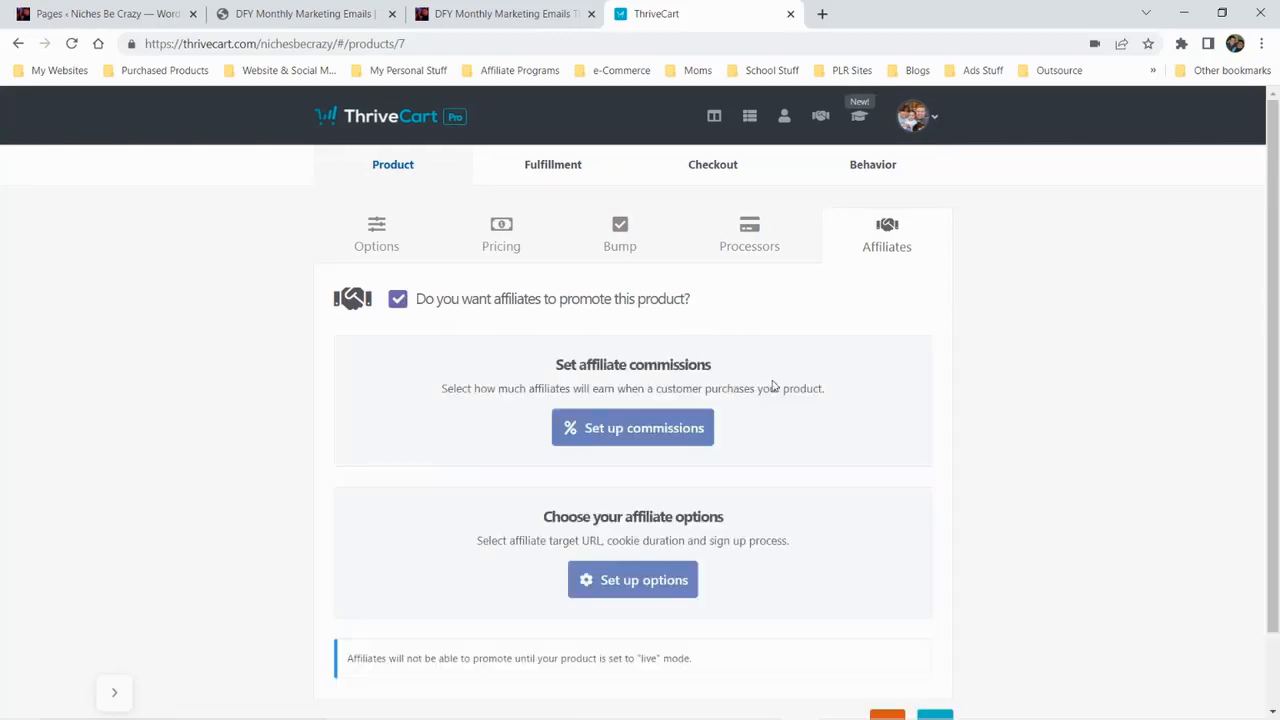
left_click(648, 446)
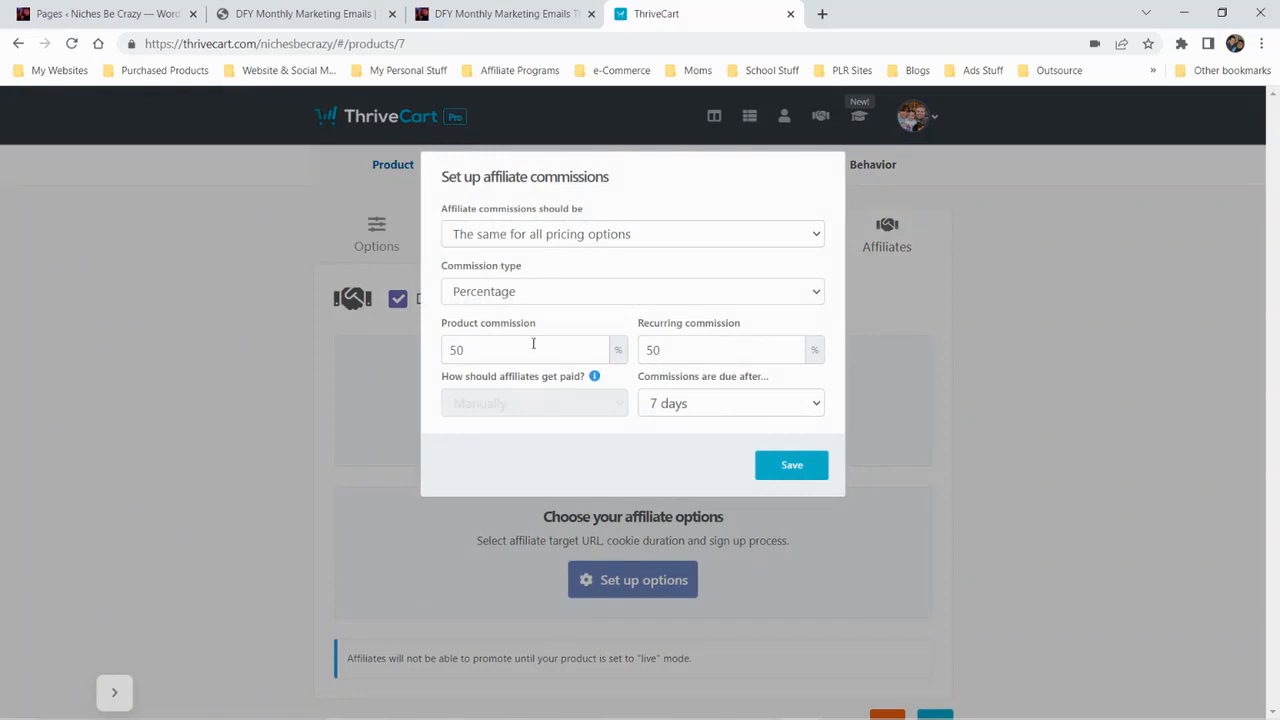
left_click(714, 405)
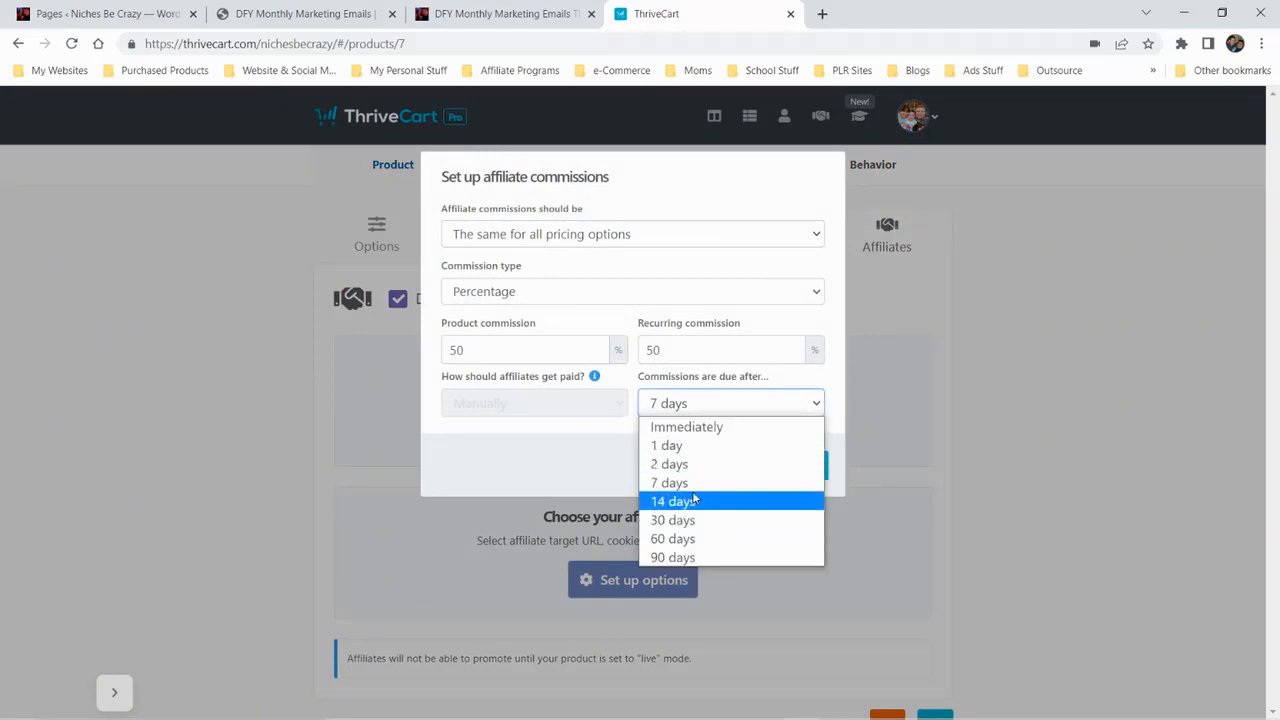
left_click(686, 500)
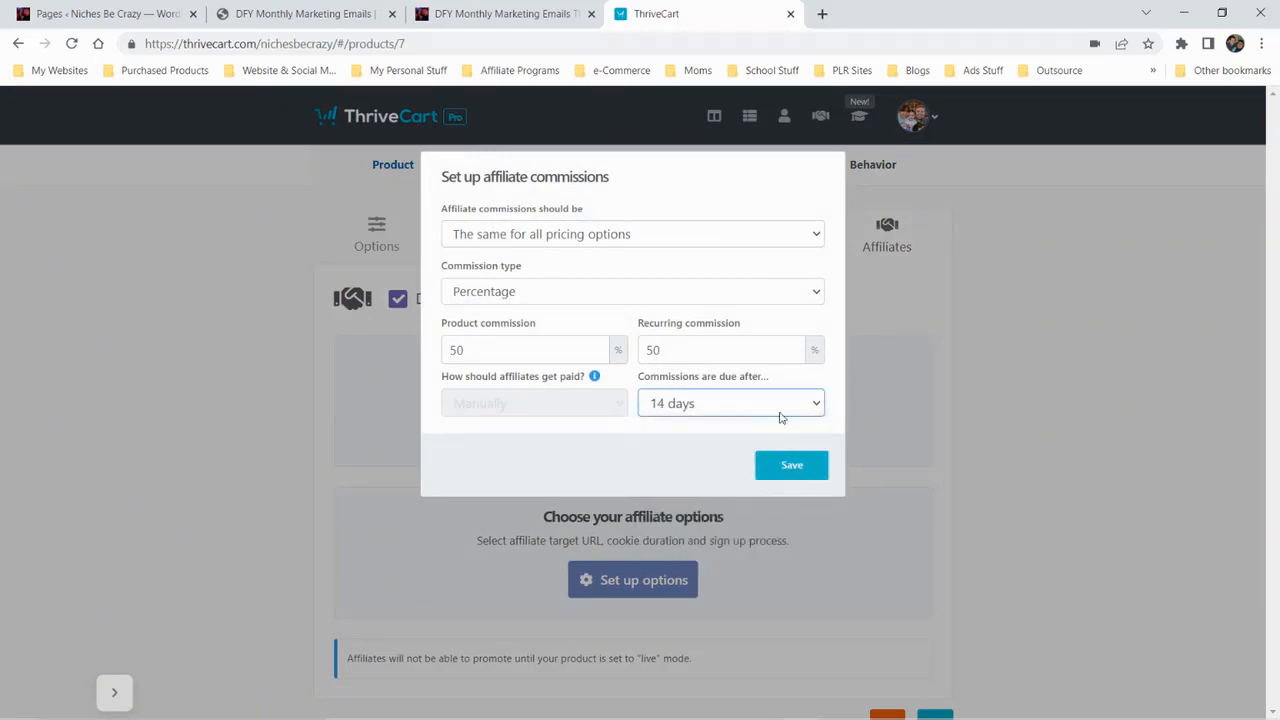
left_click(817, 461)
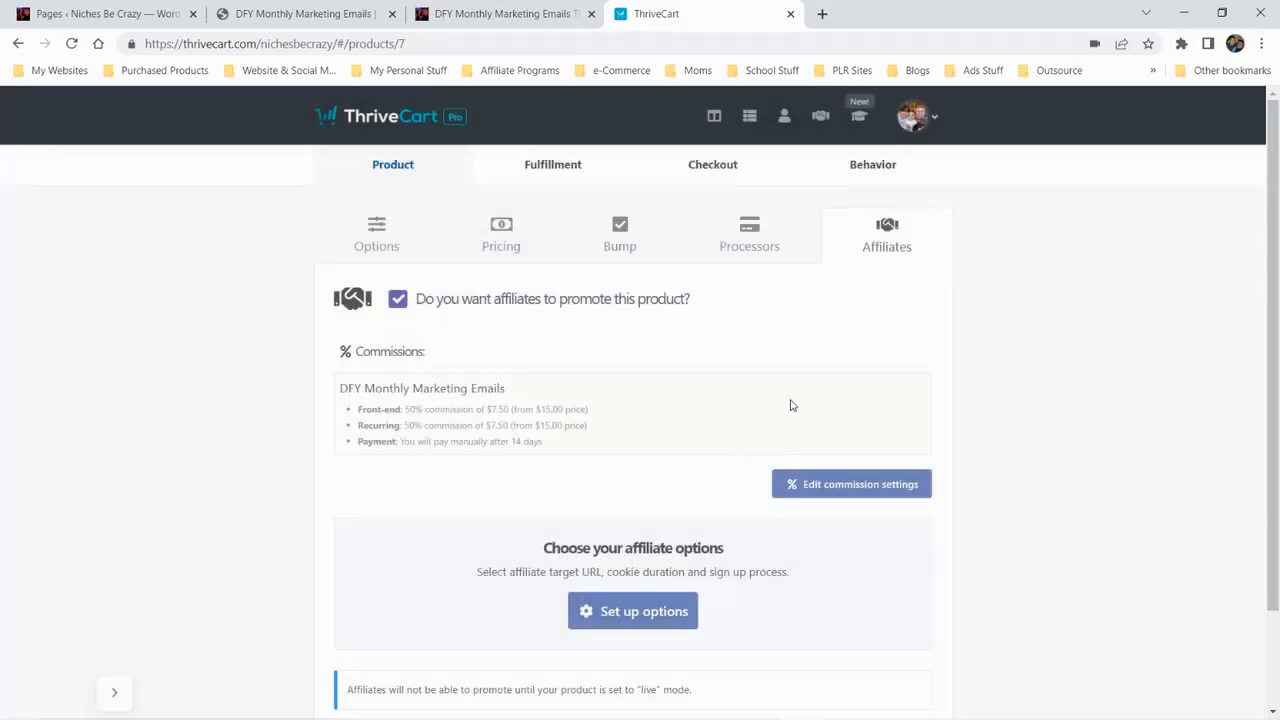
Set new affiliate sign-ups to manual approval in the product's affiliate options
scroll(720, 570, "down", 2)
left_click(632, 500)
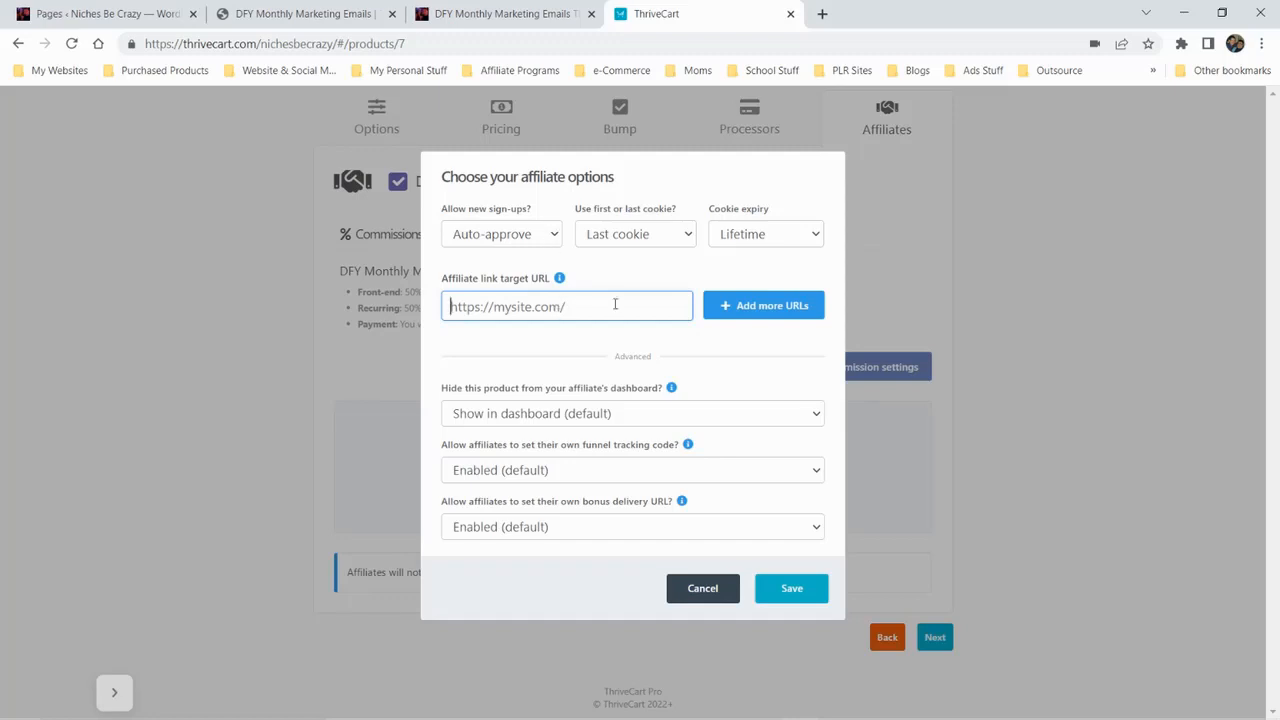
left_click(508, 241)
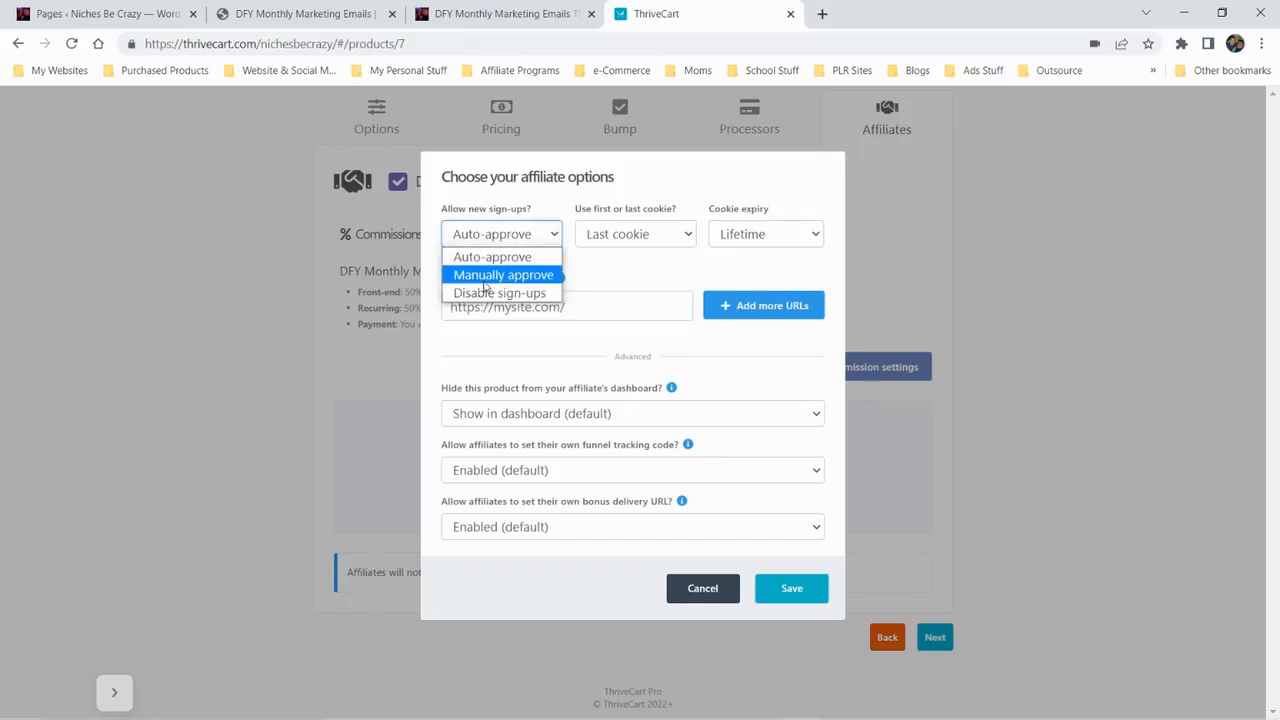
left_click(503, 275)
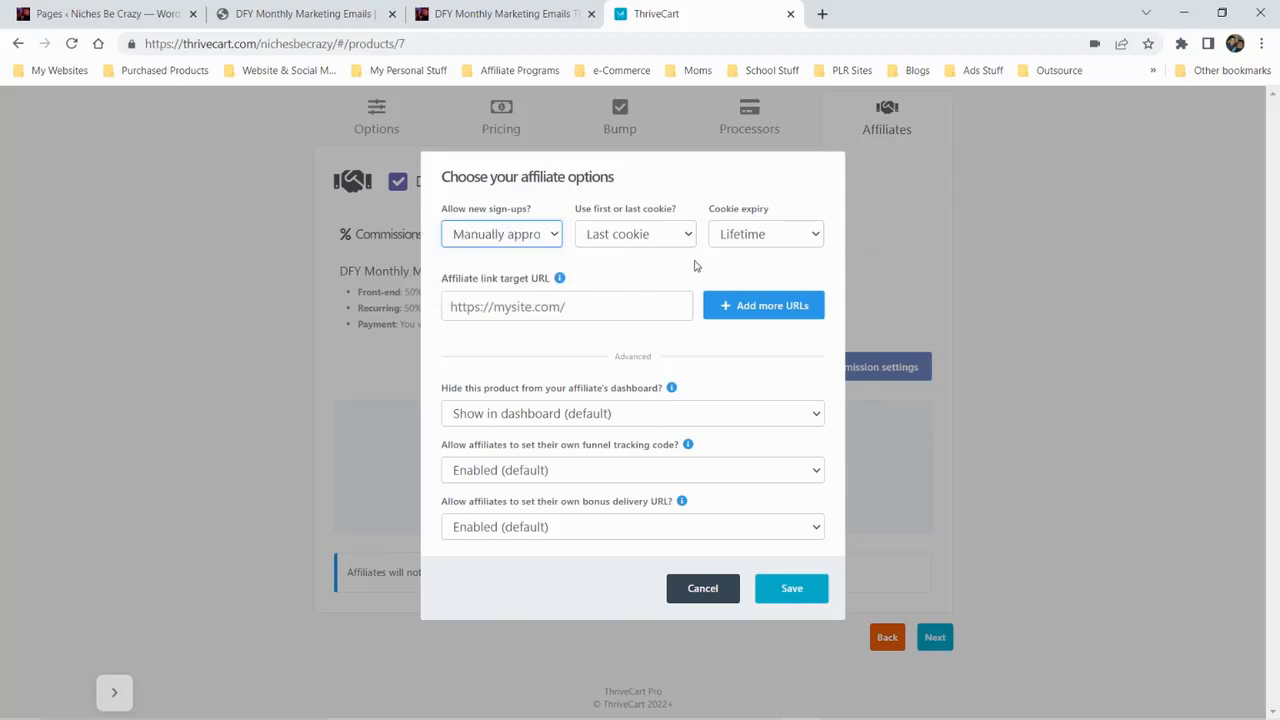
left_click(698, 257)
In the WordPress page list, open the published DFY Monthly Marketing Emails page in a new browser tab and copy its address
left_click(305, 14)
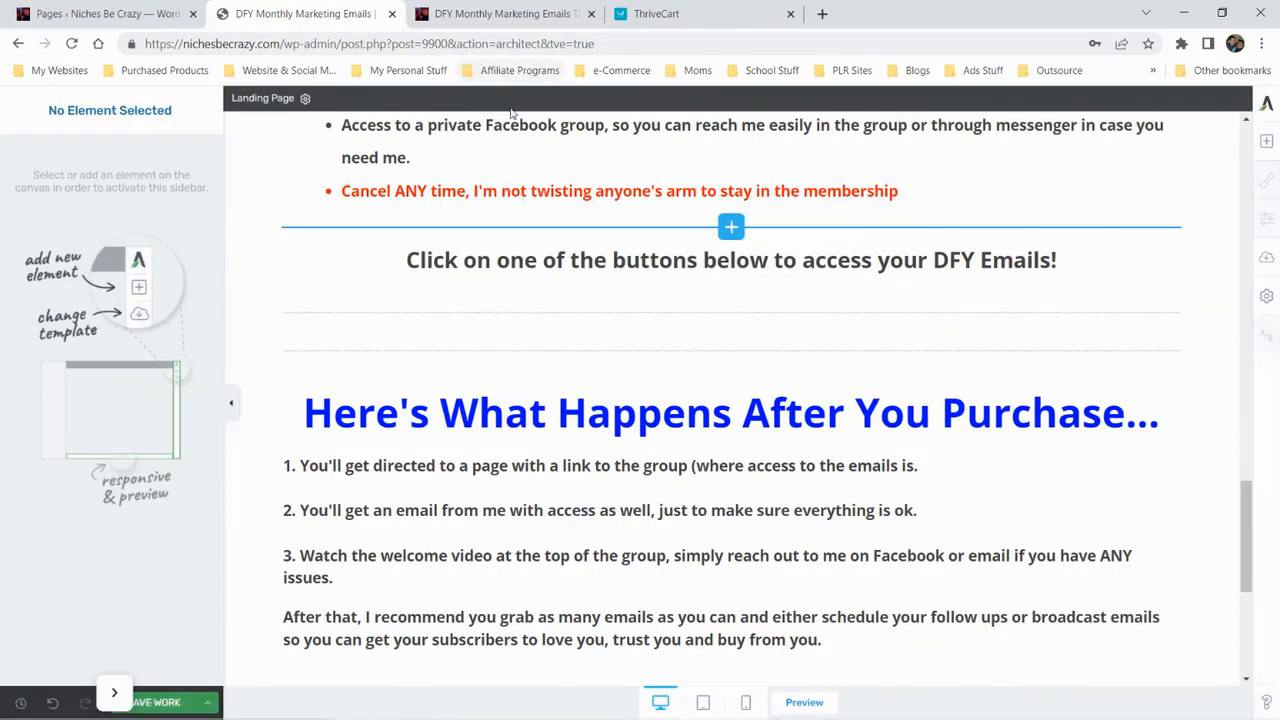
left_click(110, 14)
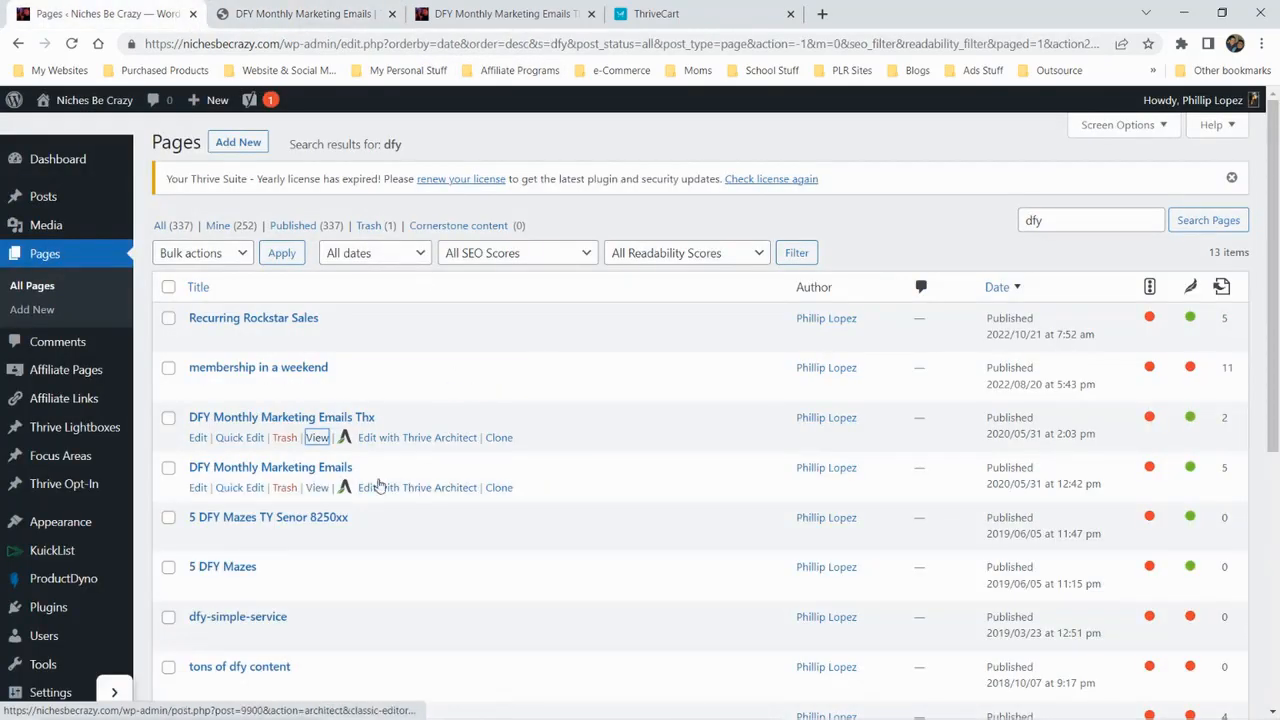
right_click(318, 487)
left_click(395, 503)
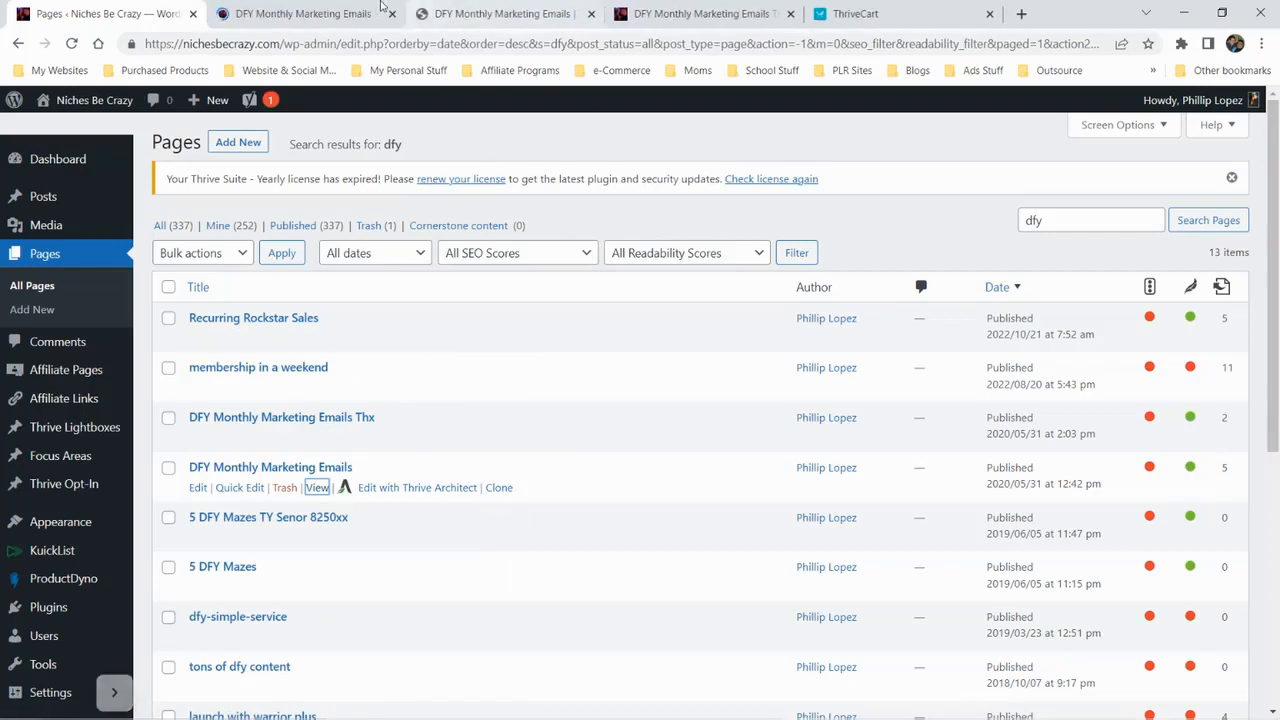
left_click(380, 8)
left_click(483, 53)
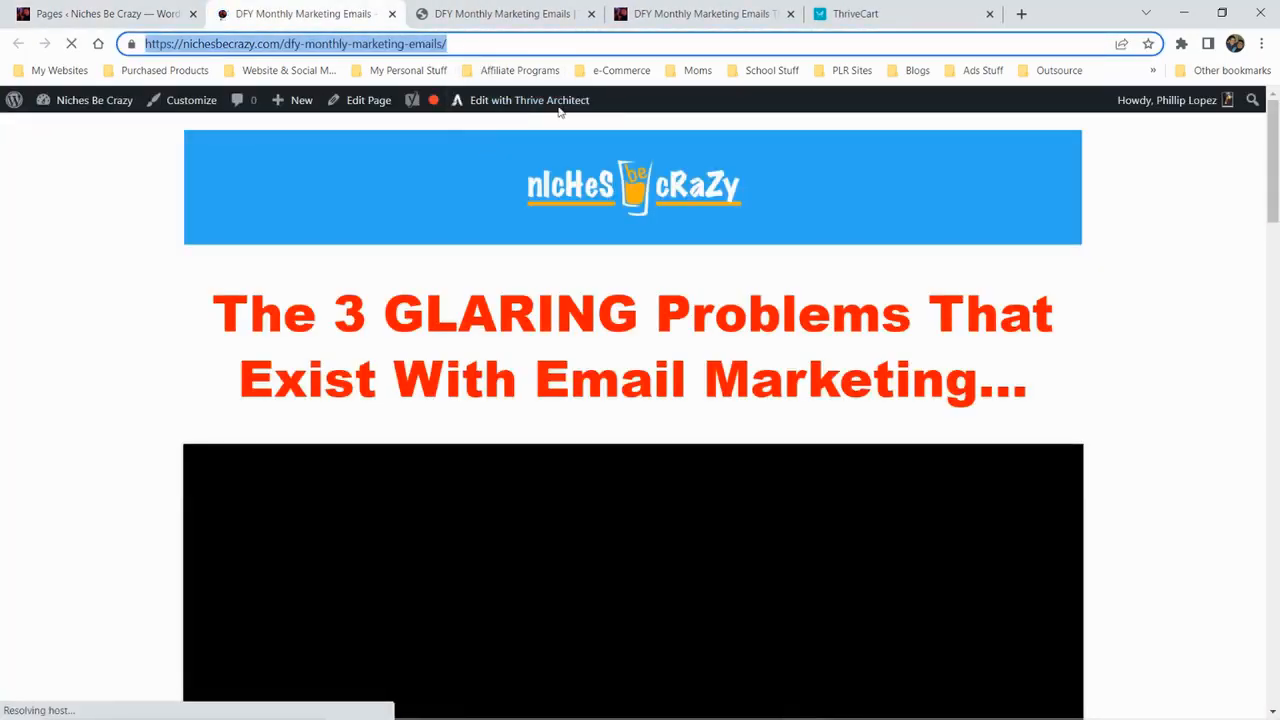
left_click(851, 16)
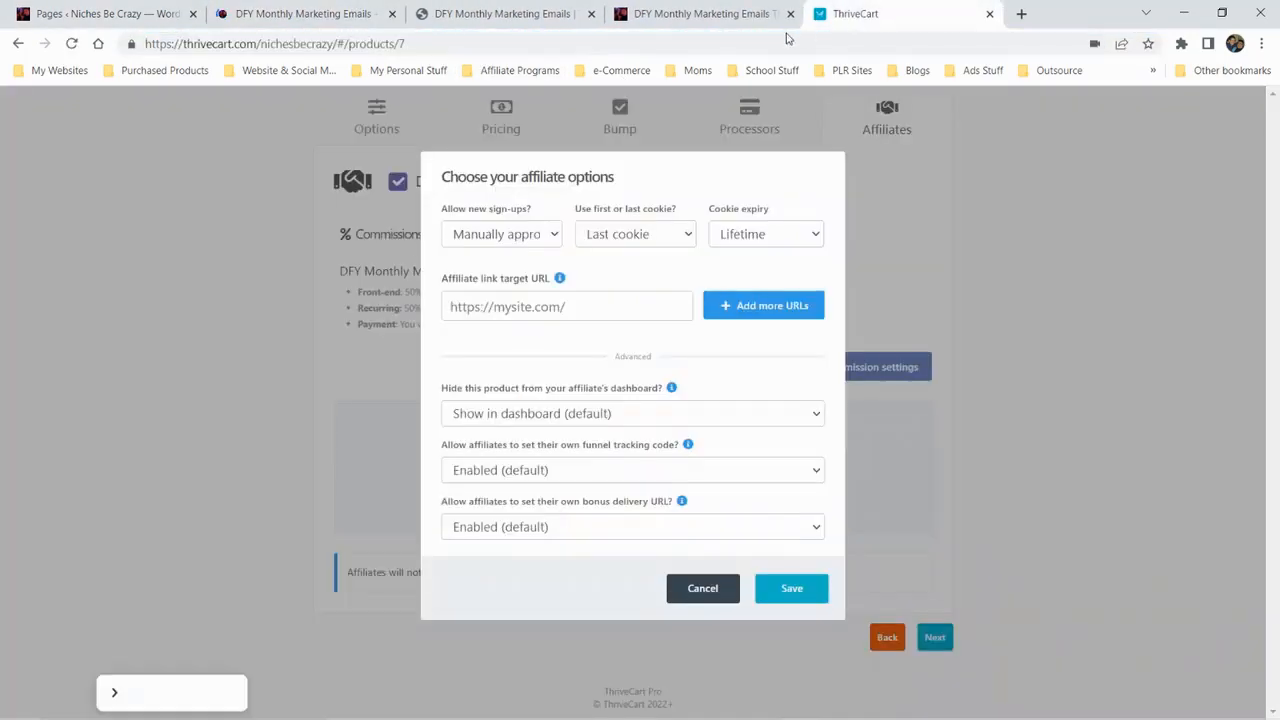
left_click(555, 311)
key("ctrl+v")
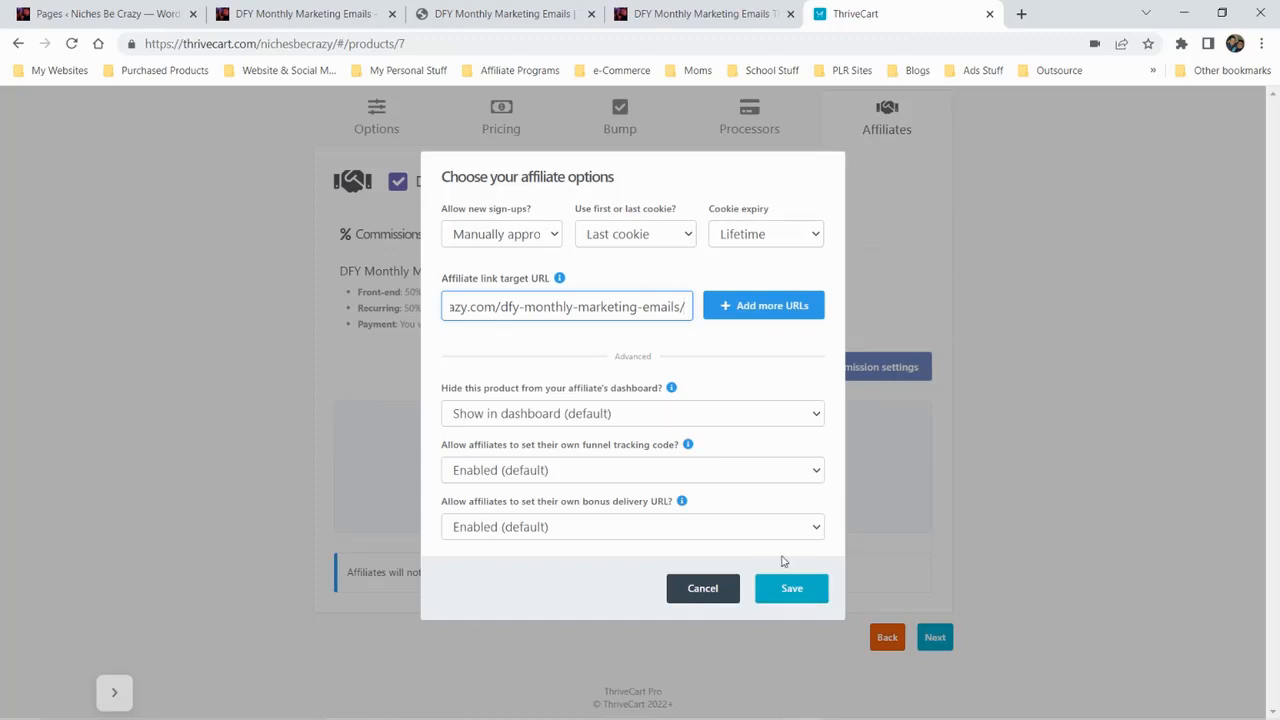
left_click(779, 588)
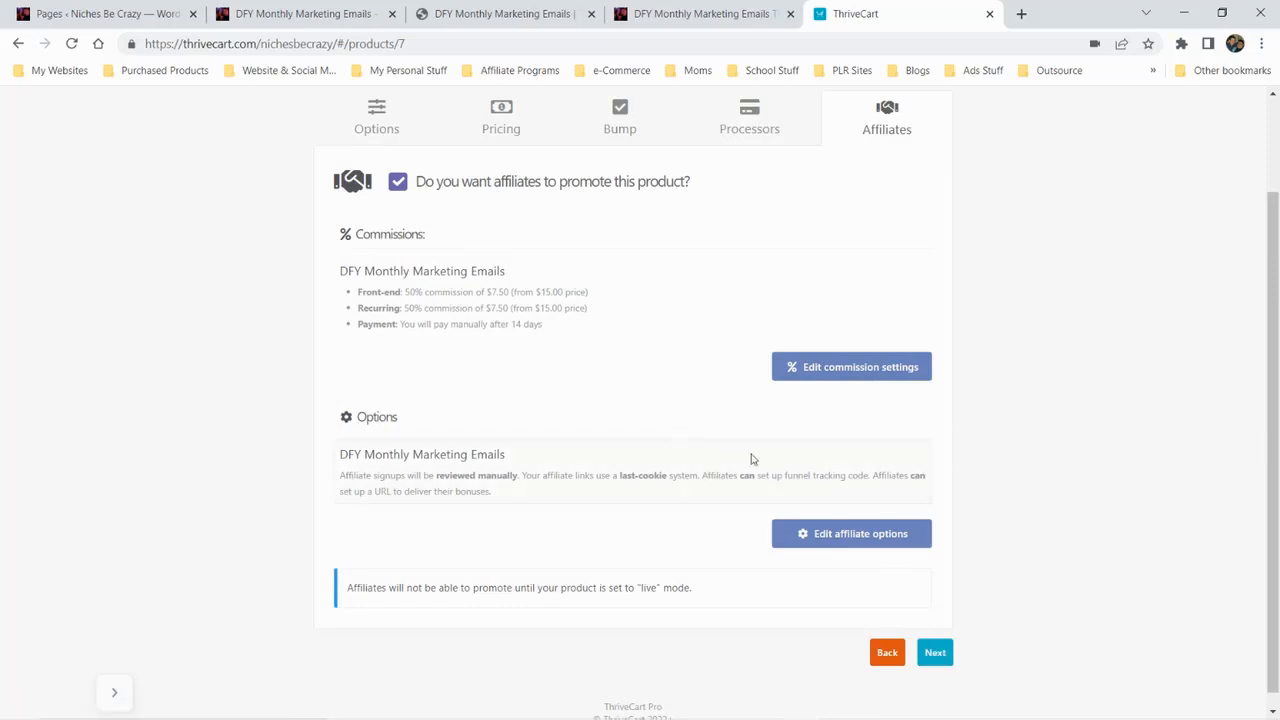
Try the Live product status and return the product to Test mode
left_click(396, 122)
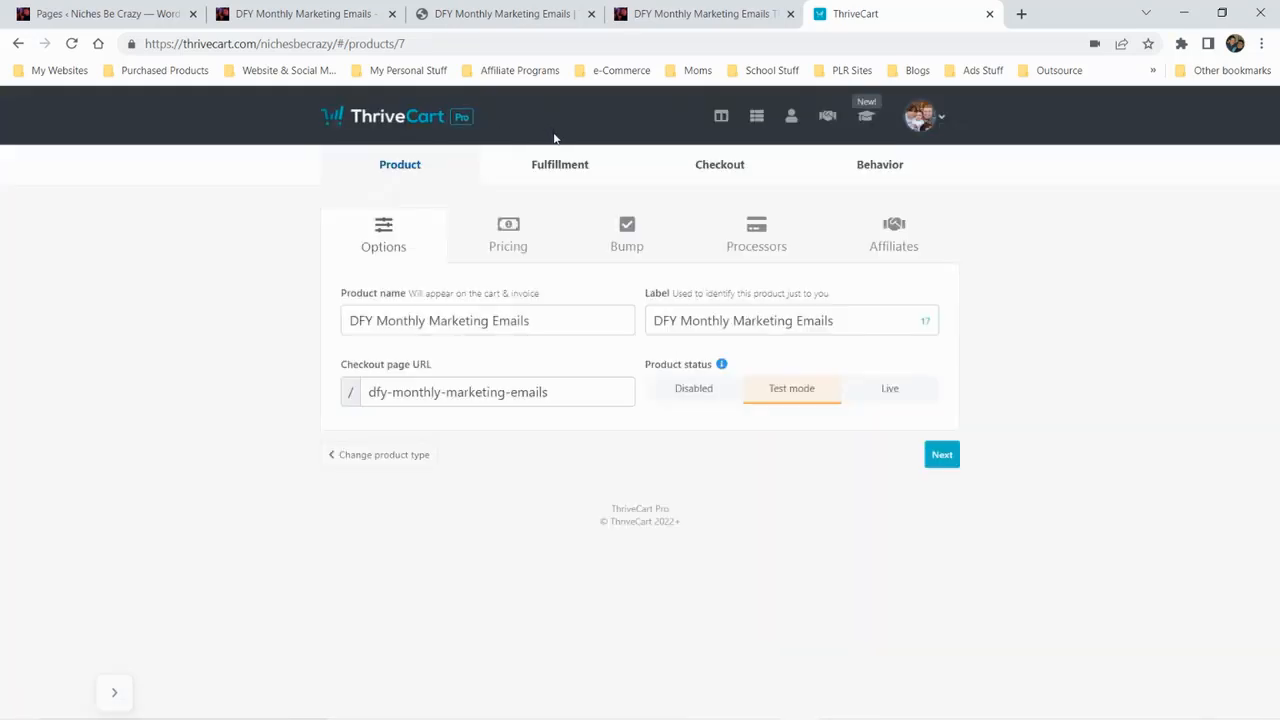
left_click(890, 389)
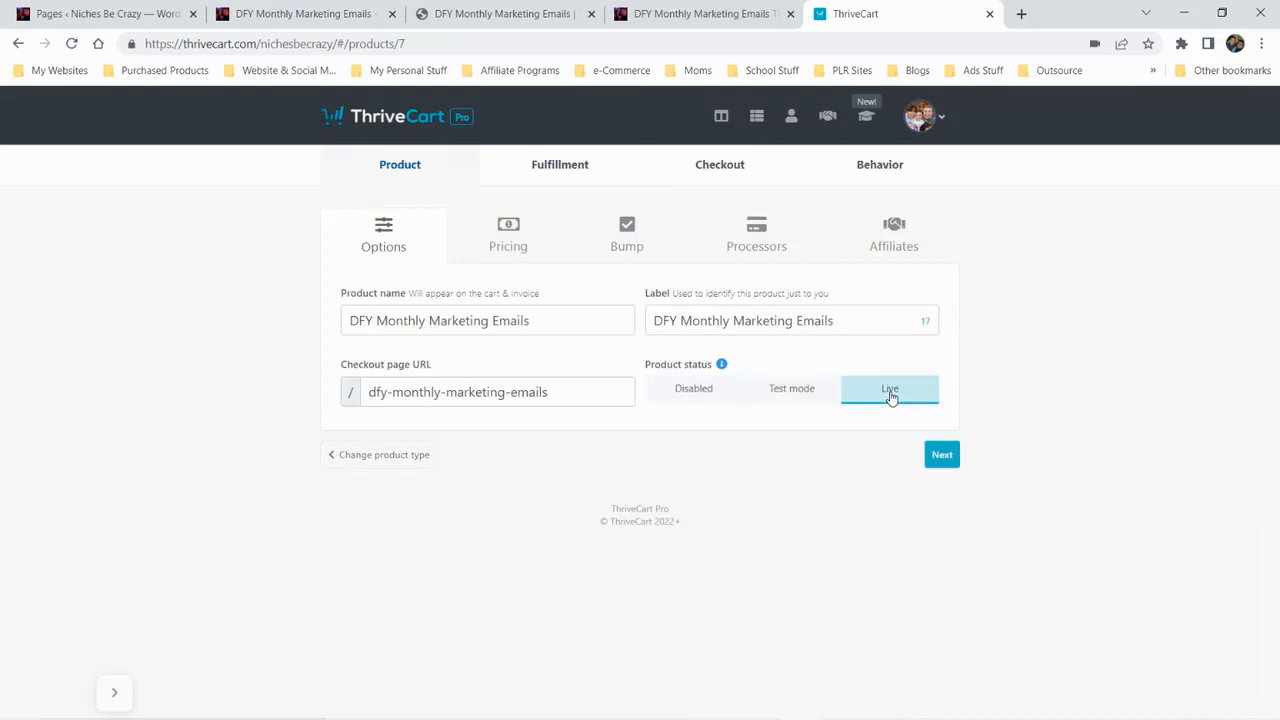
left_click(794, 390)
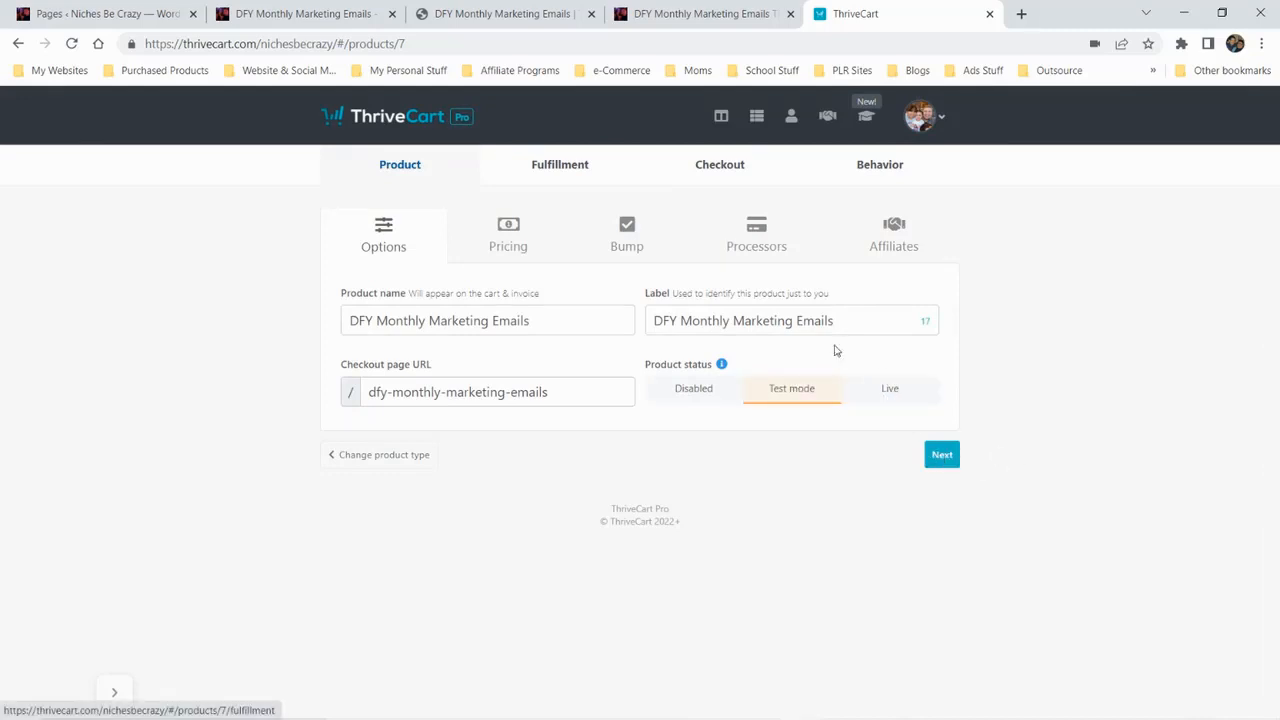
left_click(890, 234)
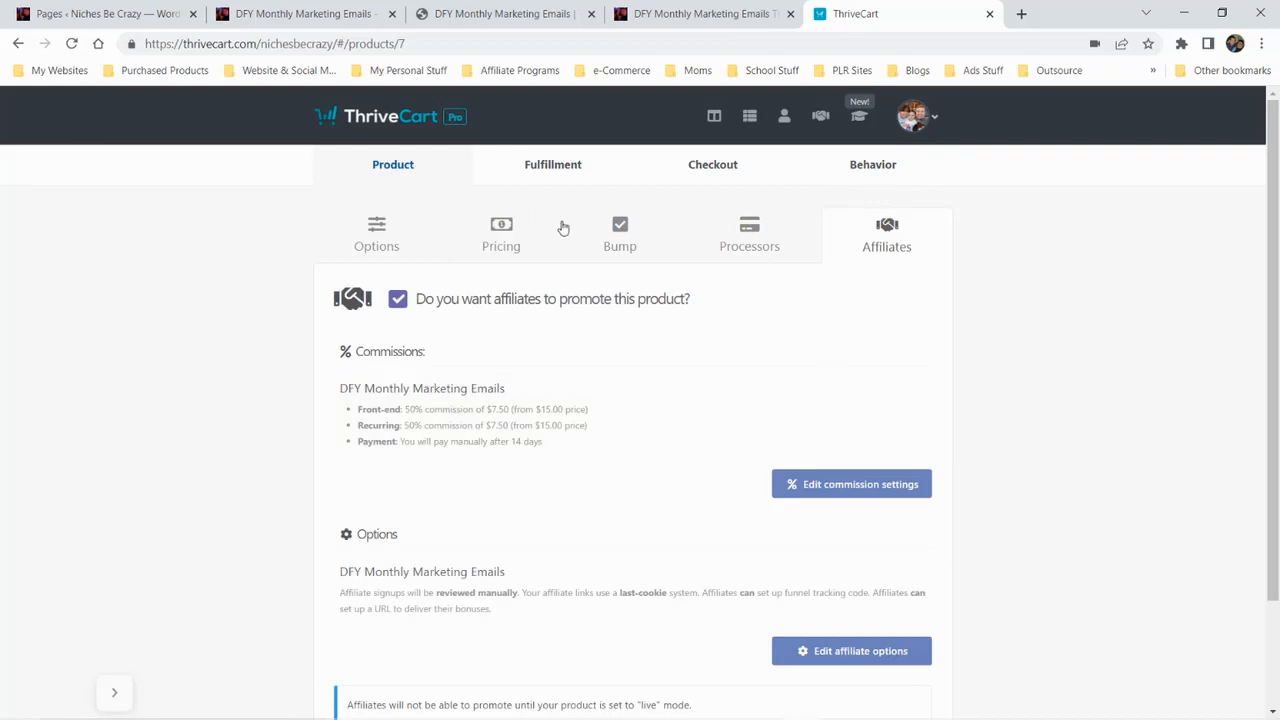
left_click(524, 230)
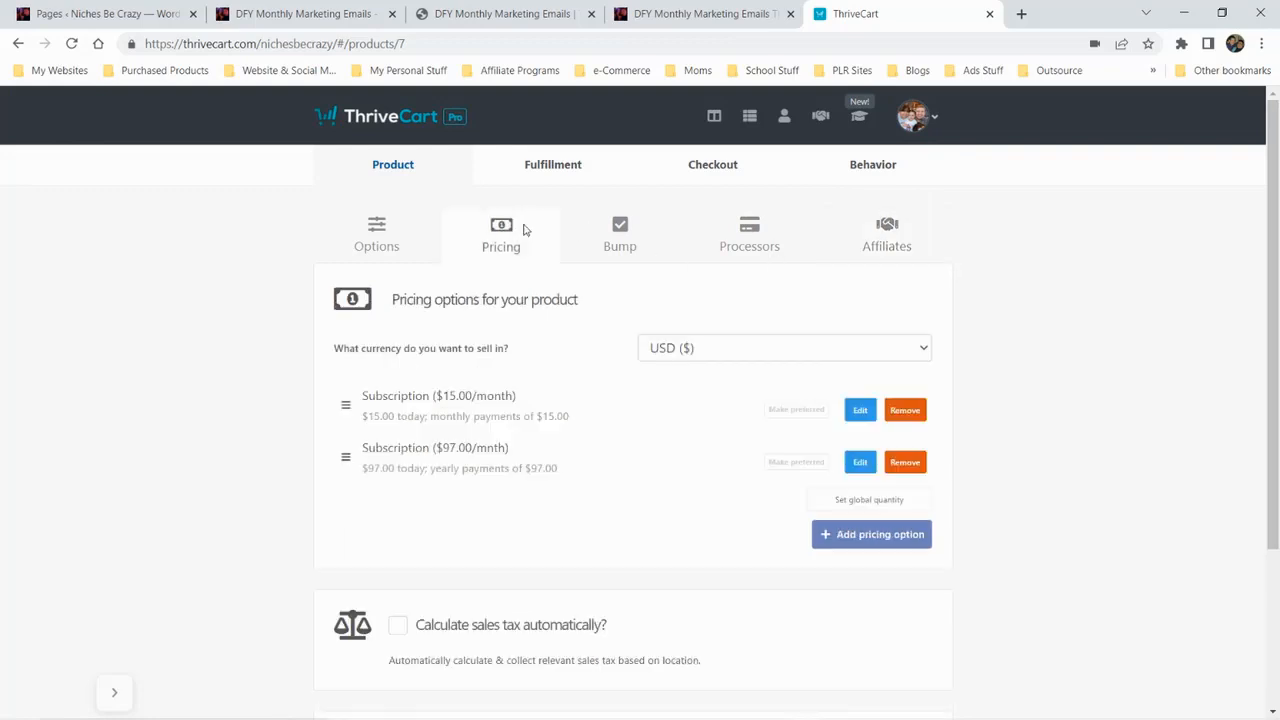
left_click(727, 243)
left_click(893, 230)
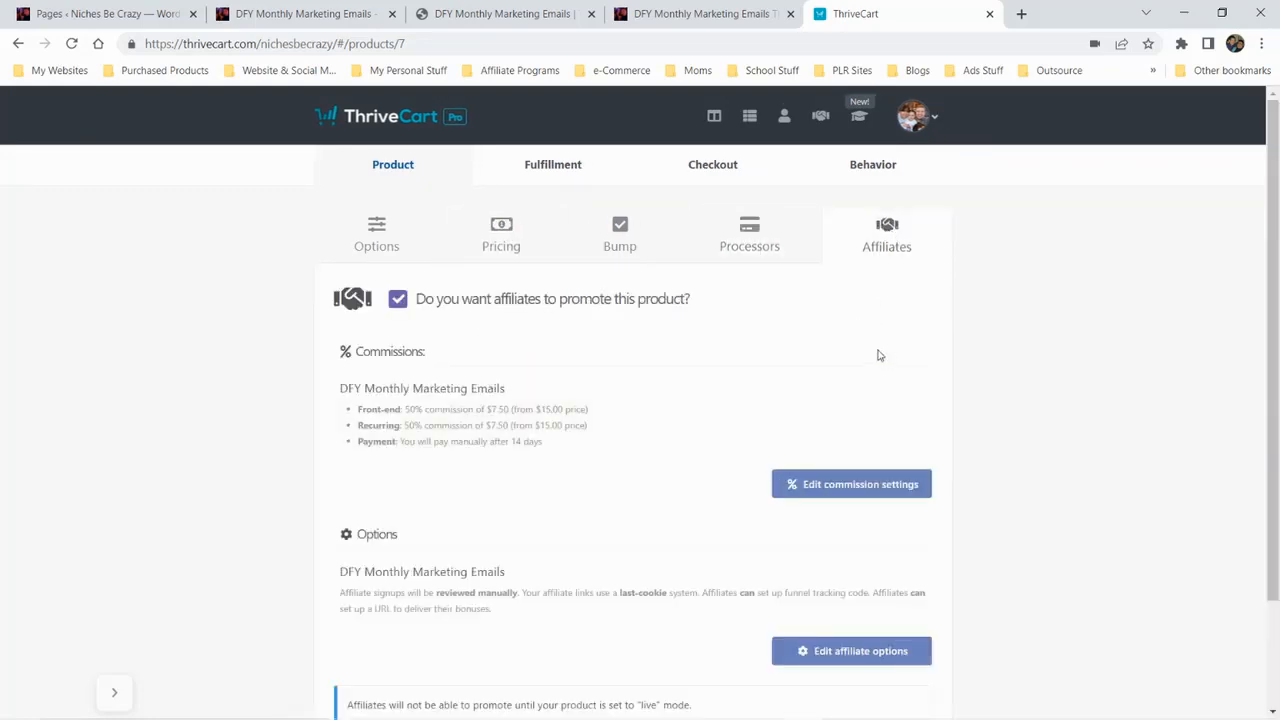
In the product's fulfillment settings, enter the support email and keep displaying the total/invoice after purchase
scroll(877, 354, "down", 2)
left_click(932, 638)
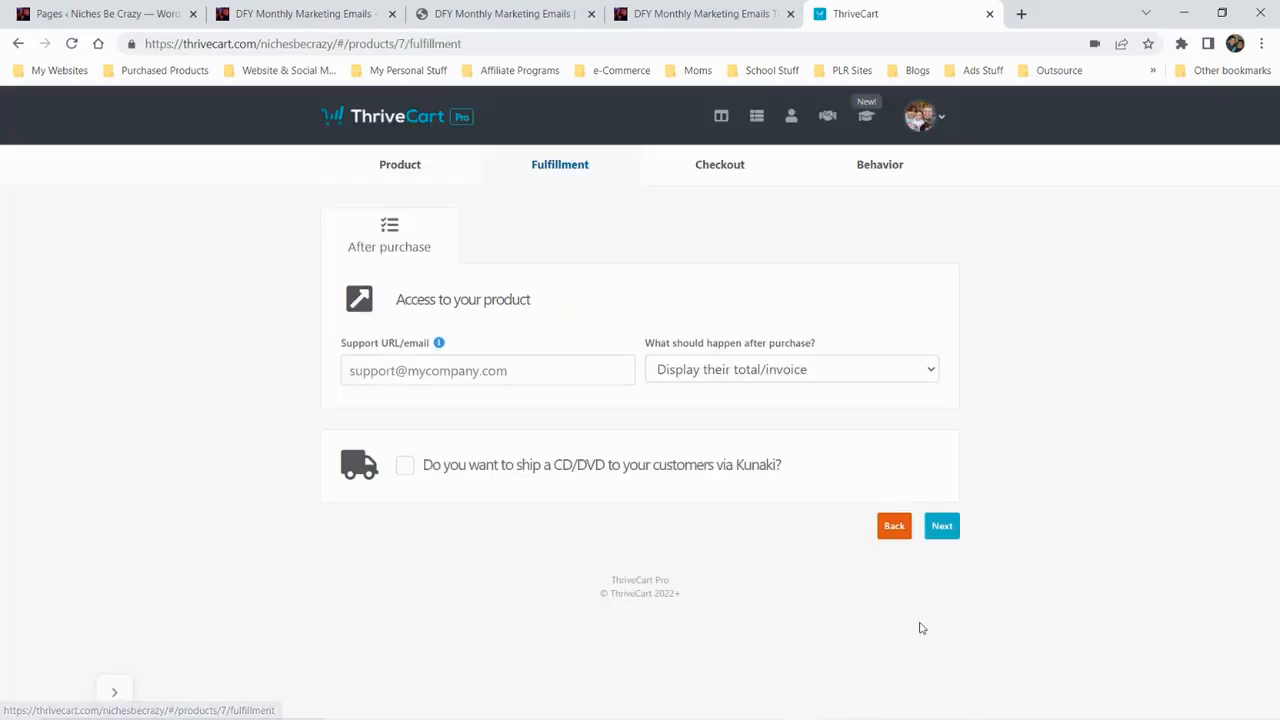
left_click(374, 371)
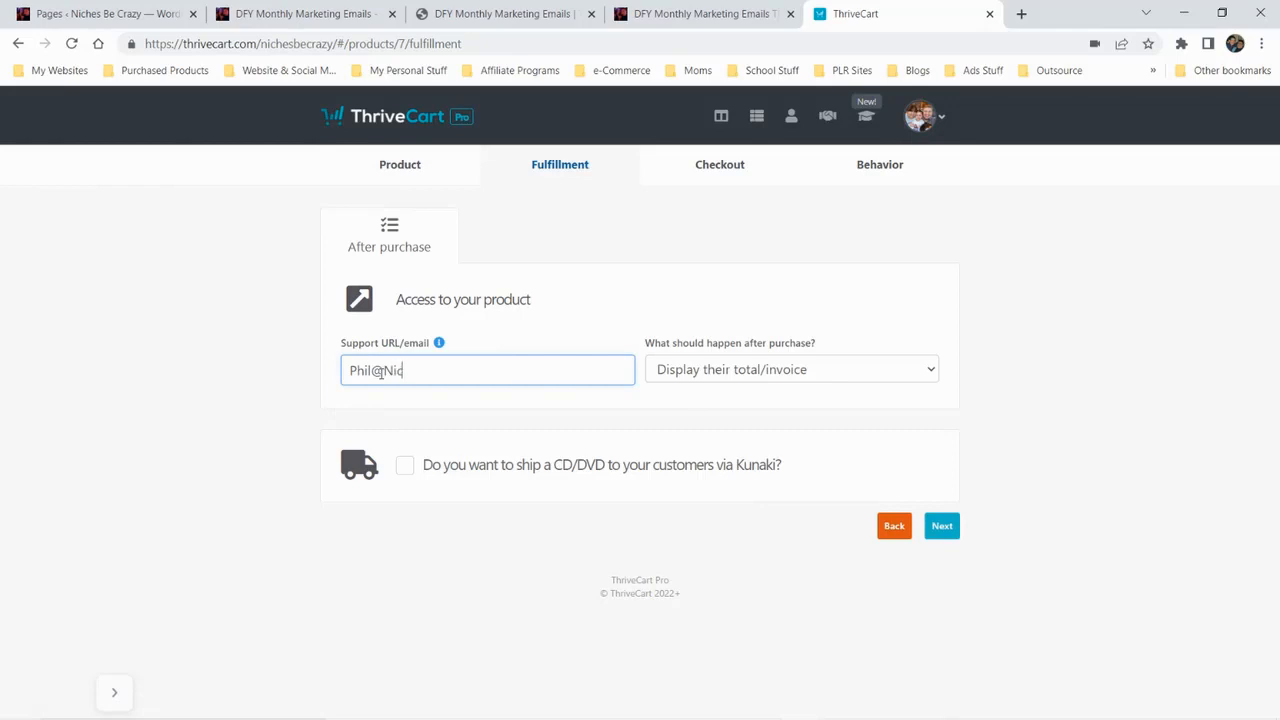
left_click(728, 370)
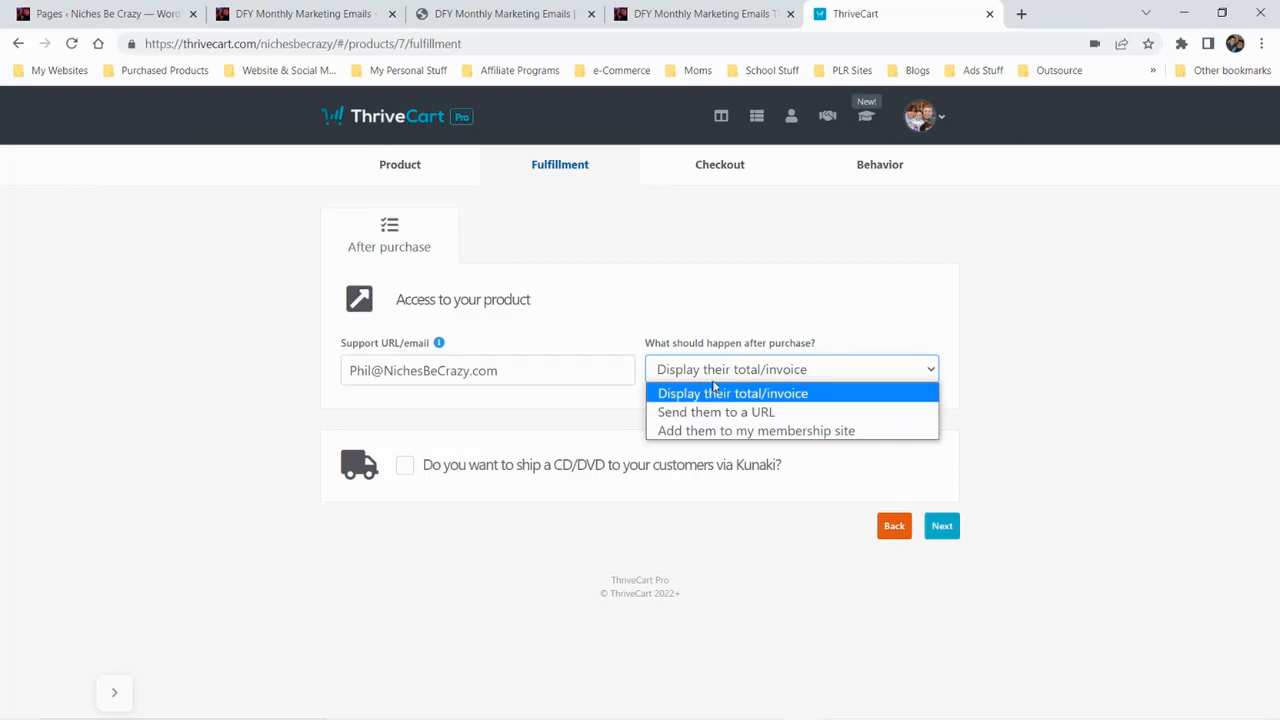
left_click(760, 370)
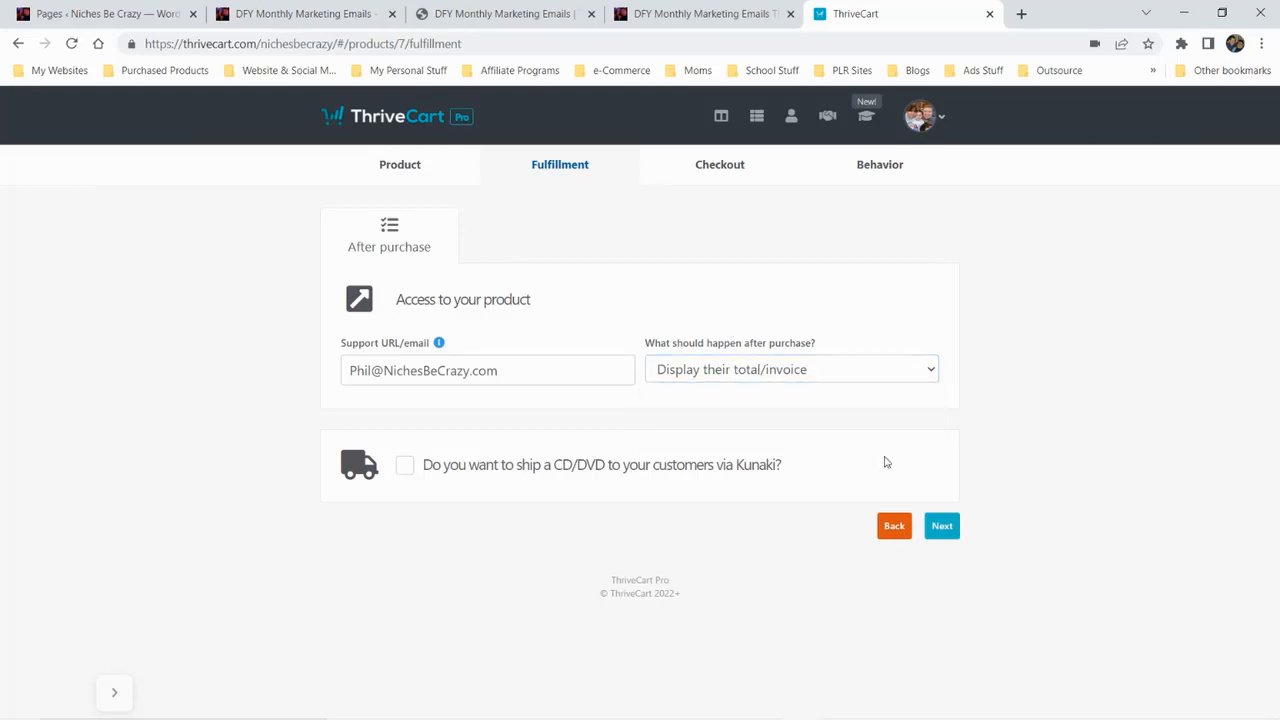
Open the checkout's cart page in the design editor and examine its contact form, pricing options, product details and payment summary
left_click(942, 526)
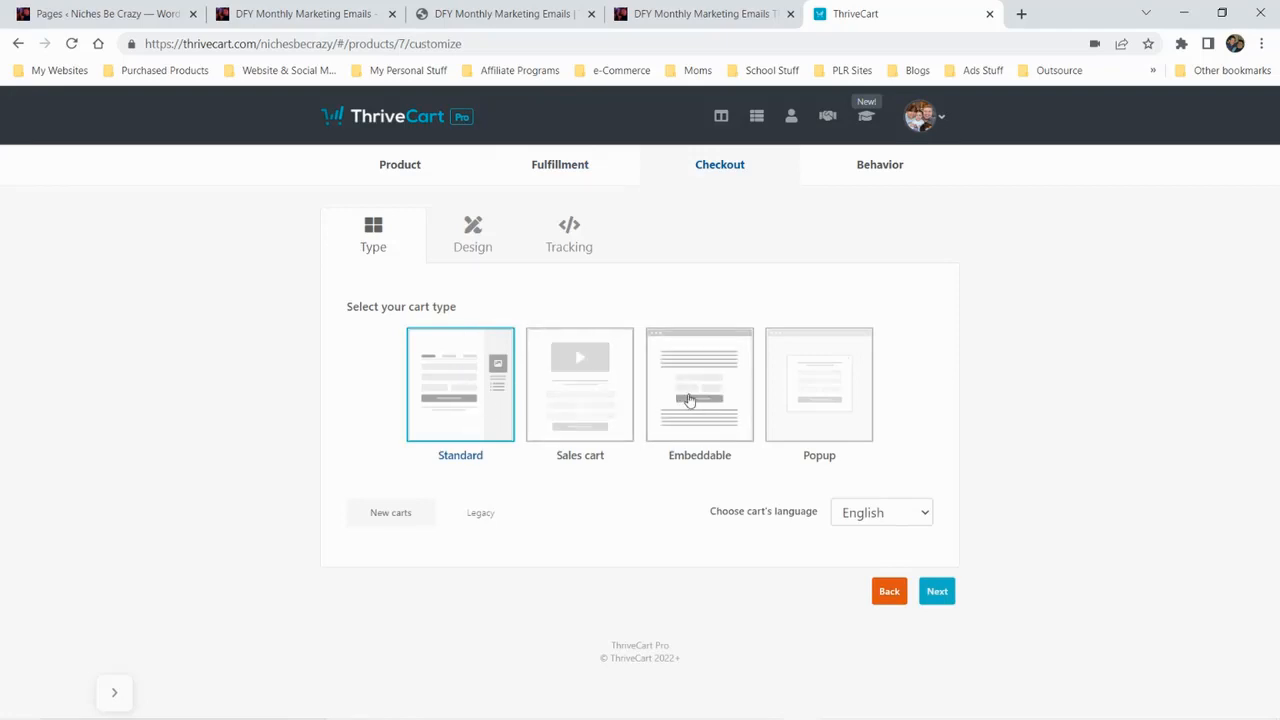
left_click(763, 409)
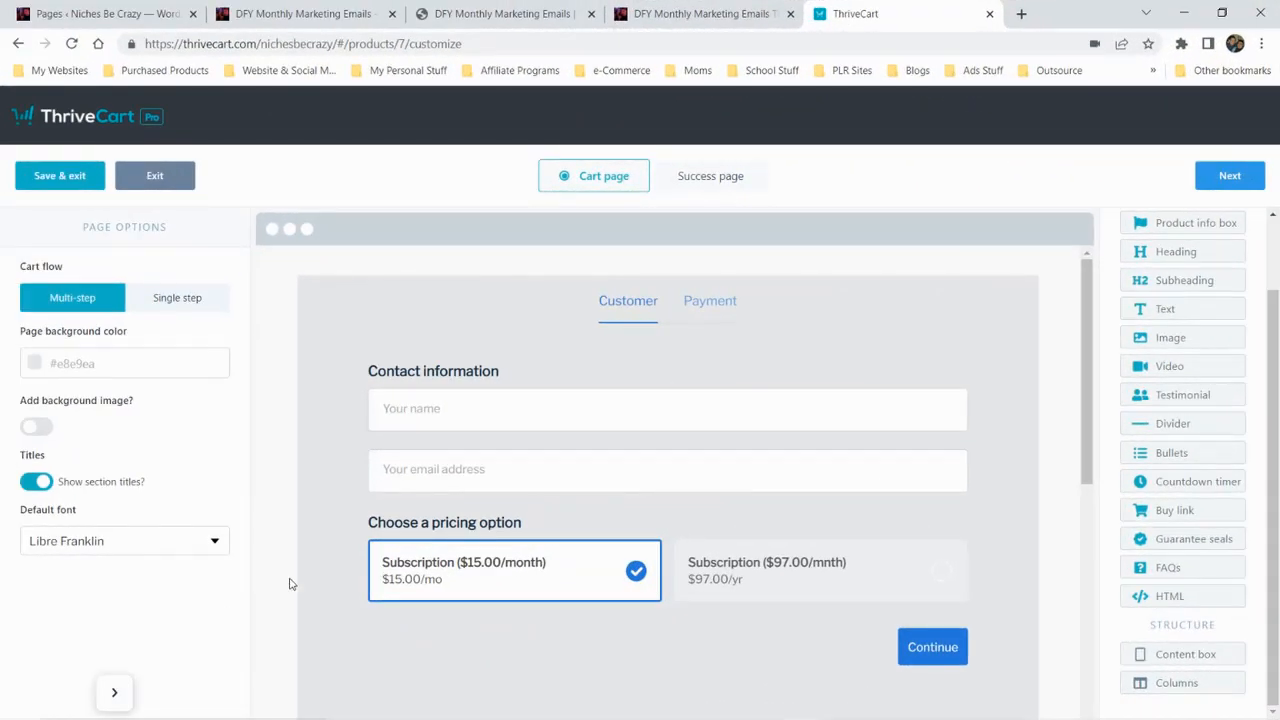
scroll(288, 421, "down", 3)
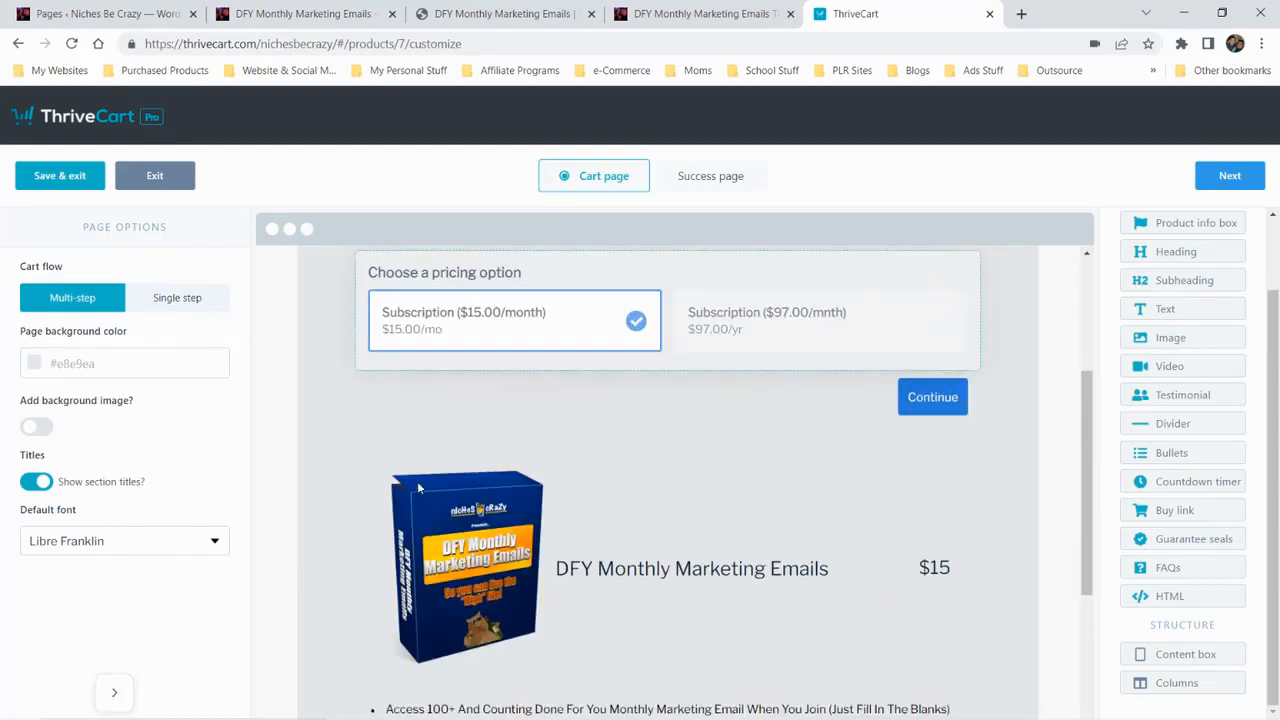
scroll(288, 421, "down", 4)
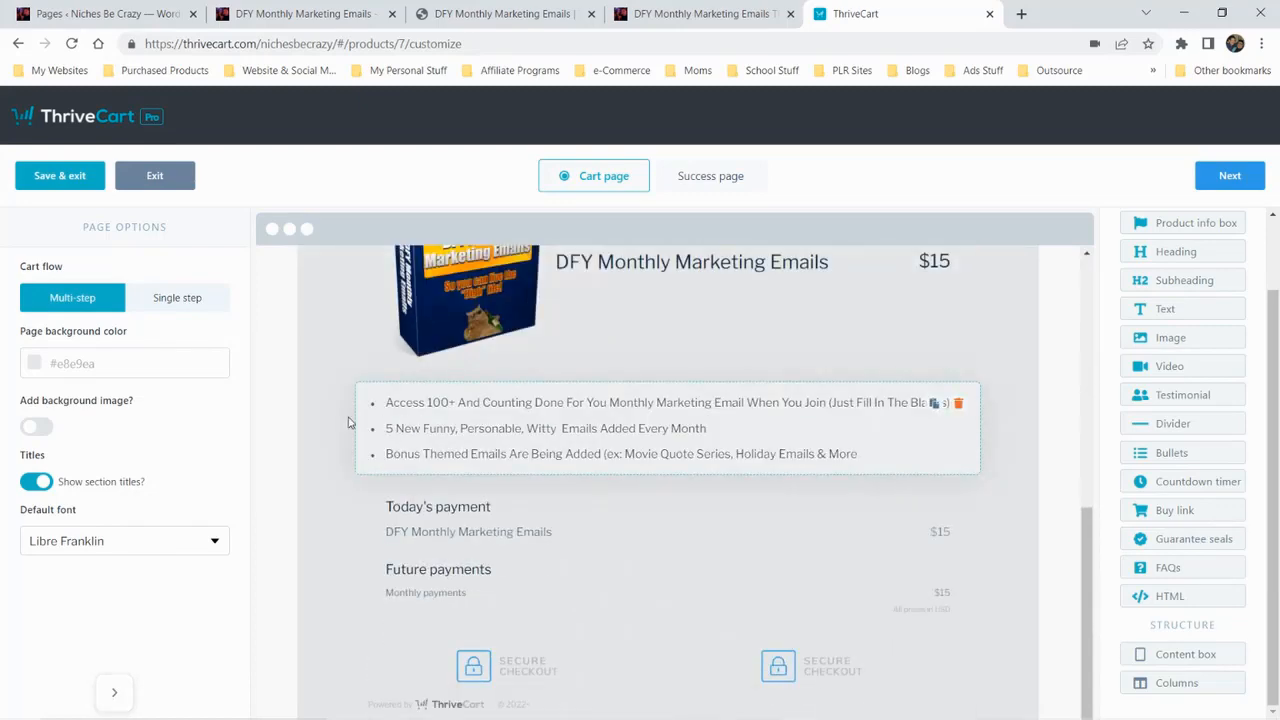
scroll(325, 428, "up", 5)
scroll(325, 428, "up", 2)
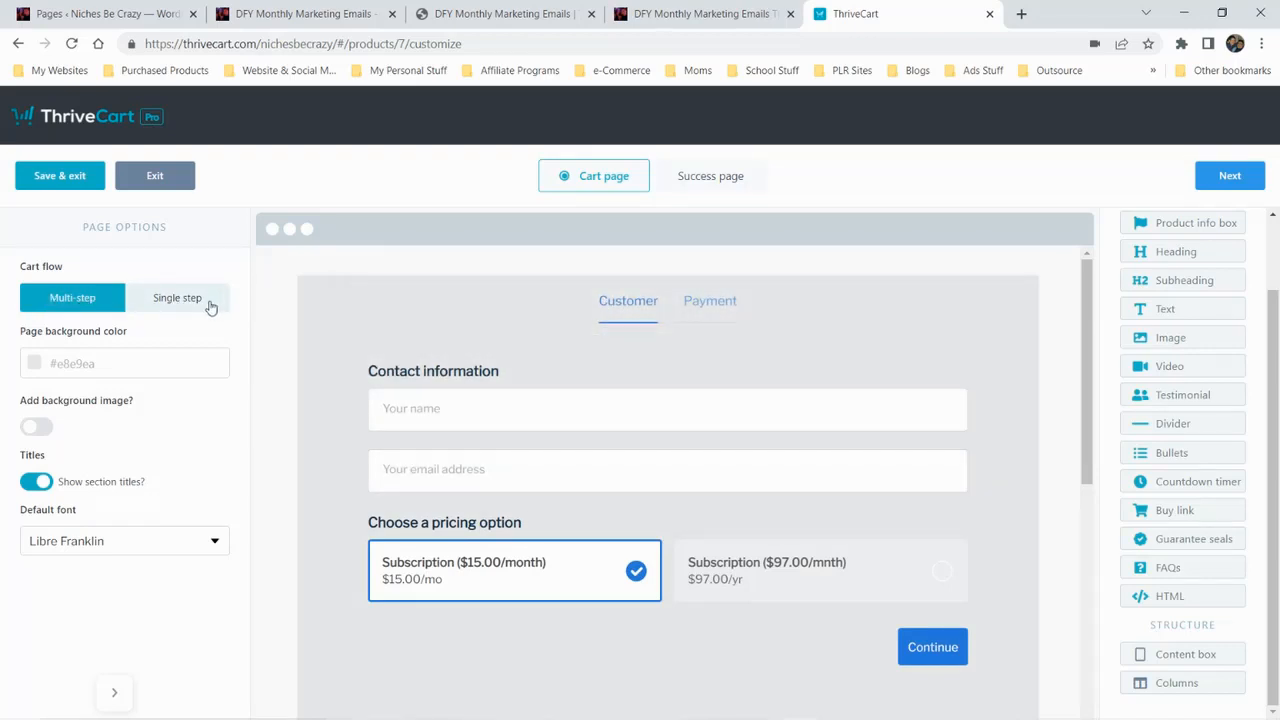
scroll(312, 433, "down", 4)
scroll(302, 428, "down", 1)
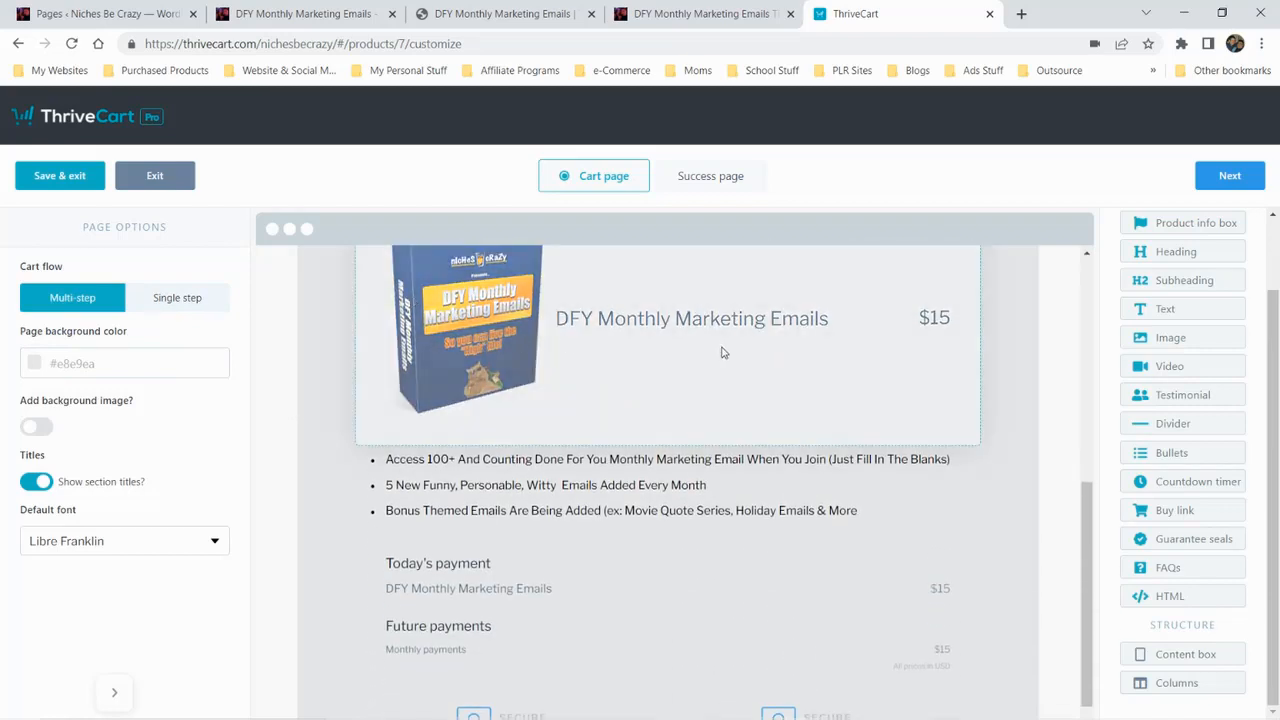
scroll(663, 360, "up", 2)
scroll(750, 430, "down", 3)
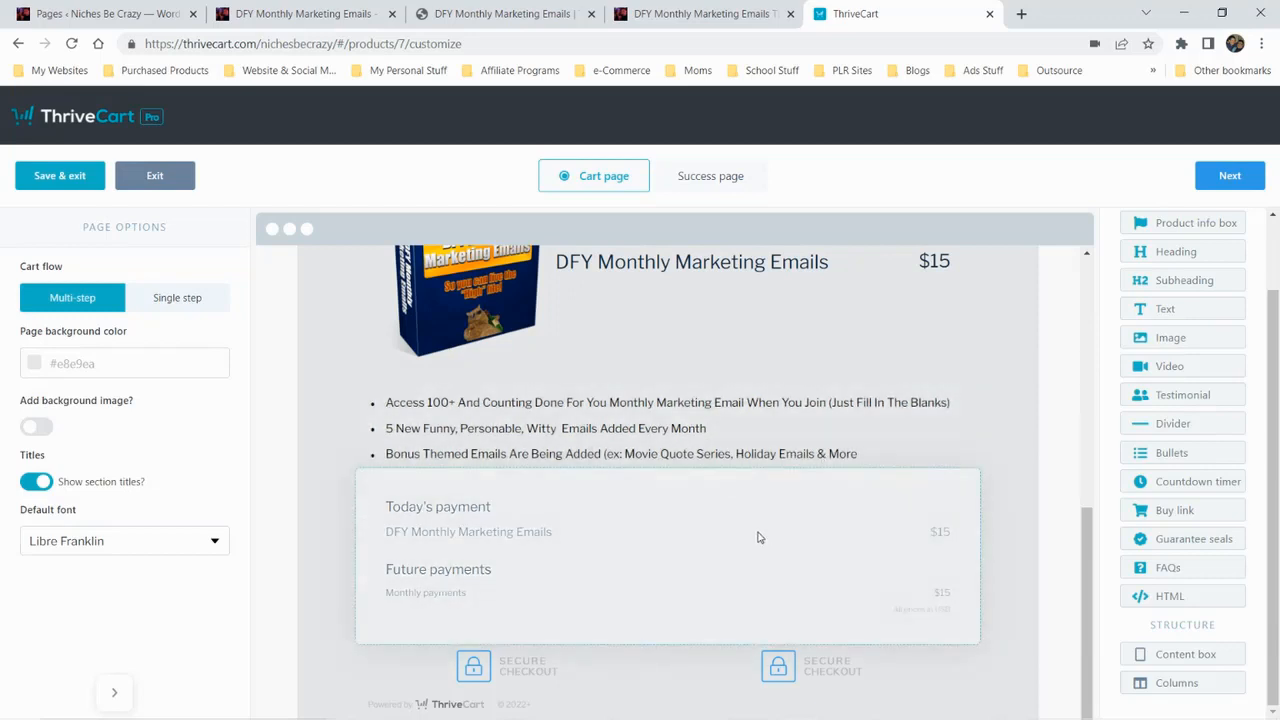
scroll(710, 513, "up", 3)
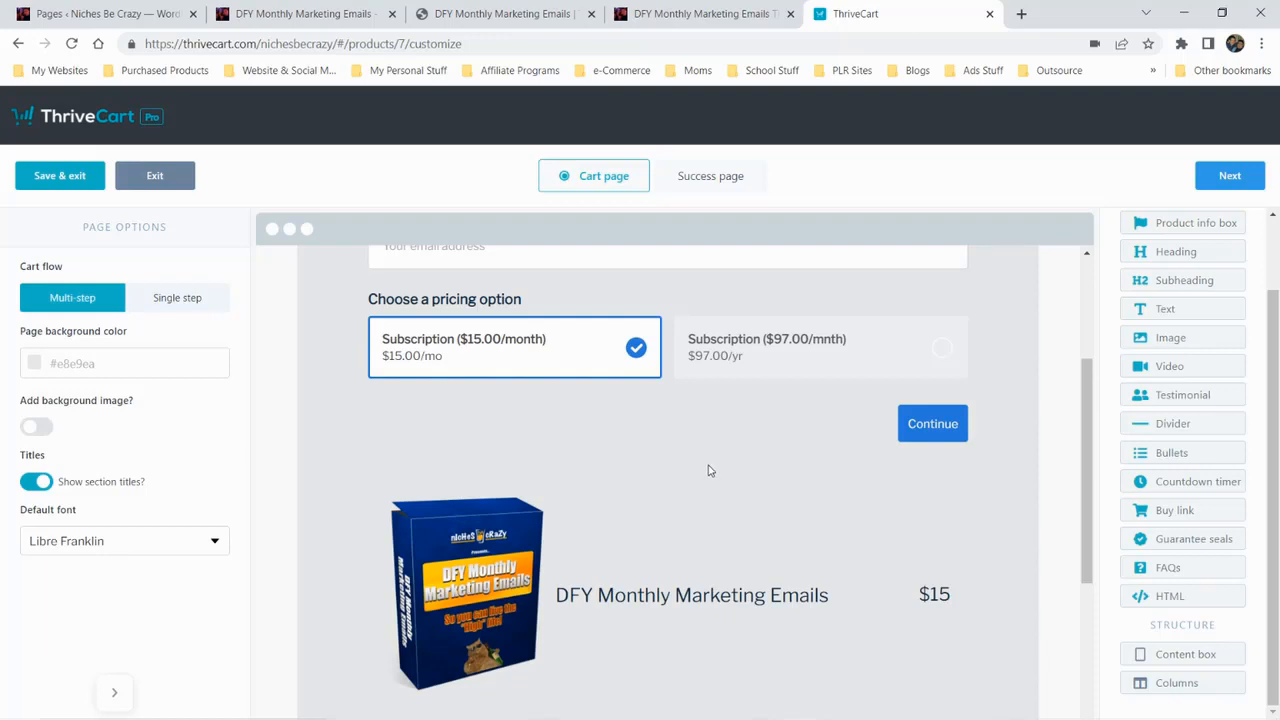
scroll(708, 470, "down", 3)
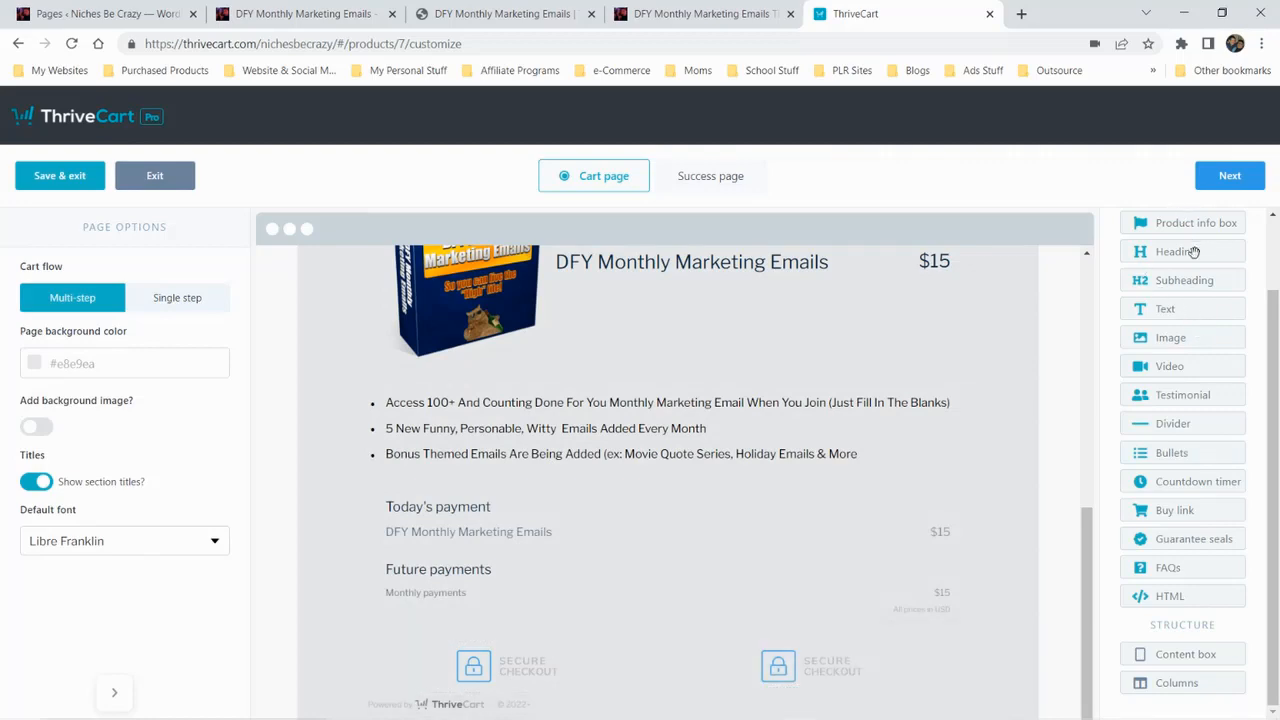
Review the cart page's customer step, glance at the success page, and examine the cart's product details and payment summary
scroll(980, 526, "up", 5)
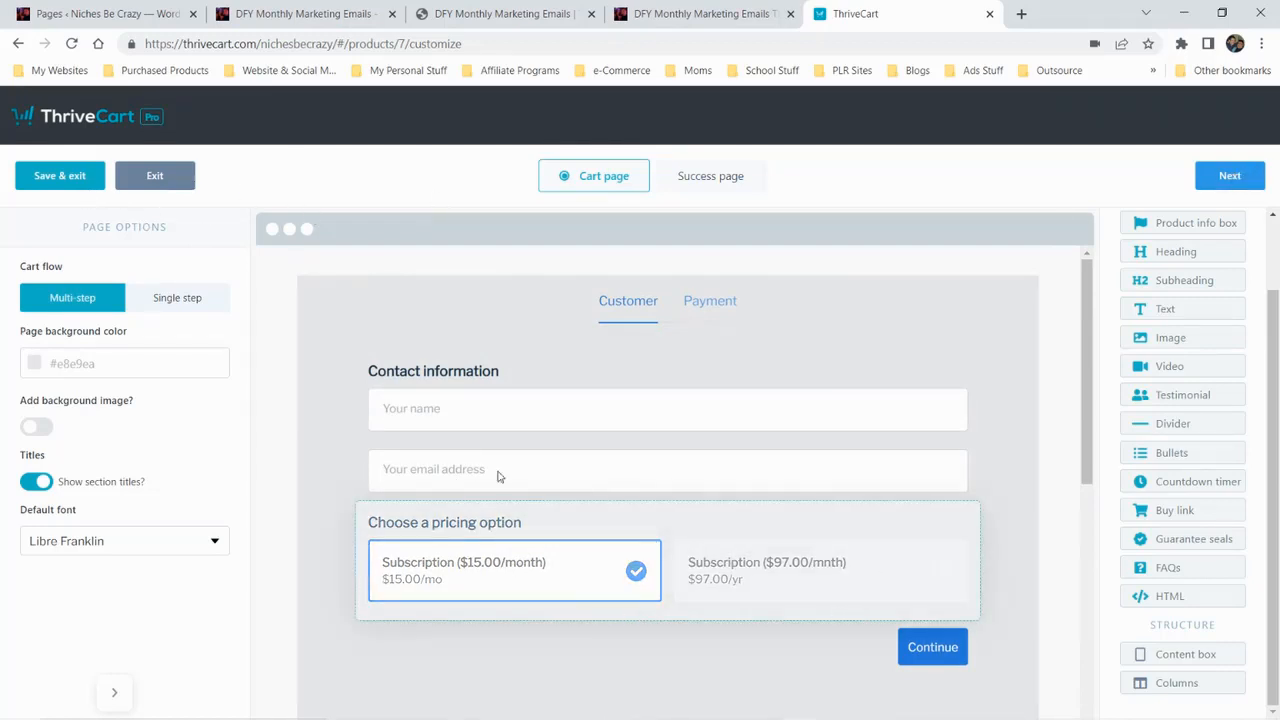
scroll(715, 504, "down", 3)
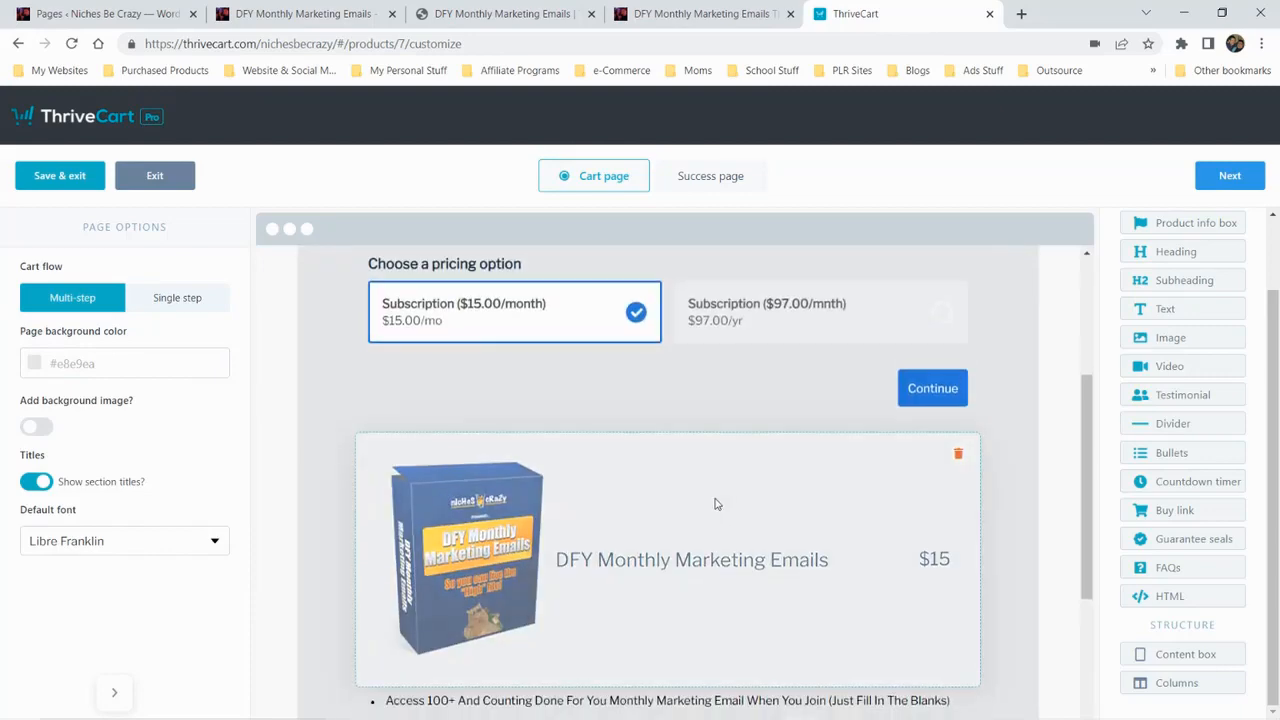
scroll(715, 504, "down", 3)
scroll(1080, 314, "up", 5)
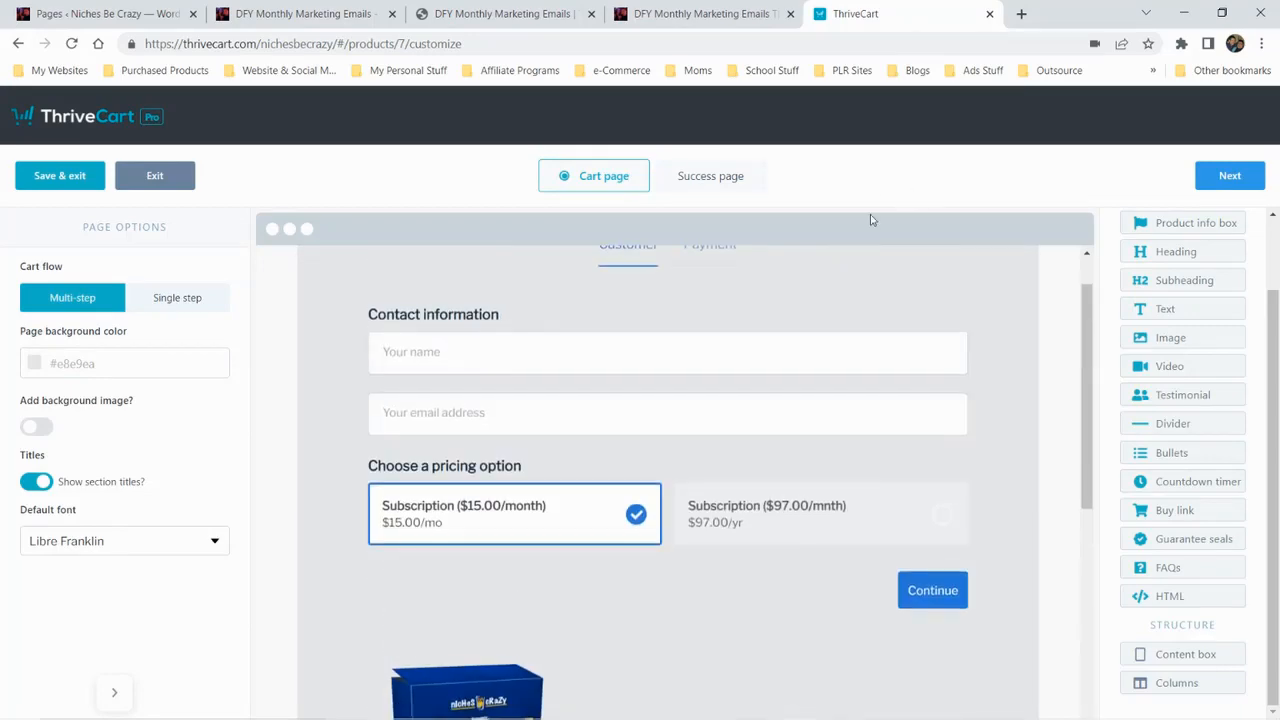
left_click(715, 178)
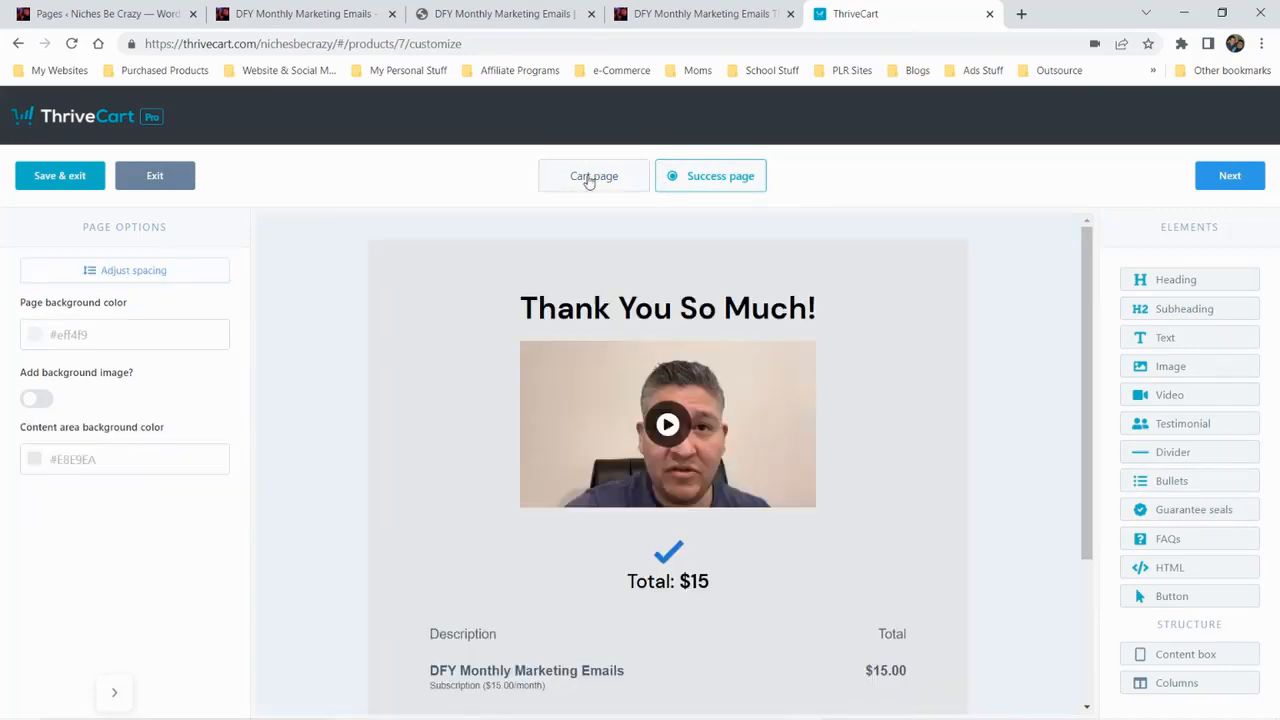
left_click(589, 177)
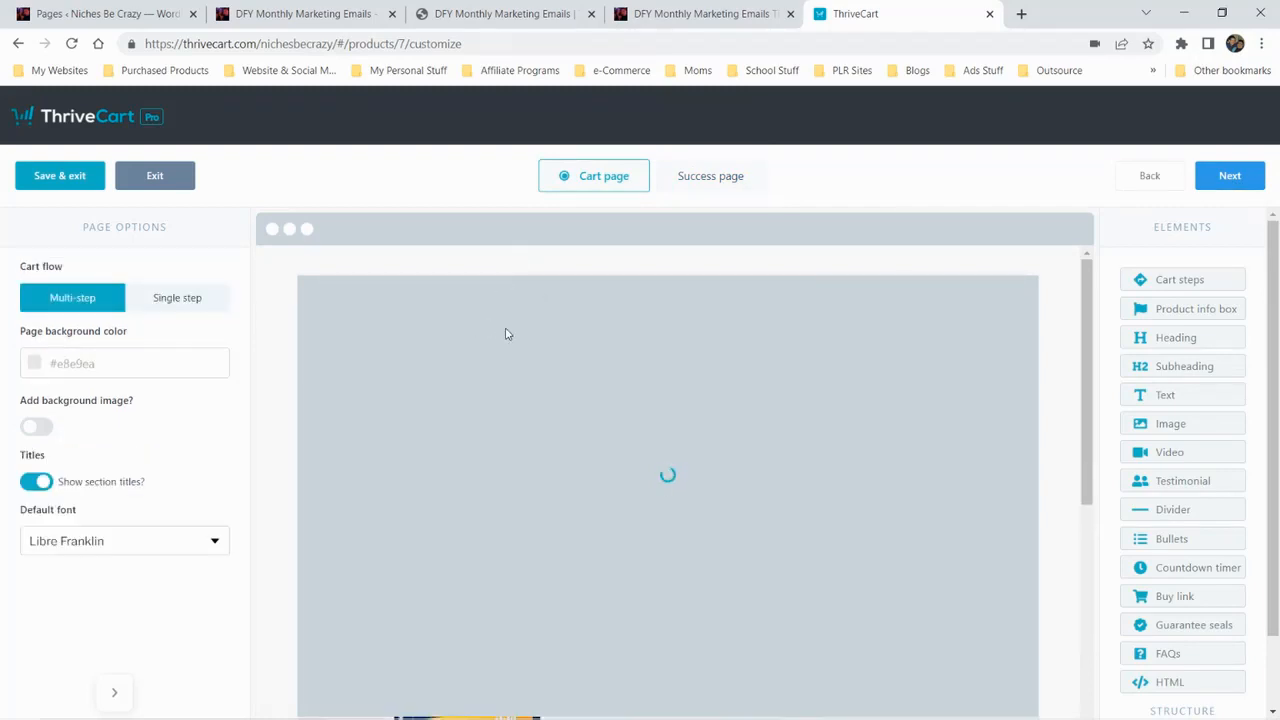
scroll(311, 407, "down", 4)
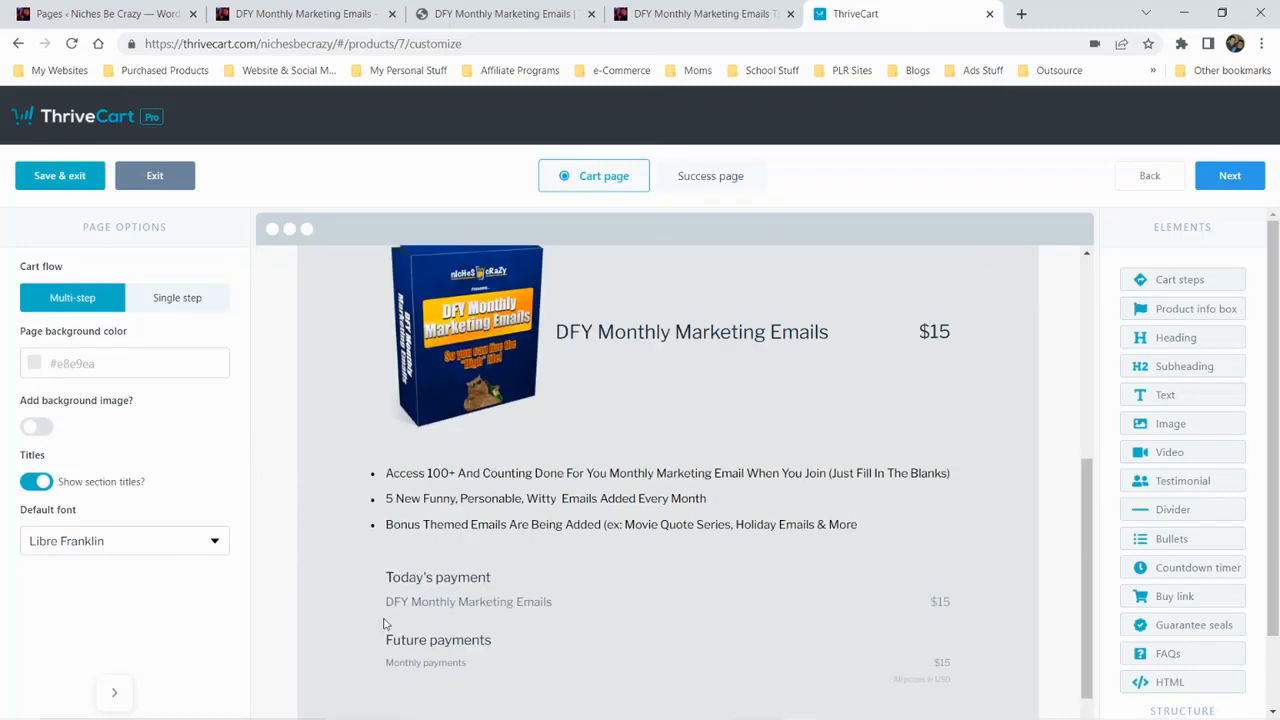
scroll(1080, 540, "down", 1)
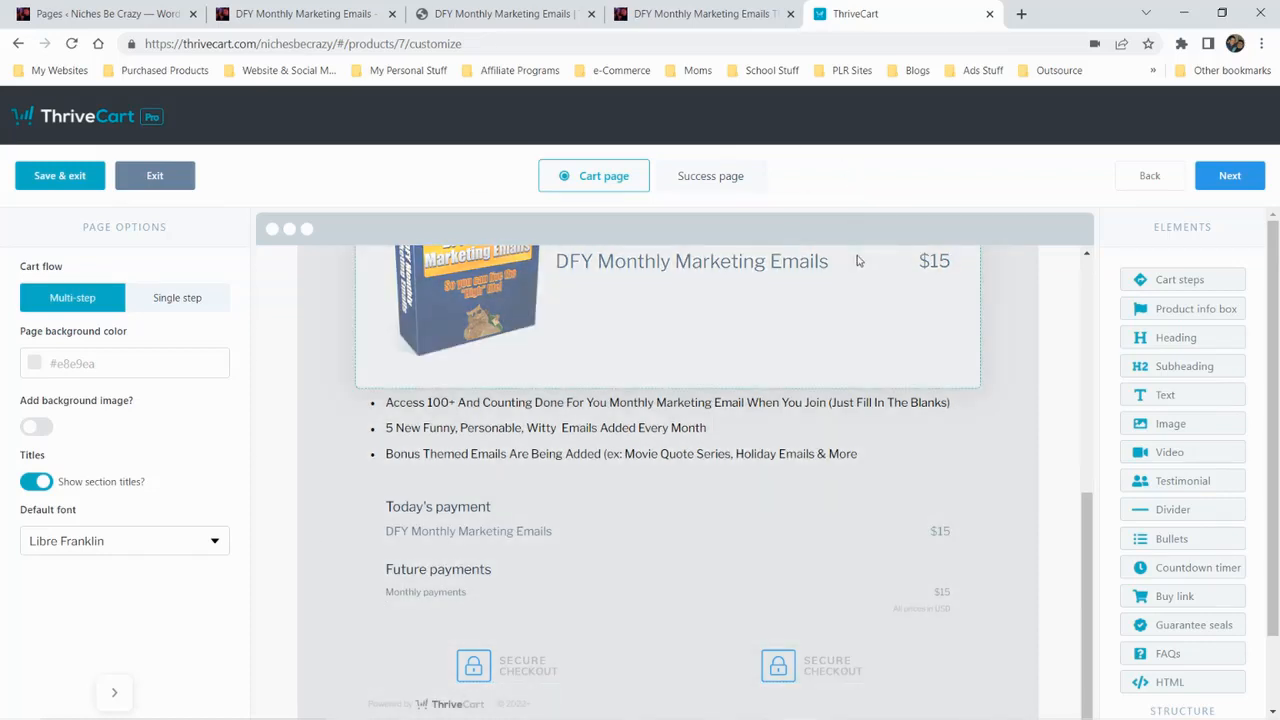
key("super+plus")
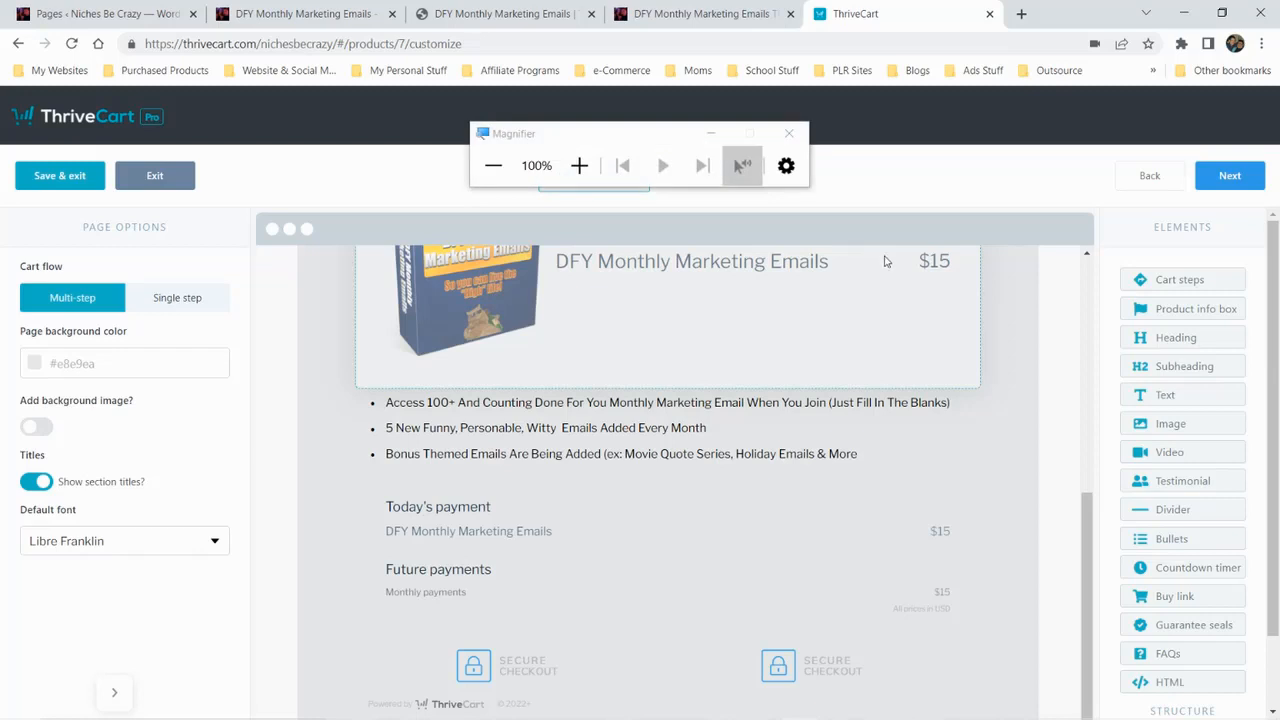
left_click(492, 165)
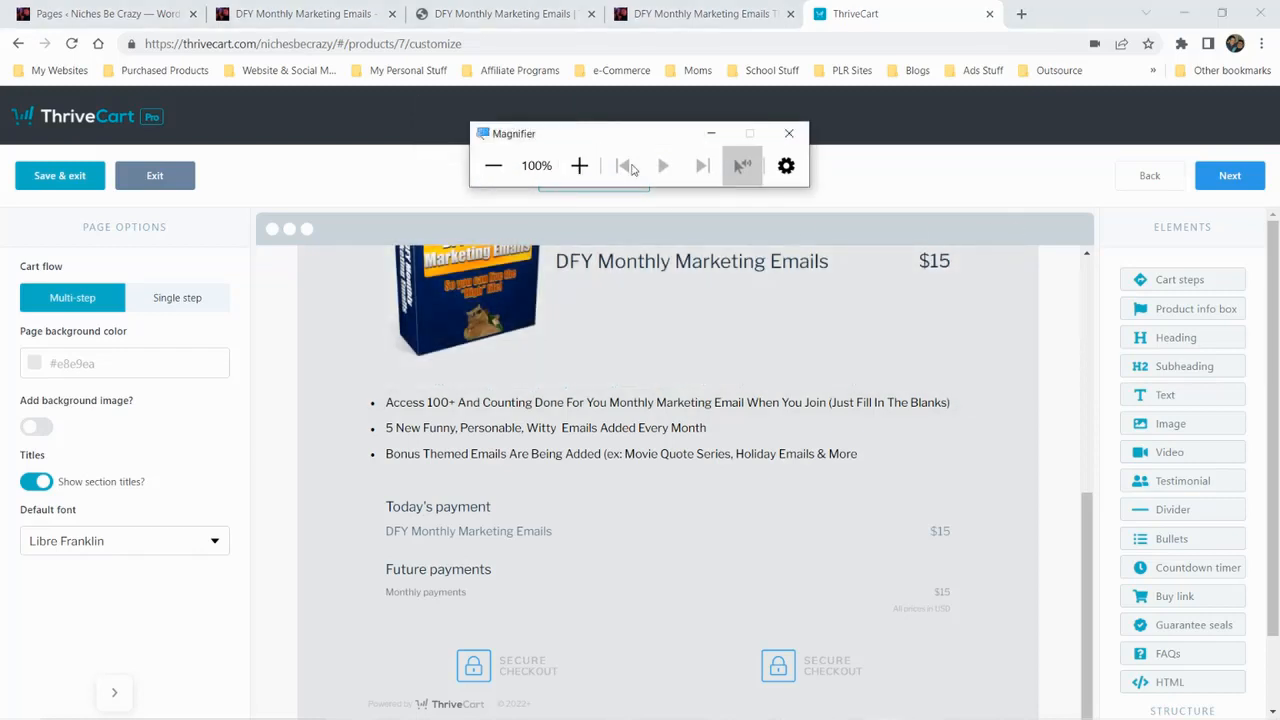
left_click(797, 138)
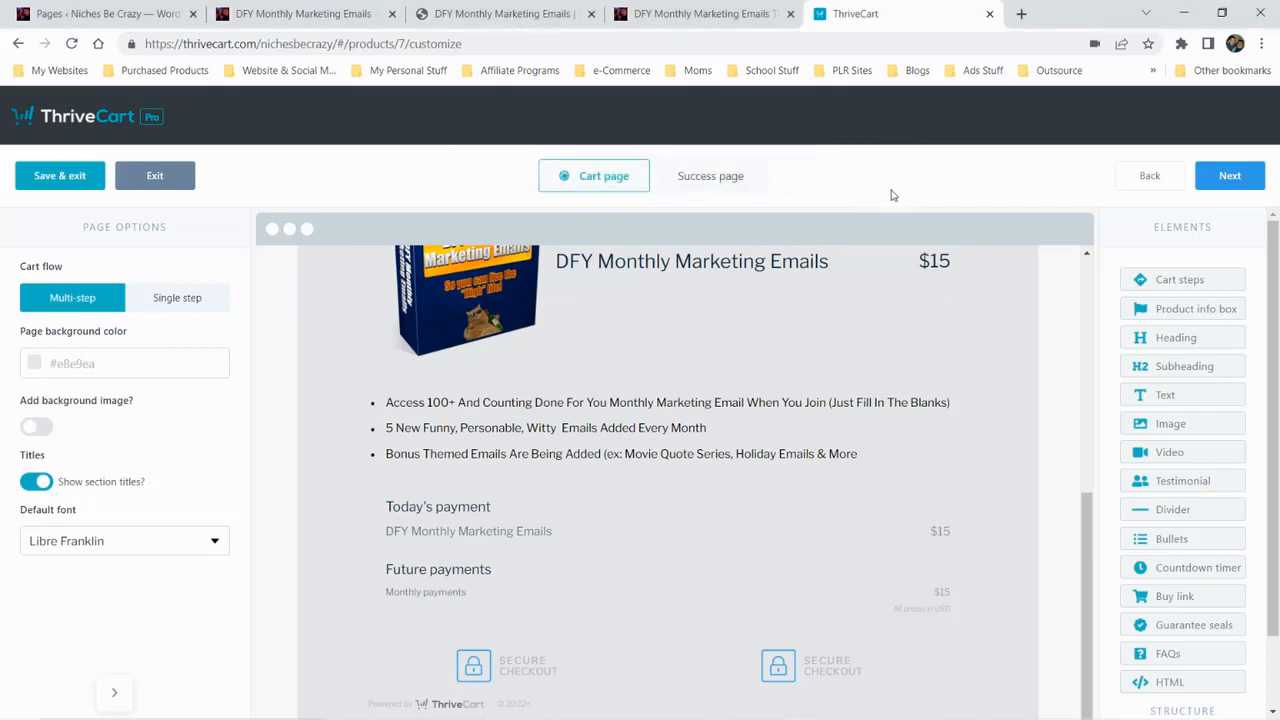
Examine the full layout of the cart's payment step, from the payment methods to the secure checkout seals
key("ctrl+minus")
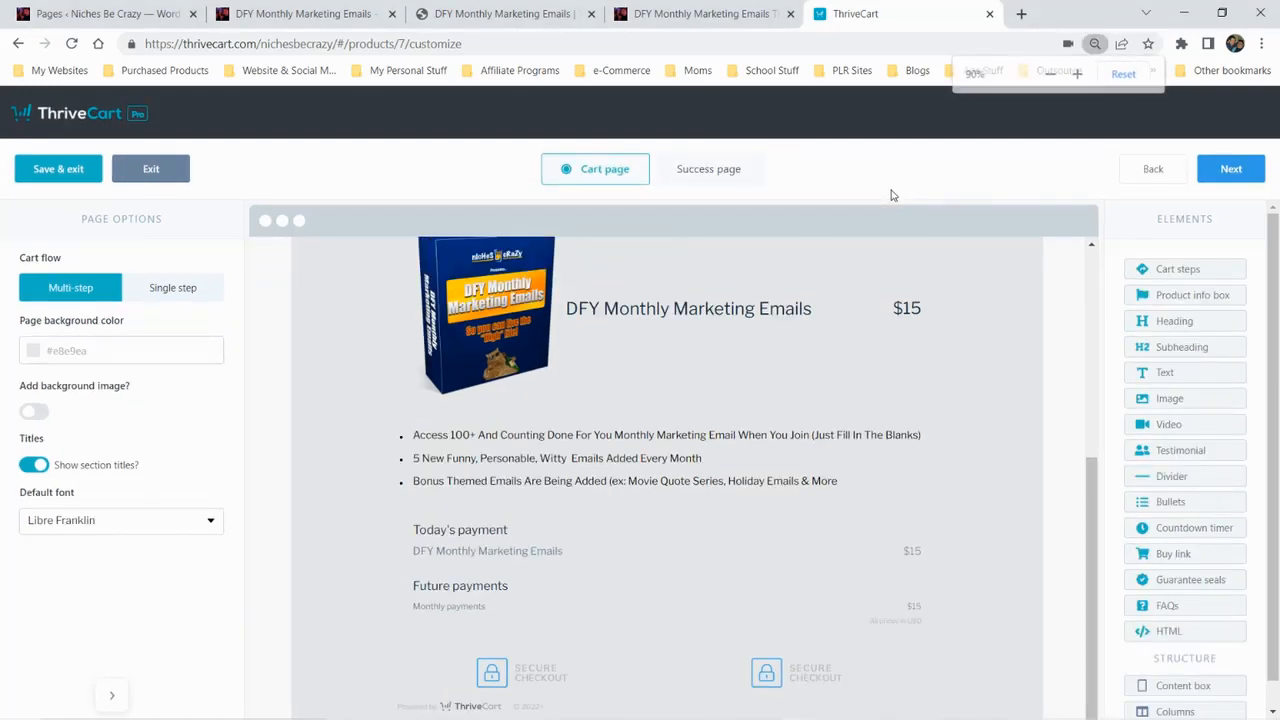
key("ctrl+minus")
key("ctrl+minus")
key("ctrl+minus")
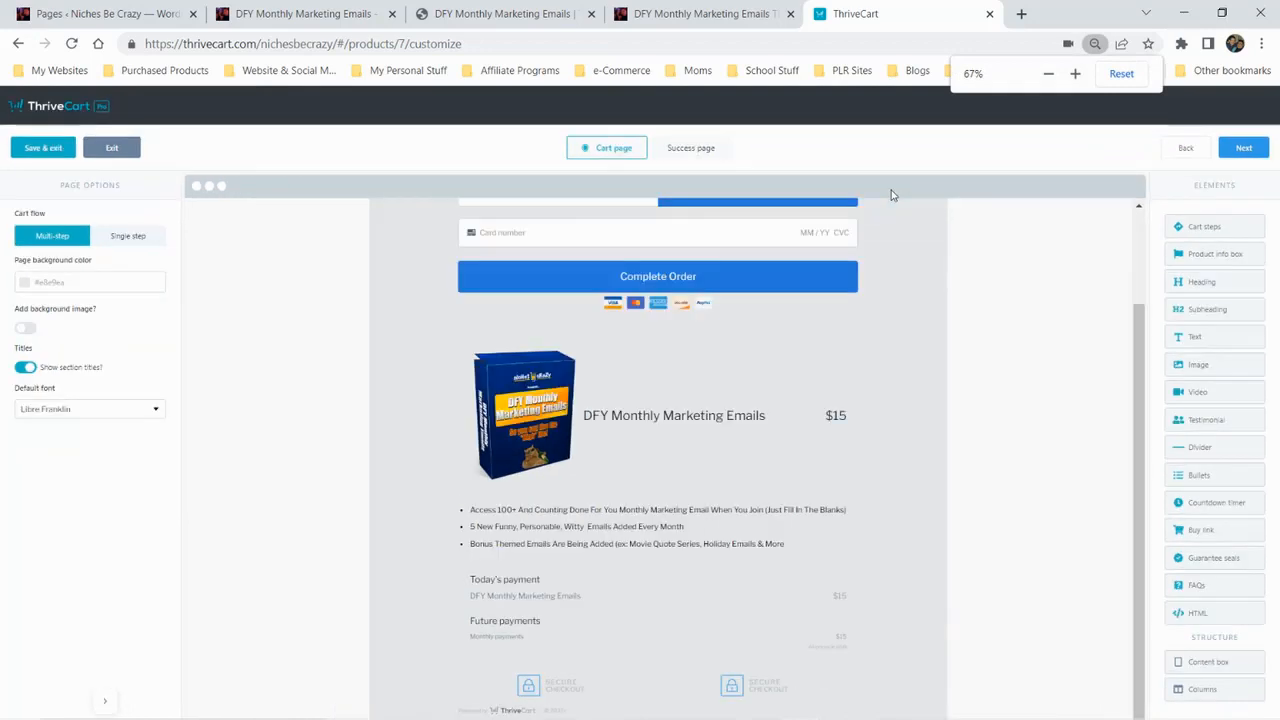
key("ctrl+minus")
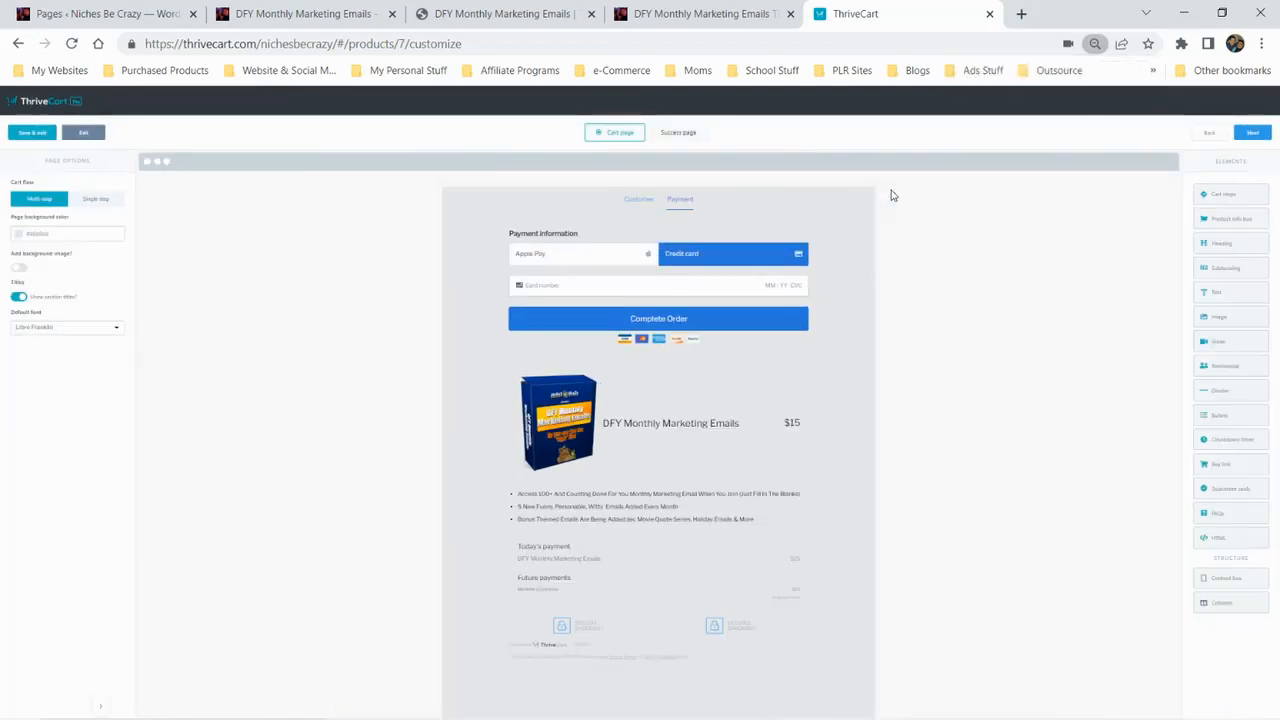
key("ctrl+plus")
key("ctrl+plus")
key("ctrl+plus")
key("ctrl+plus")
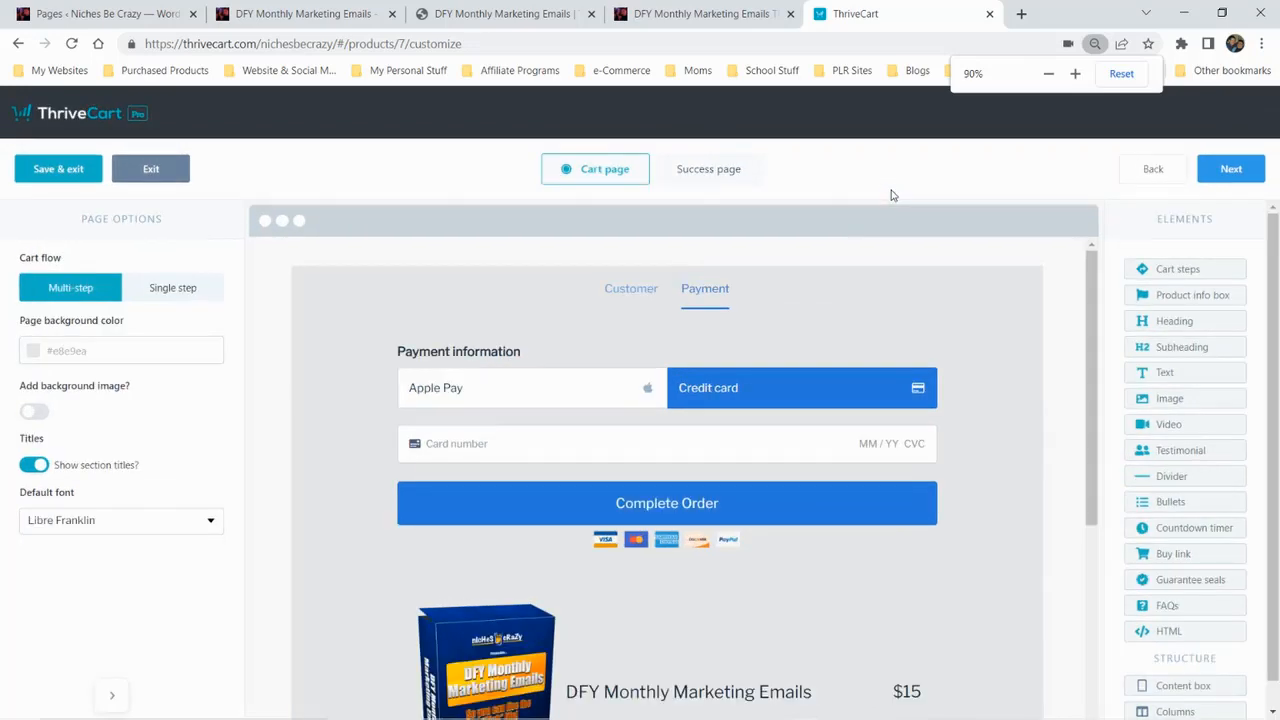
key("ctrl+plus")
scroll(986, 431, "down", 6)
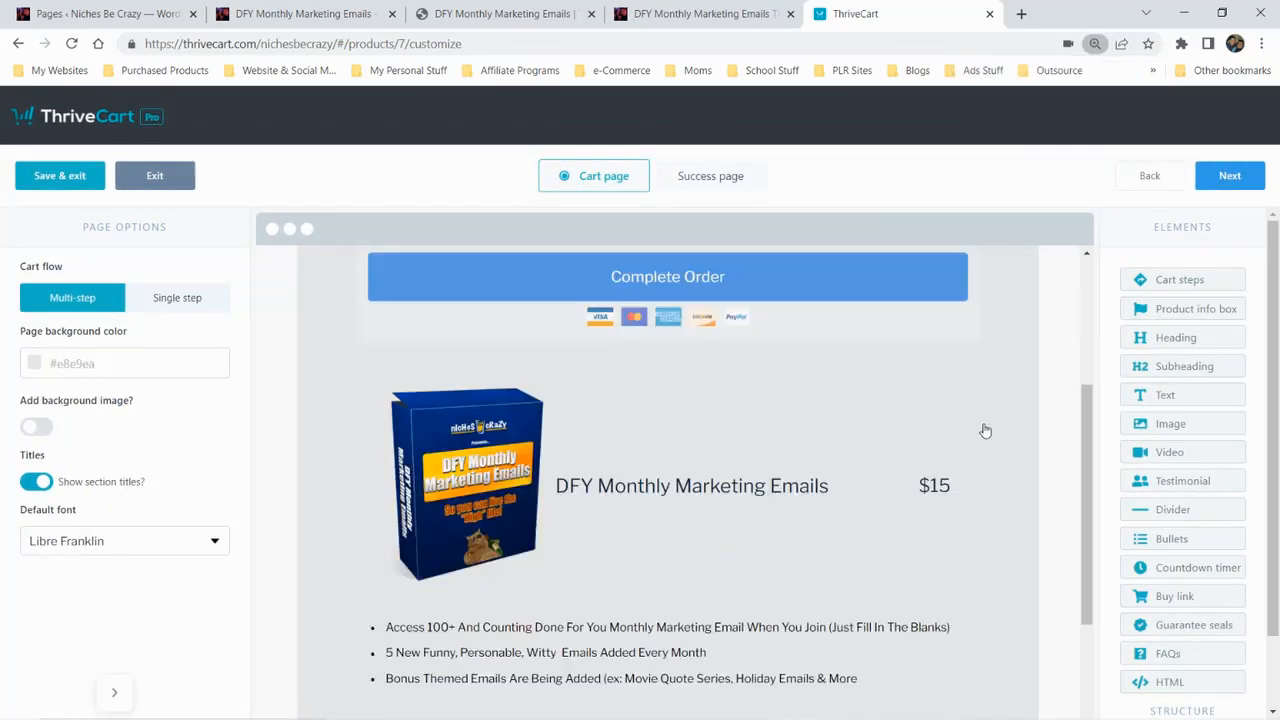
scroll(1027, 442, "up", 4)
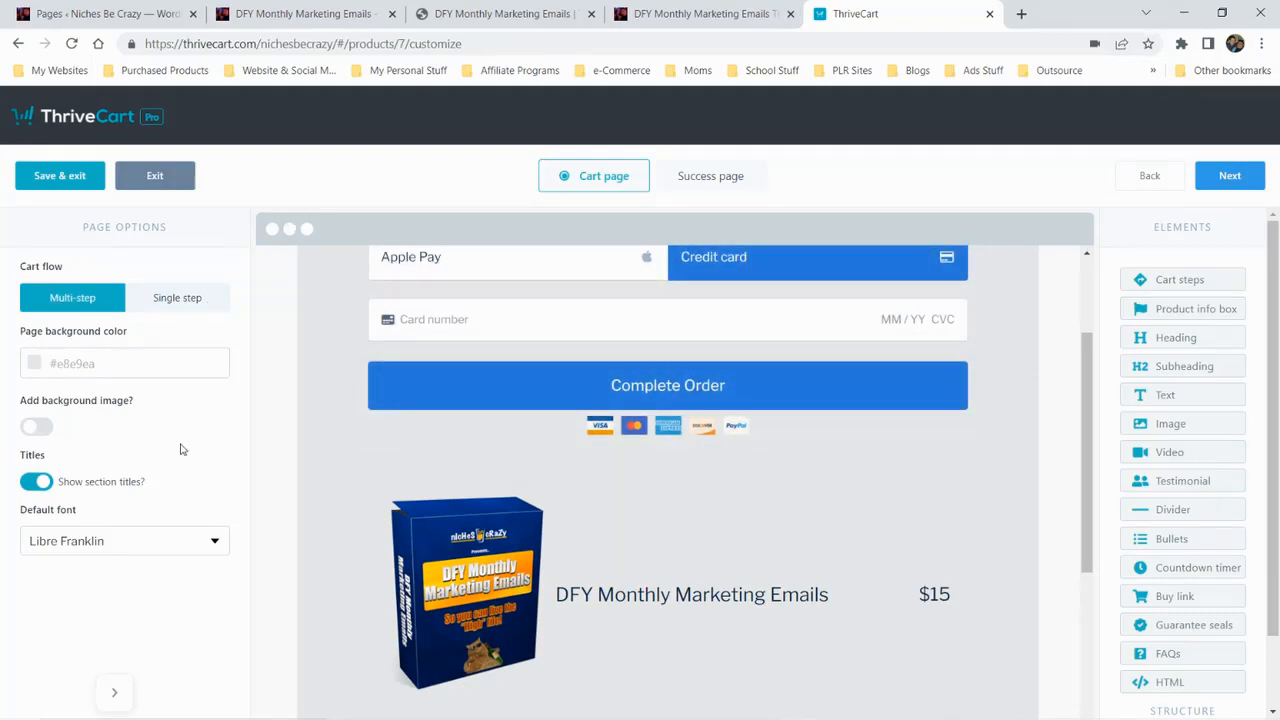
Hide the section titles on the cart page and check the layout of its payment and customer steps
left_click(243, 495)
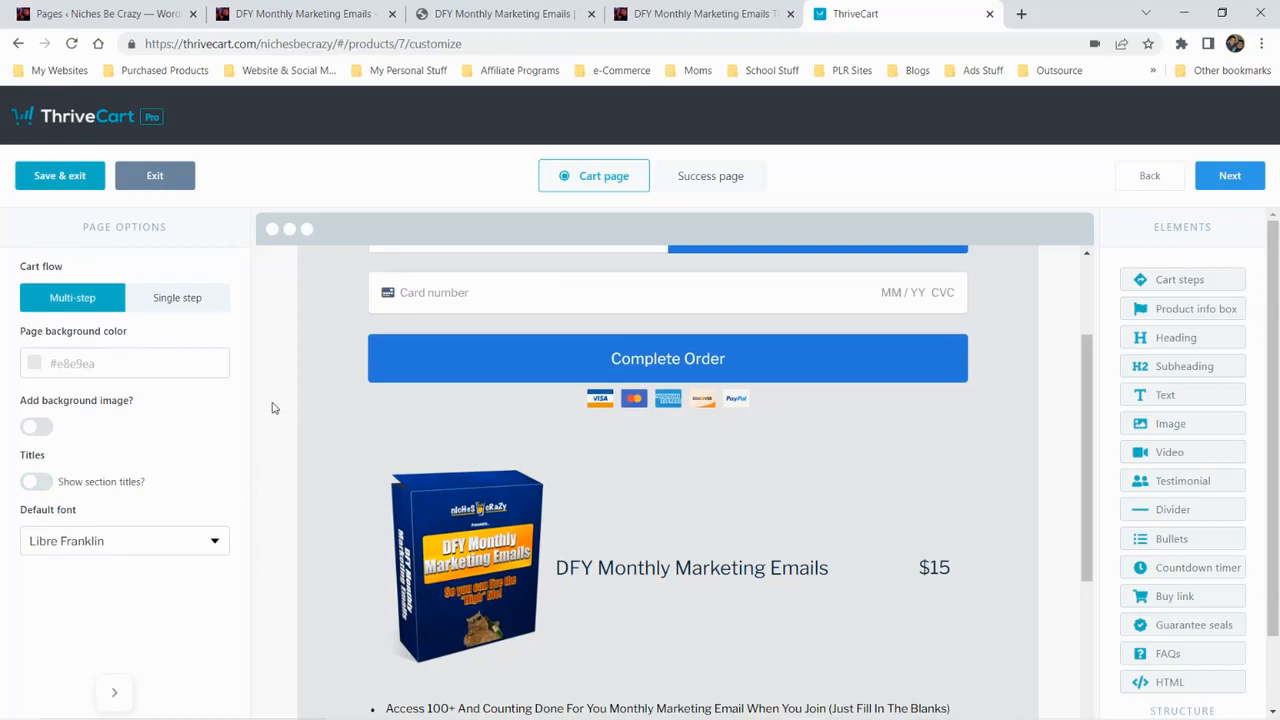
scroll(316, 538, "down", 3)
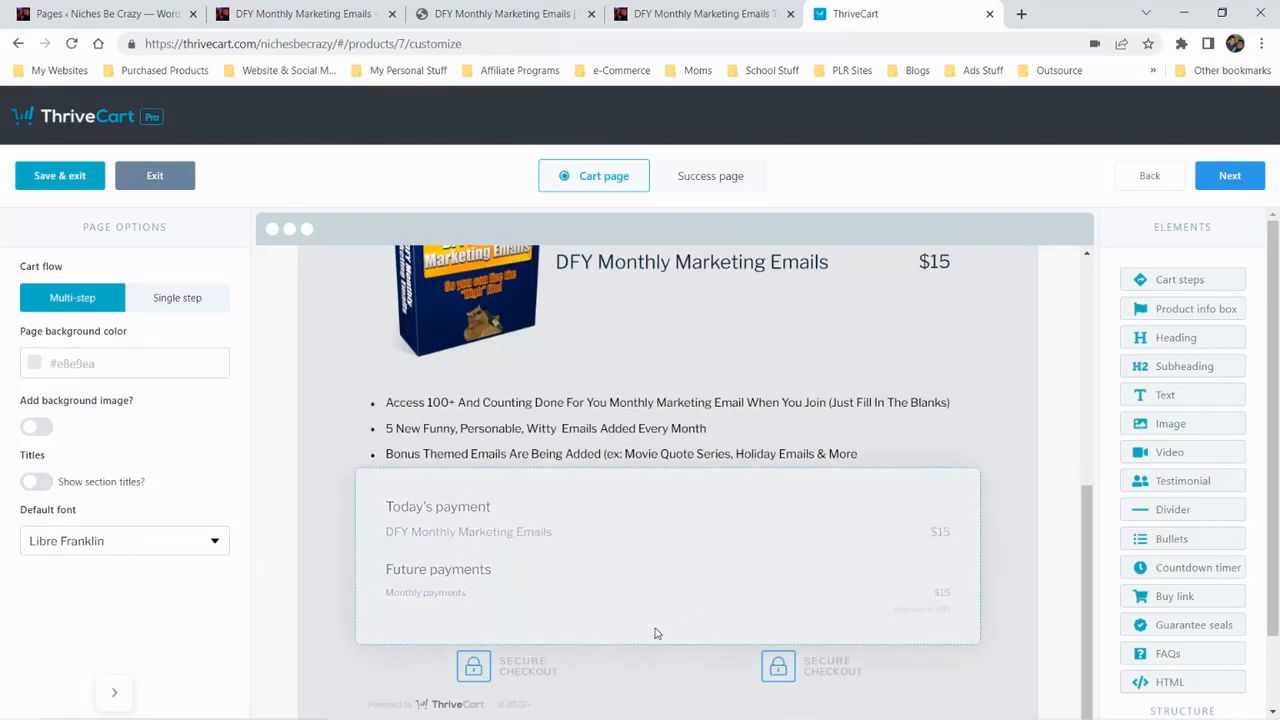
scroll(705, 622, "up", 5)
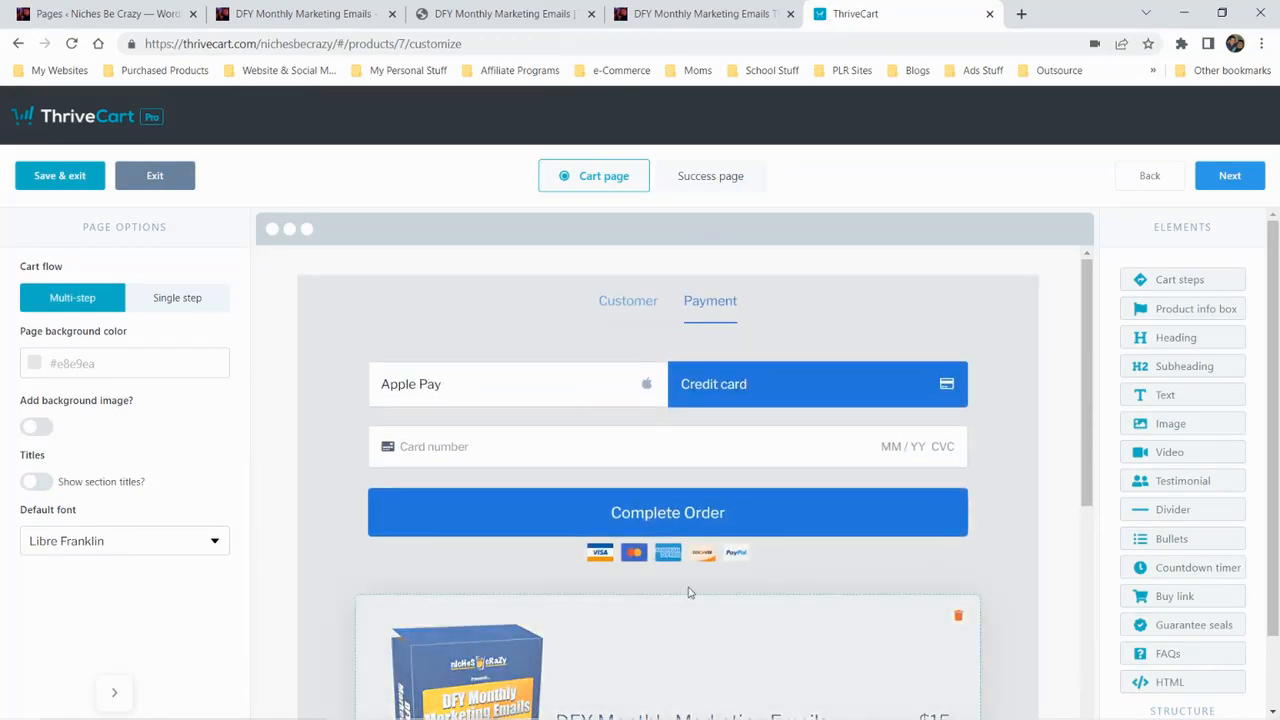
left_click(624, 308)
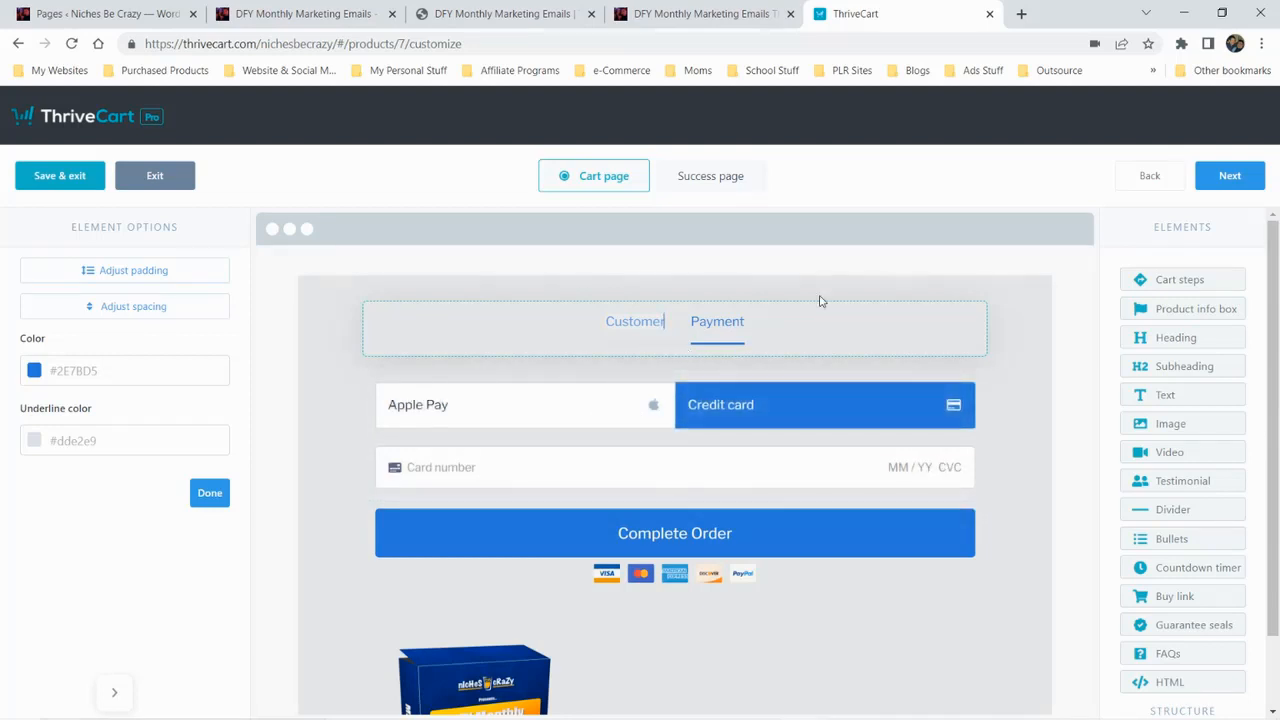
left_click(1143, 180)
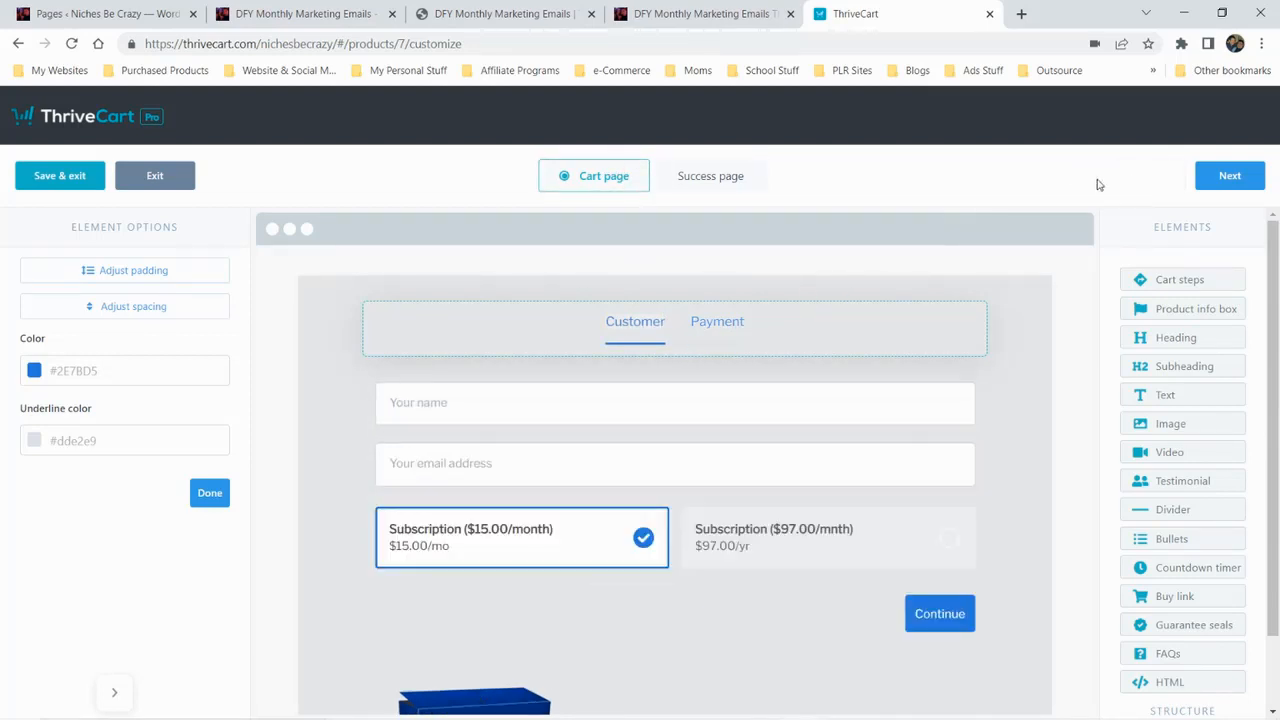
In the contact form's options, try the first + last name format for the customer name and return it to Enabled
left_click(433, 407)
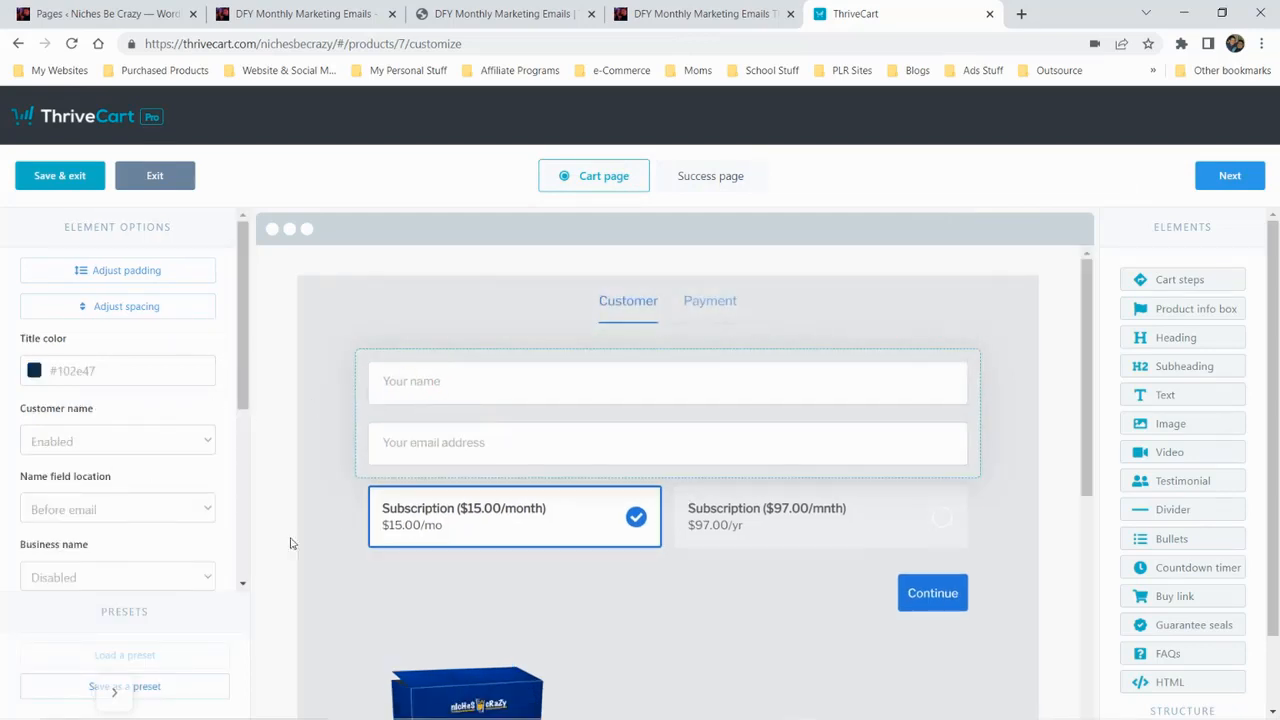
scroll(180, 508, "down", 1)
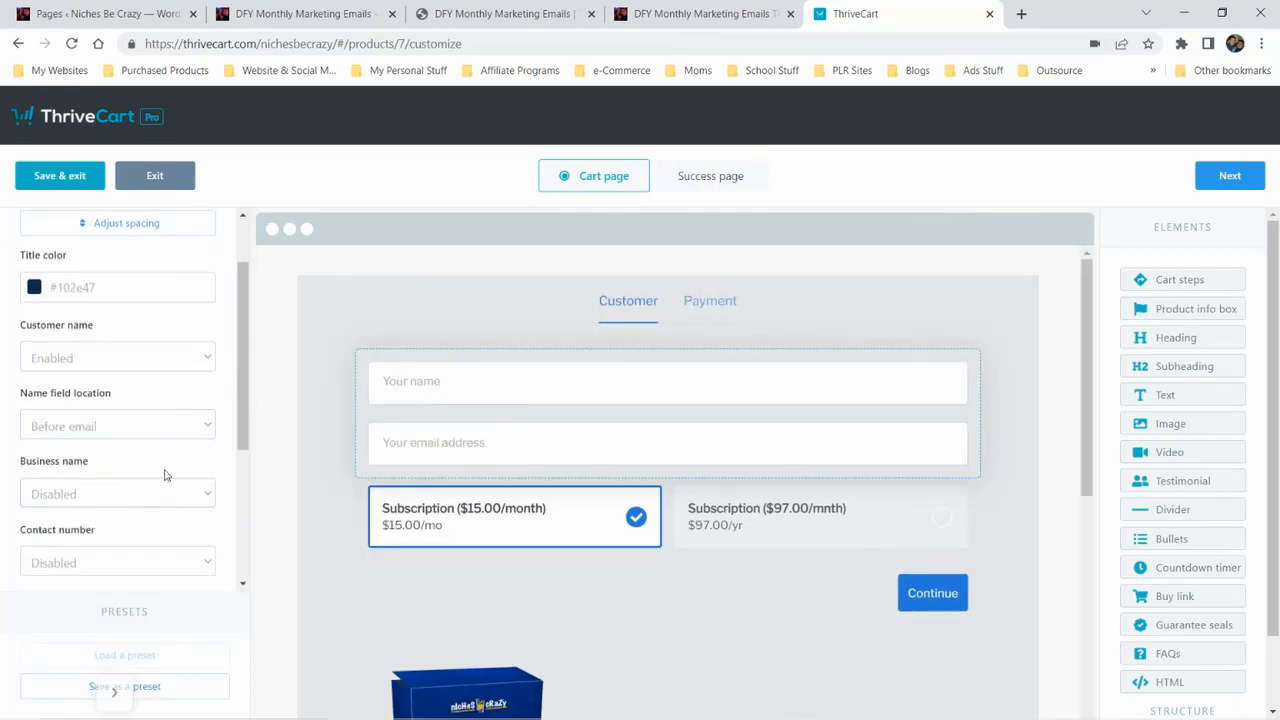
left_click(187, 356)
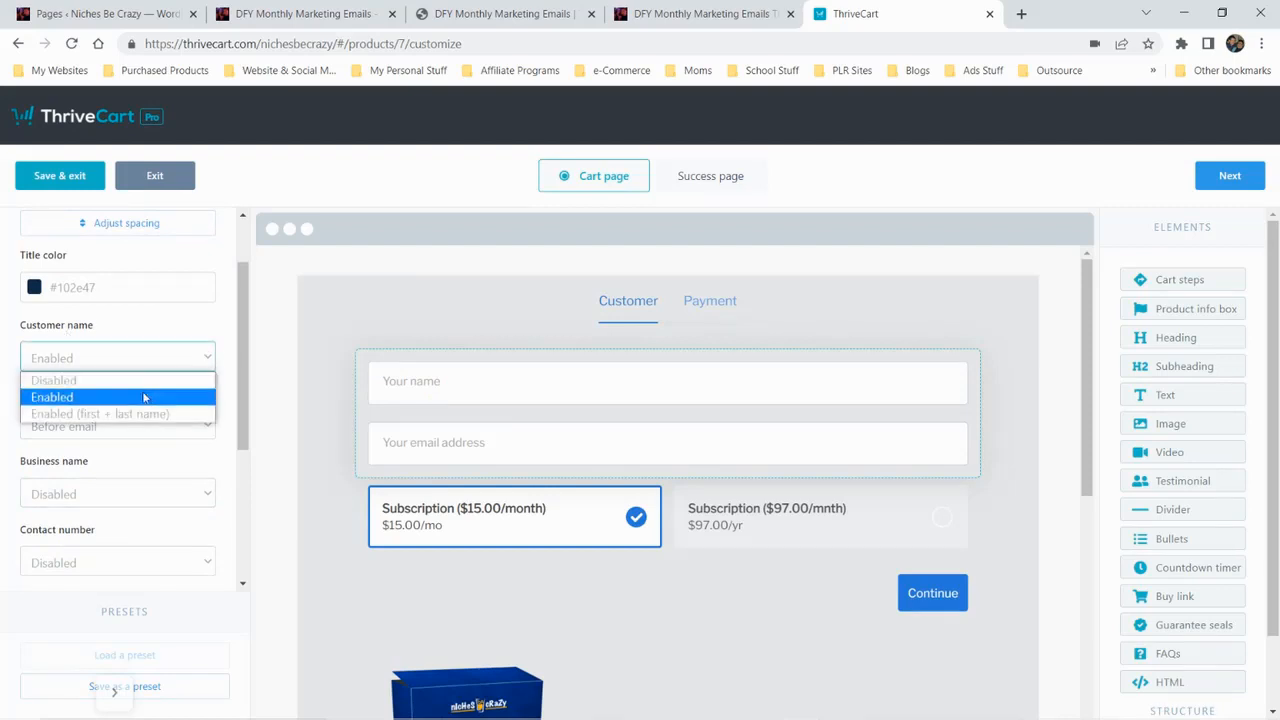
left_click(99, 414)
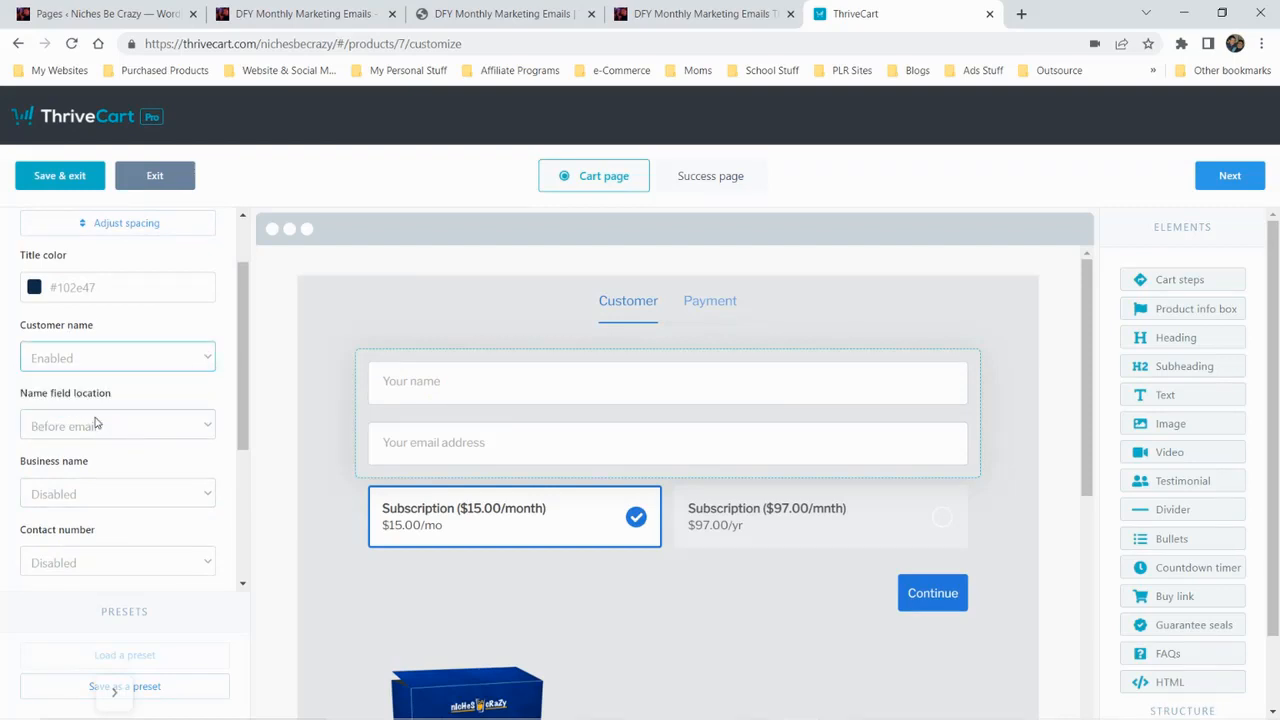
left_click(168, 367)
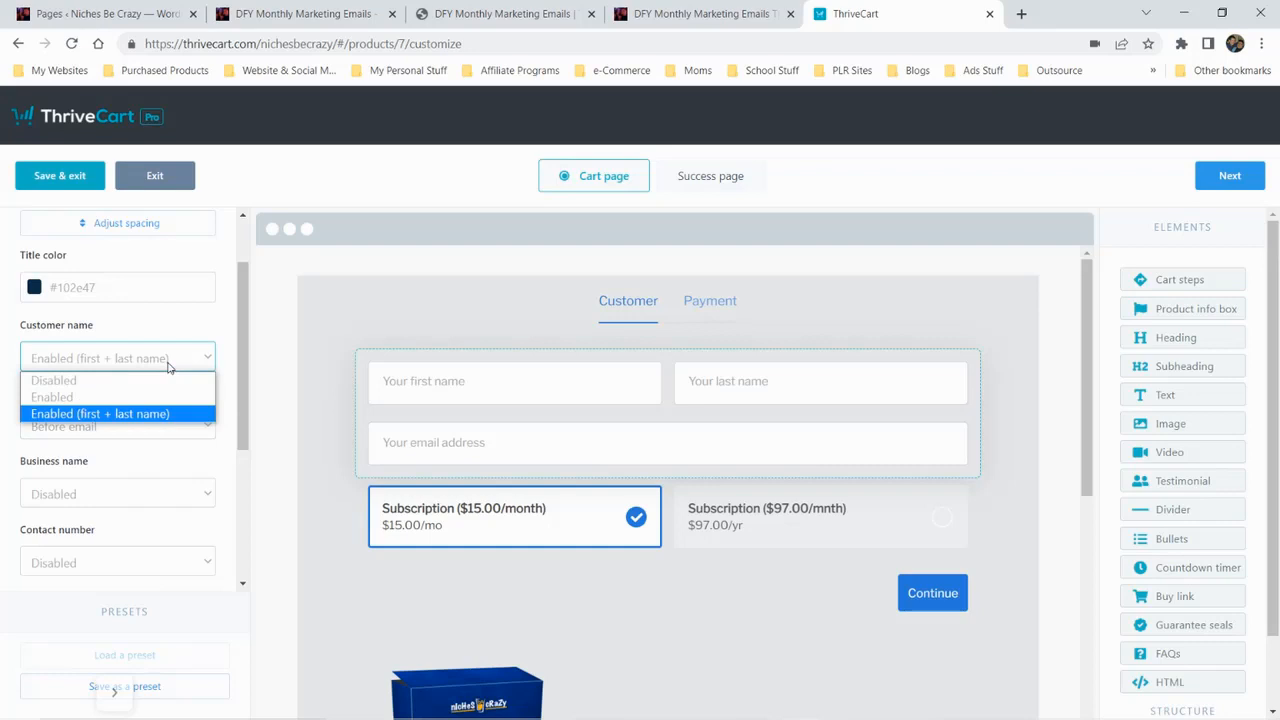
left_click(108, 398)
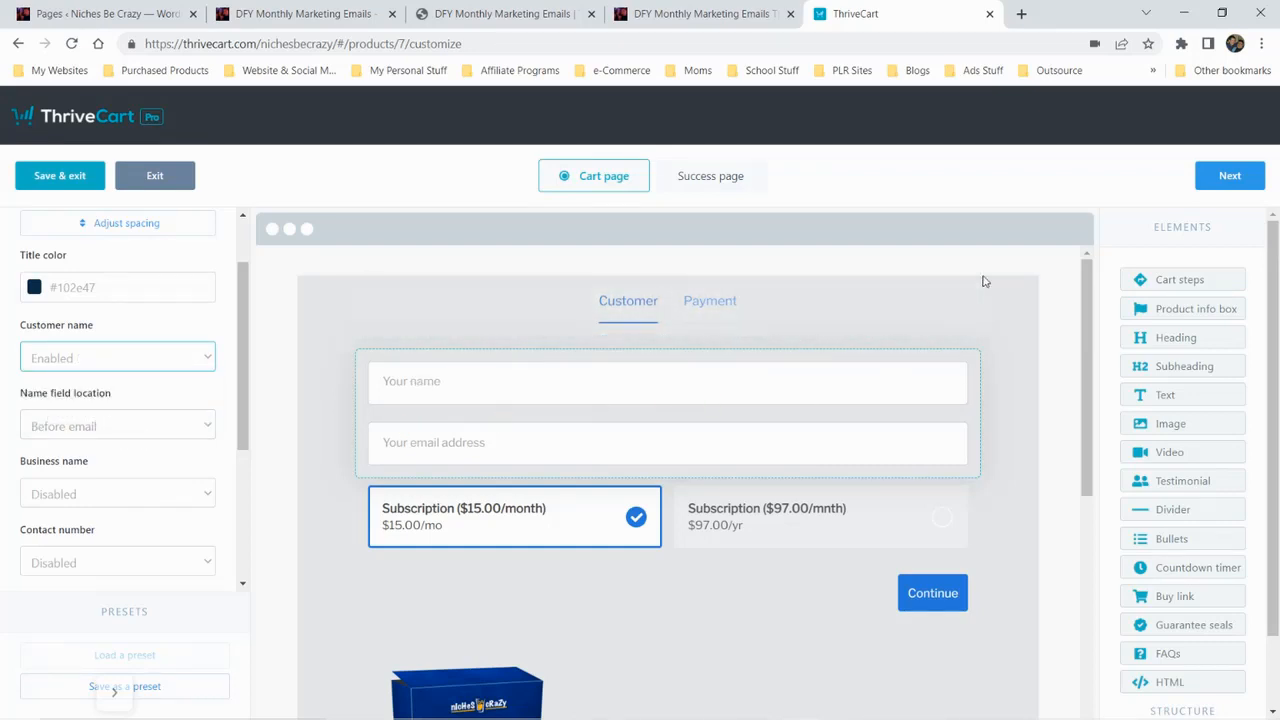
Open the success page design and examine its thank-you video, order total and group and support buttons
left_click(720, 180)
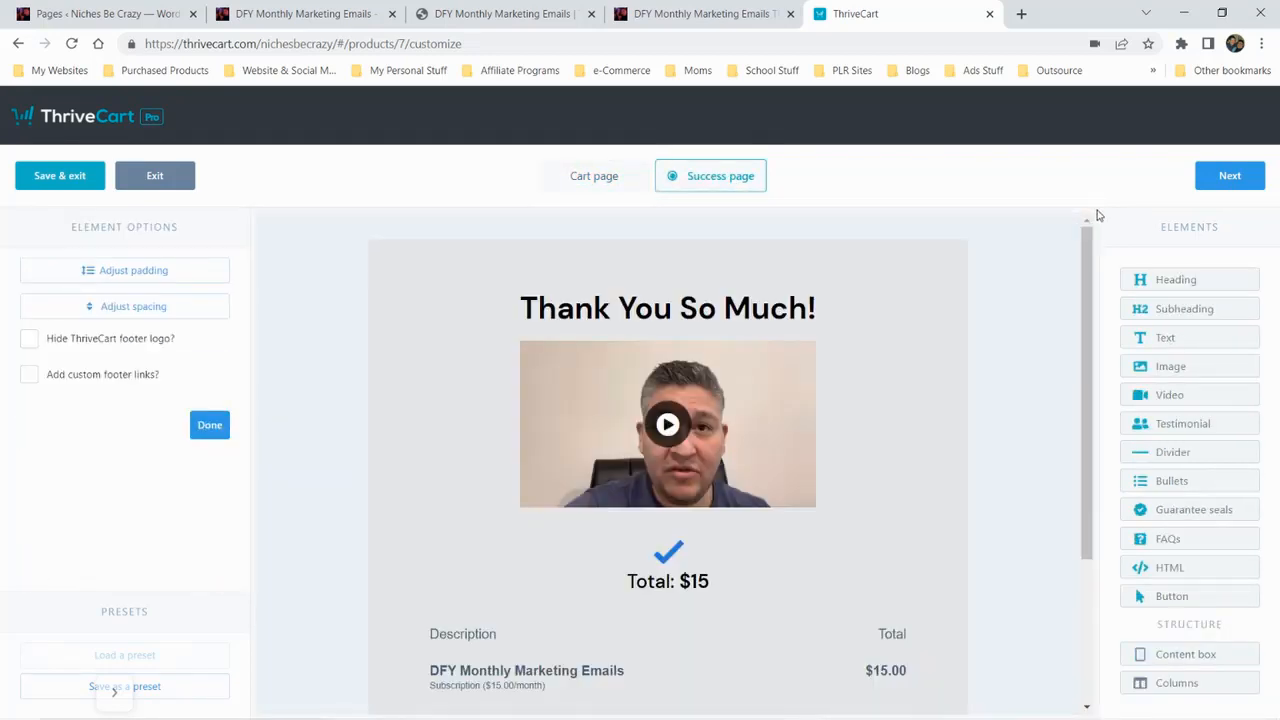
scroll(978, 423, "down", 3)
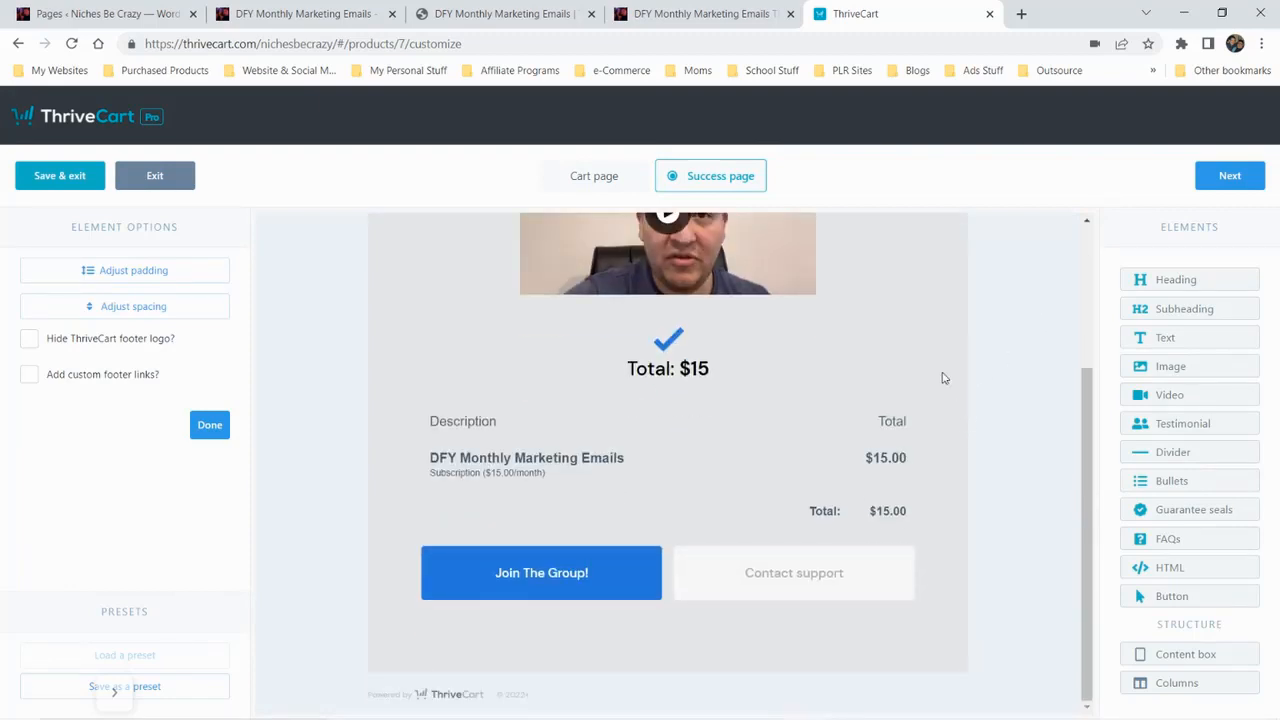
scroll(882, 539, "up", 3)
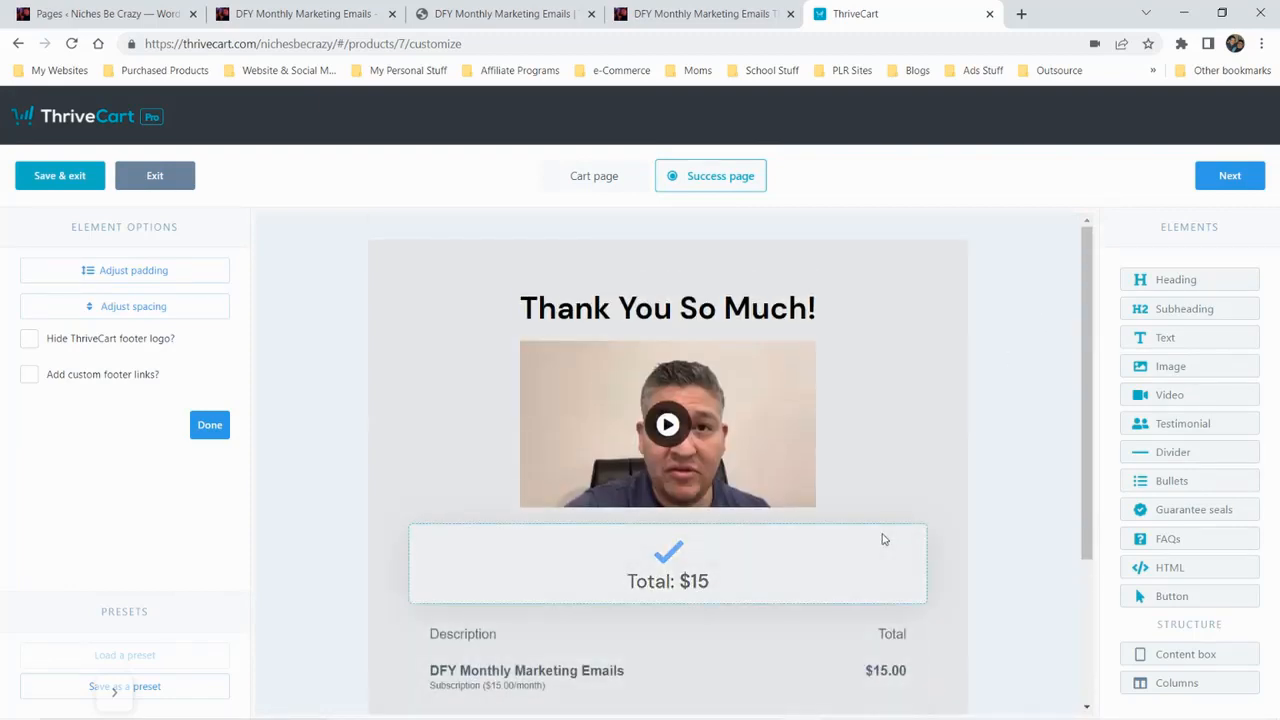
scroll(882, 539, "down", 3)
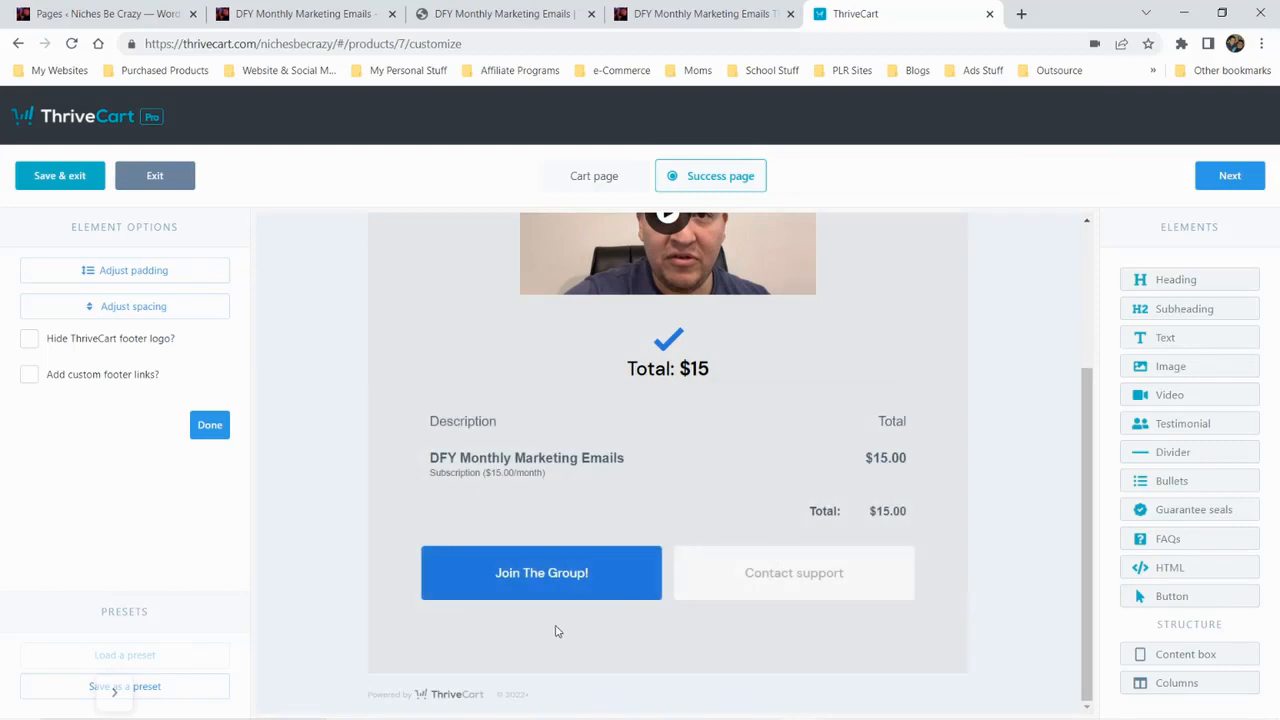
Add a two-column block below the success page's buttons and place the blue Secure Checkout seal in its first column
left_click_drag(1142, 691, 832, 628)
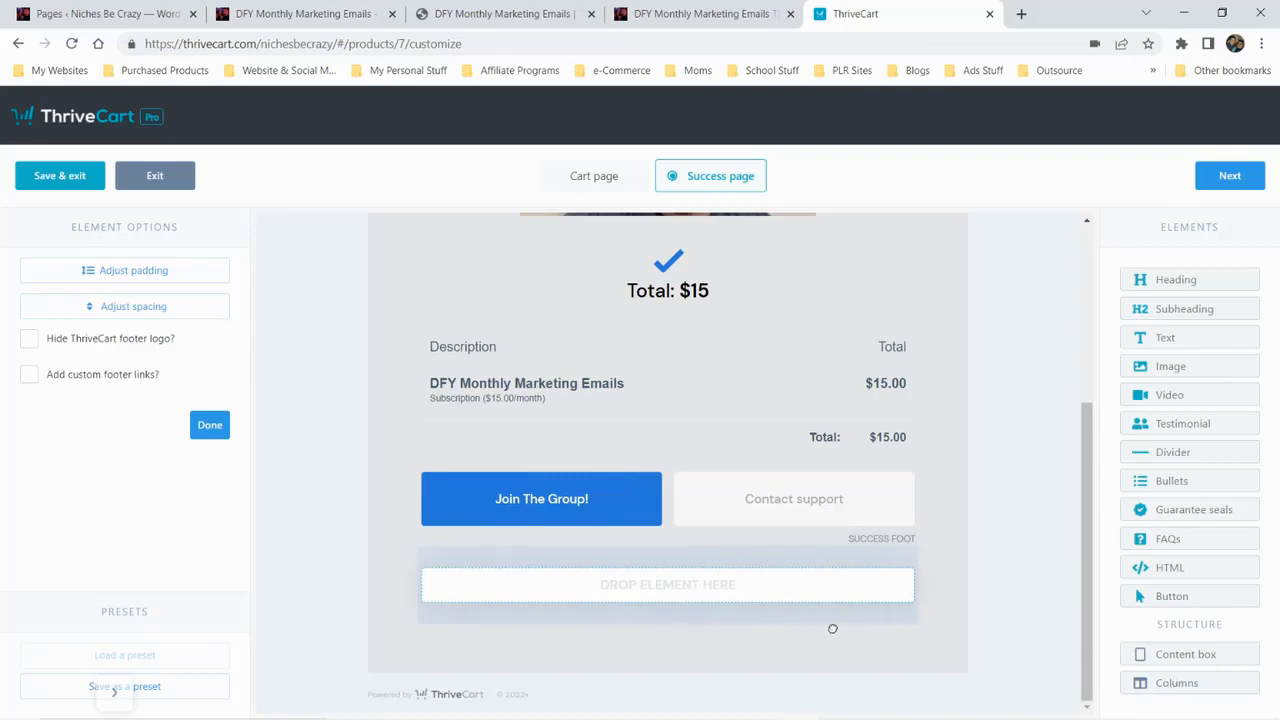
left_click_drag(761, 592, 761, 592)
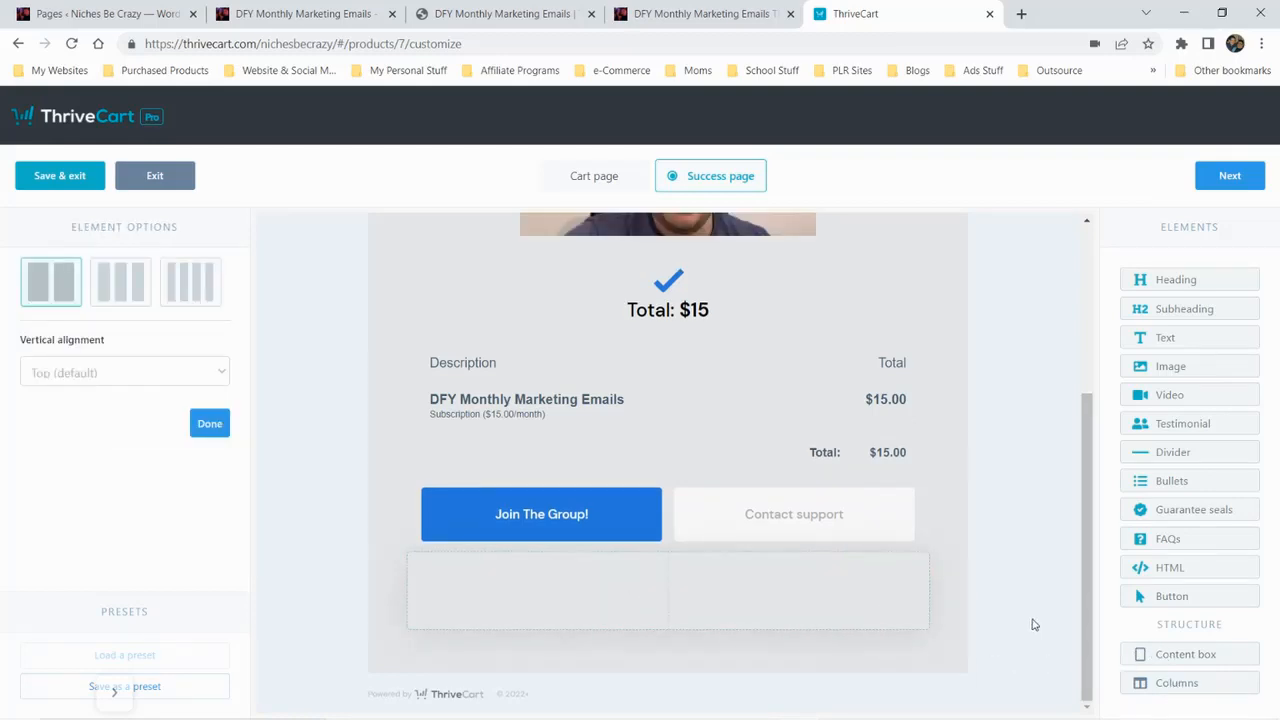
left_click_drag(1188, 512, 495, 641)
mouse_move(504, 623)
left_mouse_down()
mouse_move(472, 634)
mouse_move(523, 622)
left_mouse_up()
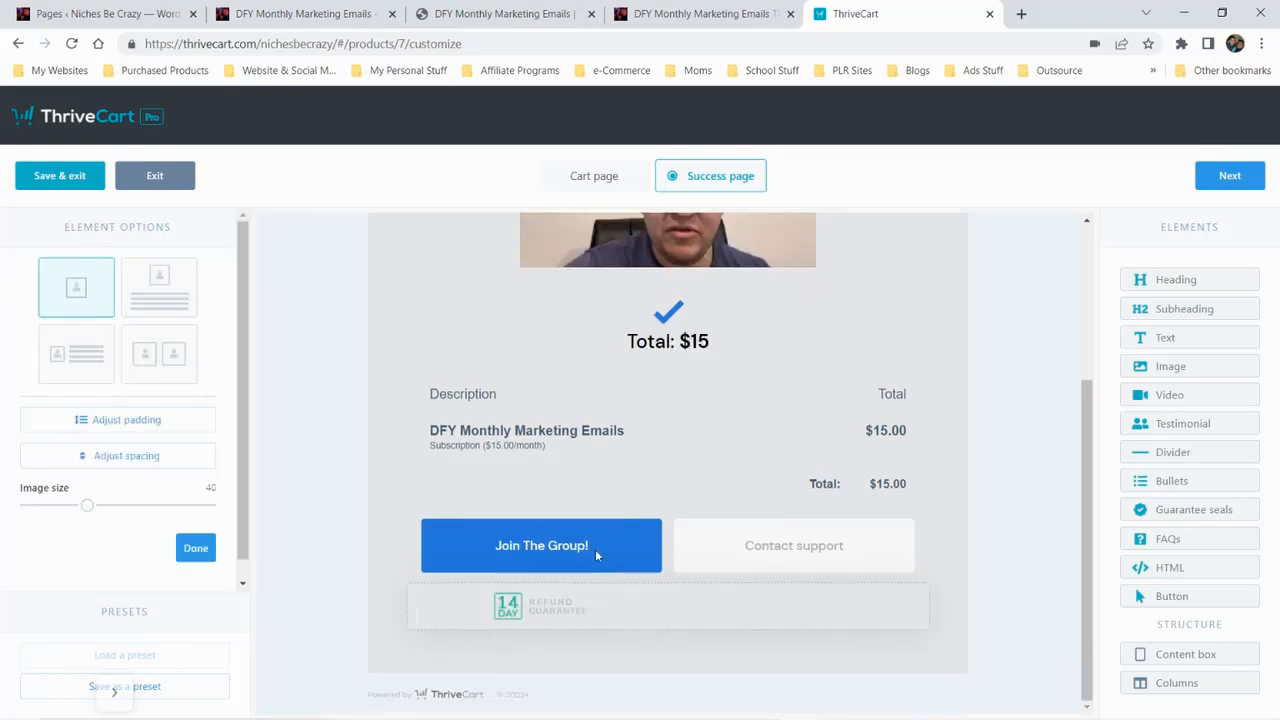
scroll(712, 540, "down", 3)
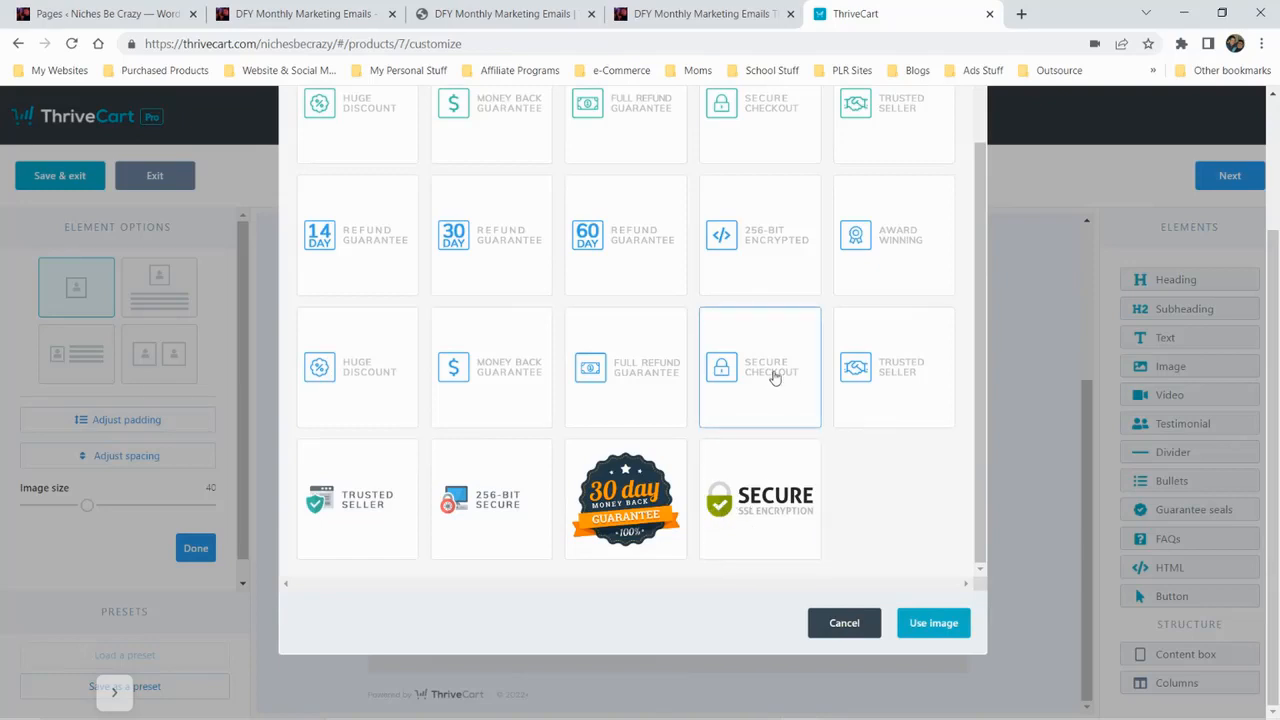
left_click(936, 621)
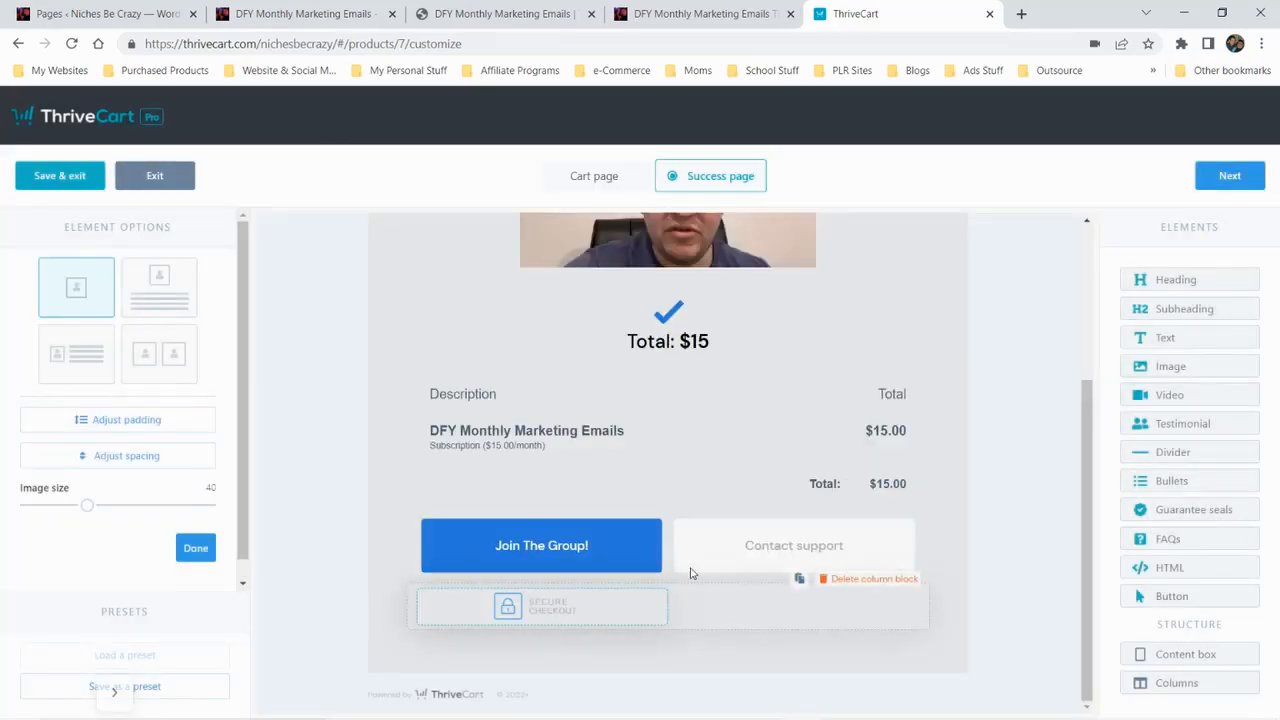
On the cart page, delete the second Secure Checkout seal from the column block below the payment summary
left_click(598, 177)
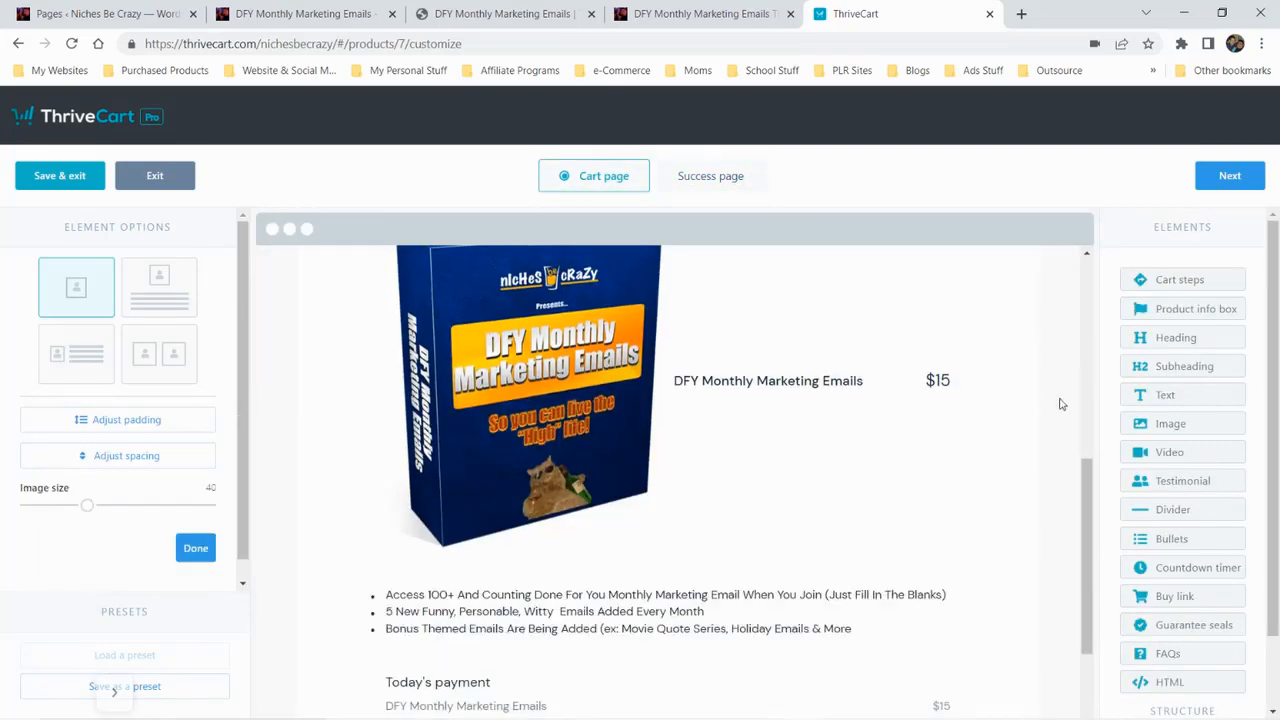
scroll(1037, 421, "down", 2)
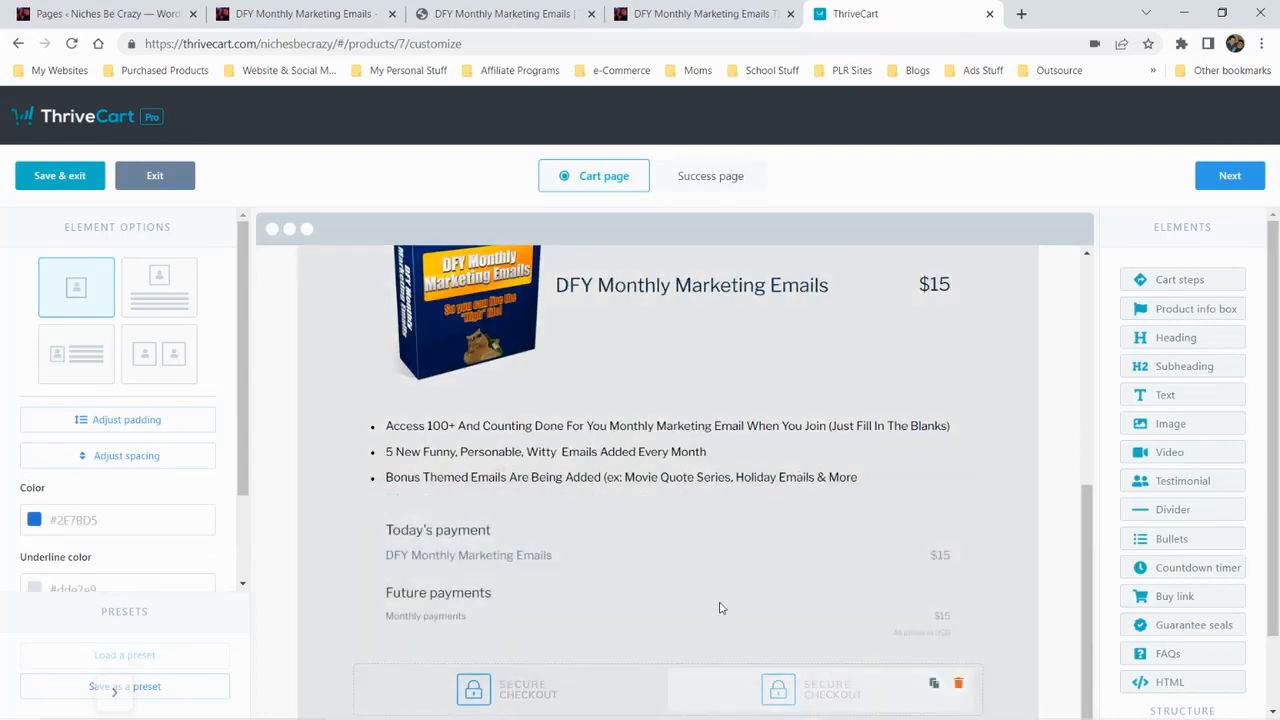
scroll(708, 577, "up", 5)
scroll(708, 577, "down", 5)
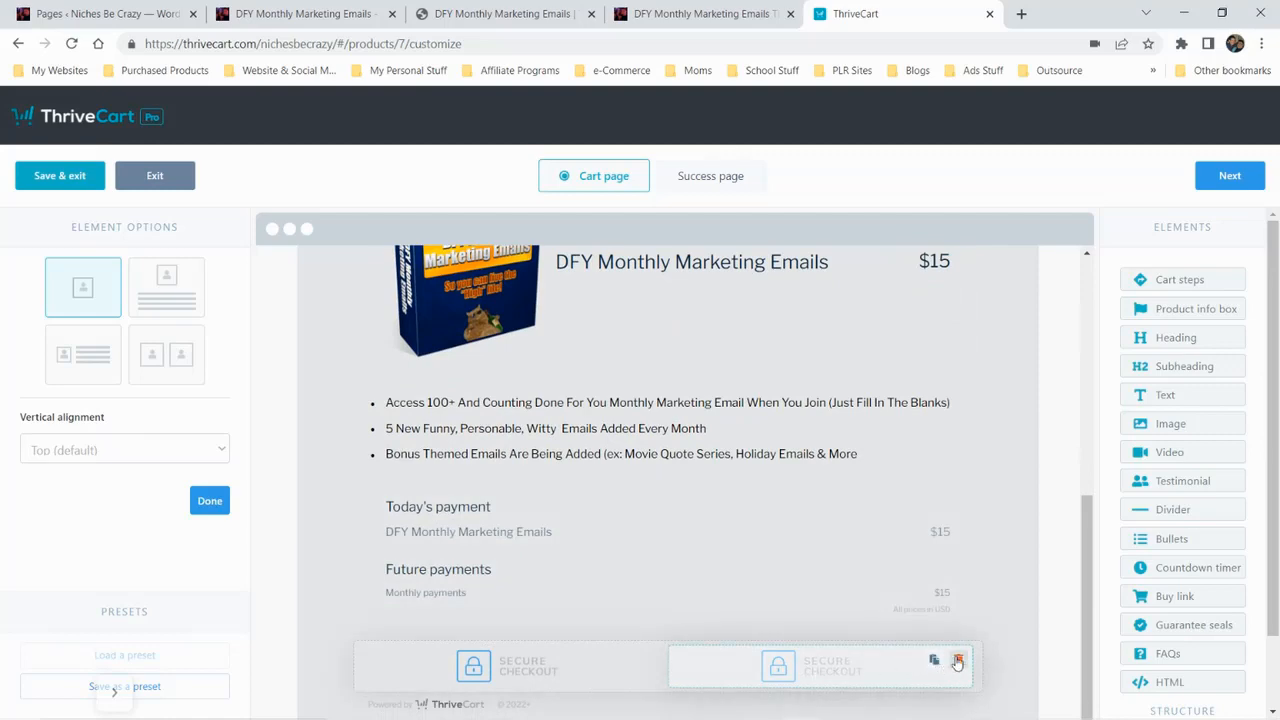
left_click(958, 663)
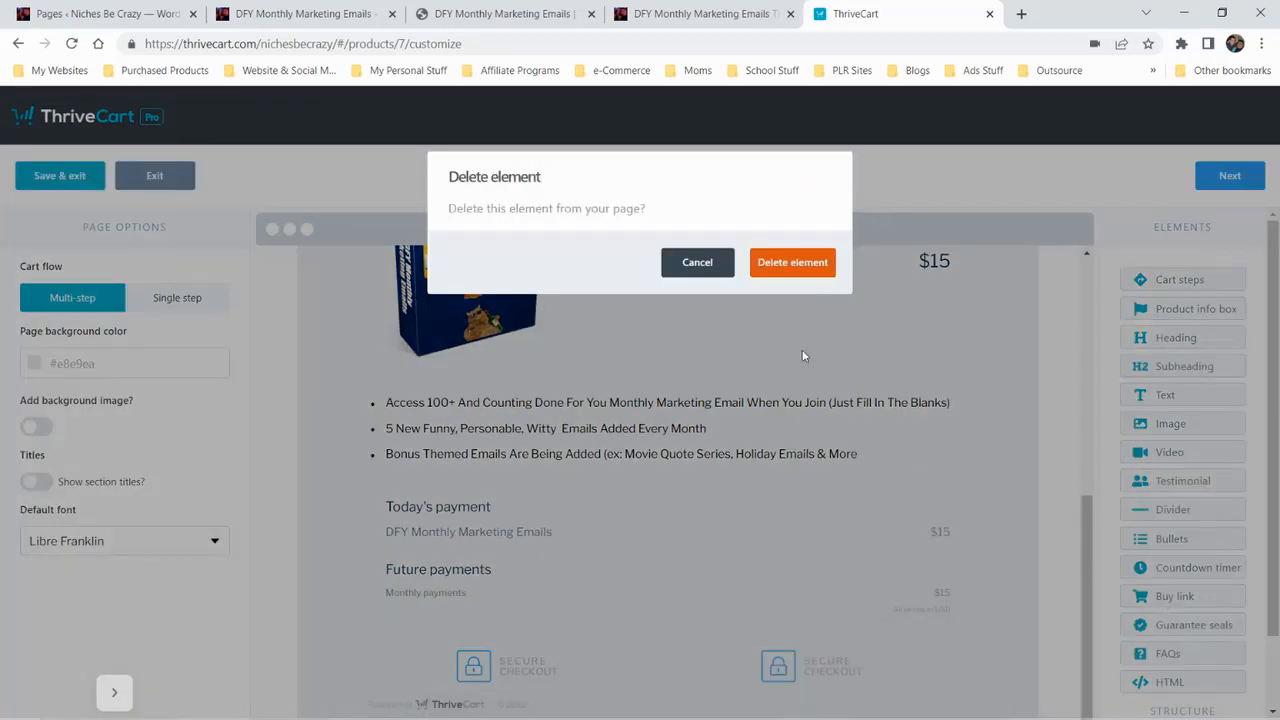
left_click(801, 270)
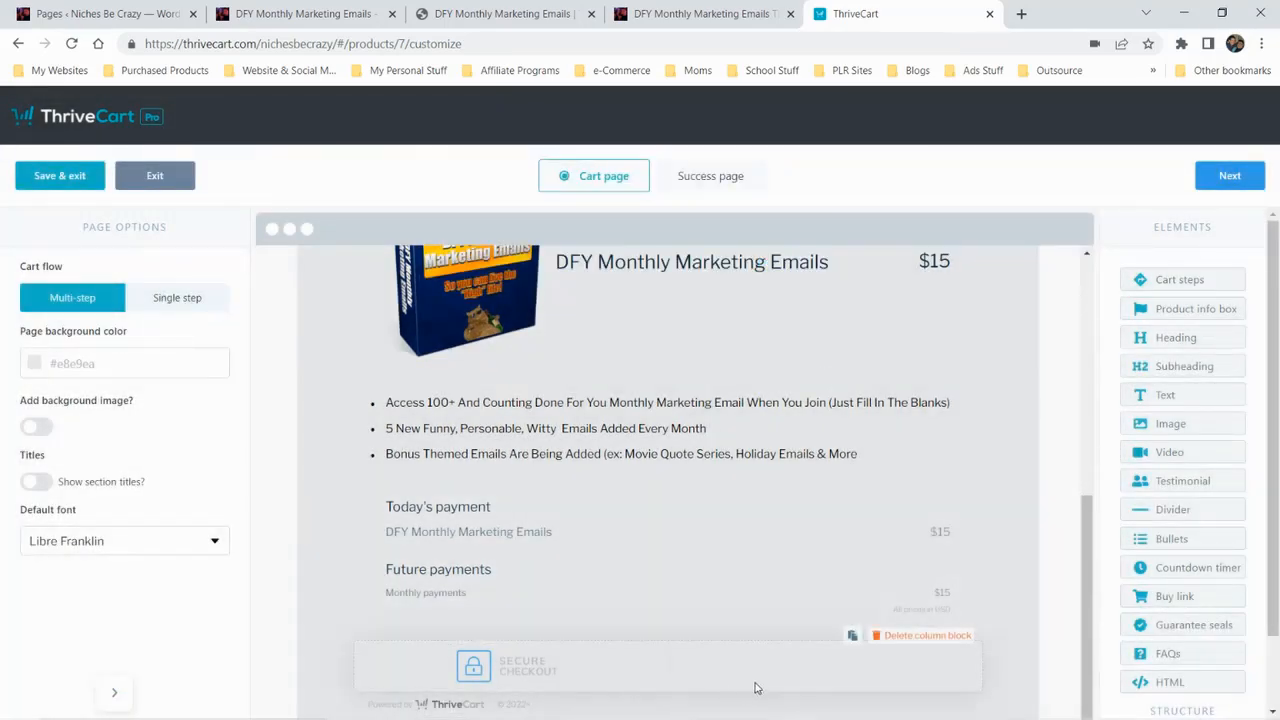
left_click_drag(1185, 628, 782, 716)
left_click_drag(910, 659, 1111, 603)
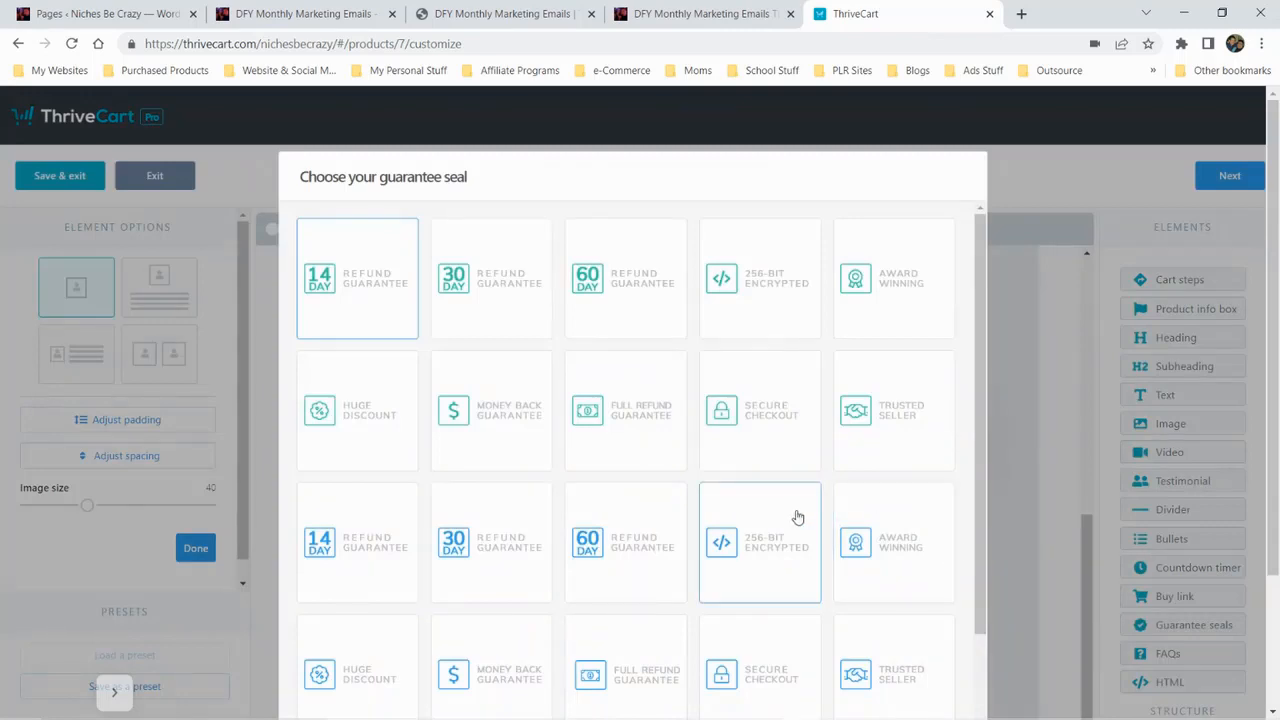
scroll(860, 510, "down", 5)
scroll(943, 580, "down", 2)
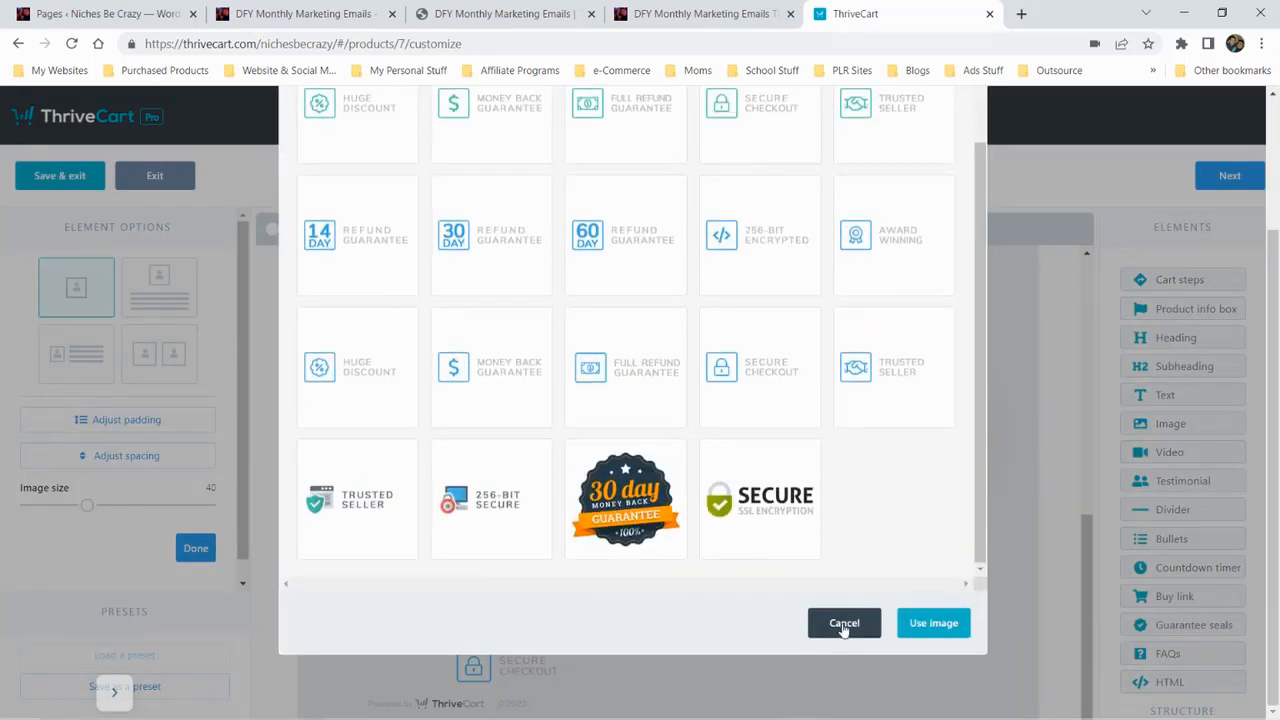
left_click(845, 623)
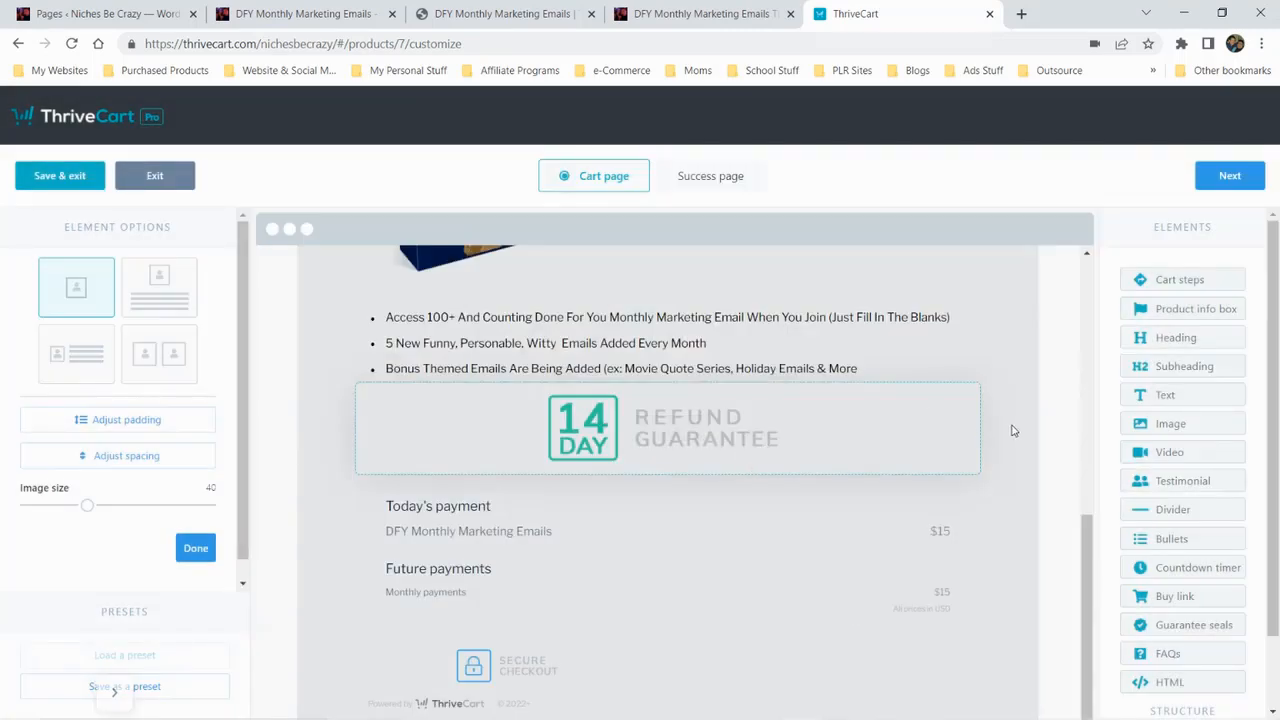
left_click(958, 404)
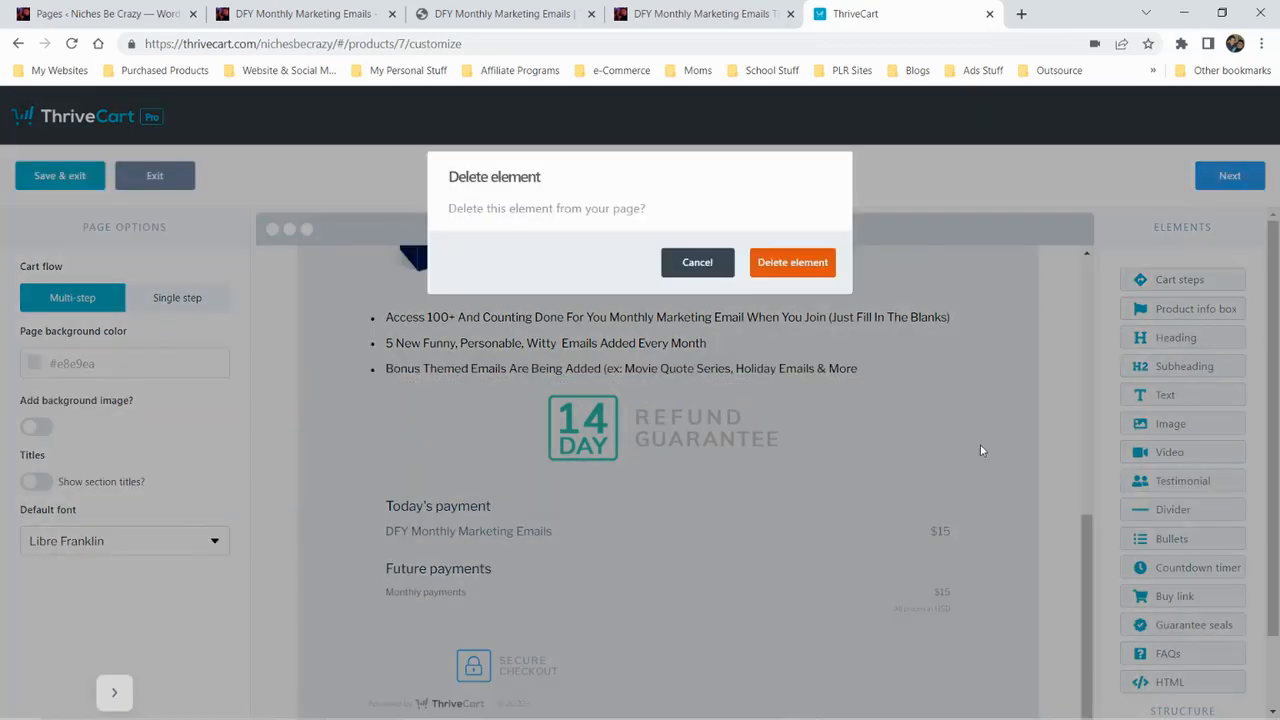
left_click(792, 262)
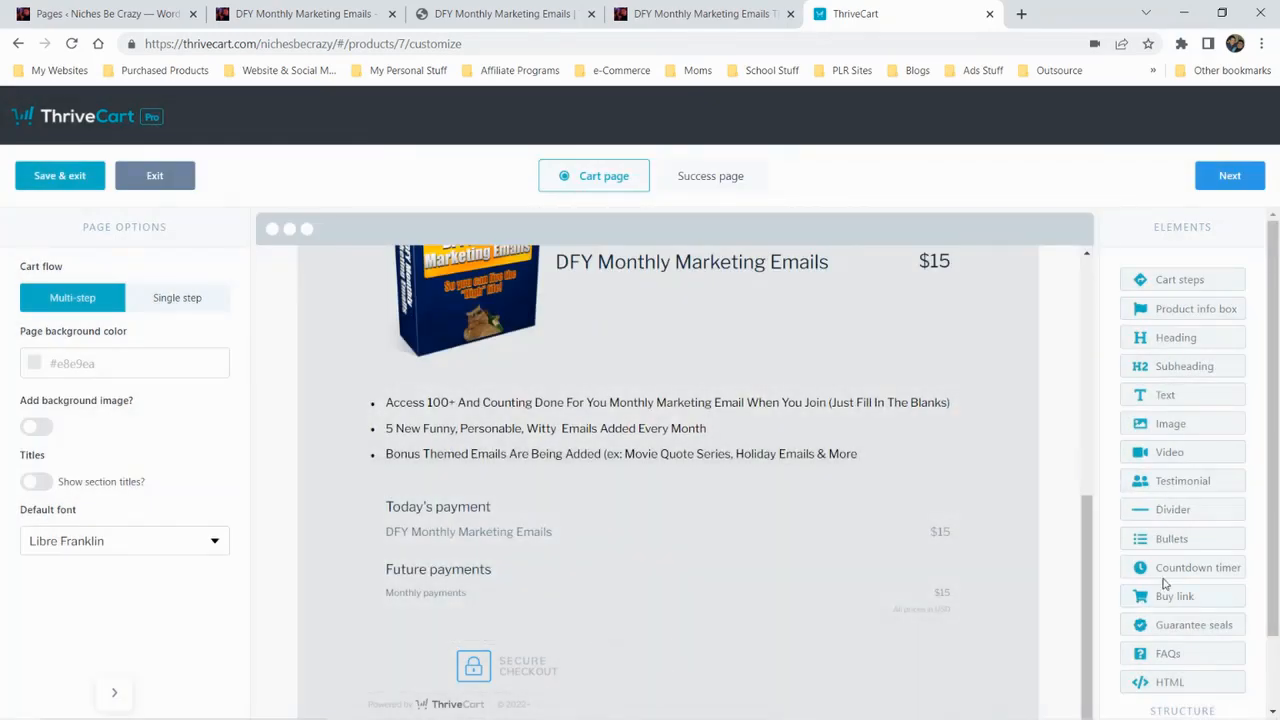
Place the blue Trusted Seller guarantee seal in the empty column beside the cart page's Secure Checkout seal
left_click_drag(1145, 630, 782, 656)
left_click(764, 664)
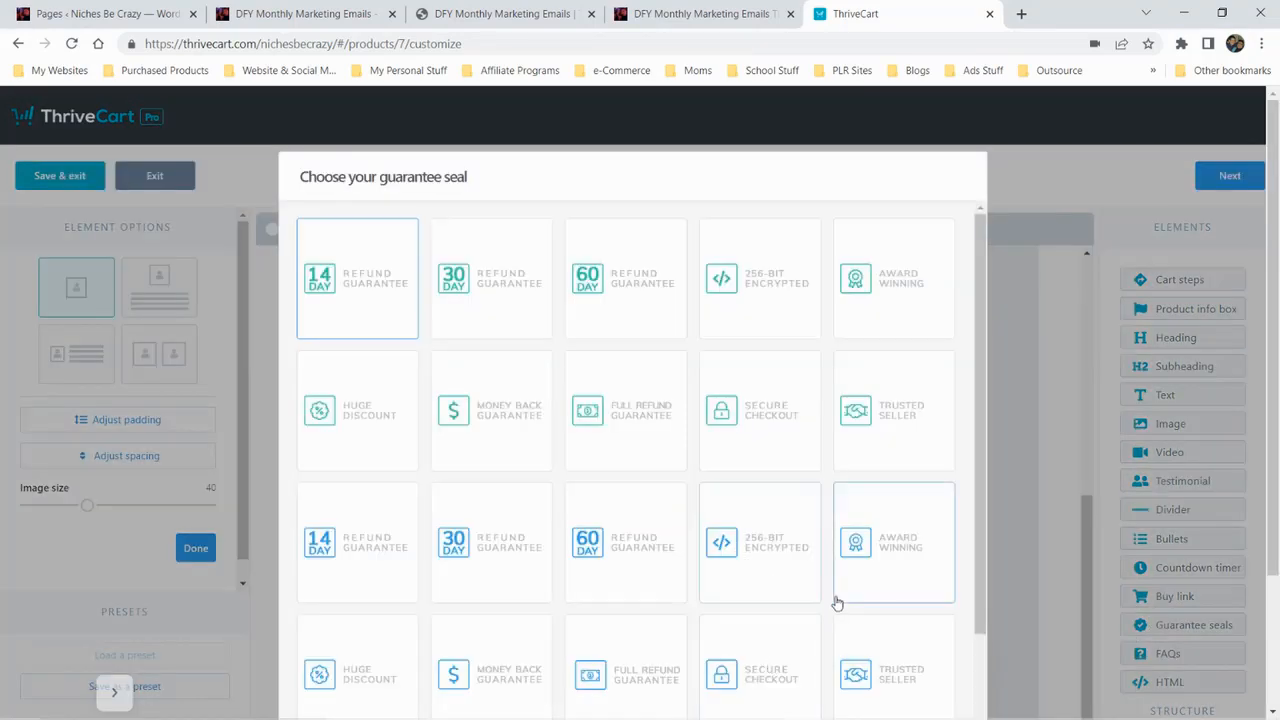
scroll(837, 603, "down", 1)
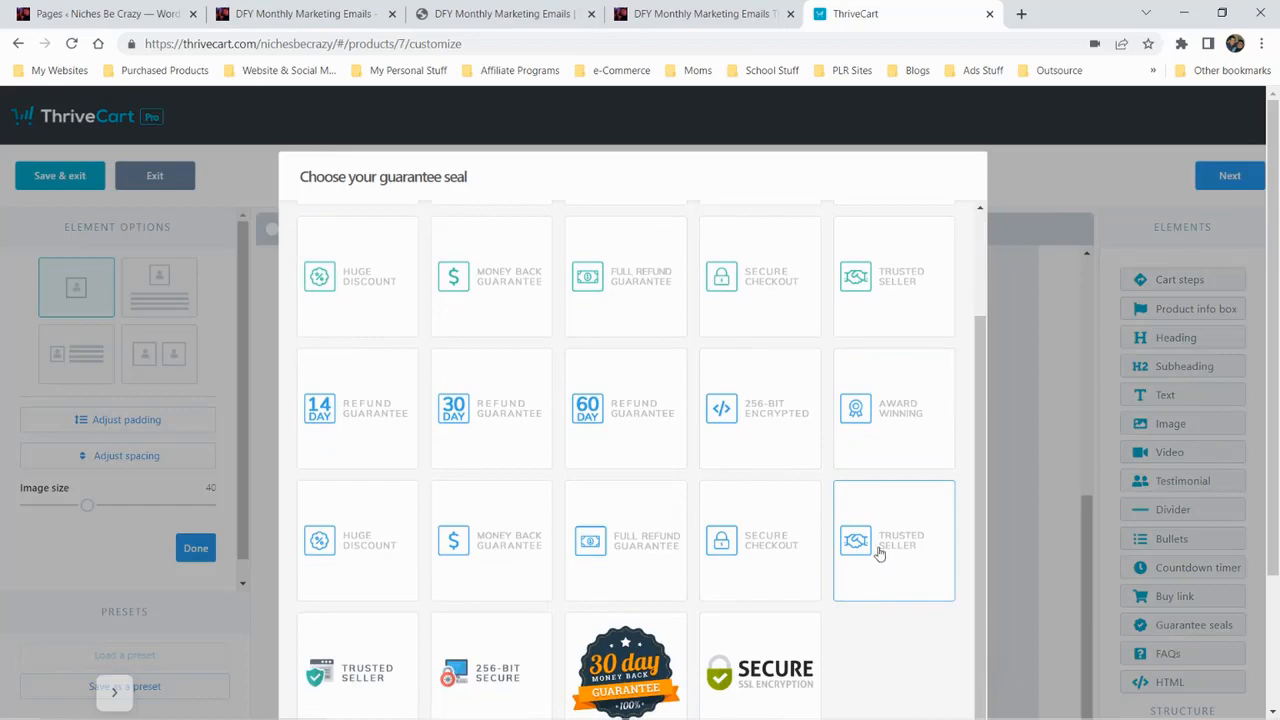
scroll(913, 621, "down", 2)
left_click(905, 632)
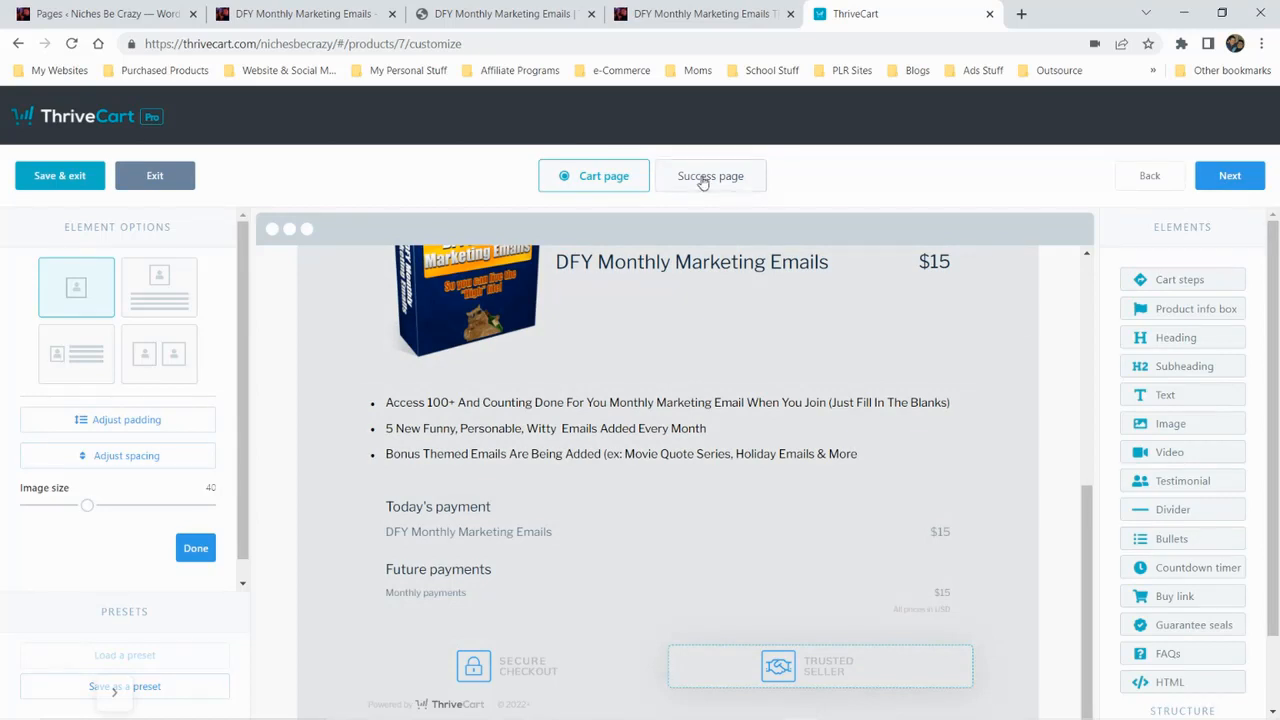
On the success page, add the blue Trusted Seller guarantee seal in the column next to the Secure Checkout seal
left_click(1211, 176)
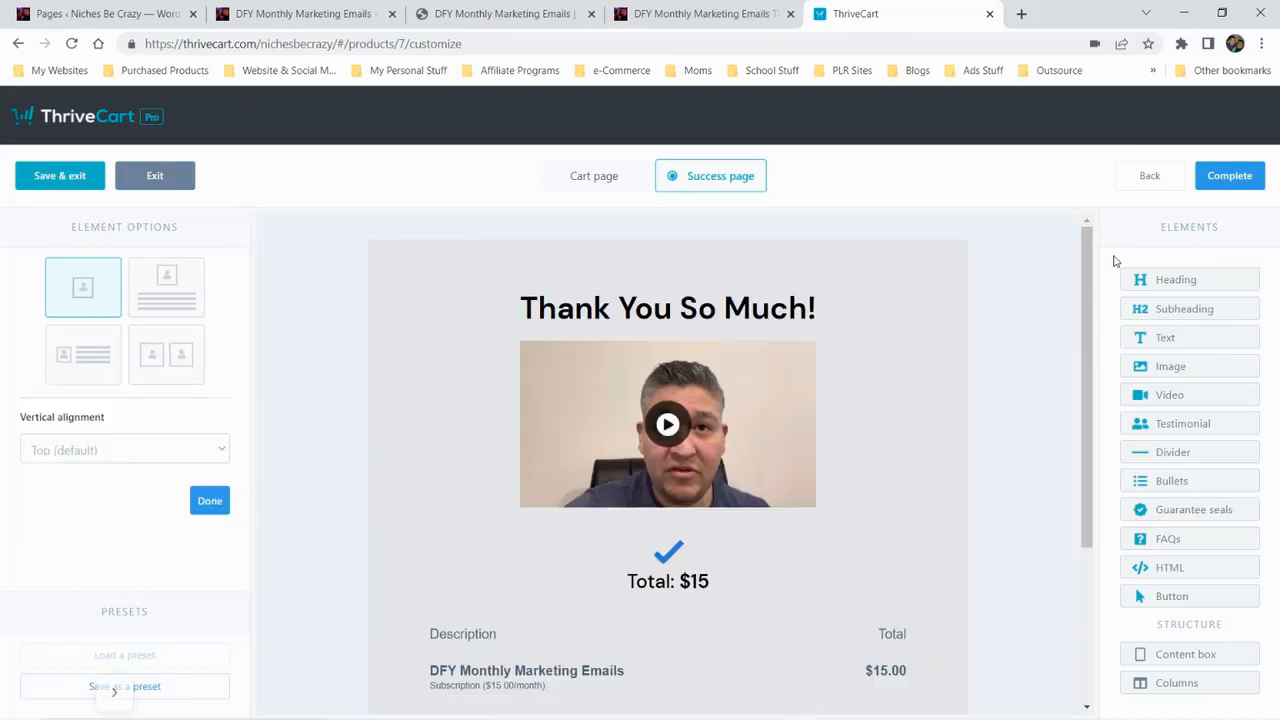
scroll(1088, 329, "down", 5)
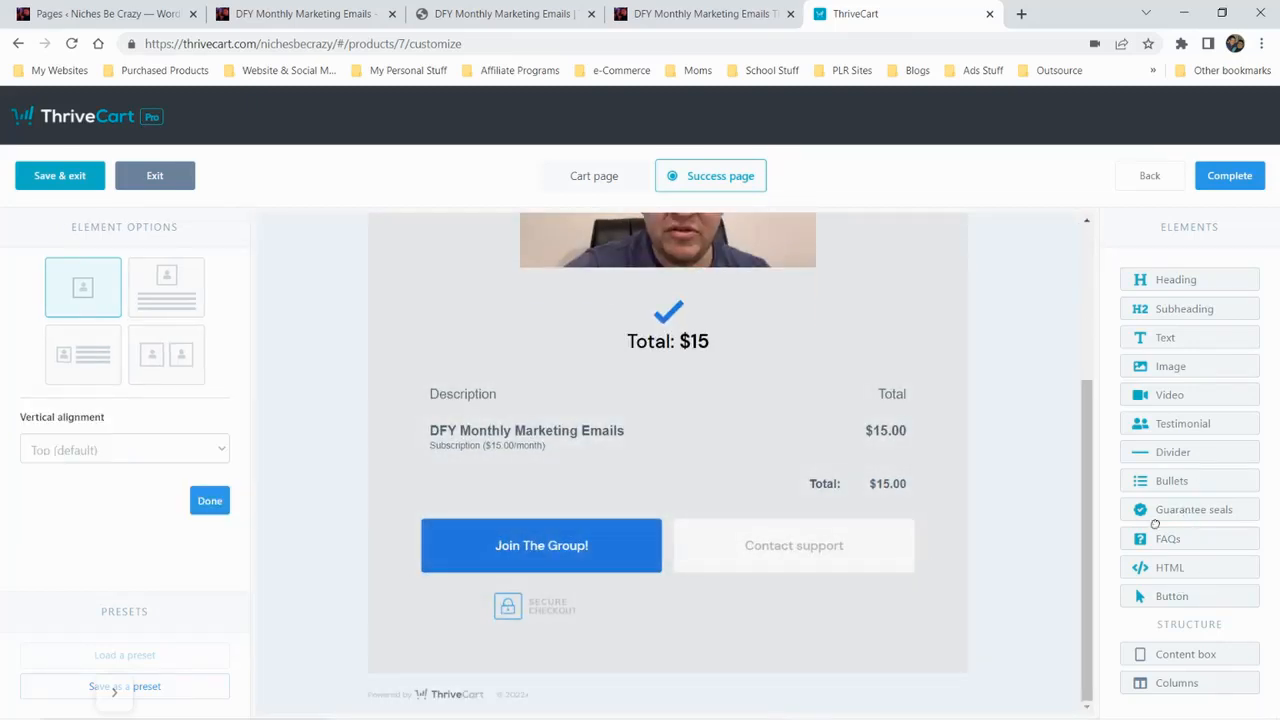
left_click_drag(1155, 523, 770, 662)
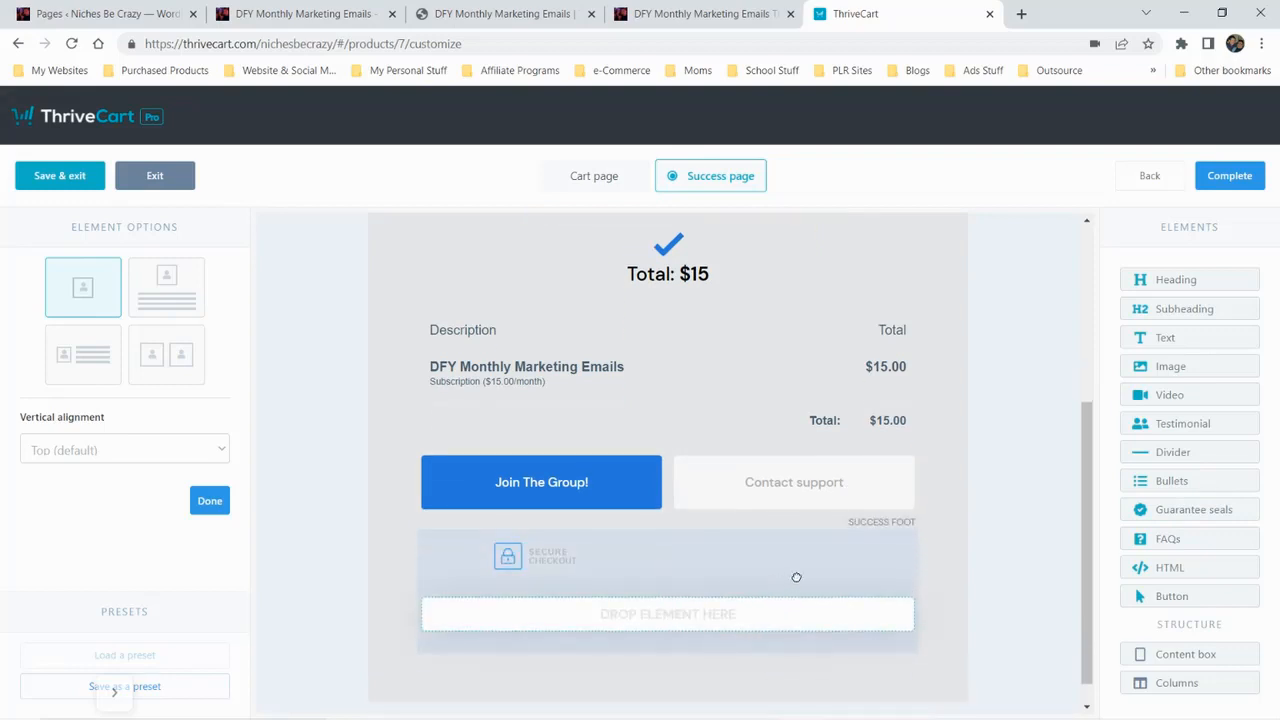
left_click_drag(796, 577, 858, 561)
left_click_drag(847, 604, 886, 594)
left_click(831, 586)
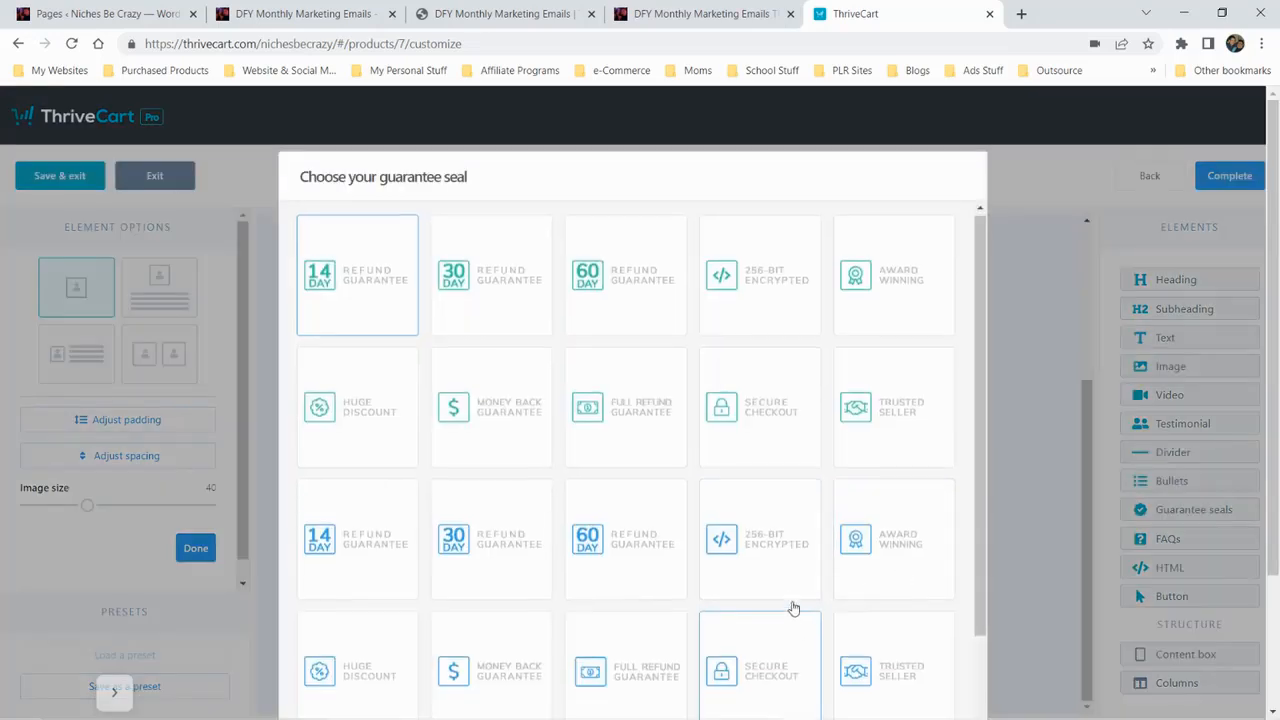
scroll(793, 608, "down", 3)
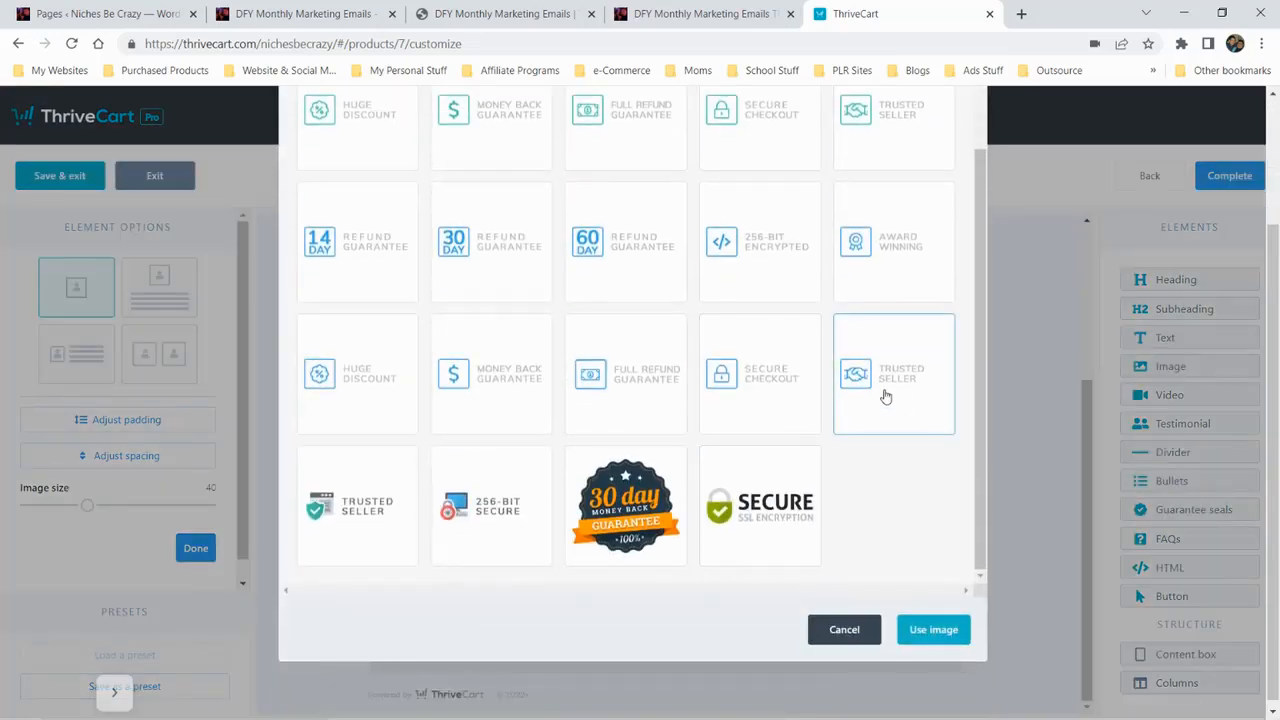
left_click(932, 628)
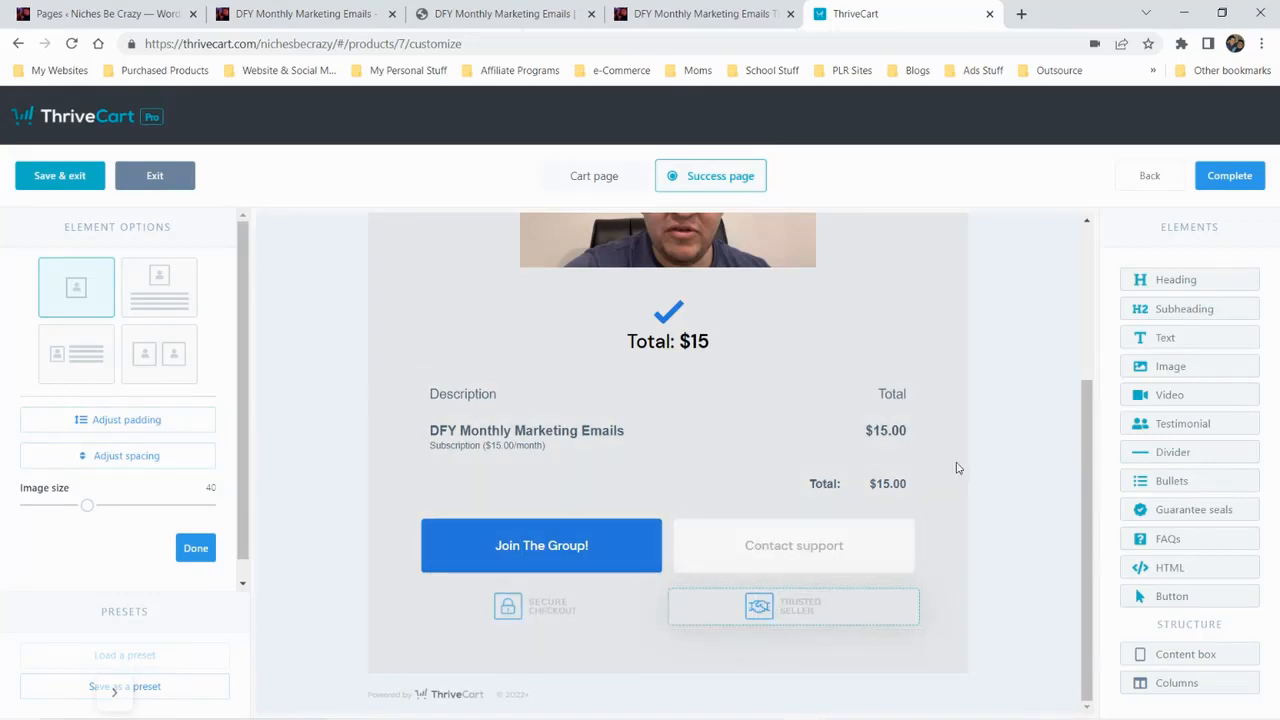
Complete the cart and success page design and return to the product's checkout design settings
scroll(955, 478, "up", 3)
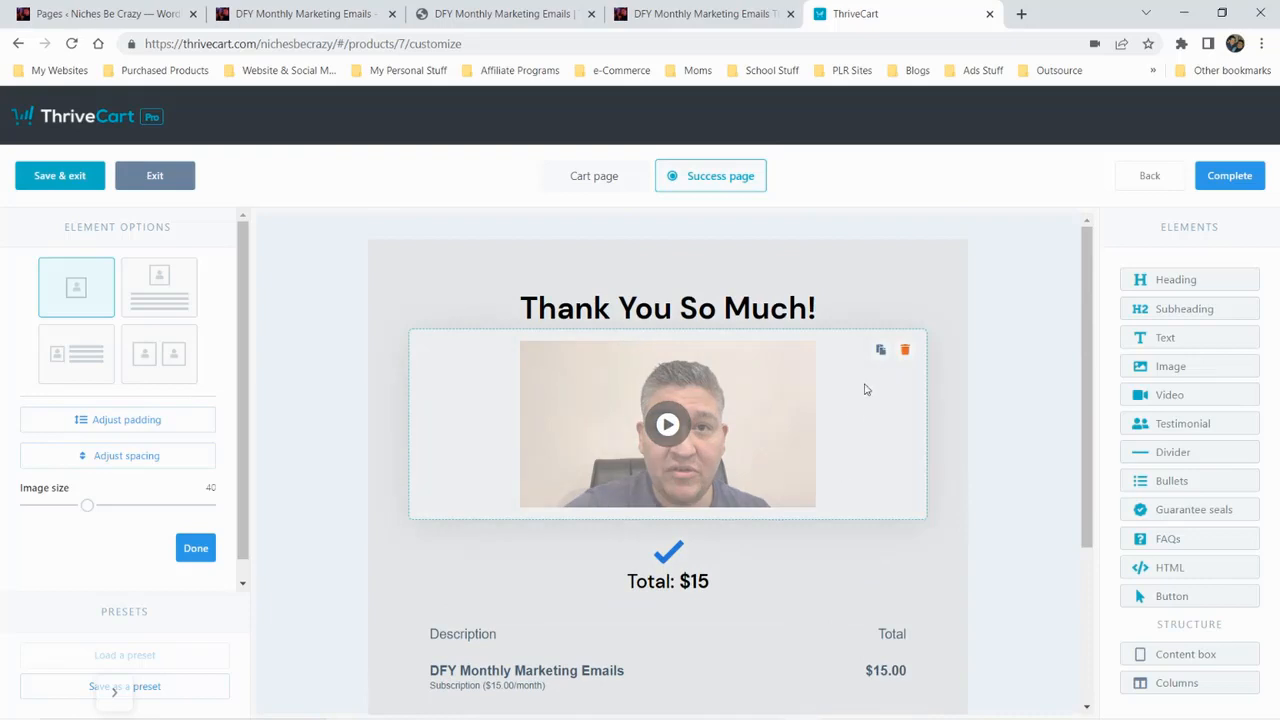
left_click(1229, 178)
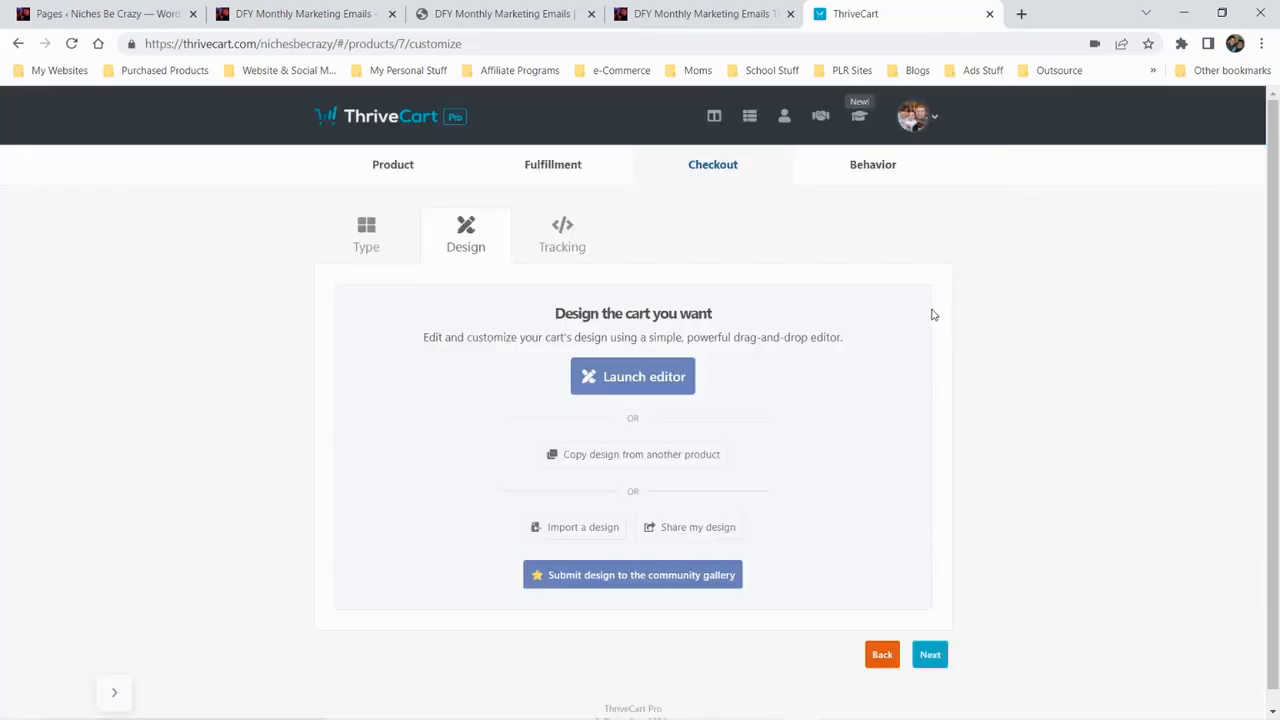
scroll(931, 314, "down", 1)
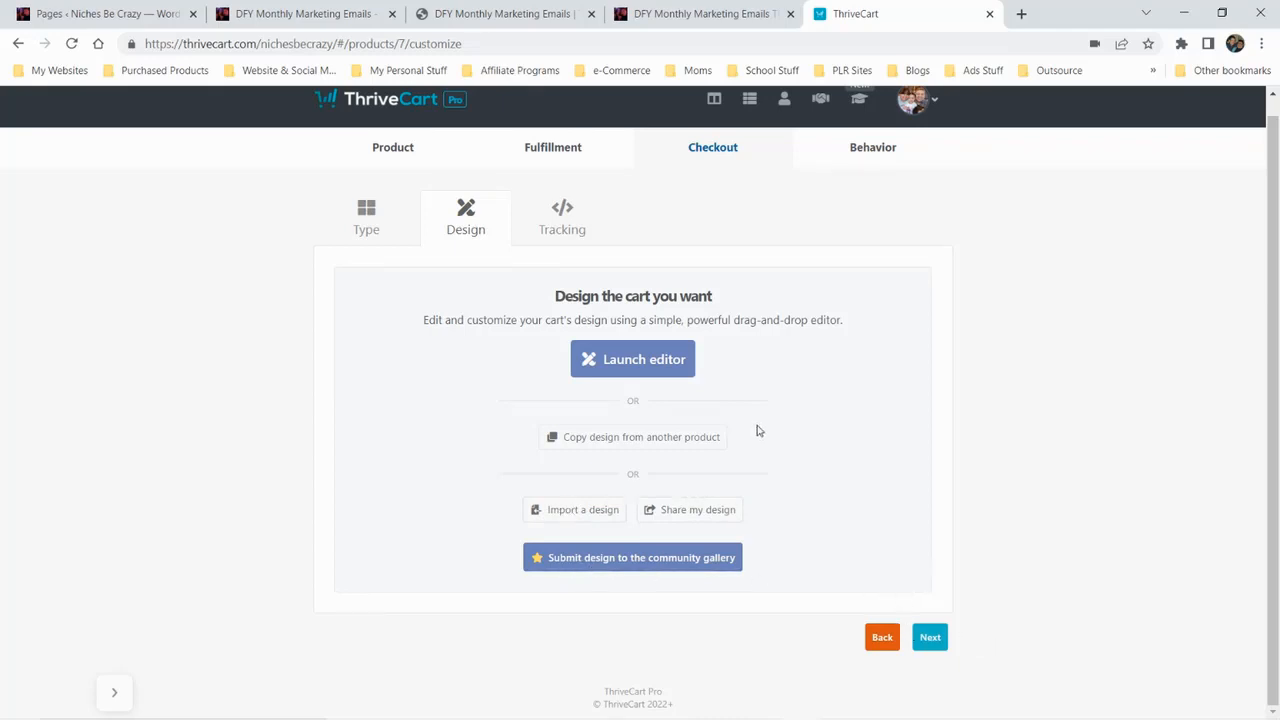
Review the tracking services available for the product's checkout and compare them with the cart type options
left_click(566, 230)
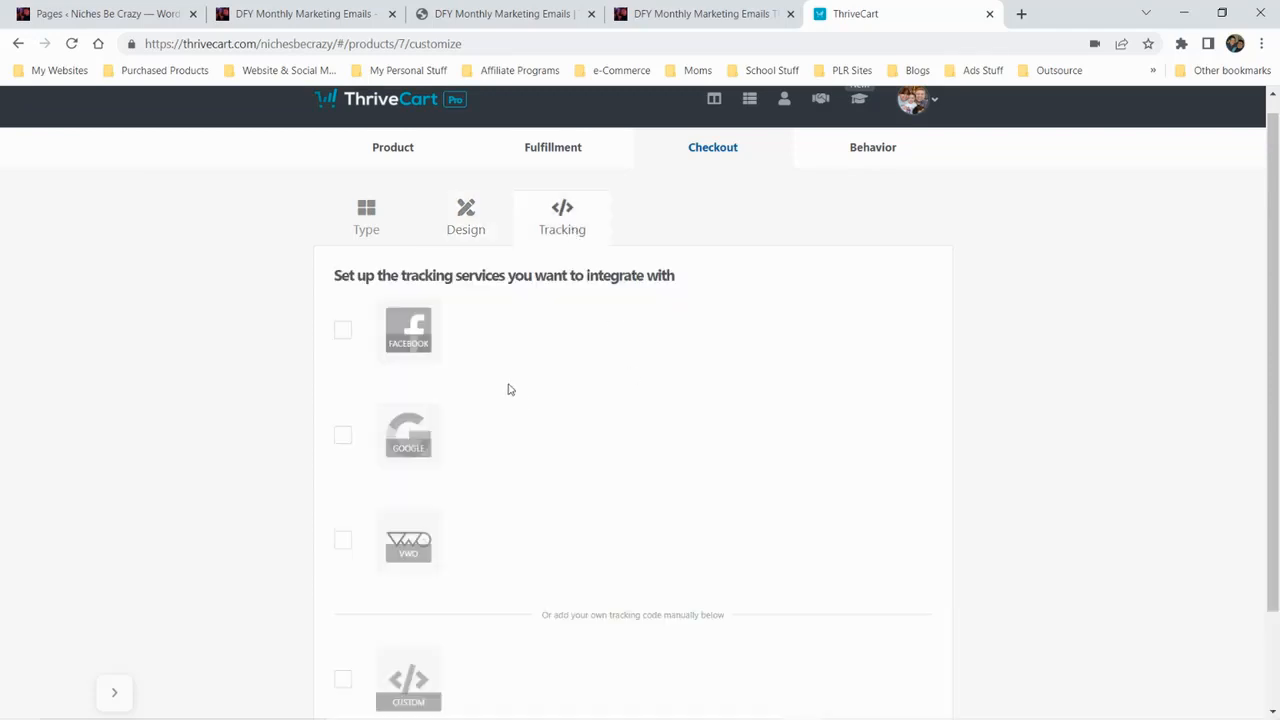
scroll(508, 389, "down", 1)
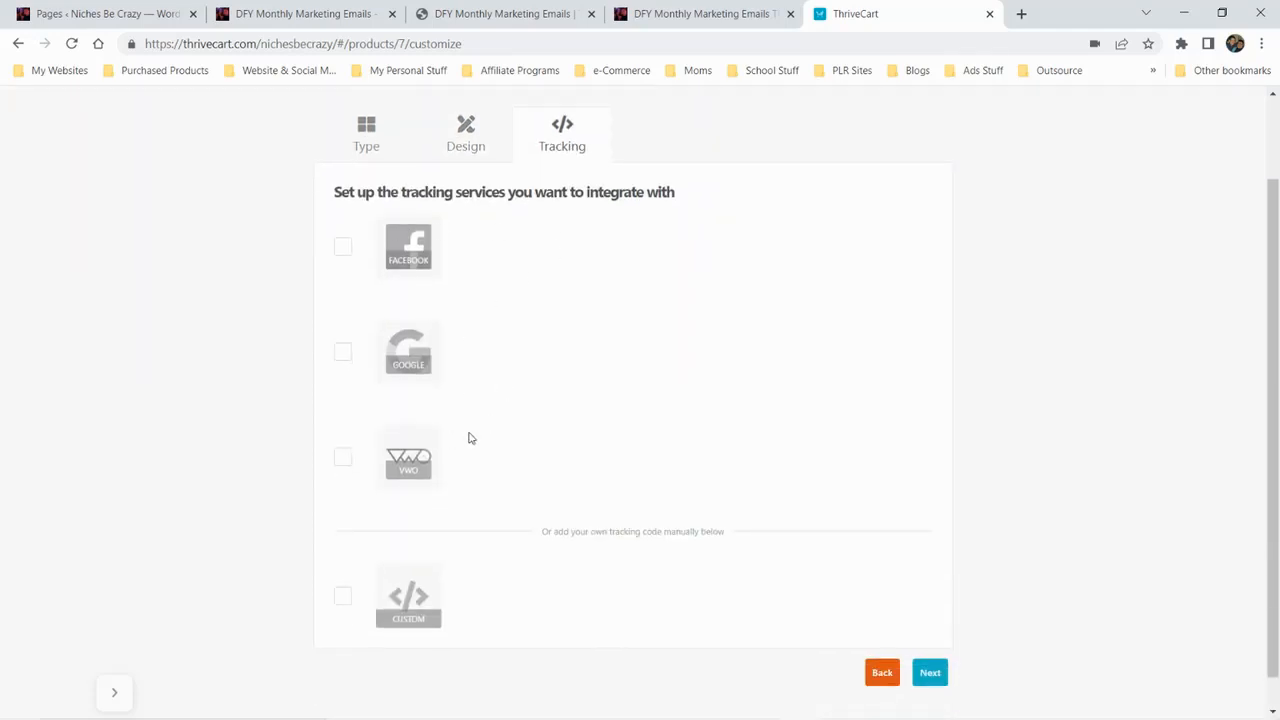
scroll(471, 438, "down", 1)
scroll(471, 438, "up", 2)
scroll(471, 438, "down", 2)
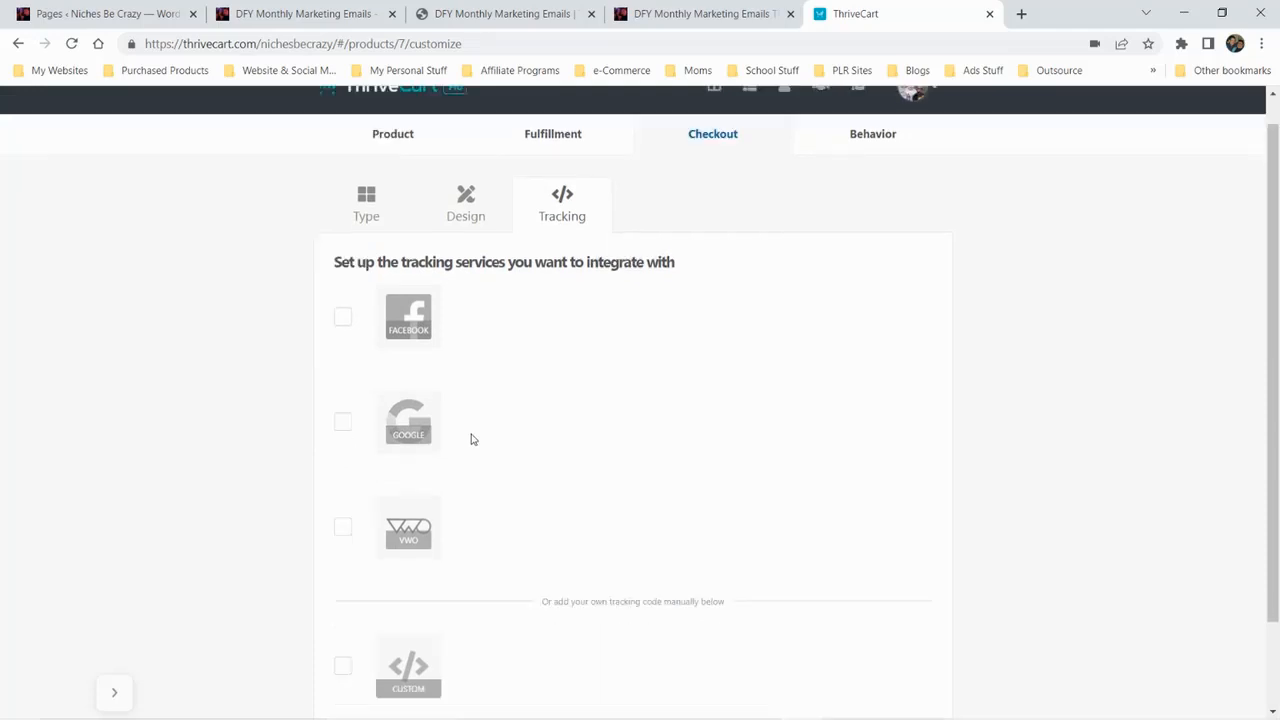
scroll(387, 278, "up", 2)
left_click(375, 240)
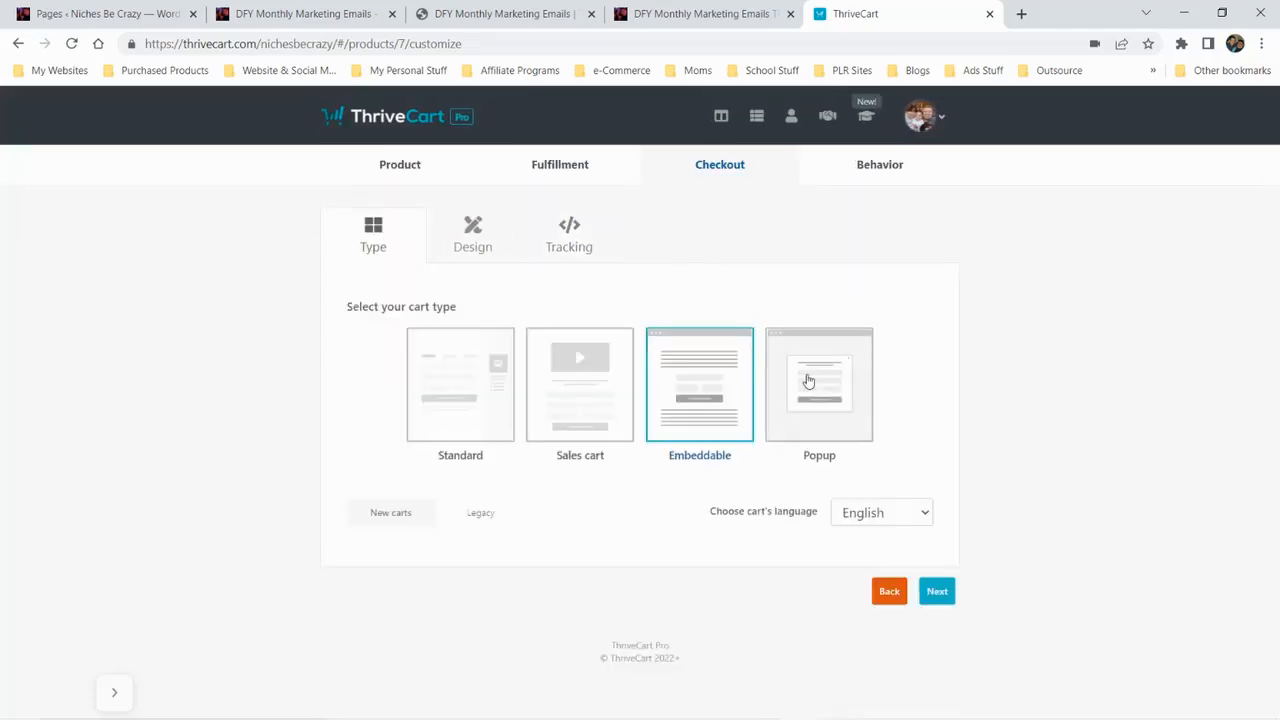
left_click(574, 238)
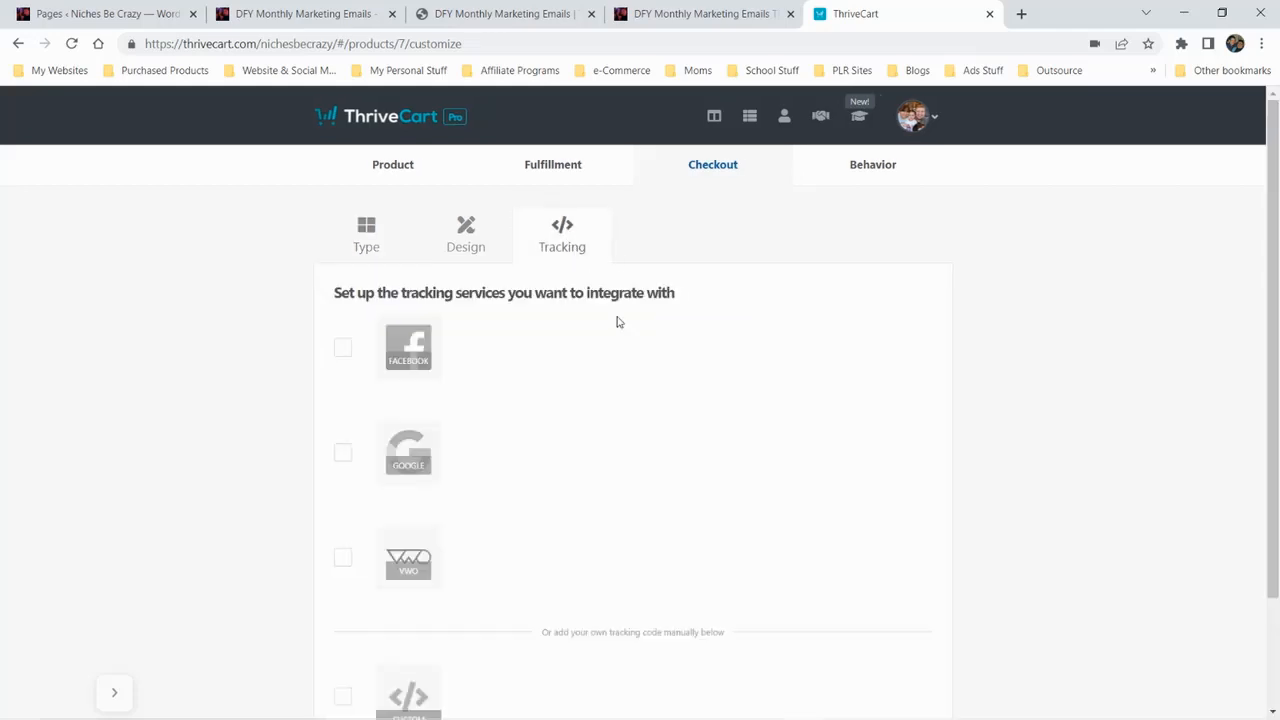
scroll(1010, 452, "down", 2)
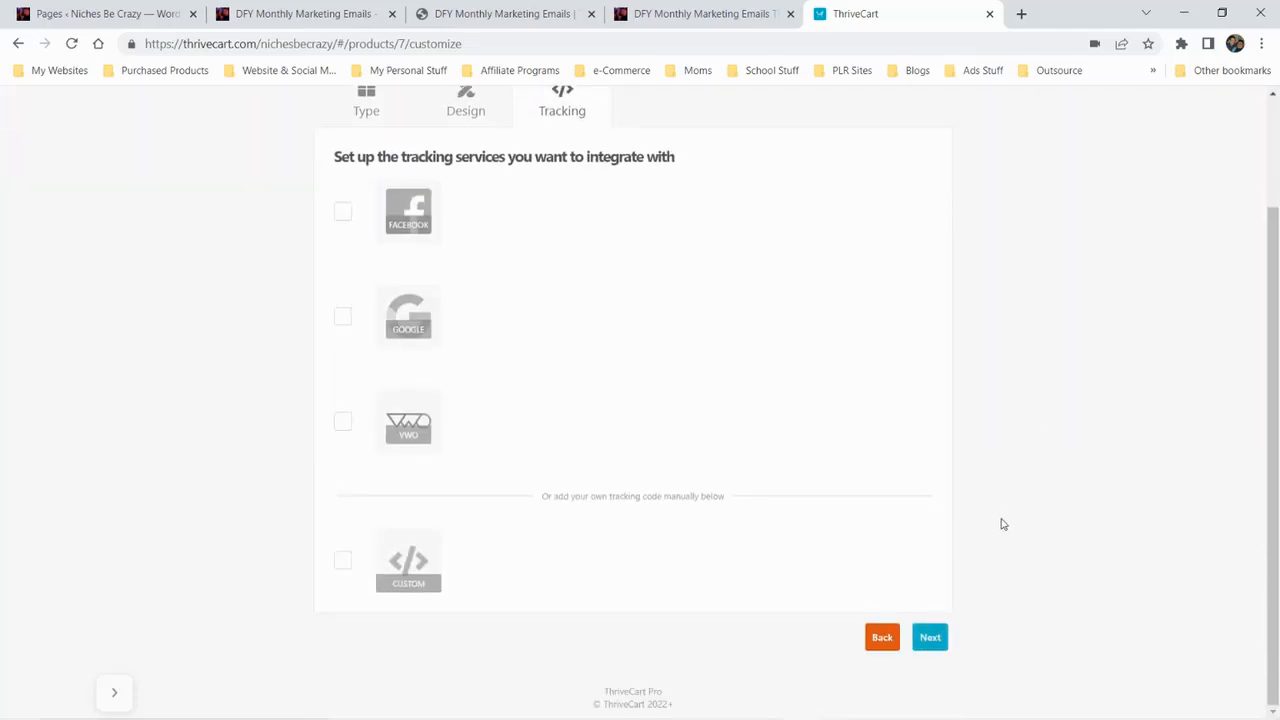
Create a behavior rule that adds main product buyers on any pricing option to the AWeber list DFY Monthly Marketing Emails
left_click(948, 640)
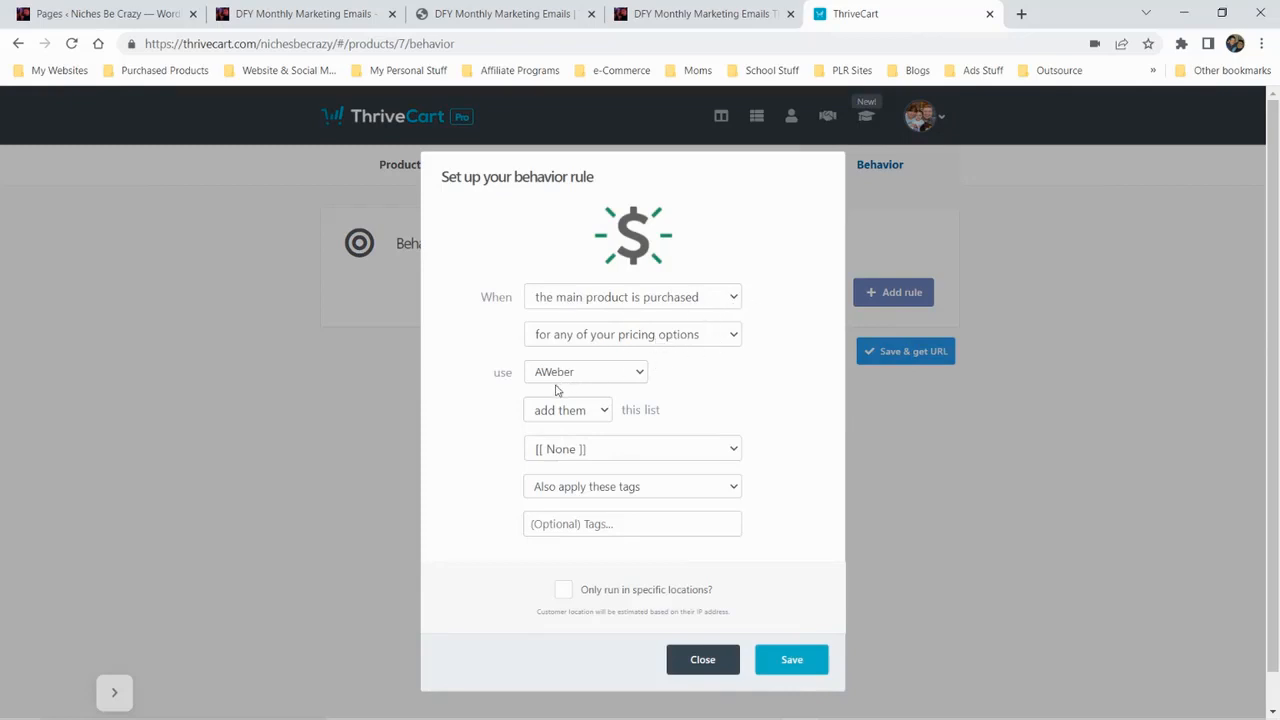
left_click(579, 414)
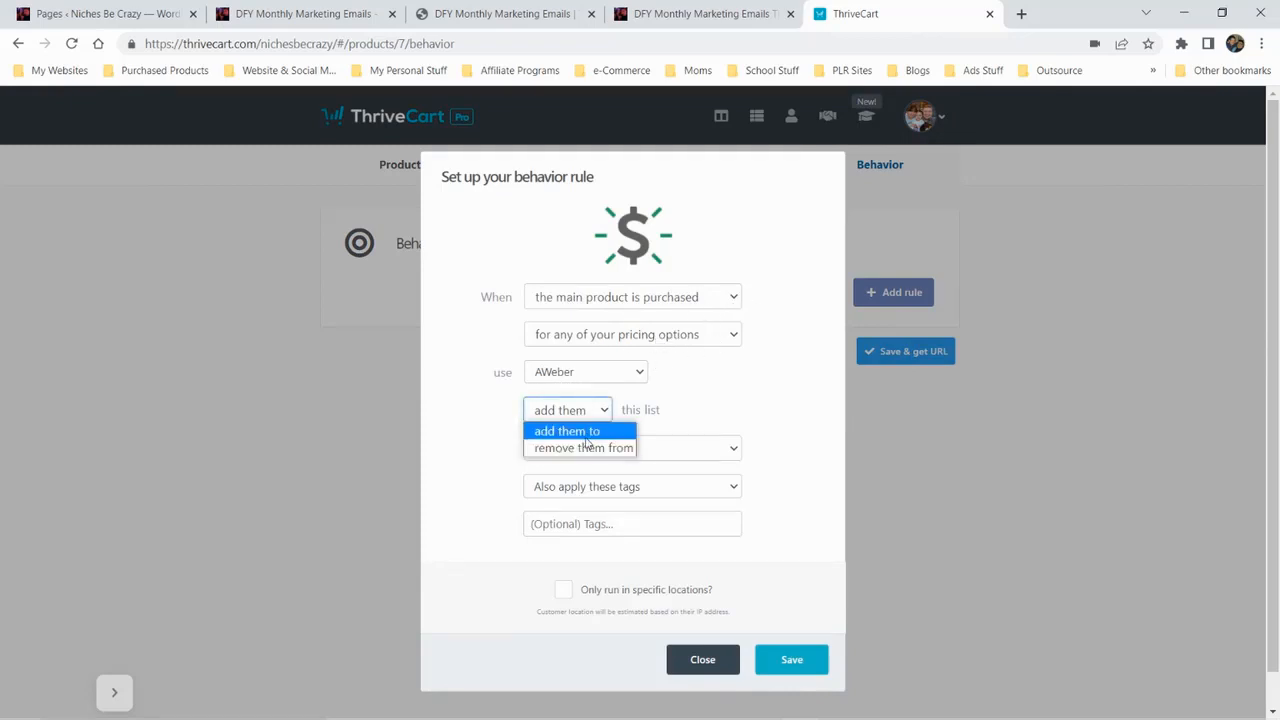
left_click(583, 437)
left_click(637, 451)
scroll(620, 370, "down", 2)
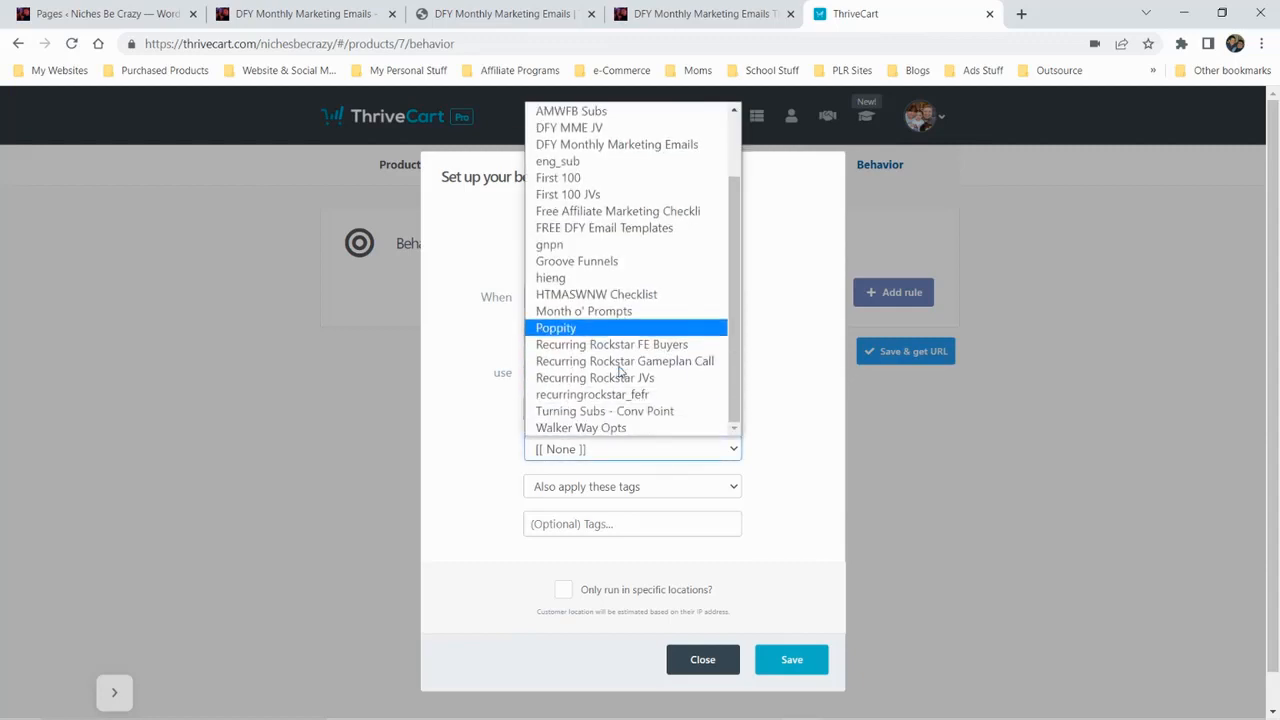
left_click(621, 147)
Have the behavior rule also apply the tag dfymmebuyer, and save the rule
left_click(672, 490)
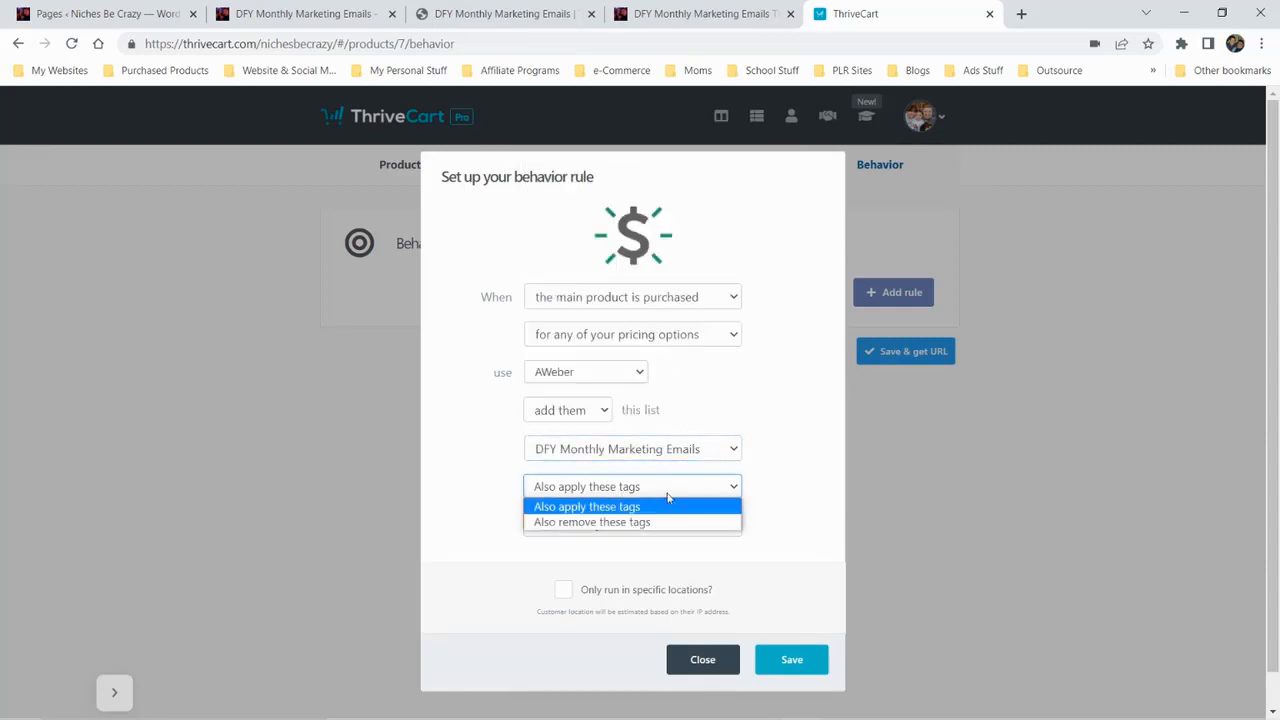
left_click(638, 505)
left_click(617, 524)
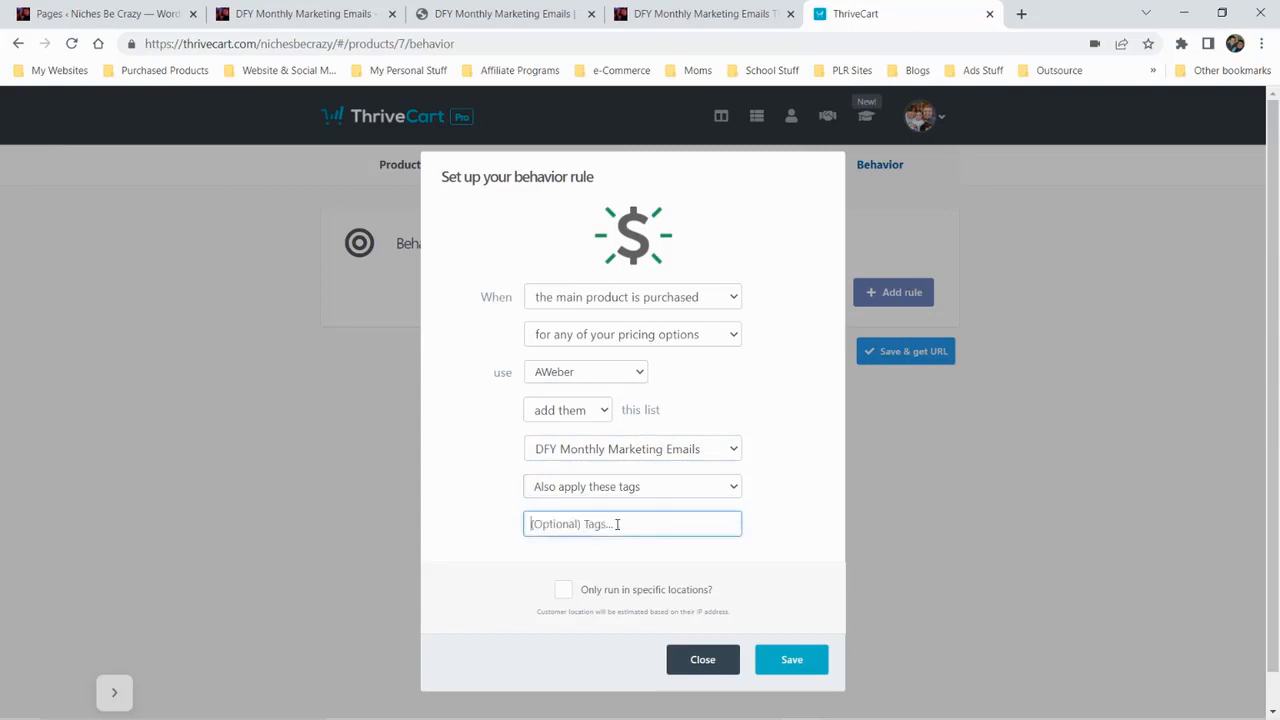
type("dfymmebuyer")
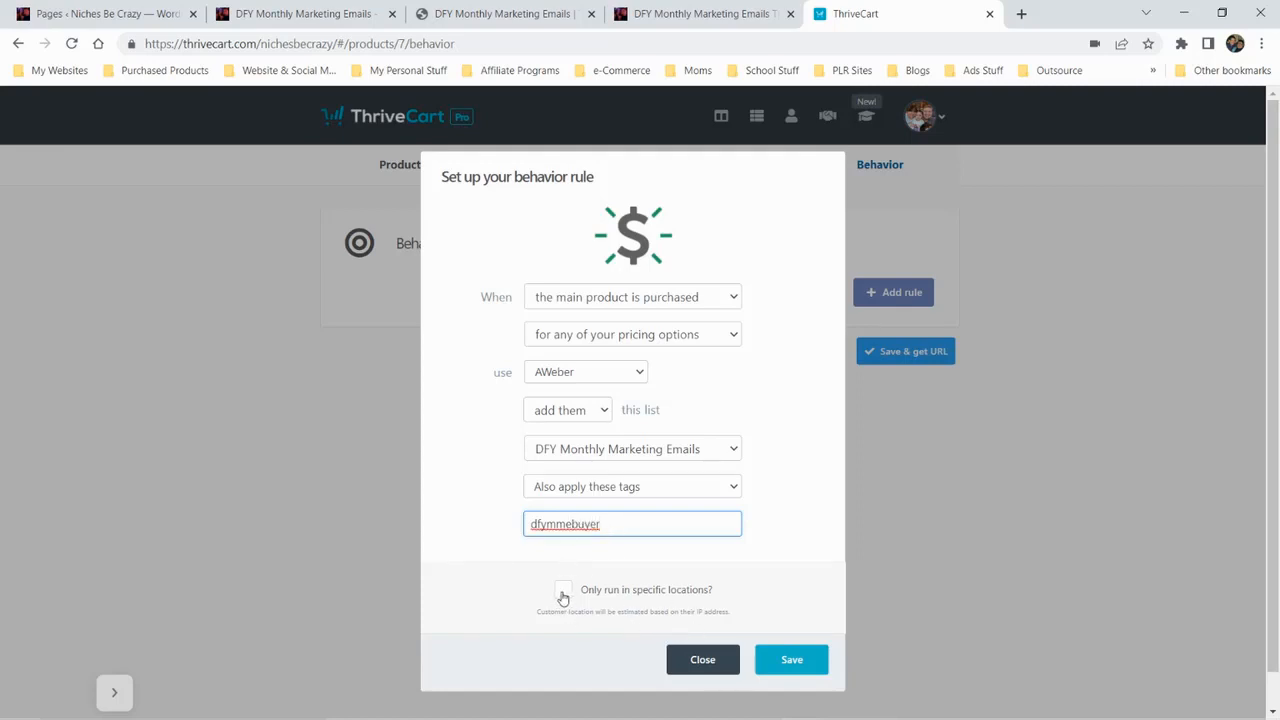
left_click(786, 661)
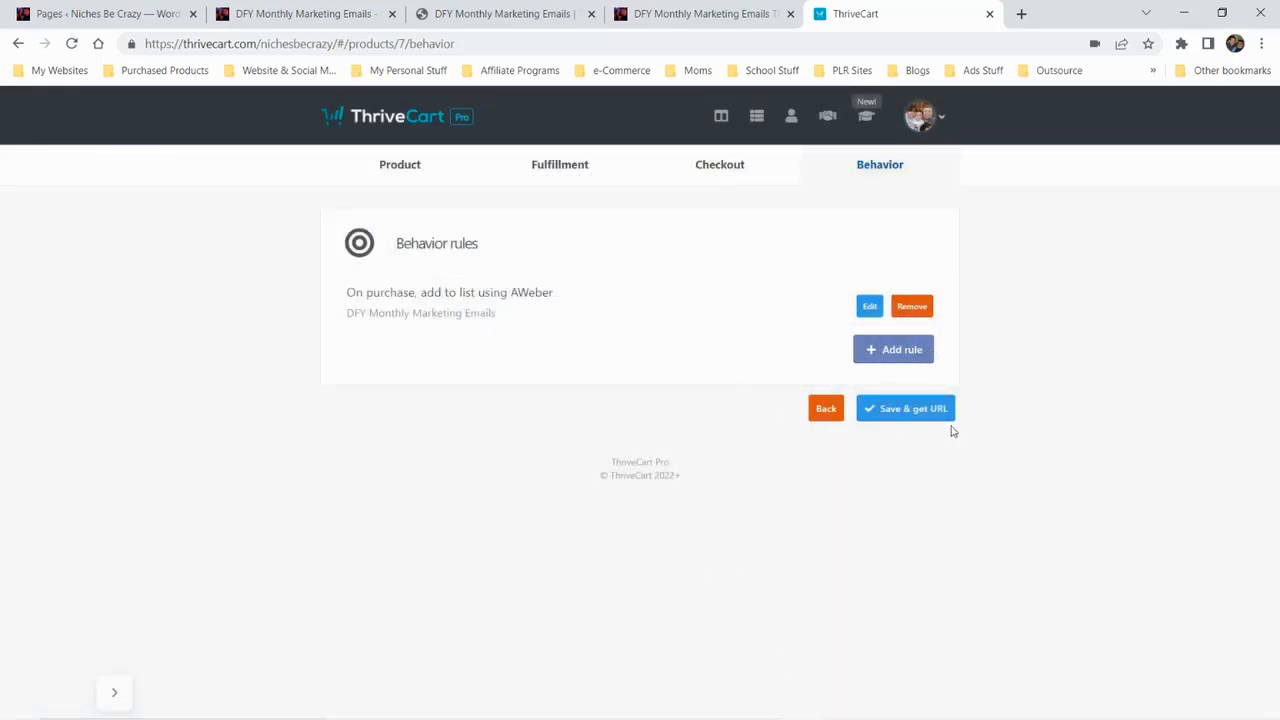
Save the product and copy the embed code that places the cart straight into the page
left_click(889, 414)
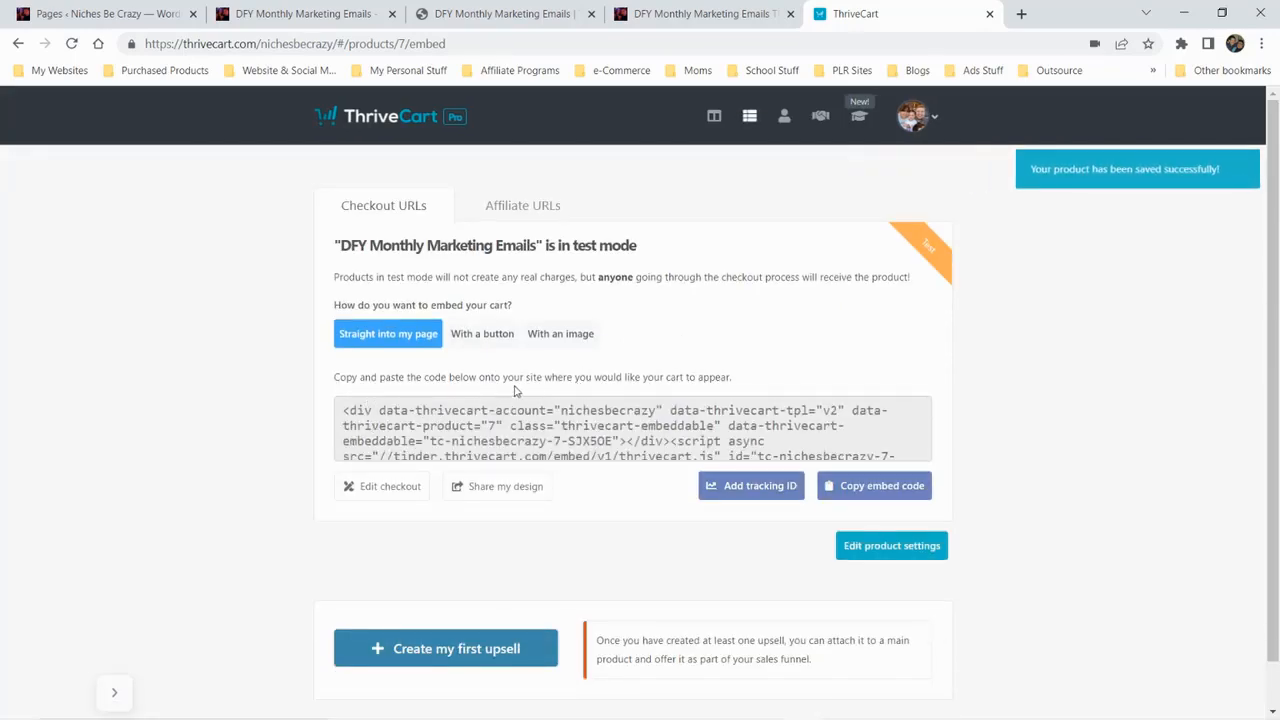
scroll(636, 415, "down", 1)
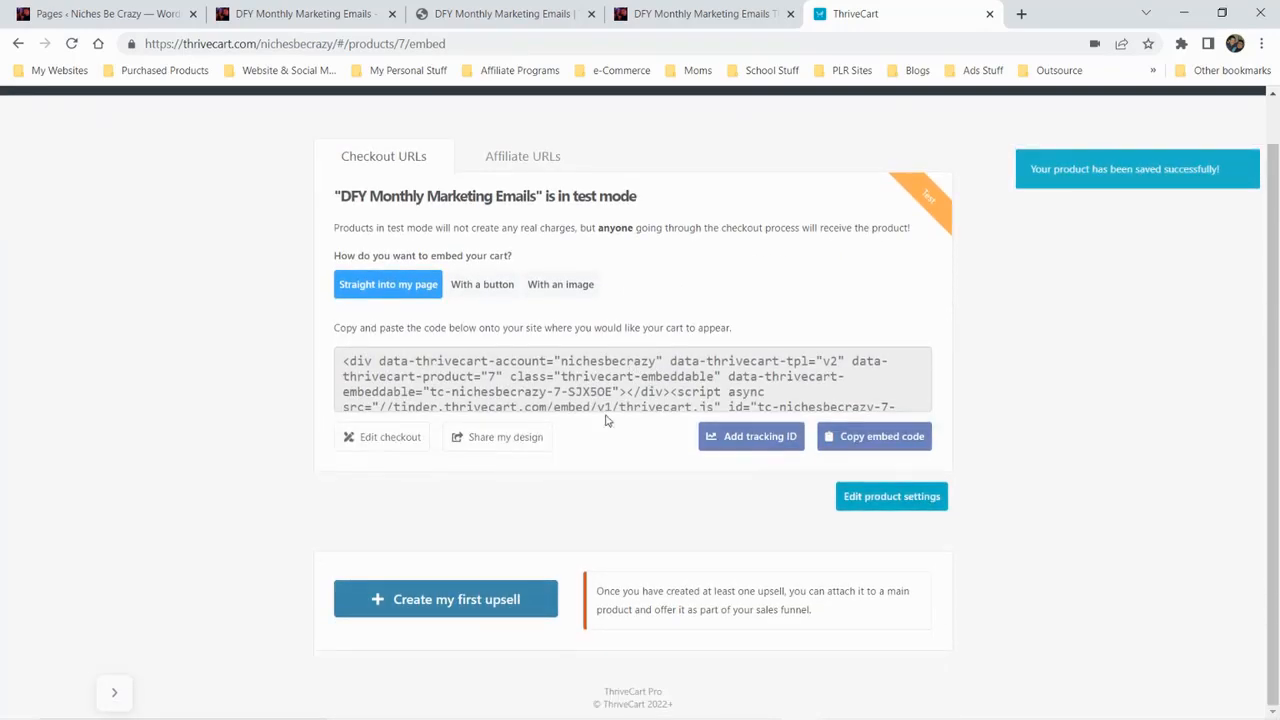
left_click(477, 286)
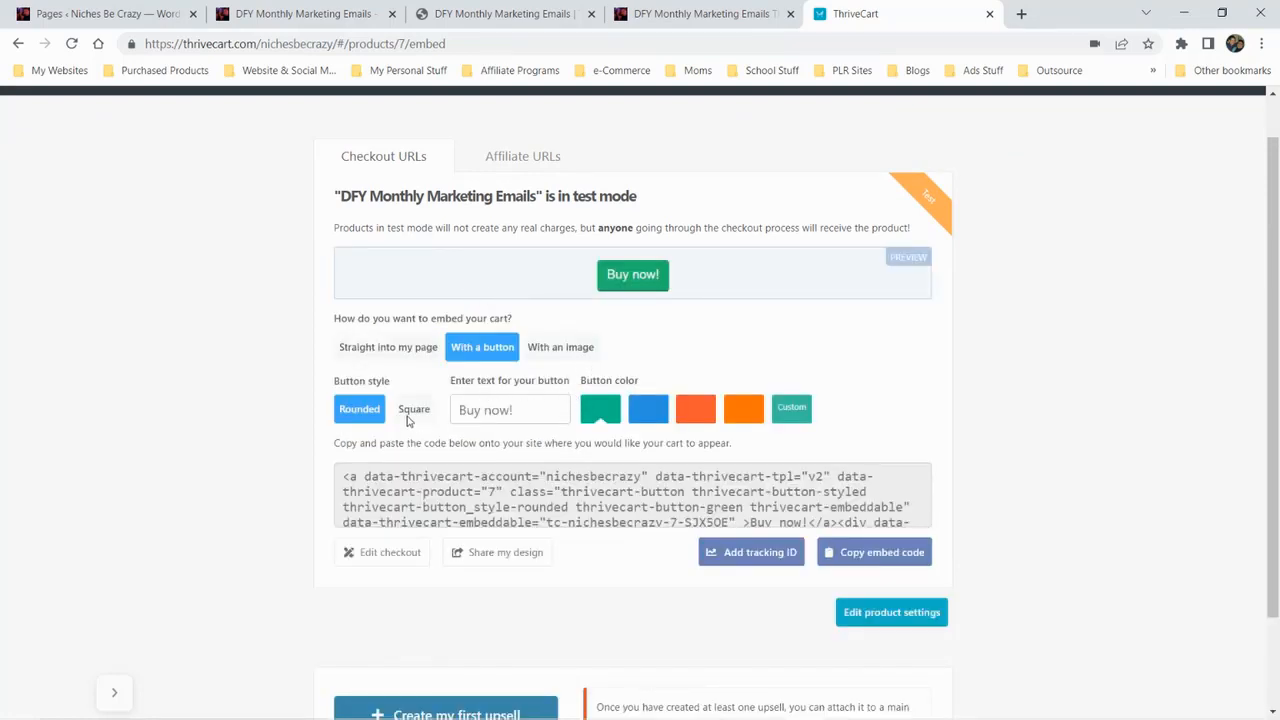
left_click(388, 347)
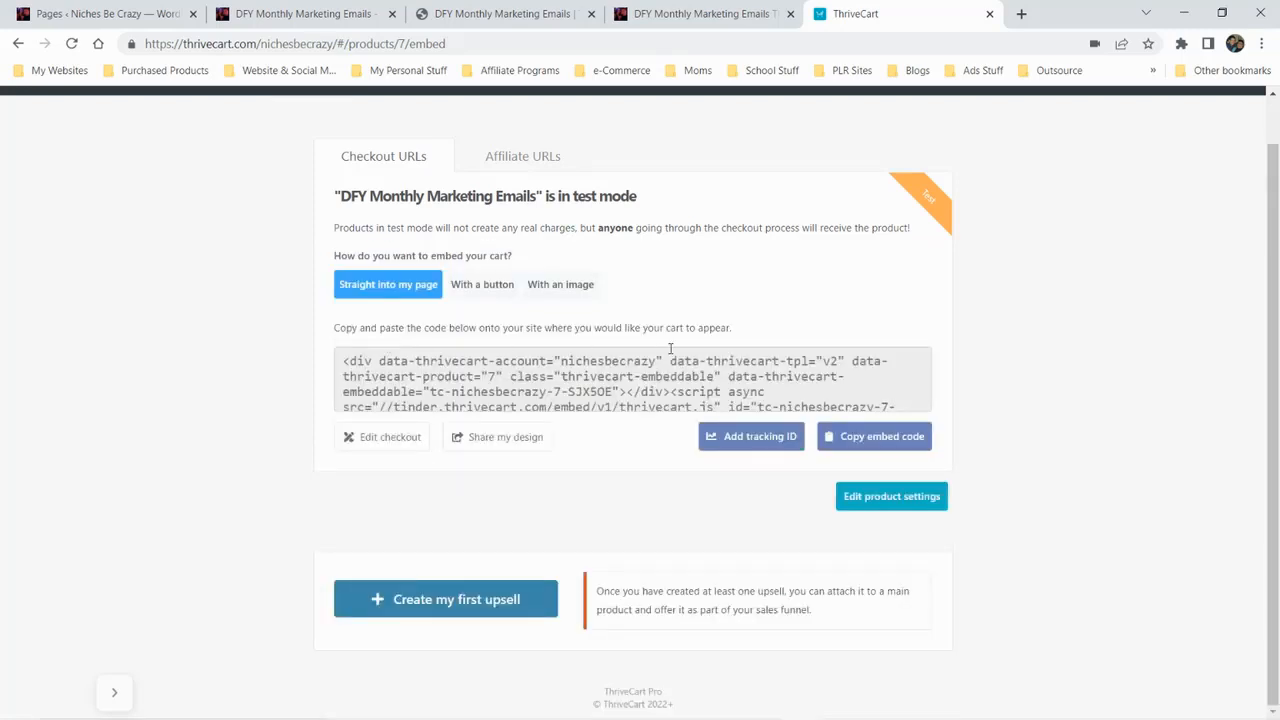
left_click(866, 446)
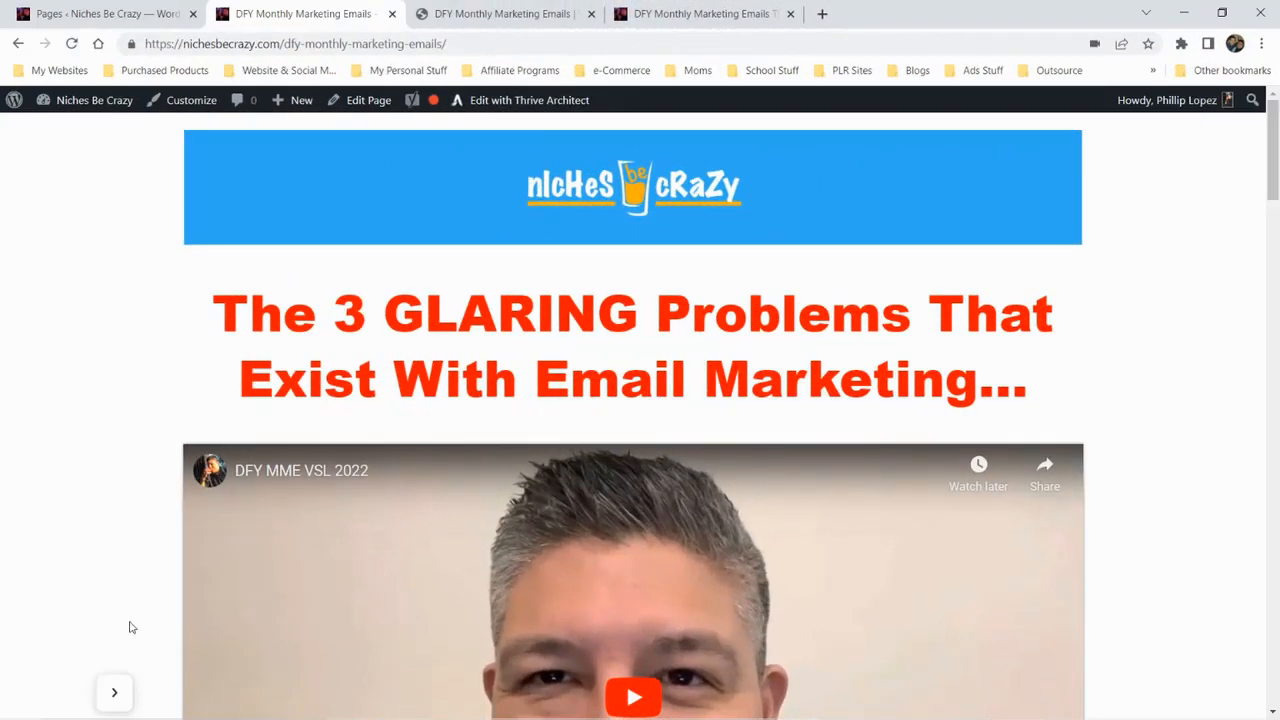
Examine the cart embedded in the DFY Monthly Marketing Emails sales page and accept its cookie notice
scroll(129, 627, "down", 12)
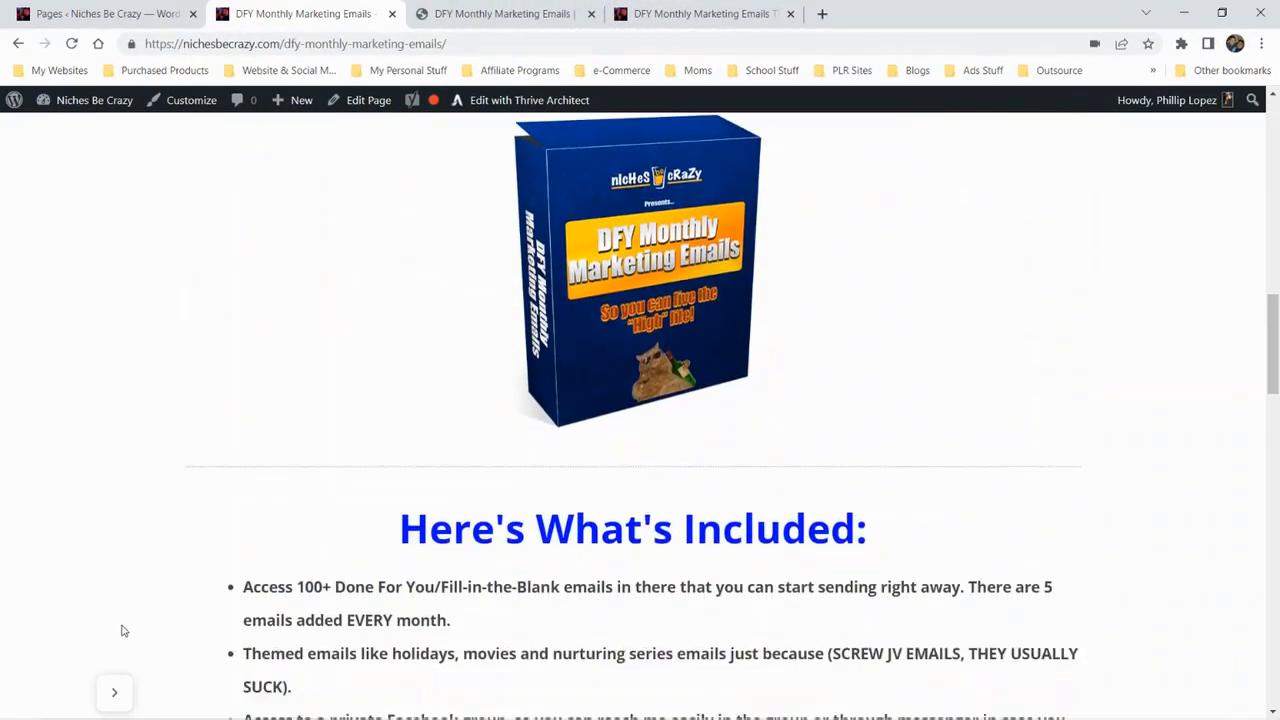
scroll(117, 633, "down", 7)
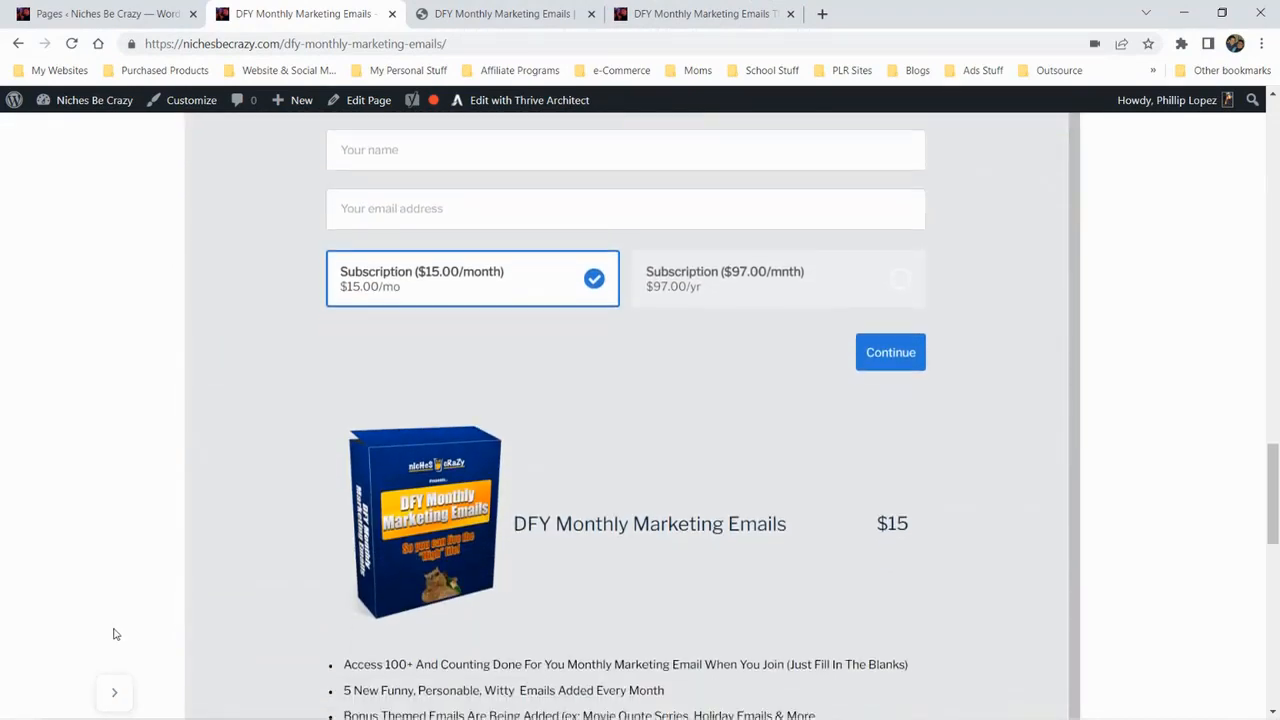
scroll(115, 633, "up", 5)
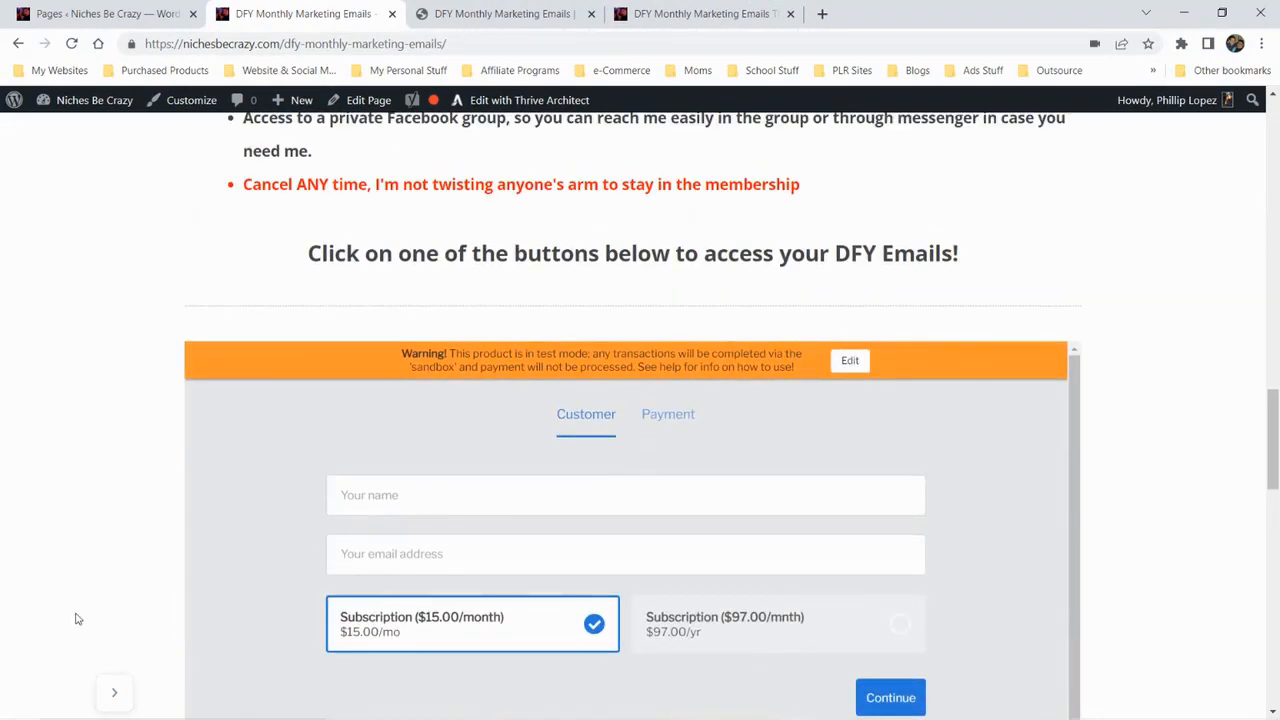
scroll(197, 578, "down", 9)
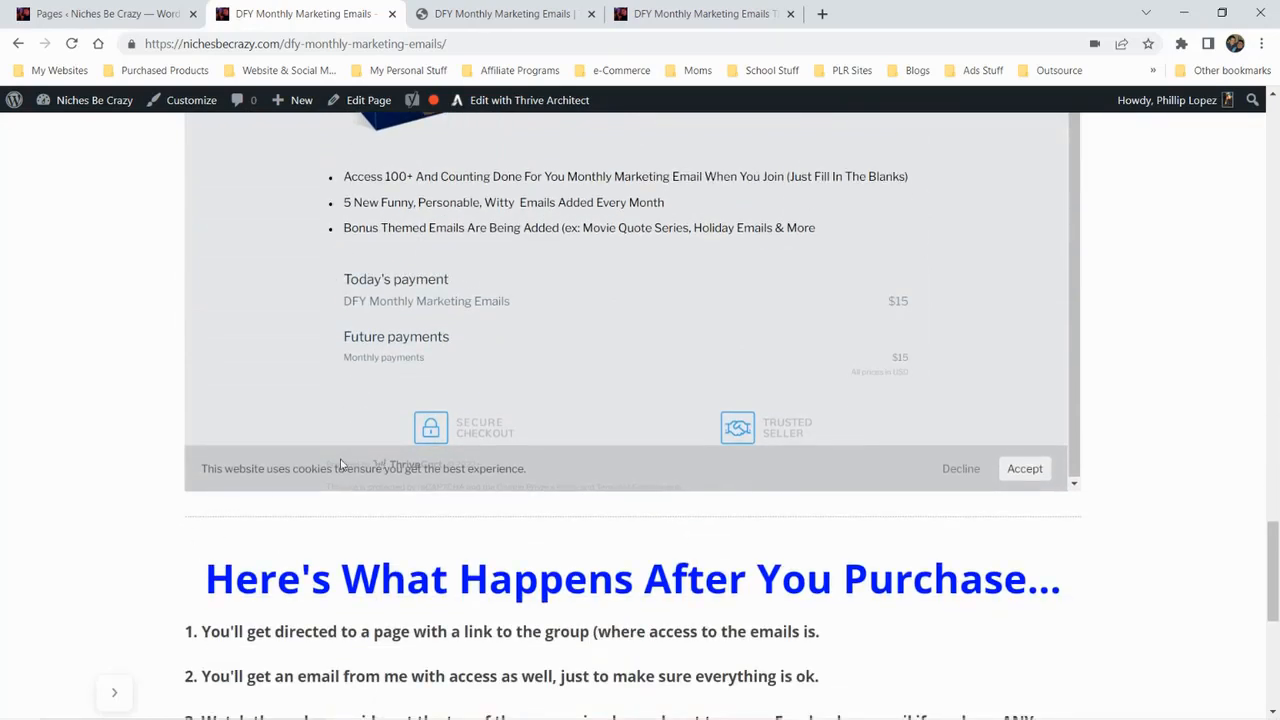
left_click(1012, 468)
scroll(536, 430, "up", 1)
scroll(535, 430, "up", 5)
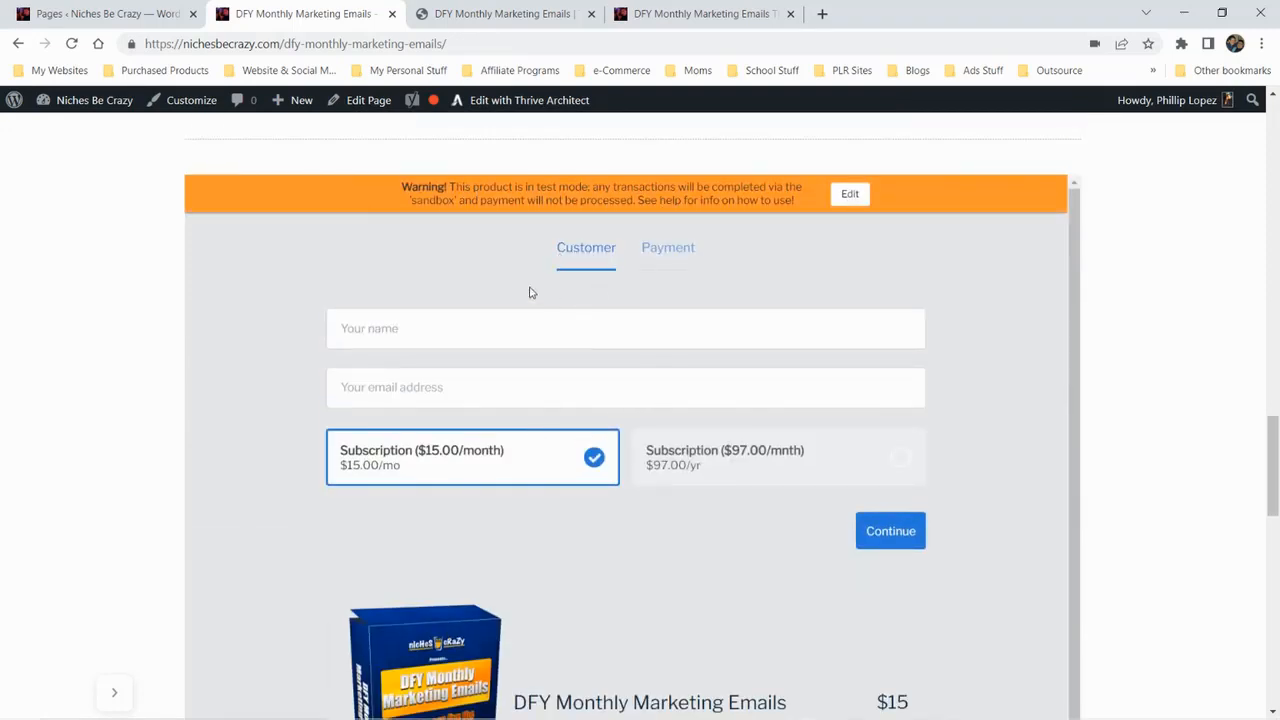
Fill in the customer's name and email address for the $15.00/month subscription and continue to payment
left_click(471, 318)
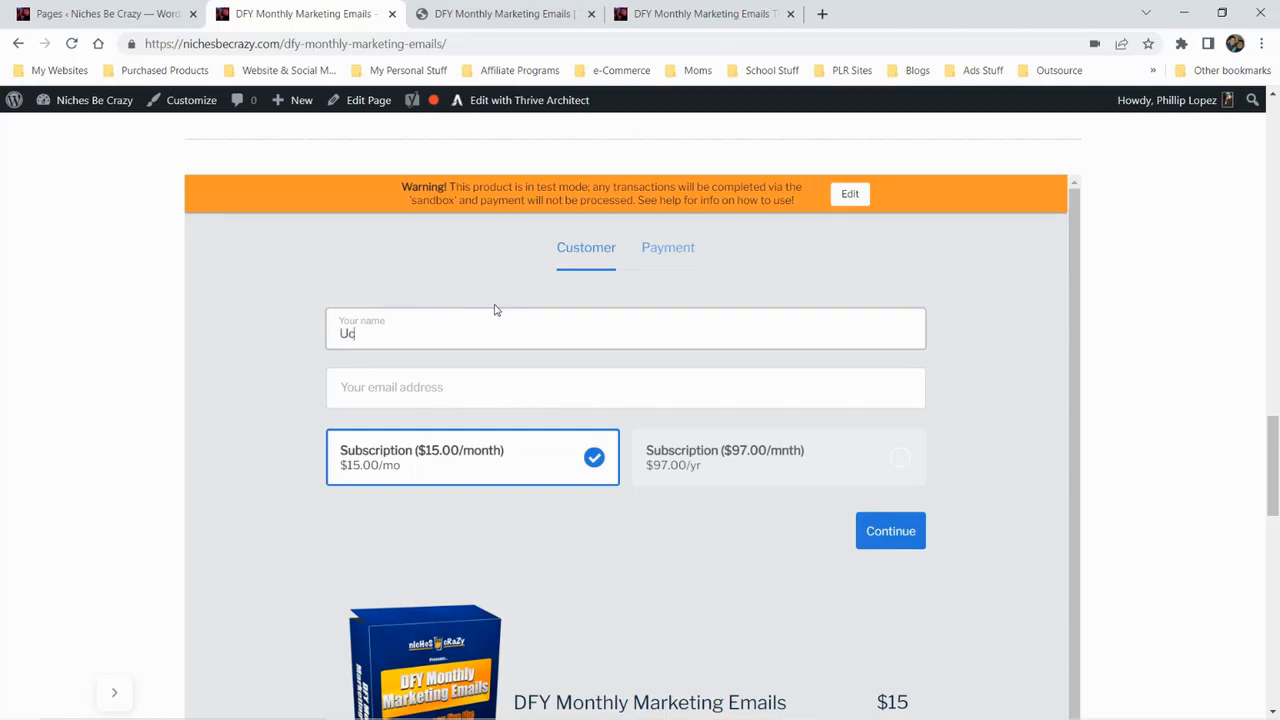
type("Uncel")
left_click(459, 399)
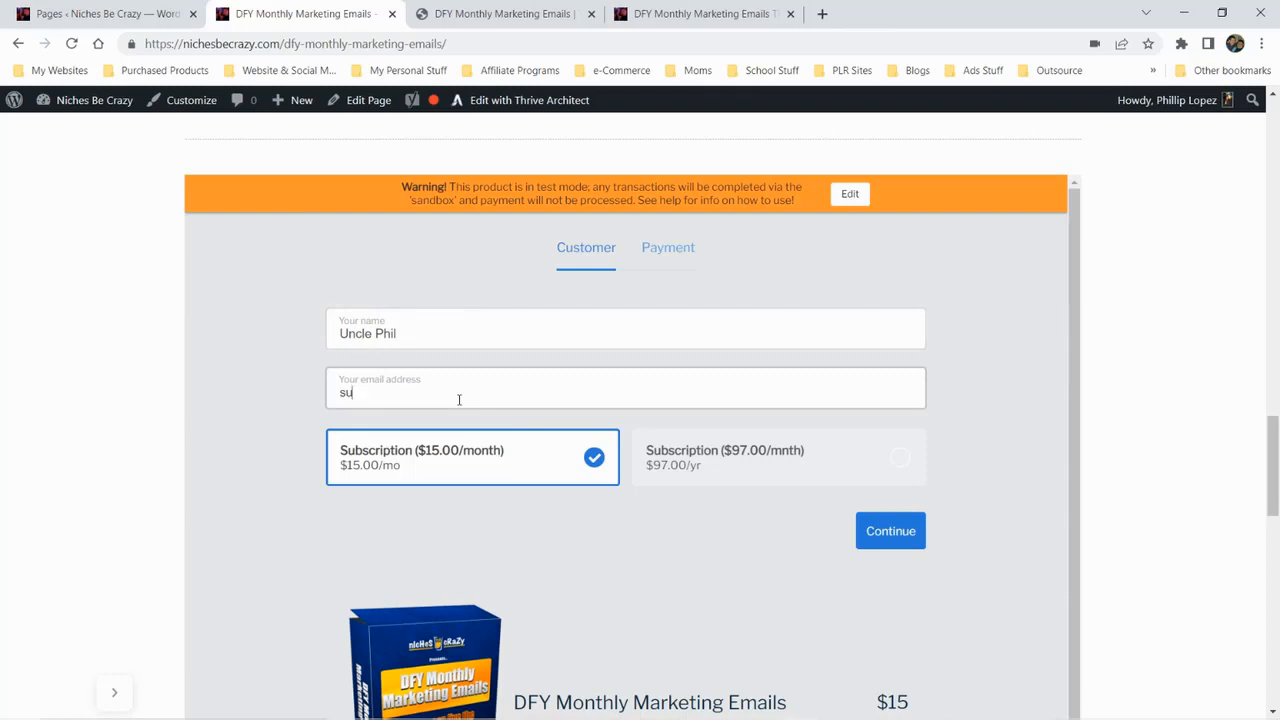
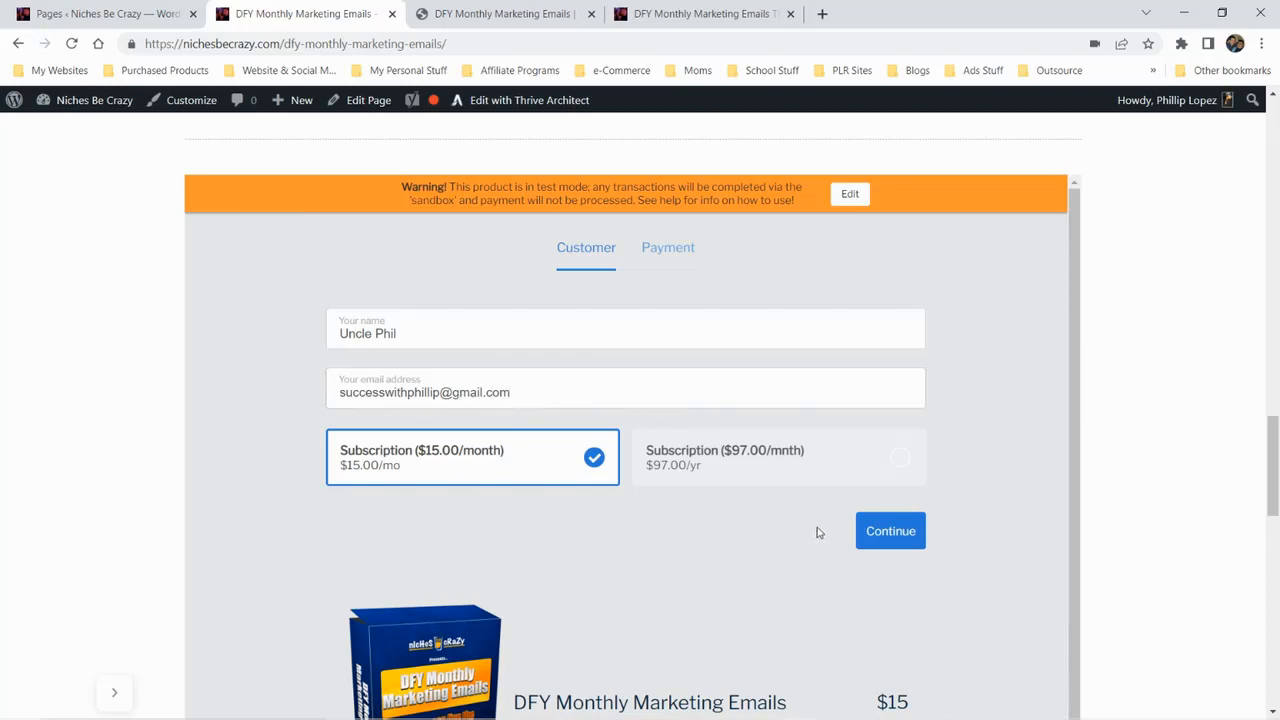
left_click(890, 531)
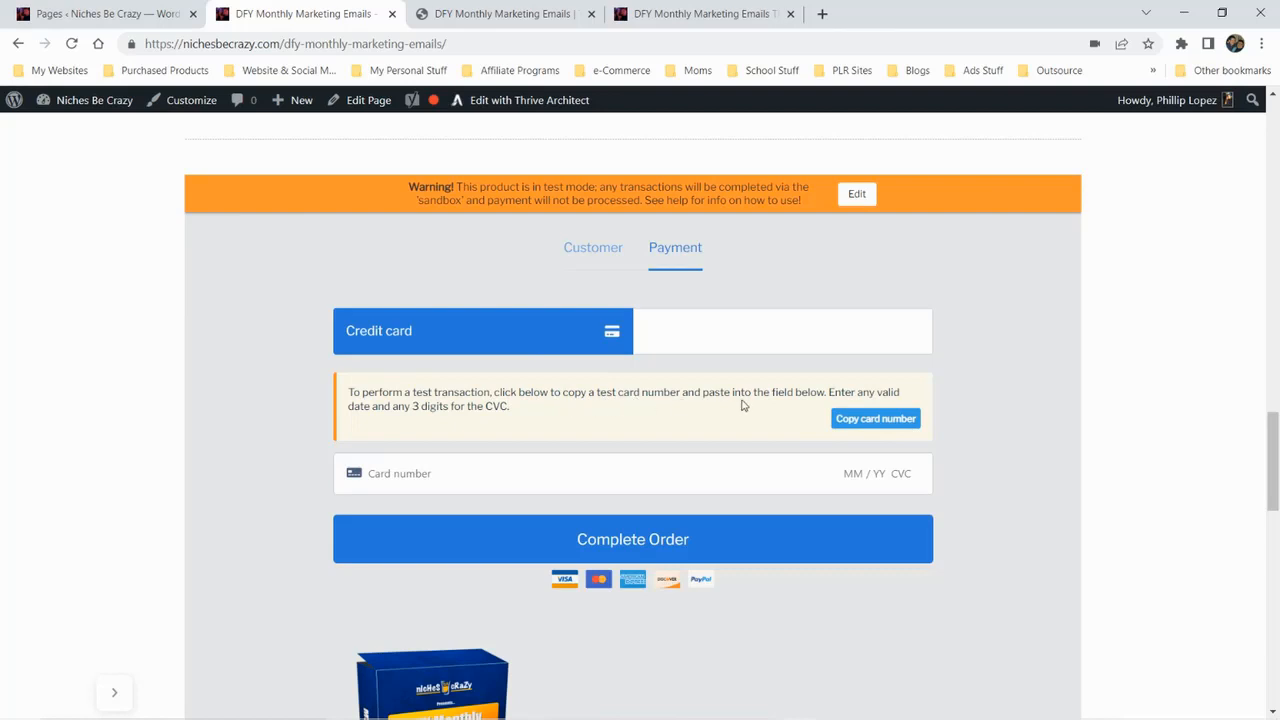
Enter the supplied test card number, expiry date and CVC as credit card payment, and complete the order
left_click(873, 420)
left_click(428, 472)
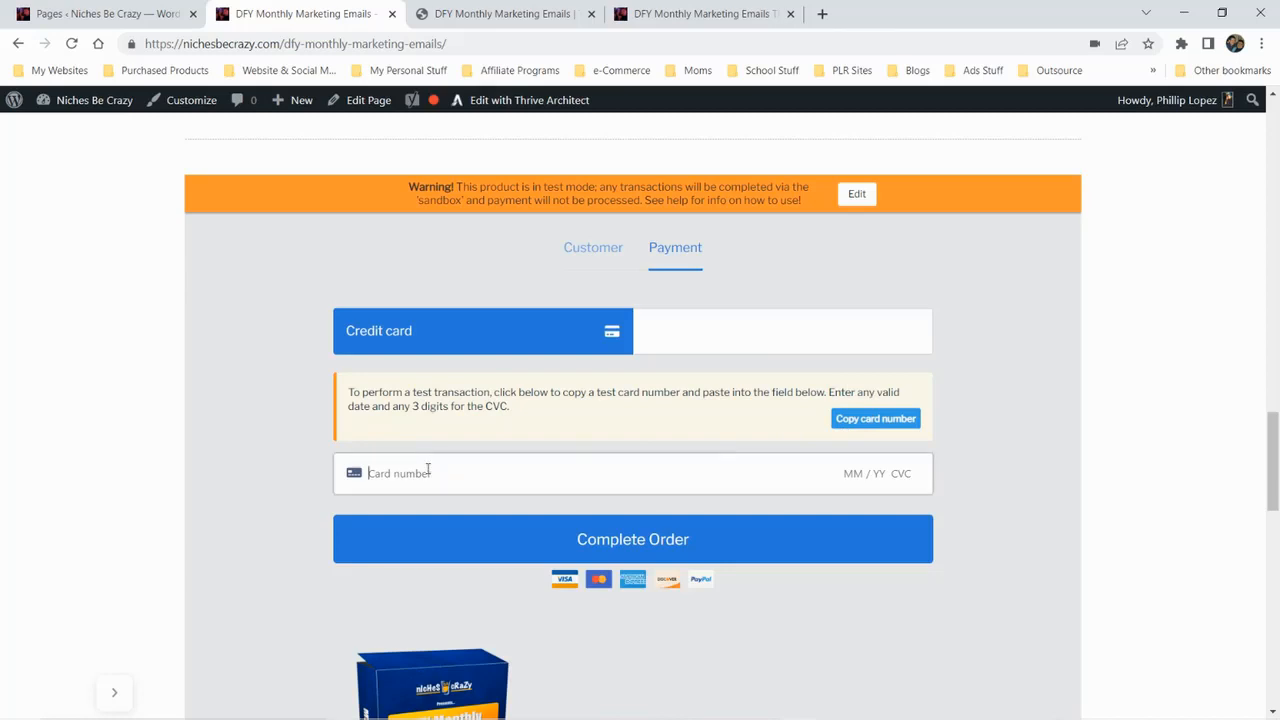
key("ctrl+v")
type("01 / 23 123")
left_click(743, 549)
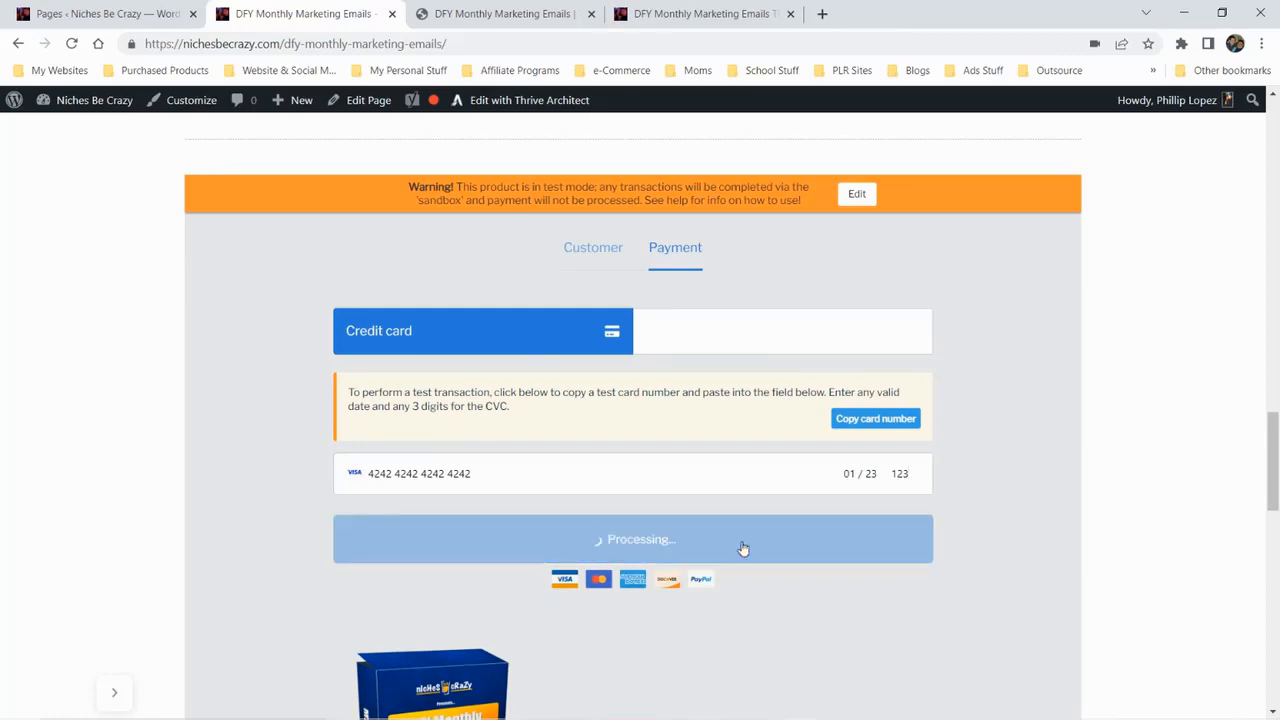
Examine the success page's video, group link, order summary, invoice option and seals, and reload the page
scroll(814, 527, "down", 3)
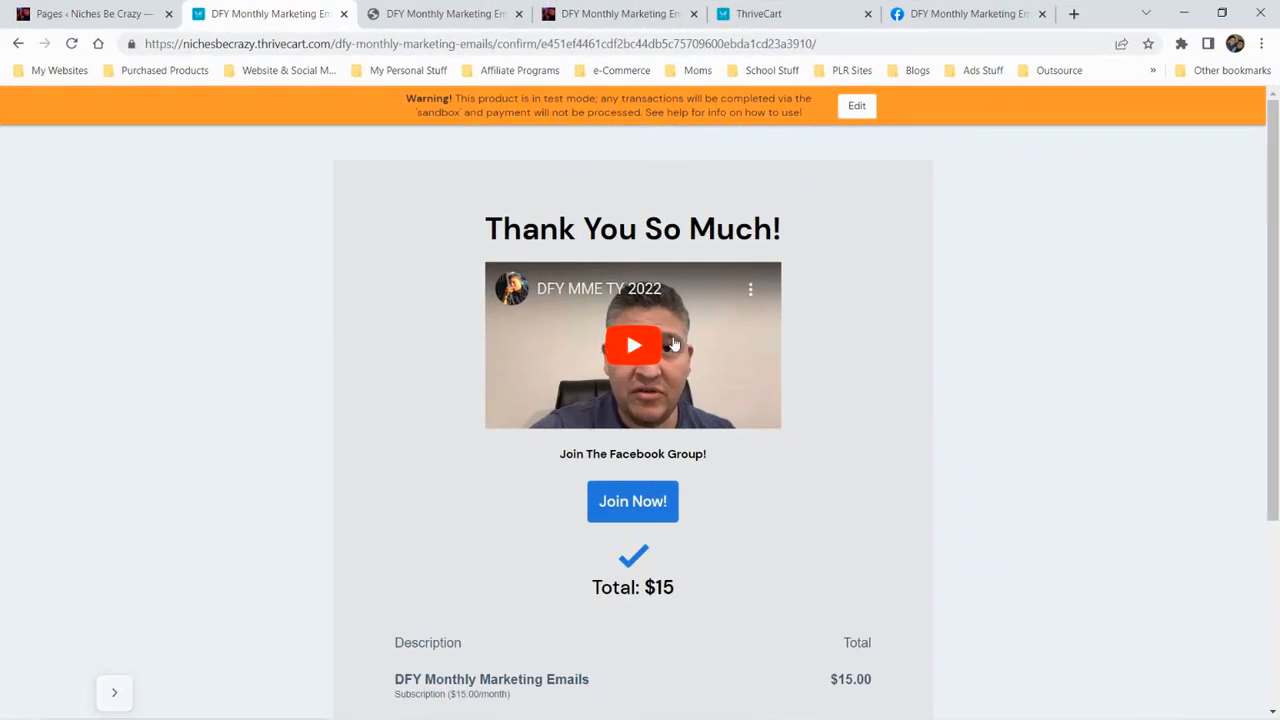
scroll(652, 368, "down", 3)
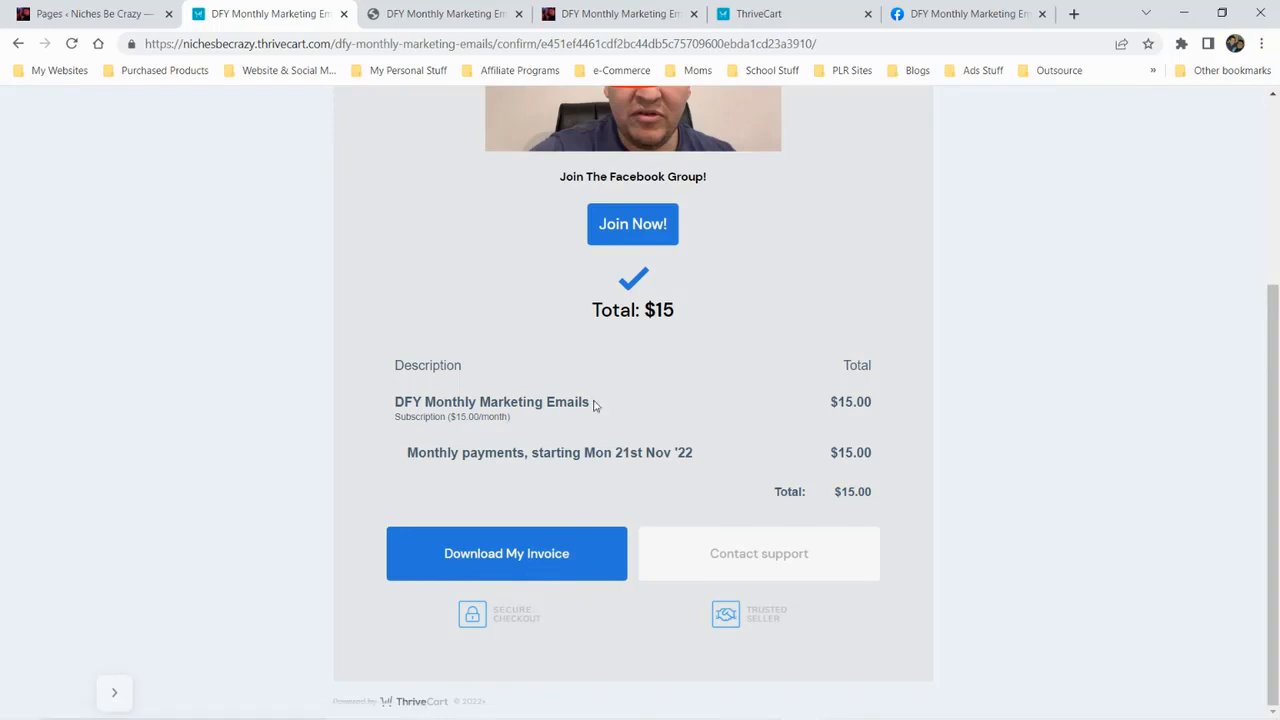
scroll(600, 410, "up", 3)
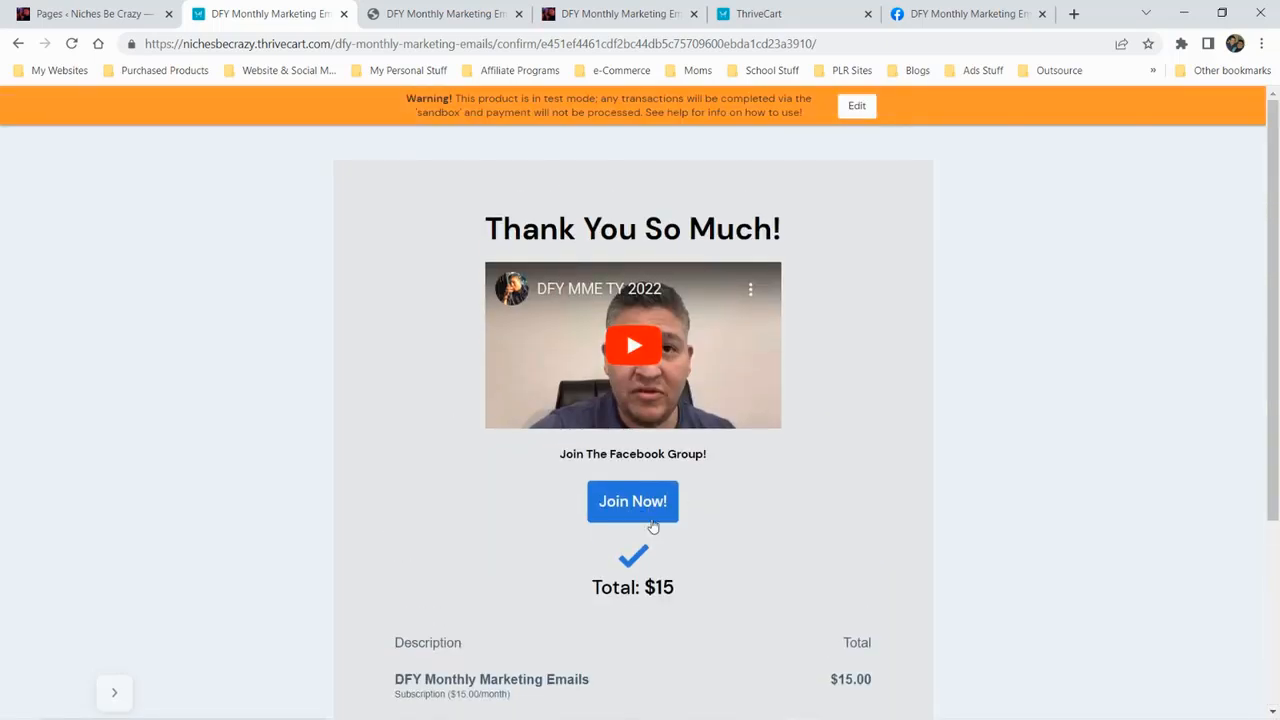
scroll(652, 527, "down", 3)
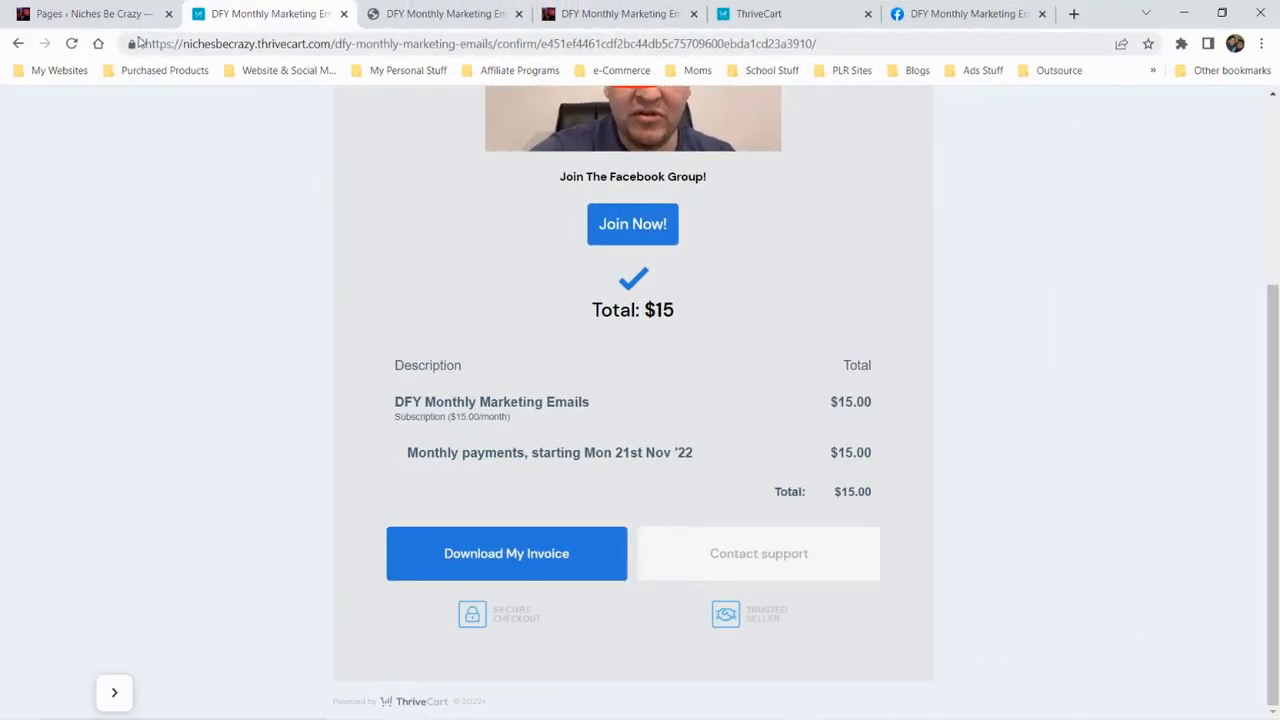
left_click(71, 44)
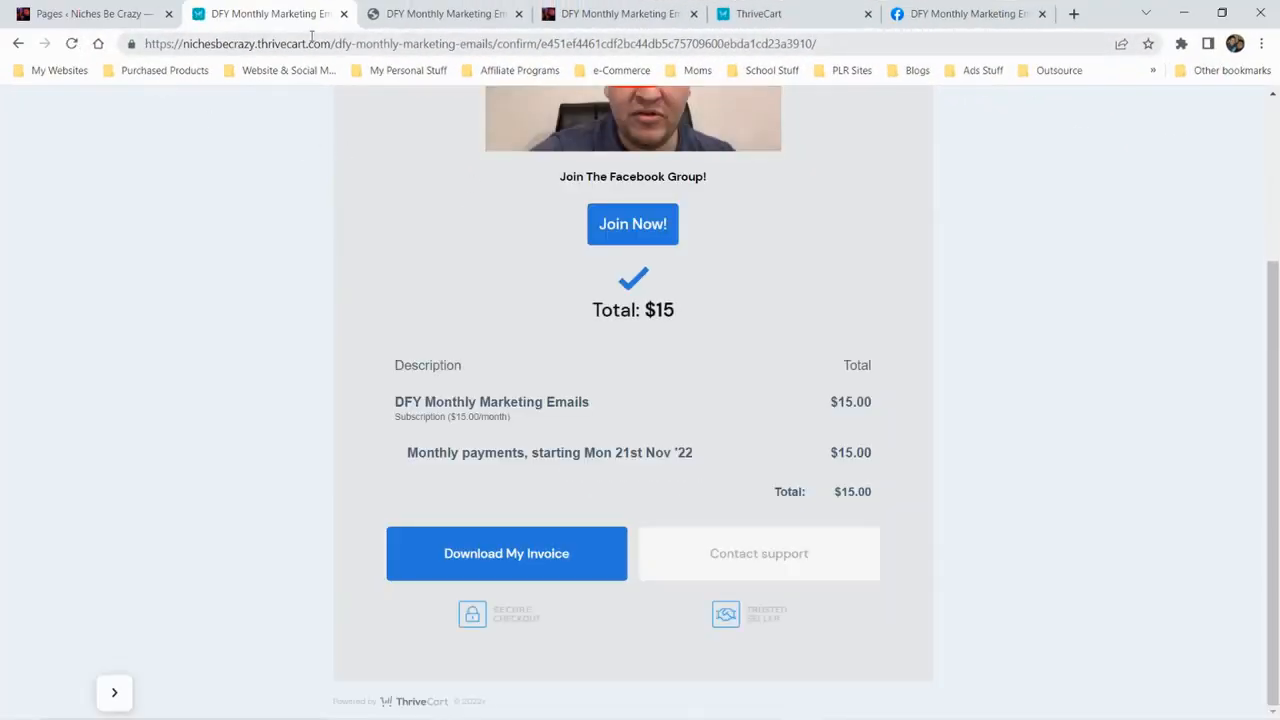
Return from the success page to the sales page, examine the embedded cart and accept its cookie notice
left_click(19, 44)
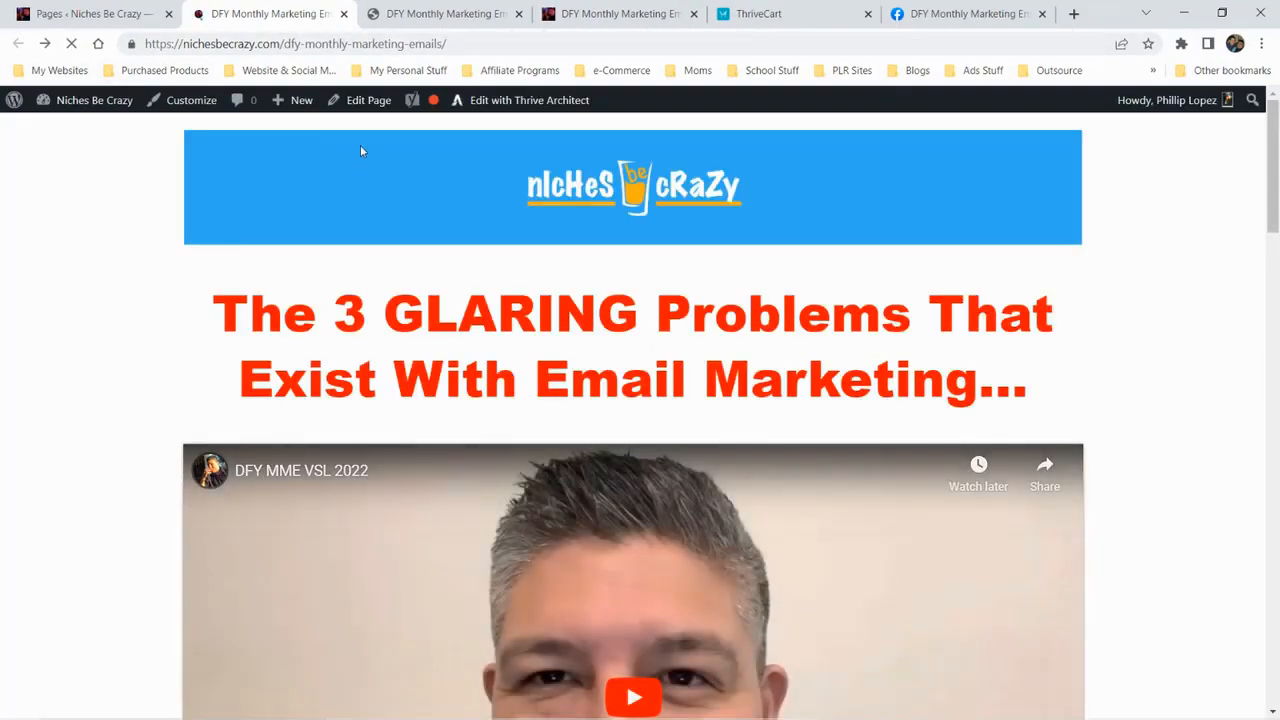
scroll(389, 177, "down", 5)
scroll(389, 177, "down", 15)
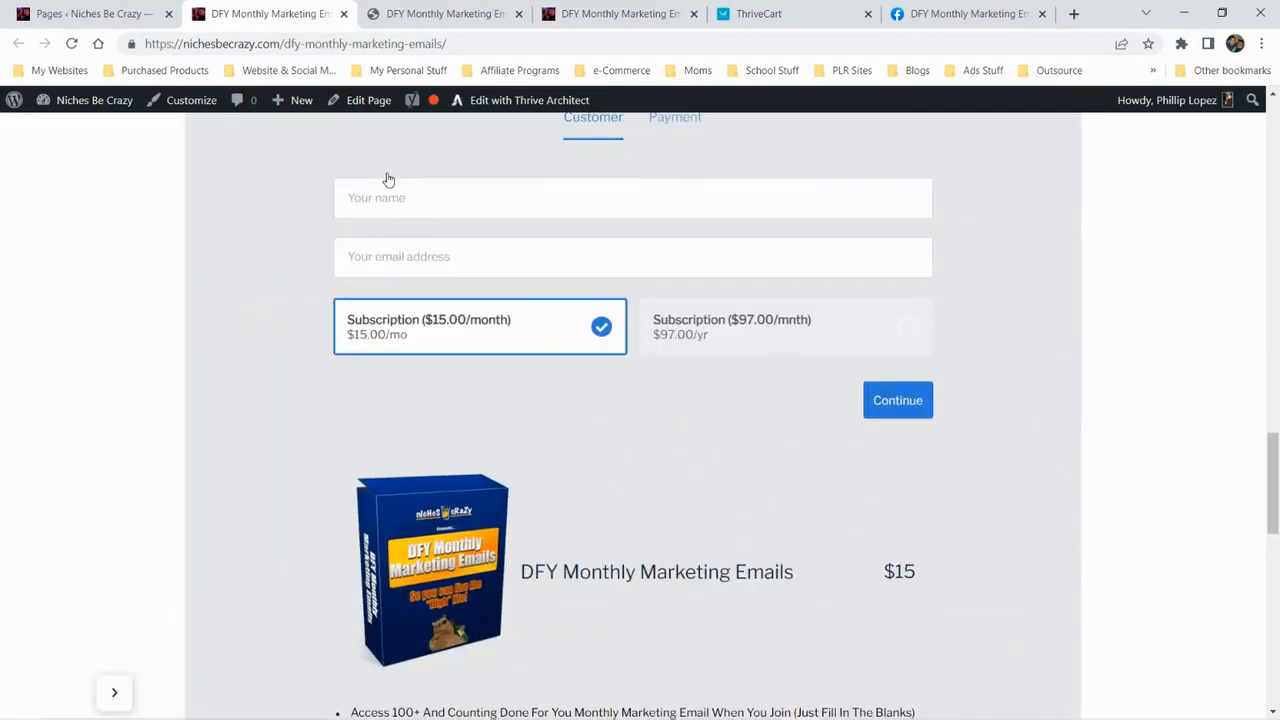
scroll(389, 179, "down", 10)
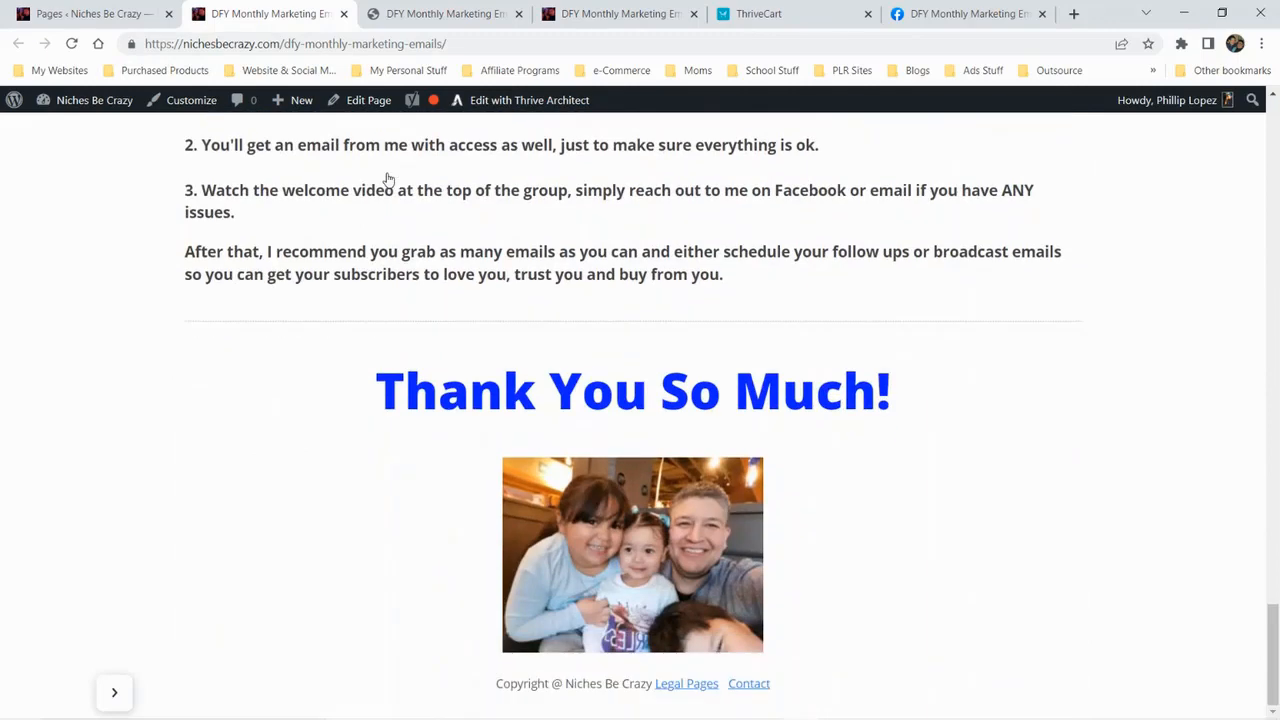
scroll(389, 177, "up", 8)
scroll(388, 177, "up", 7)
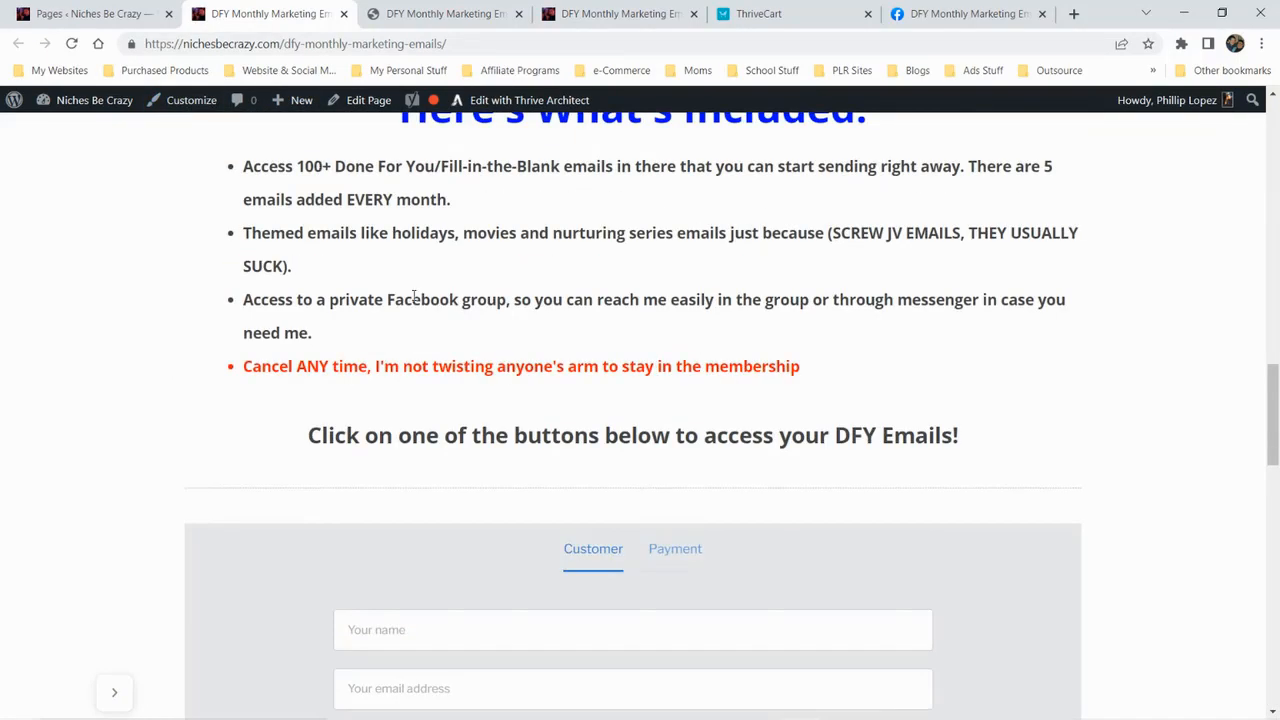
scroll(607, 411, "down", 3)
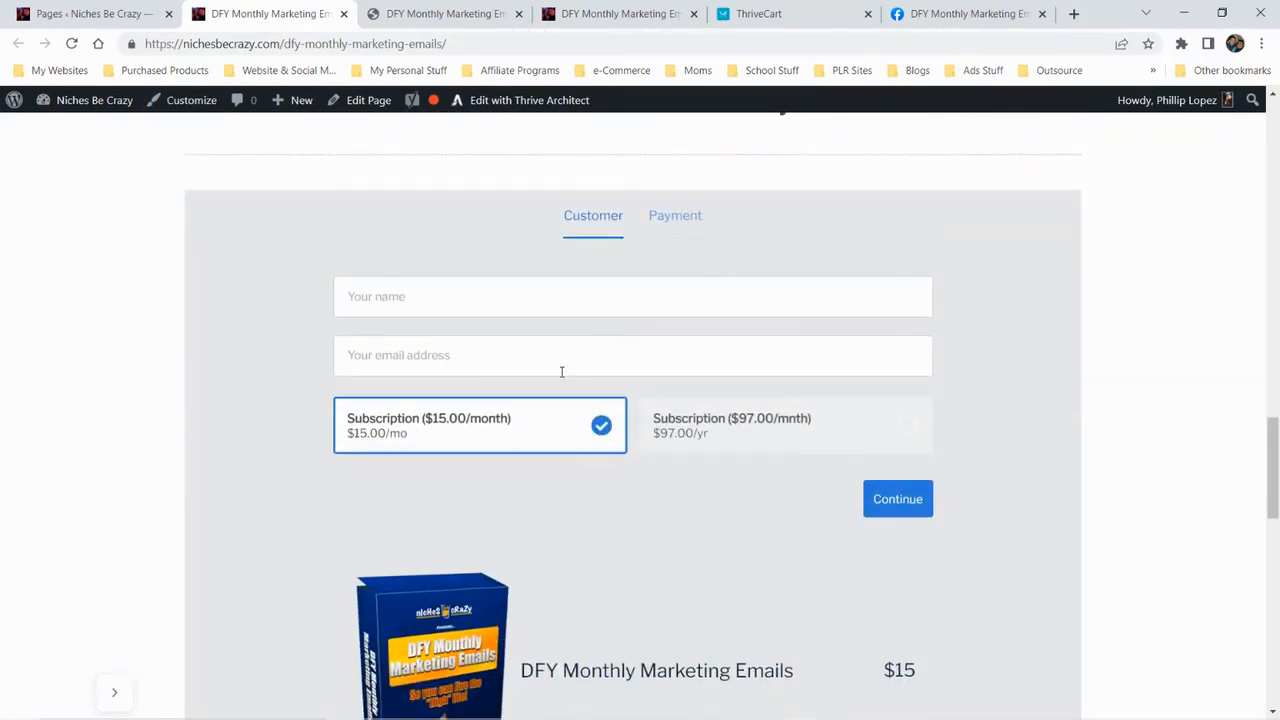
scroll(555, 372, "down", 2)
scroll(552, 374, "up", 2)
scroll(552, 375, "down", 4)
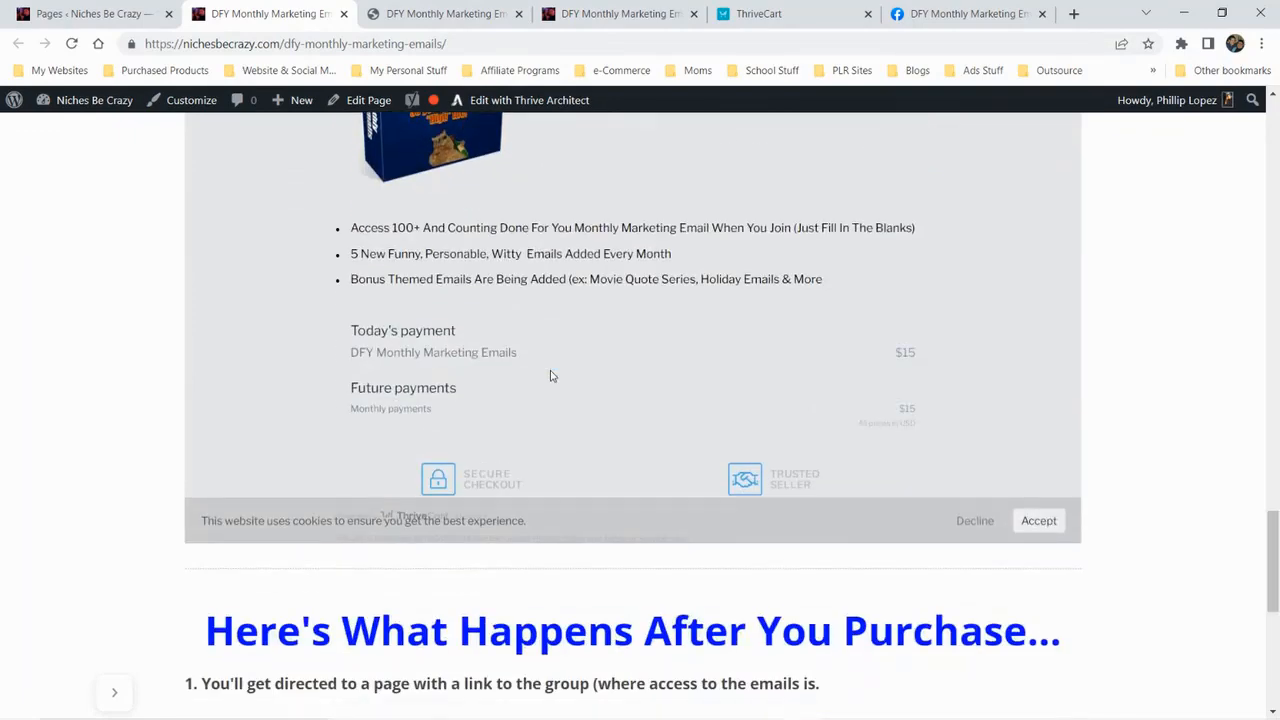
scroll(550, 375, "down", 2)
left_click(1044, 356)
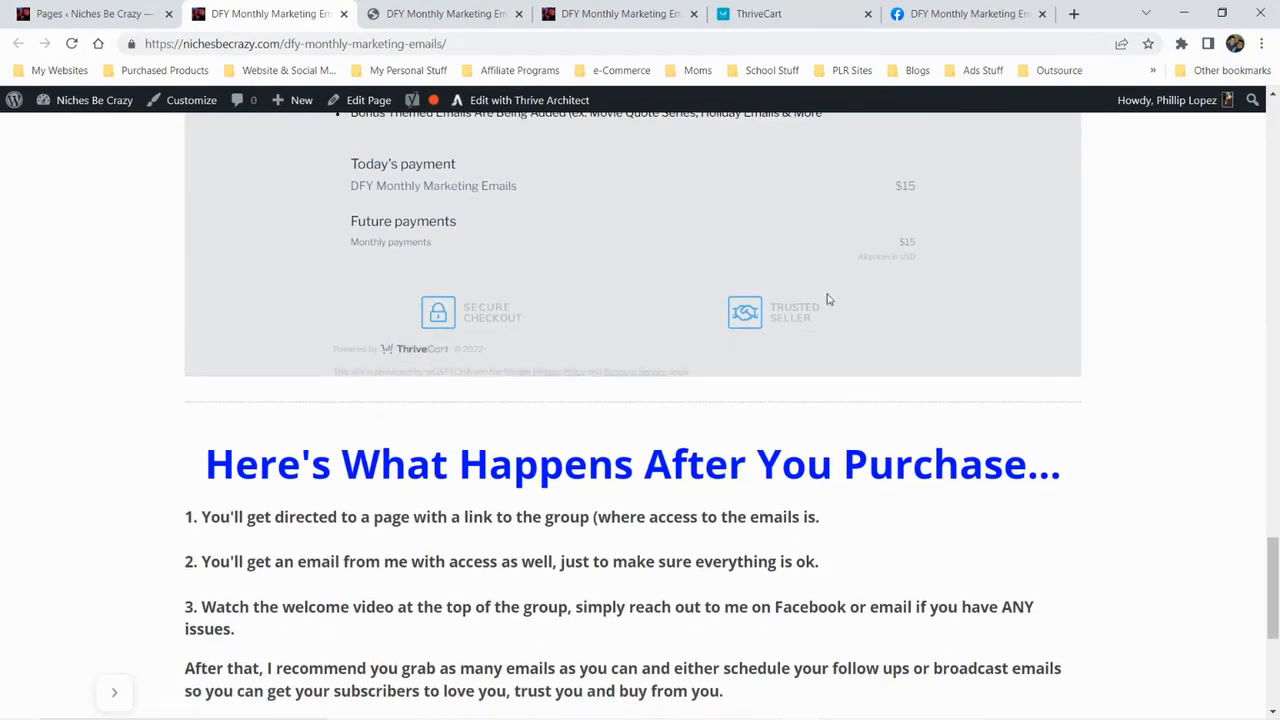
left_click(797, 18)
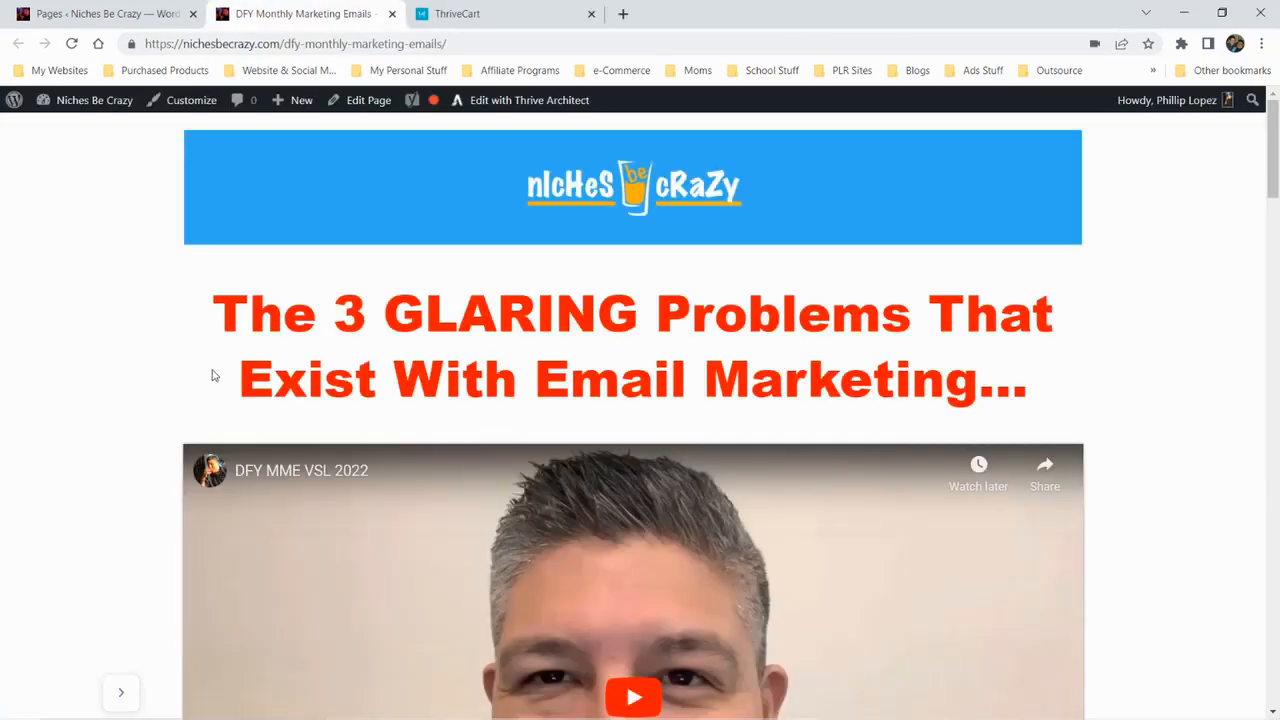
Examine the sales page from its video and benefits through the "Select One Of The Options Below" heading and embedded checkout
scroll(212, 375, "down", 7)
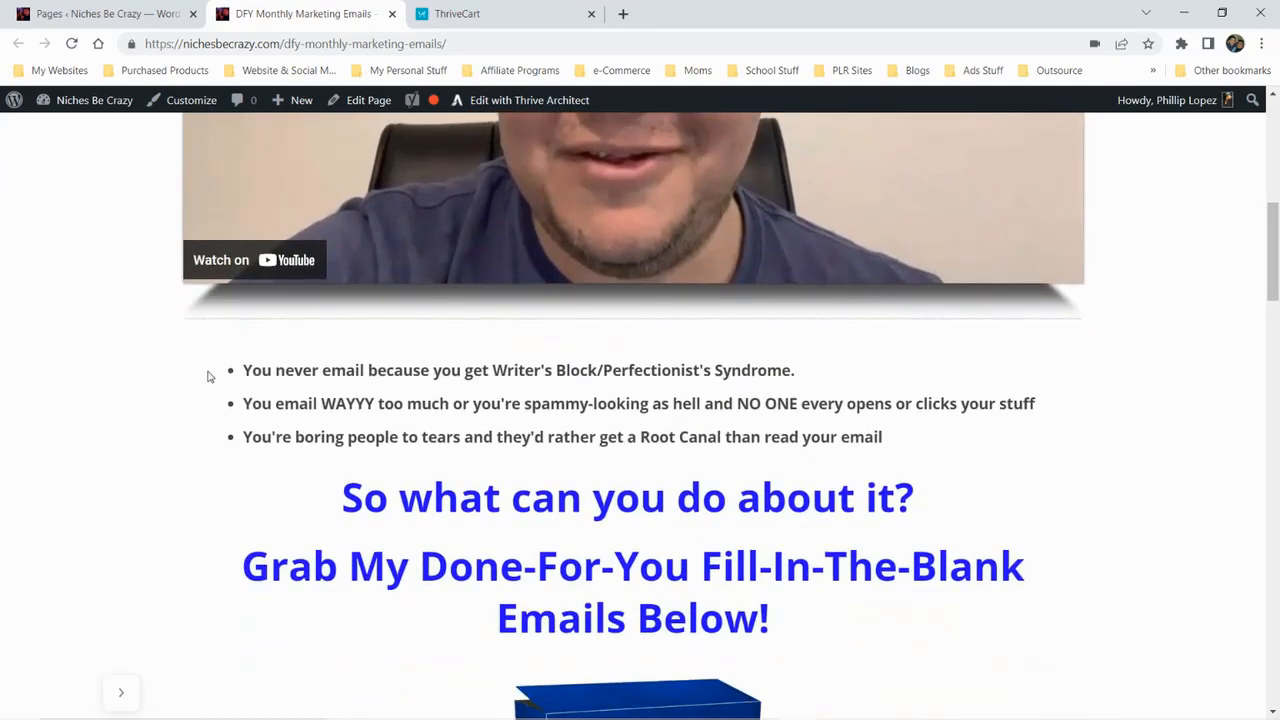
scroll(208, 376, "down", 7)
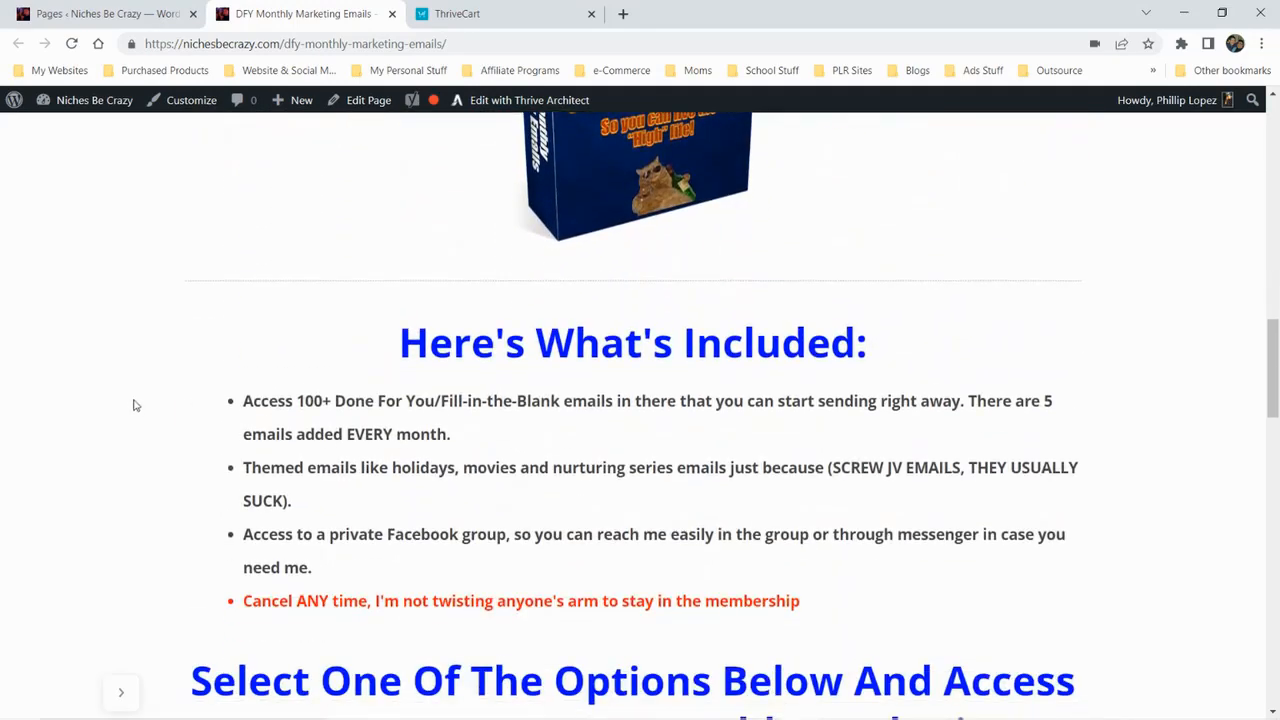
scroll(134, 402, "down", 4)
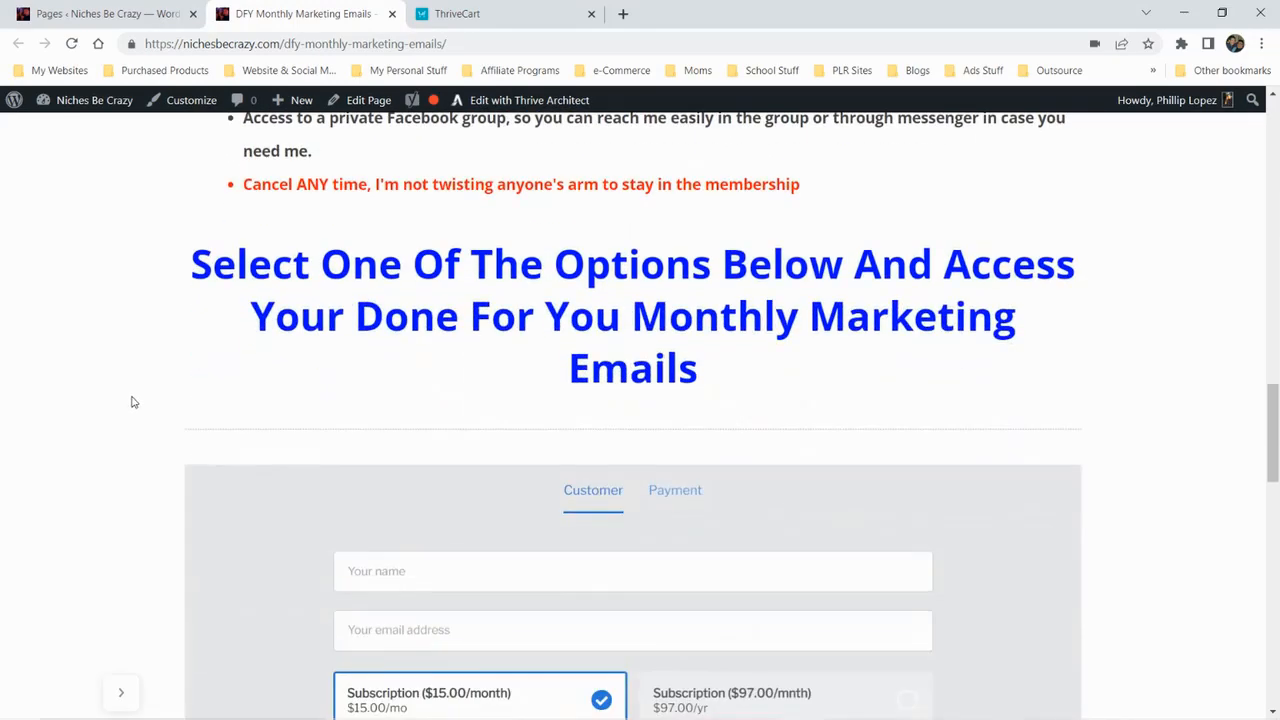
scroll(133, 402, "down", 6)
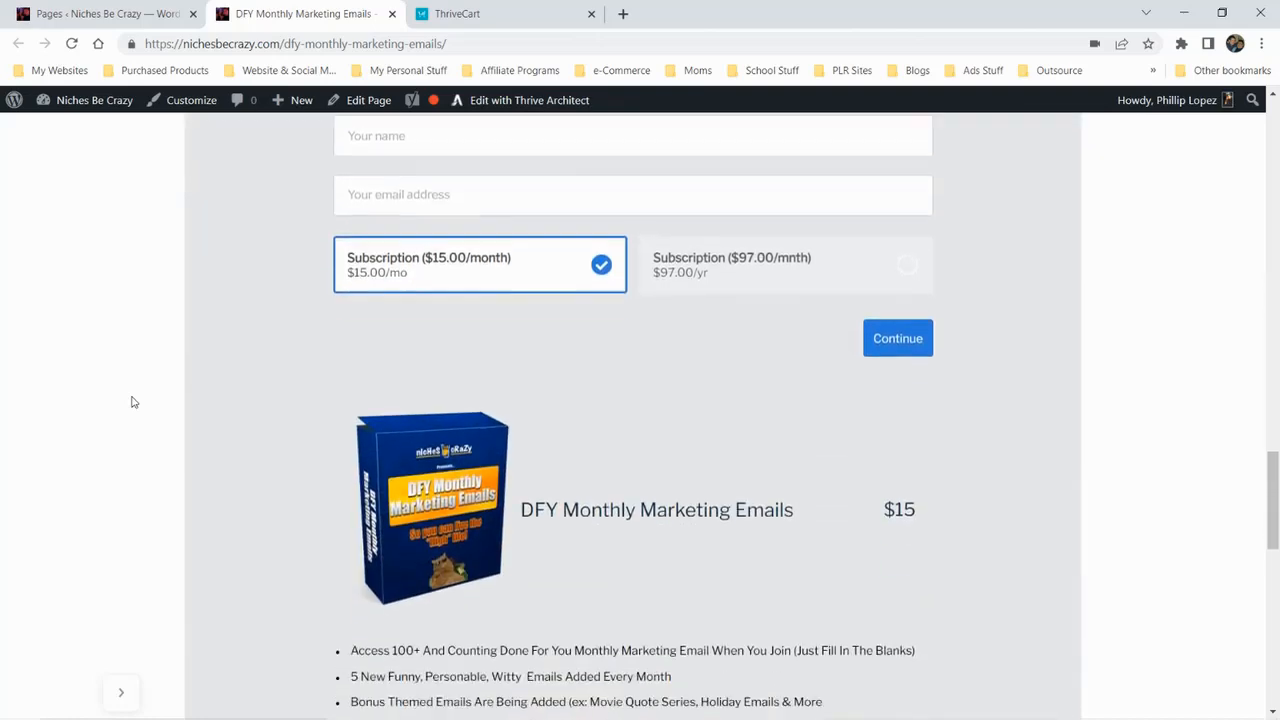
scroll(131, 402, "down", 1)
scroll(130, 402, "down", 5)
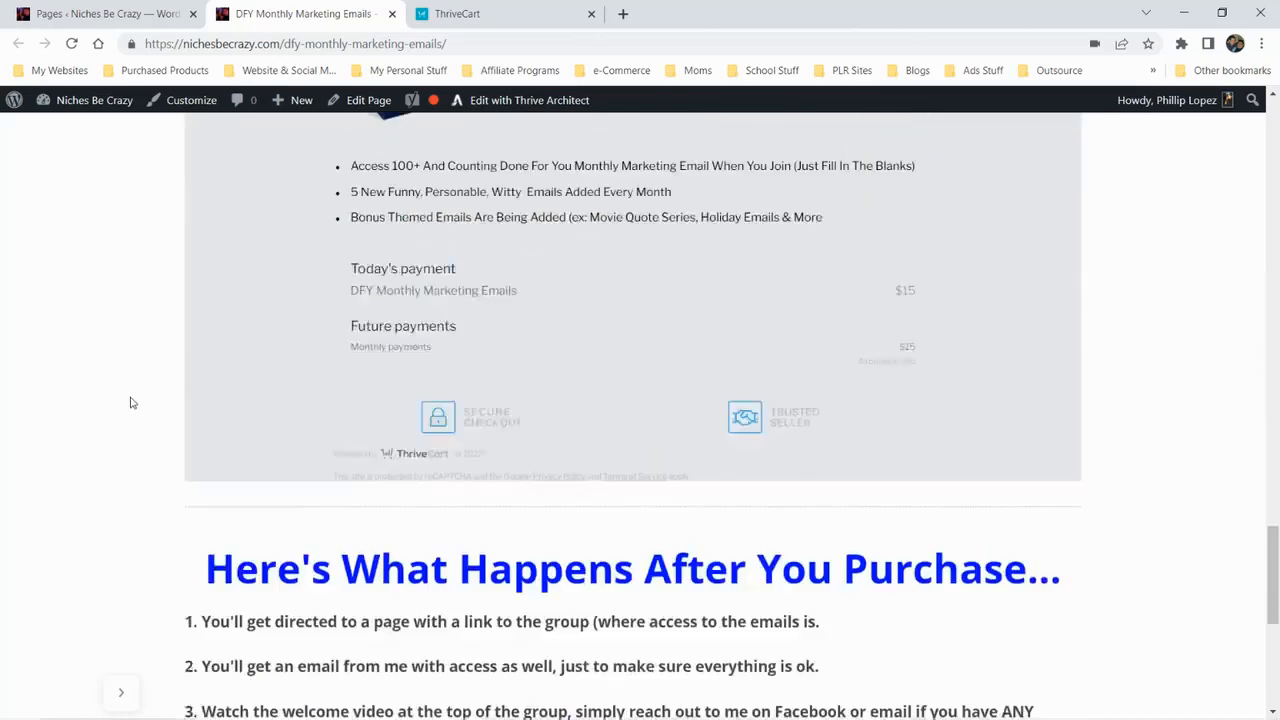
scroll(129, 402, "up", 10)
scroll(129, 403, "up", 2)
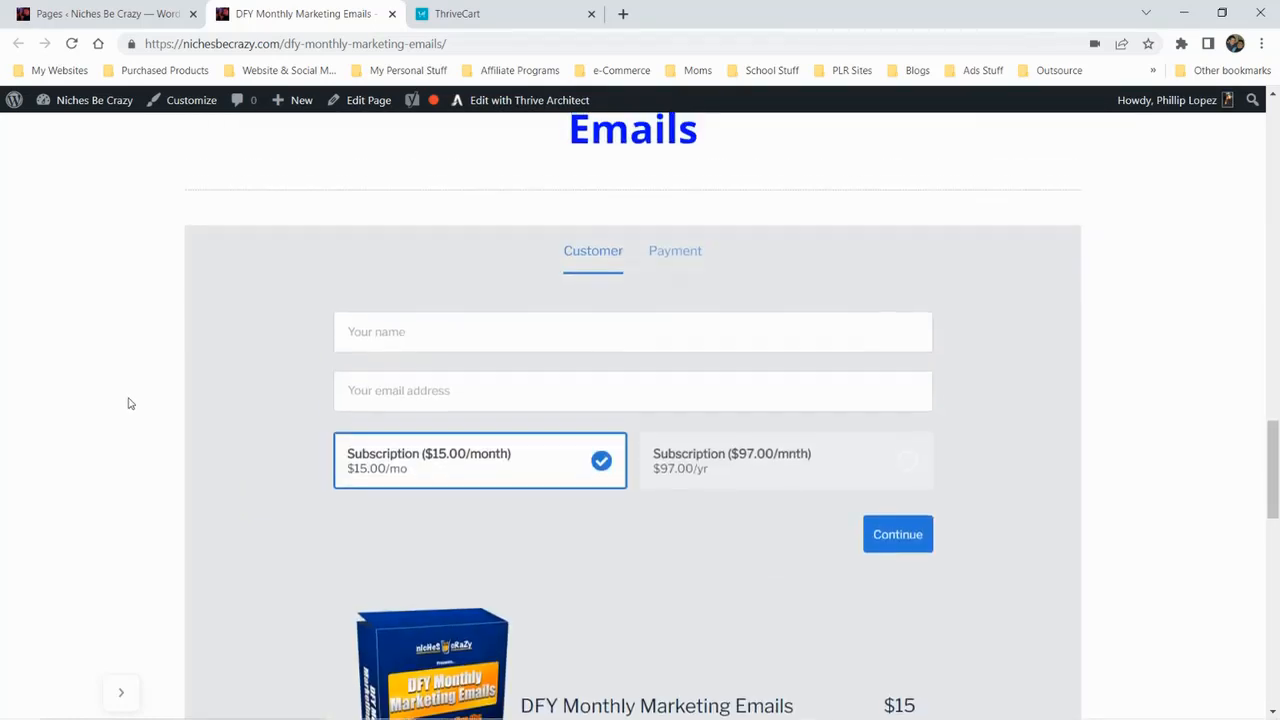
scroll(128, 403, "down", 6)
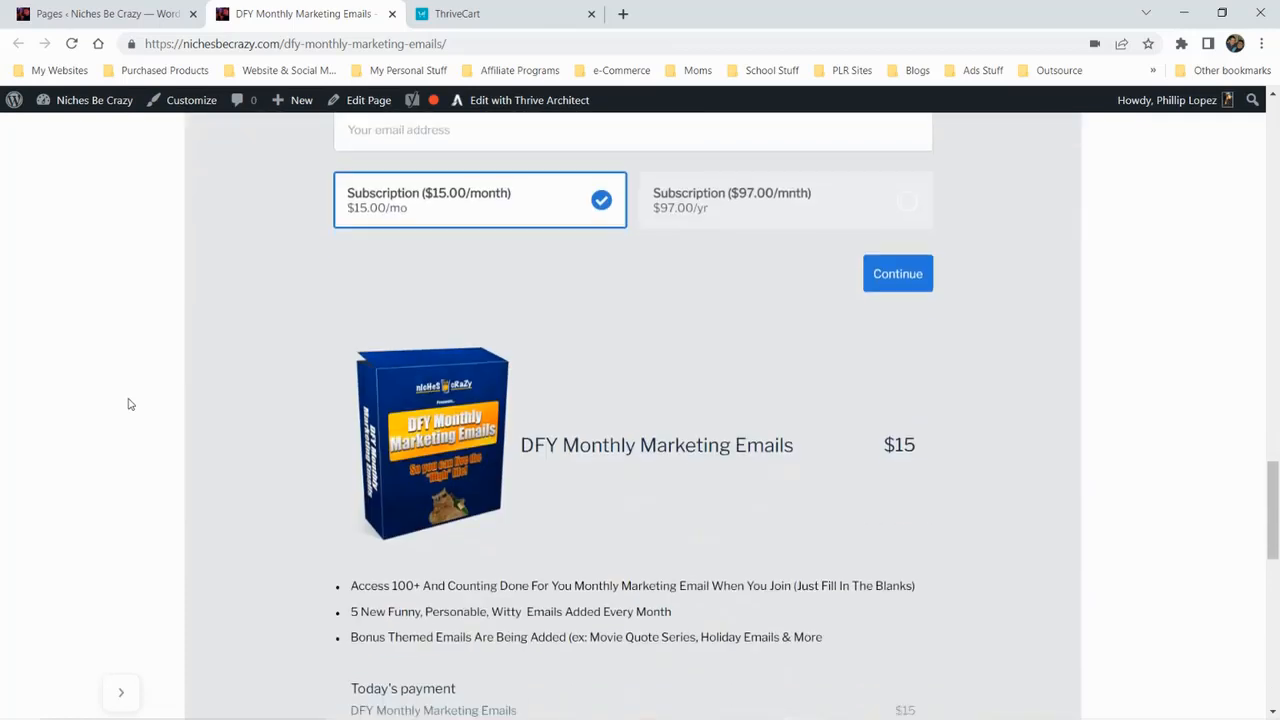
scroll(778, 422, "down", 2)
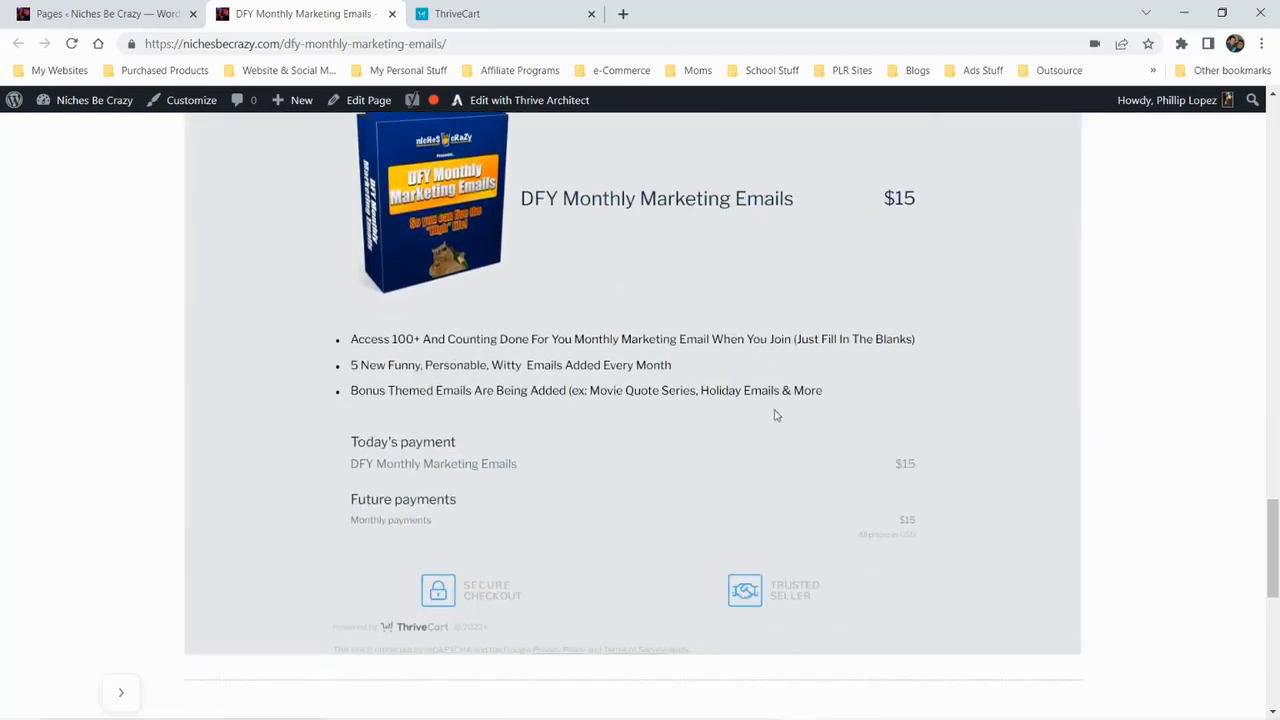
scroll(748, 385, "up", 9)
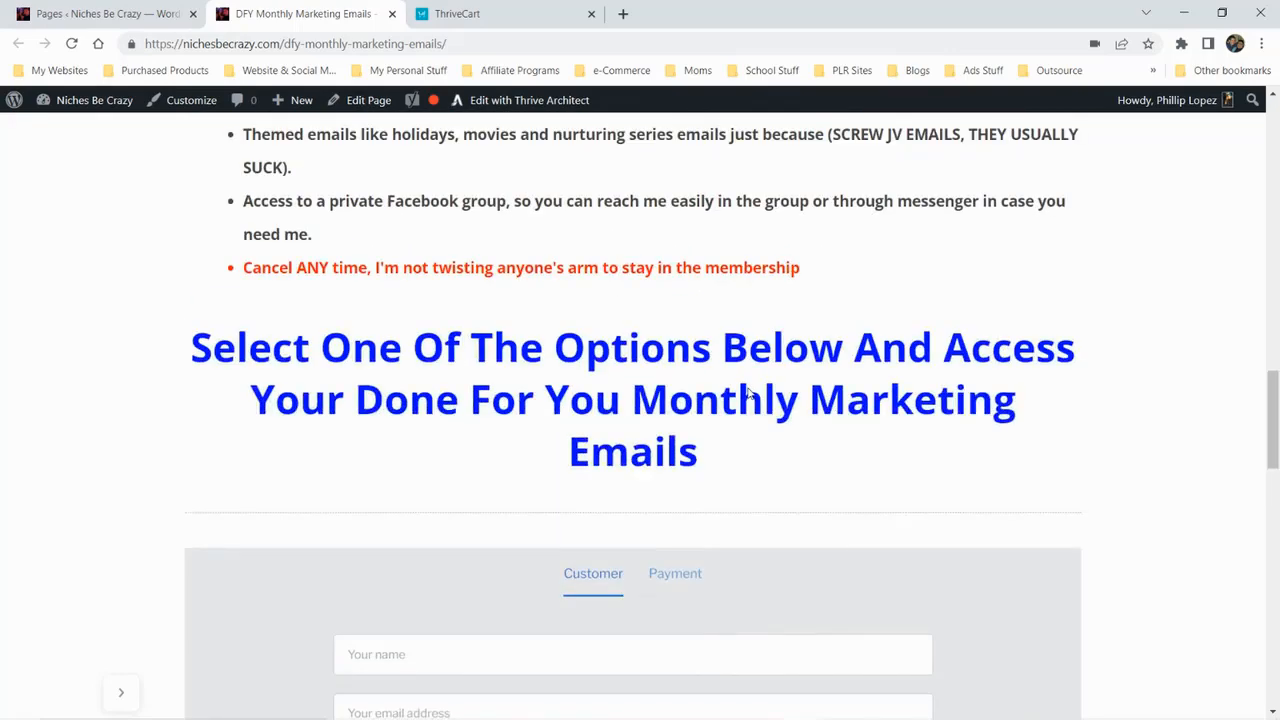
scroll(748, 393, "up", 15)
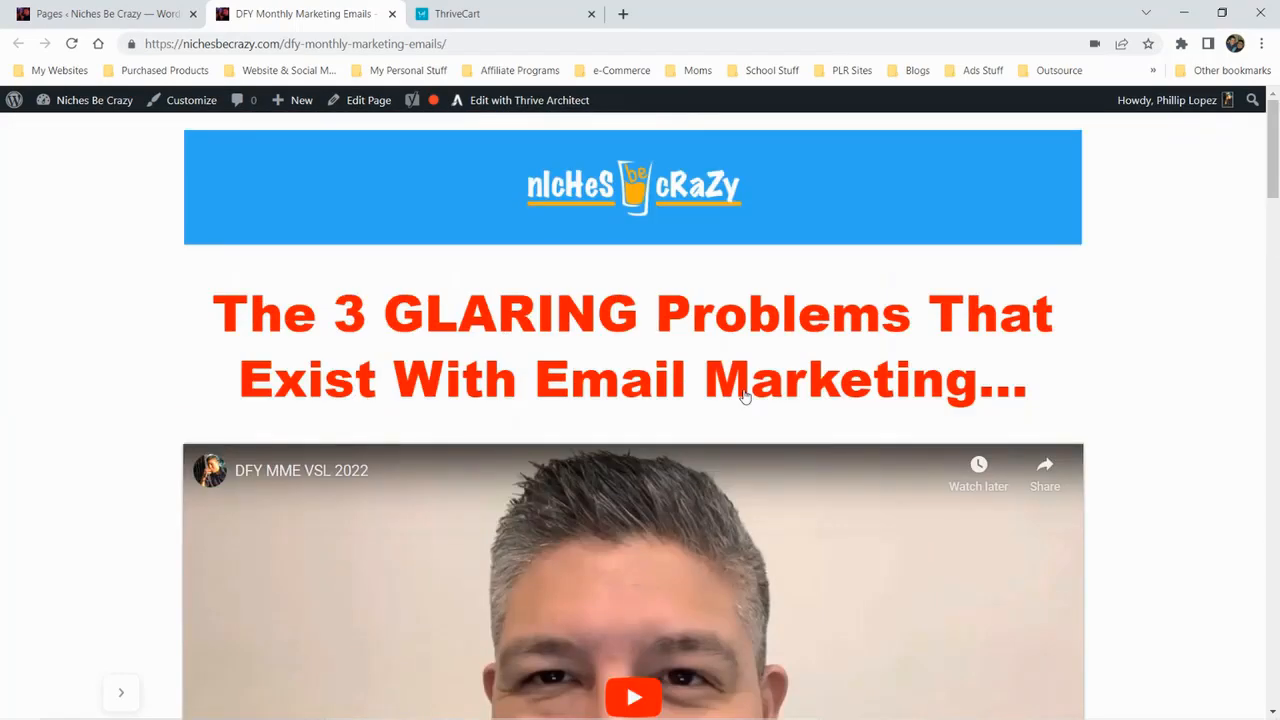
Look at the ThriveCart product list, then review the sales page's embedded cart and after-purchase section again
left_click(472, 20)
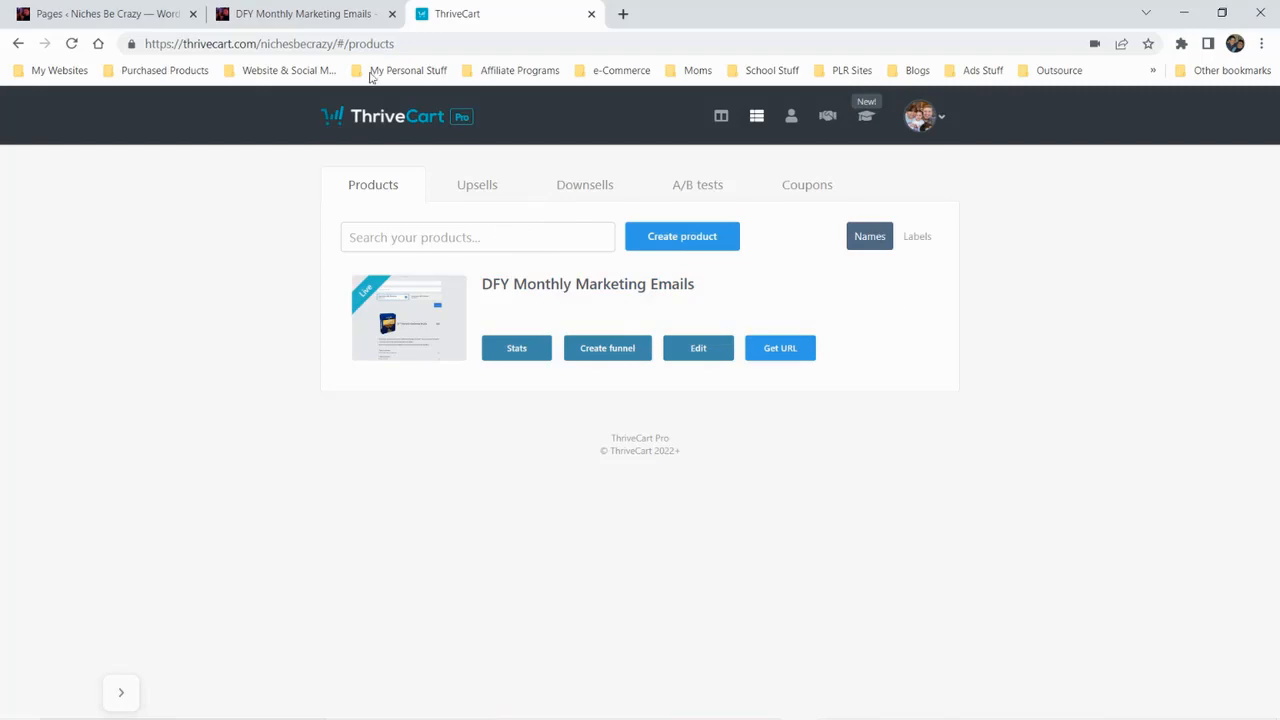
left_click(323, 18)
scroll(530, 323, "down", 5)
scroll(530, 323, "down", 15)
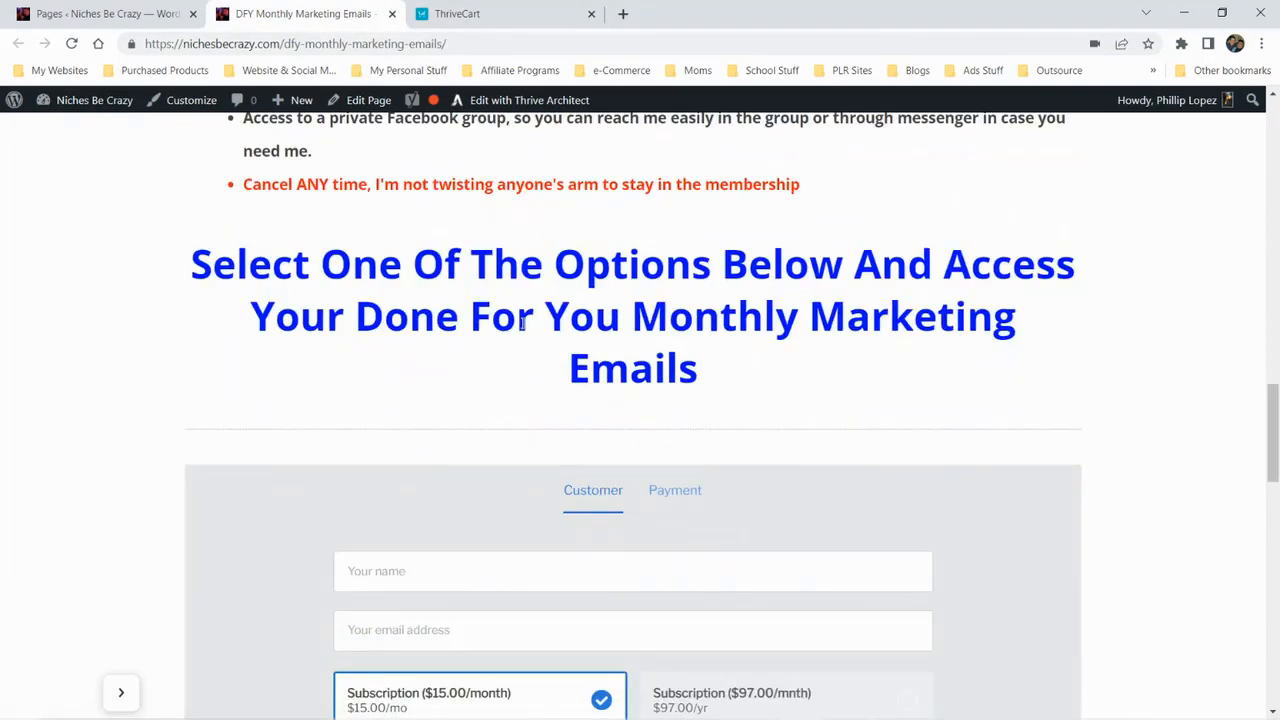
scroll(518, 334, "down", 4)
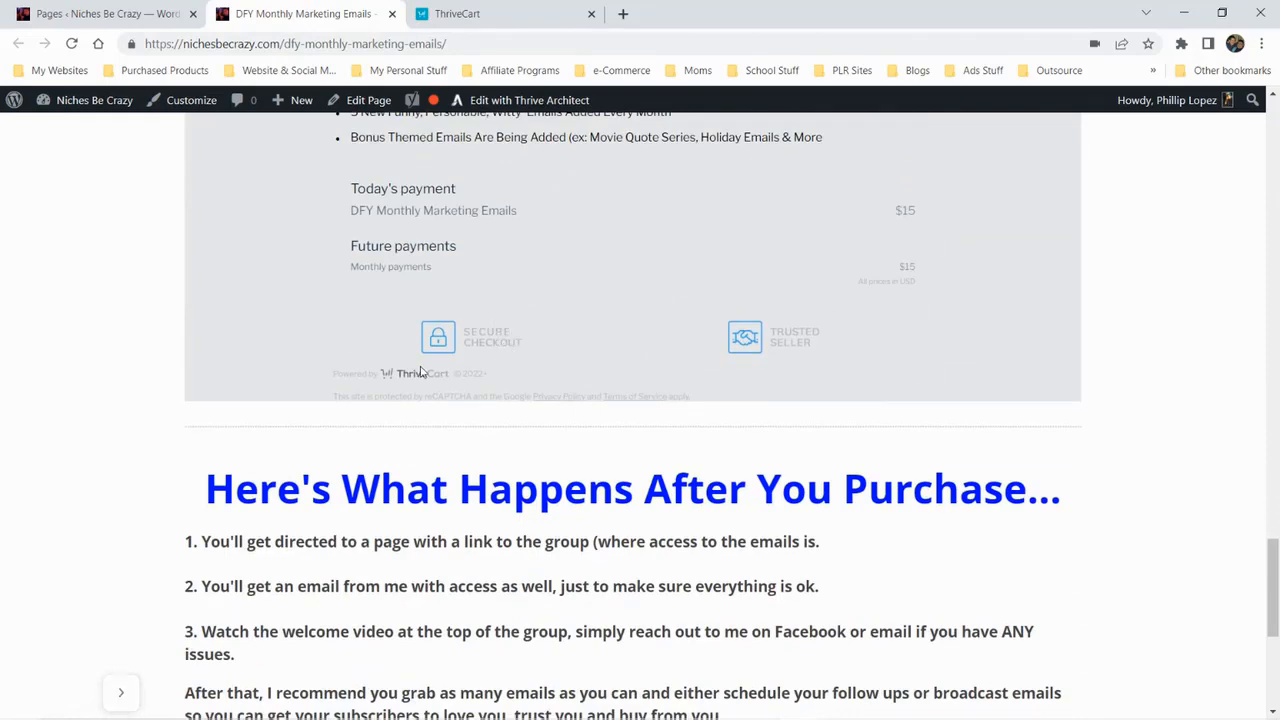
scroll(420, 372, "up", 15)
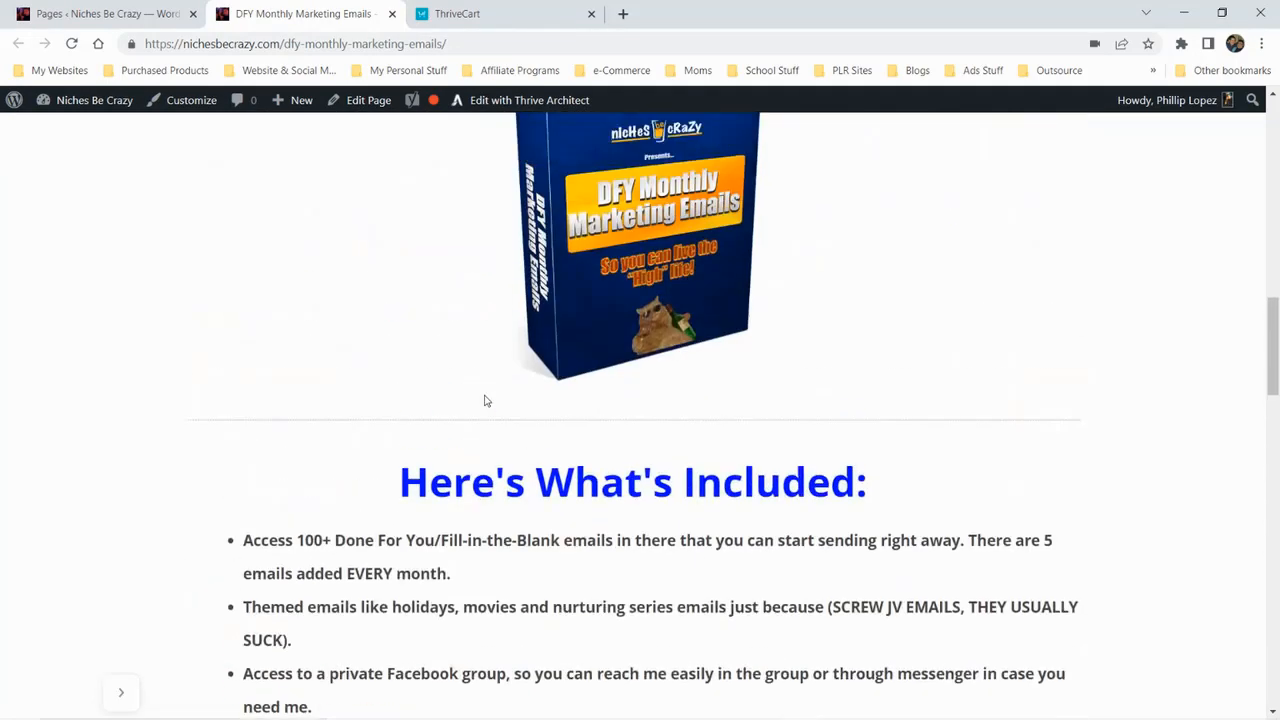
scroll(490, 397, "up", 8)
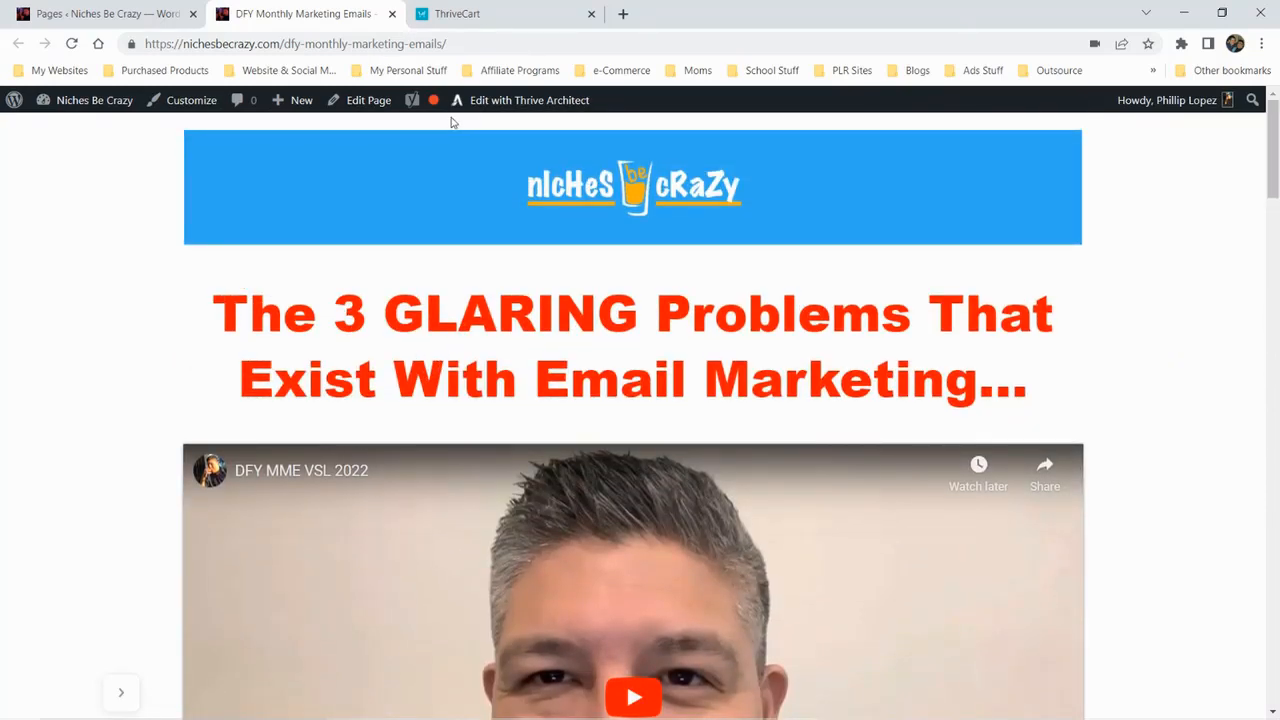
Open the DFY Monthly Marketing Emails product for editing and go through its product settings to the fulfillment section
left_click(460, 12)
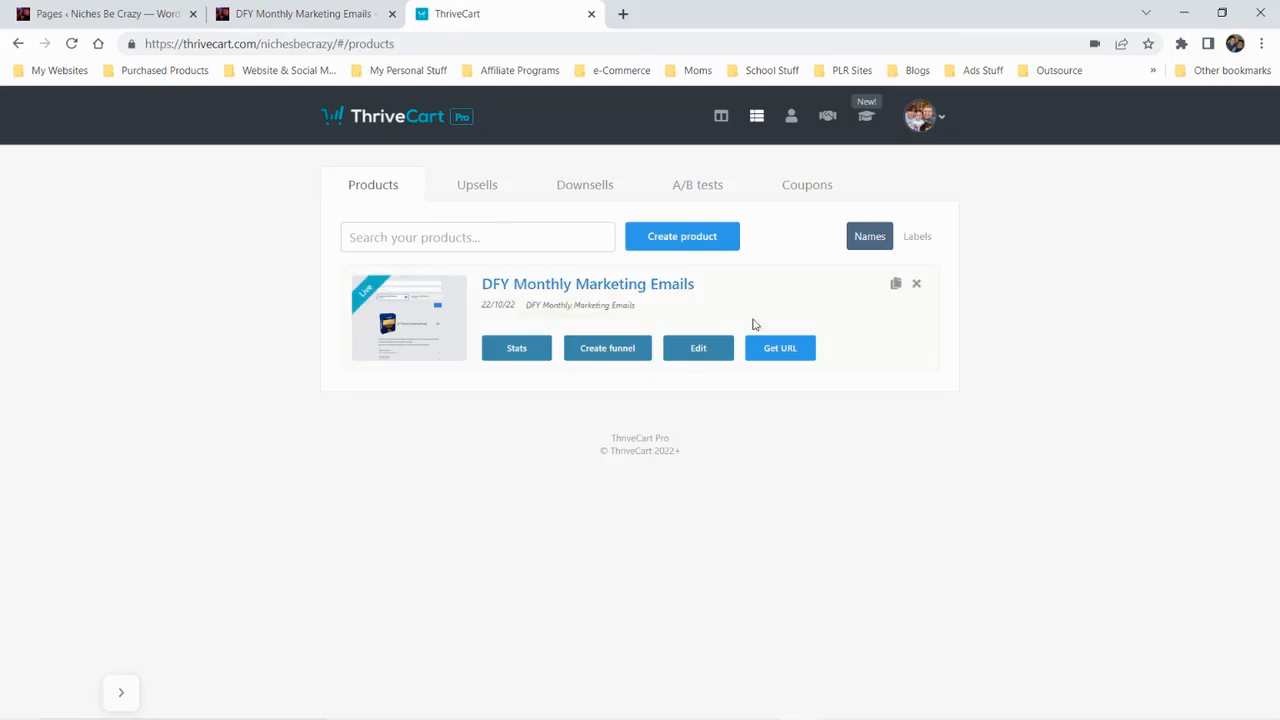
left_click(688, 352)
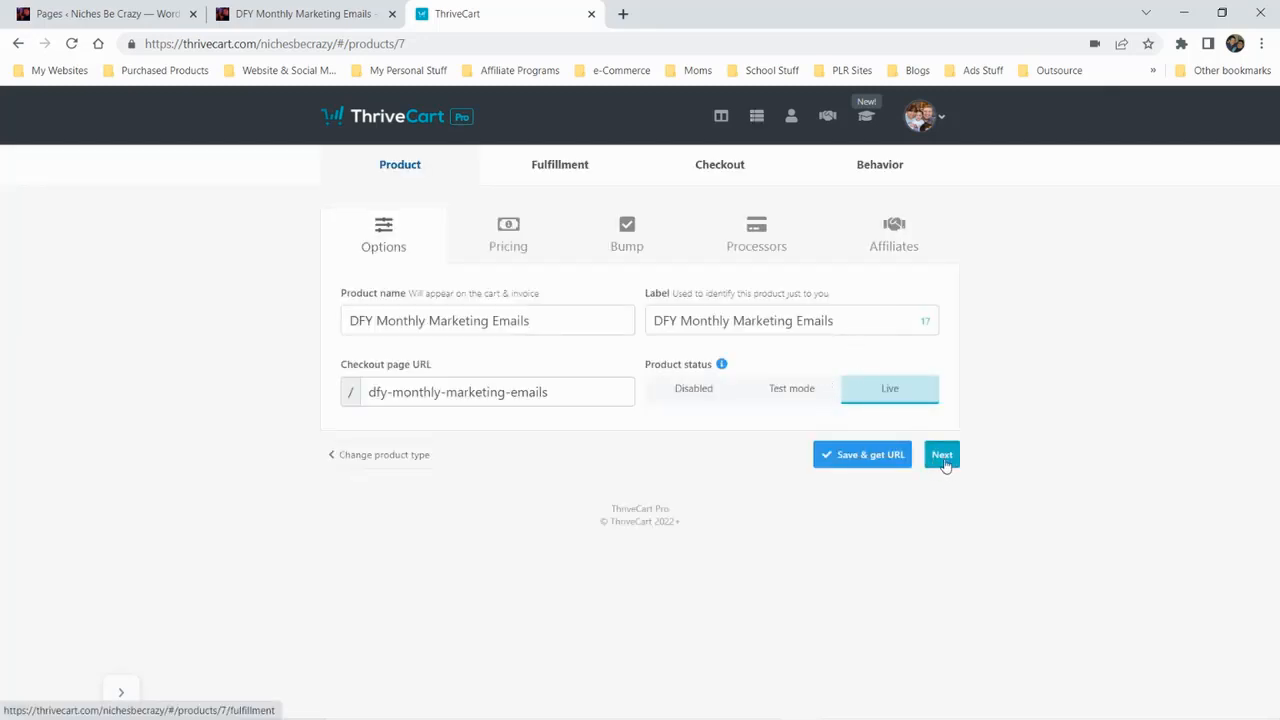
left_click(944, 465)
scroll(932, 570, "down", 3)
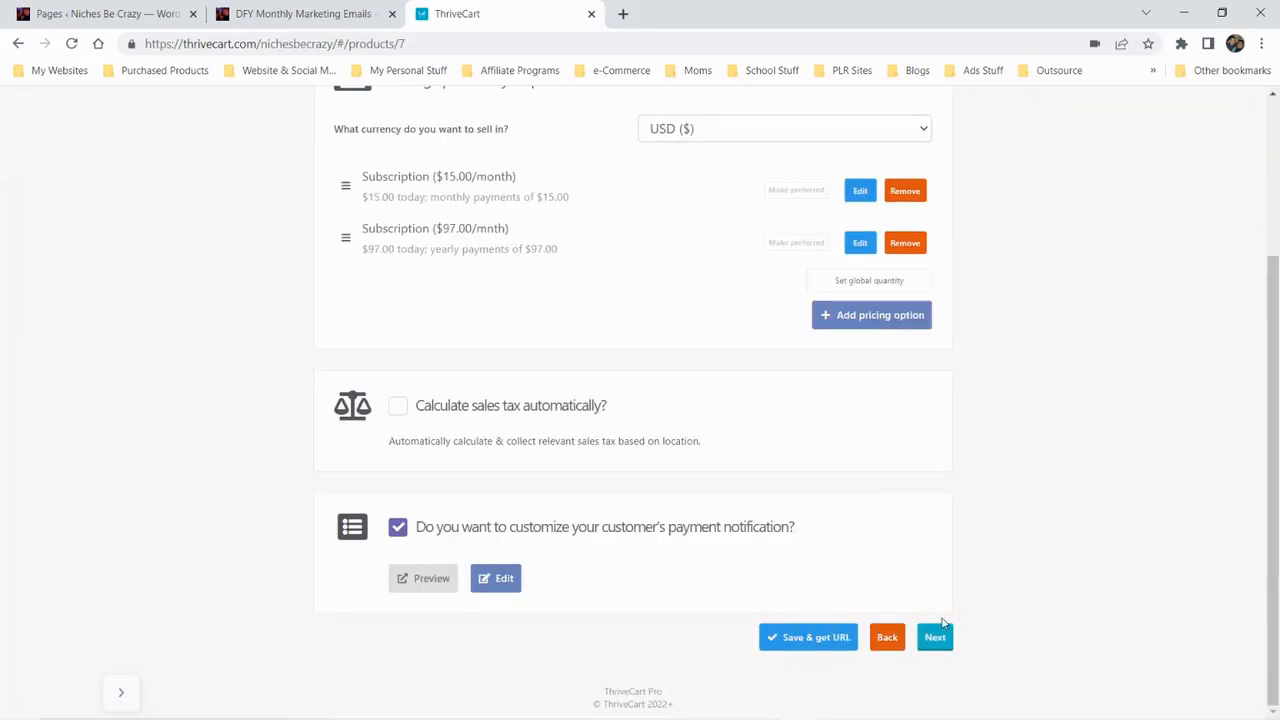
left_click(938, 634)
left_click(942, 360)
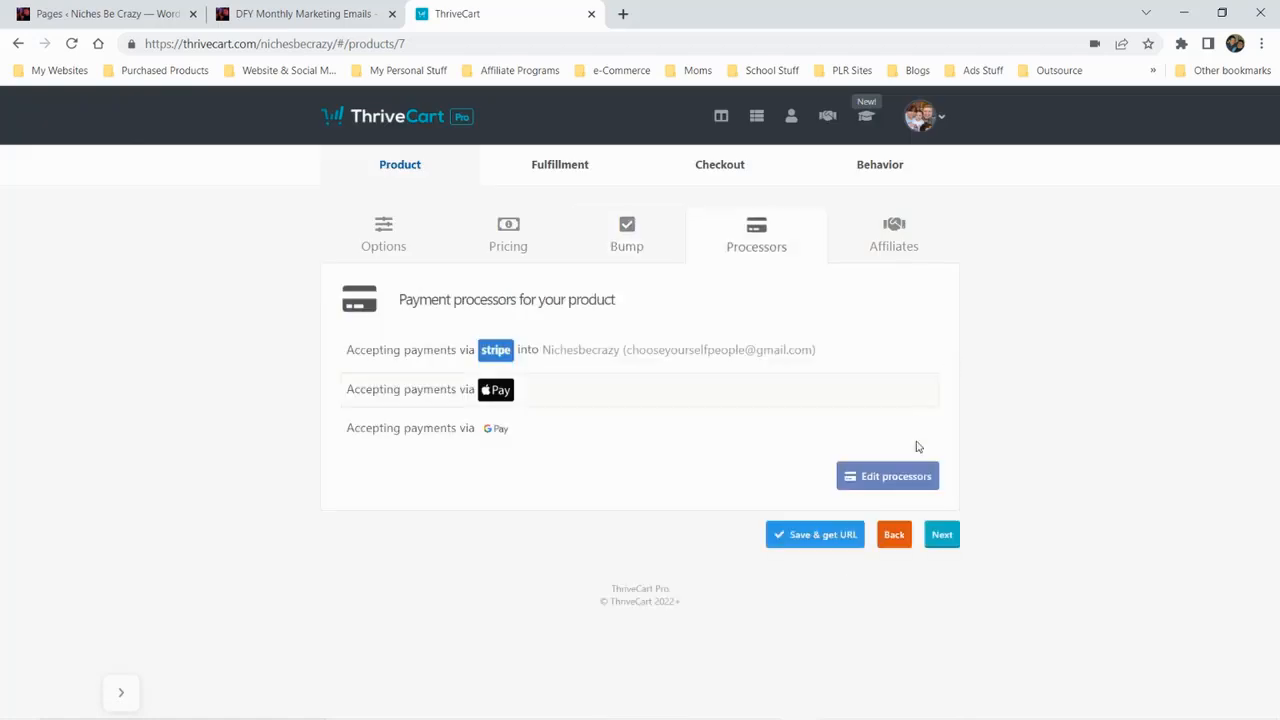
left_click(943, 534)
left_click(935, 709)
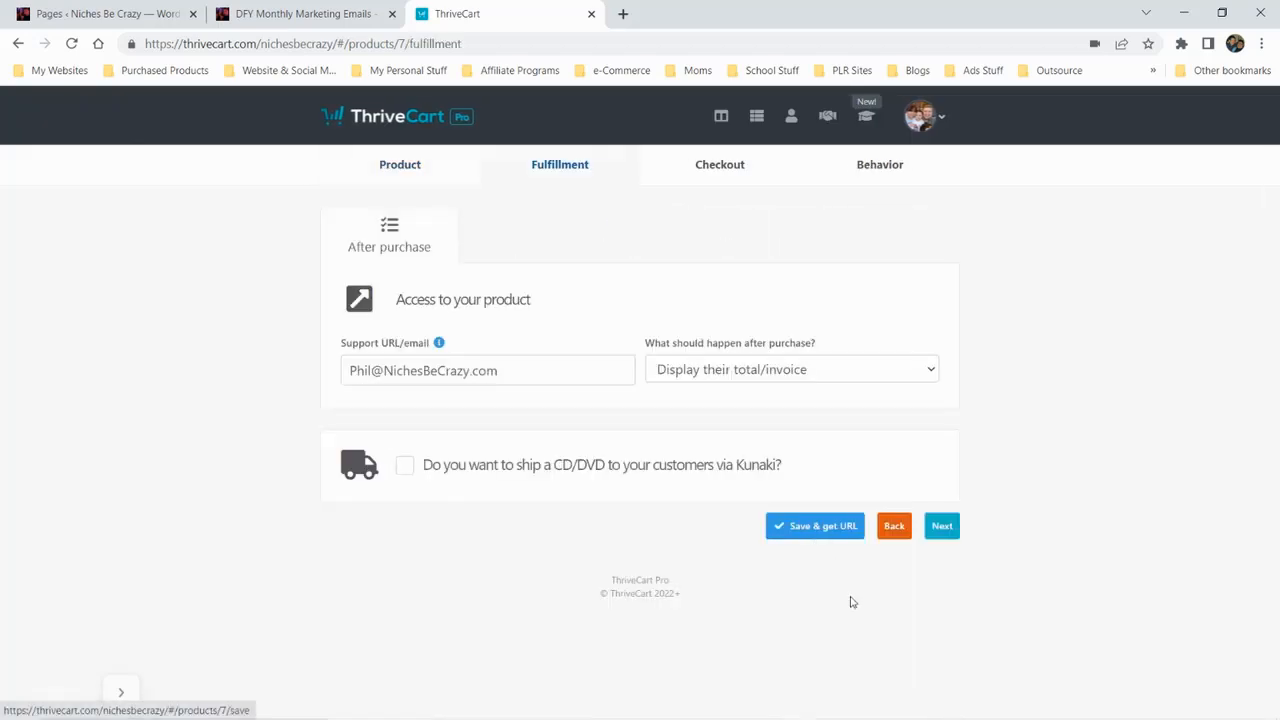
Continue to the product's checkout settings and launch the design editor for the embeddable cart
left_click(940, 526)
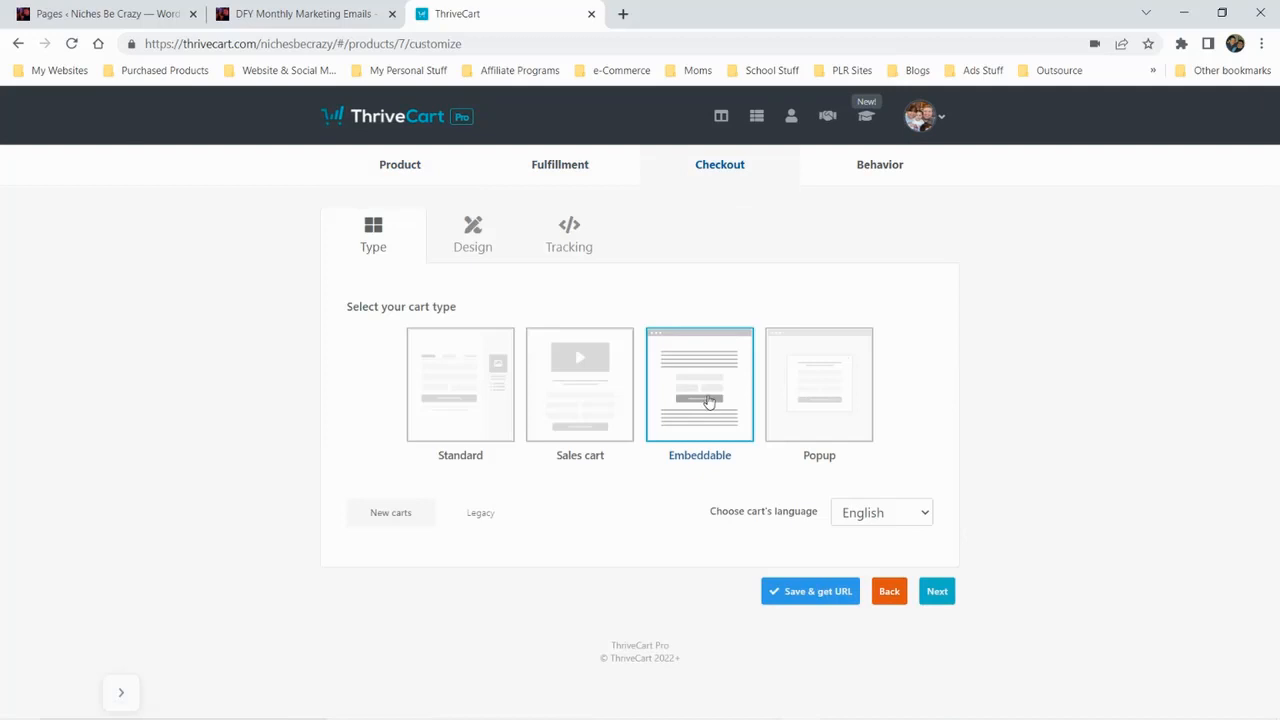
left_click(937, 591)
left_click(882, 654)
left_click(480, 248)
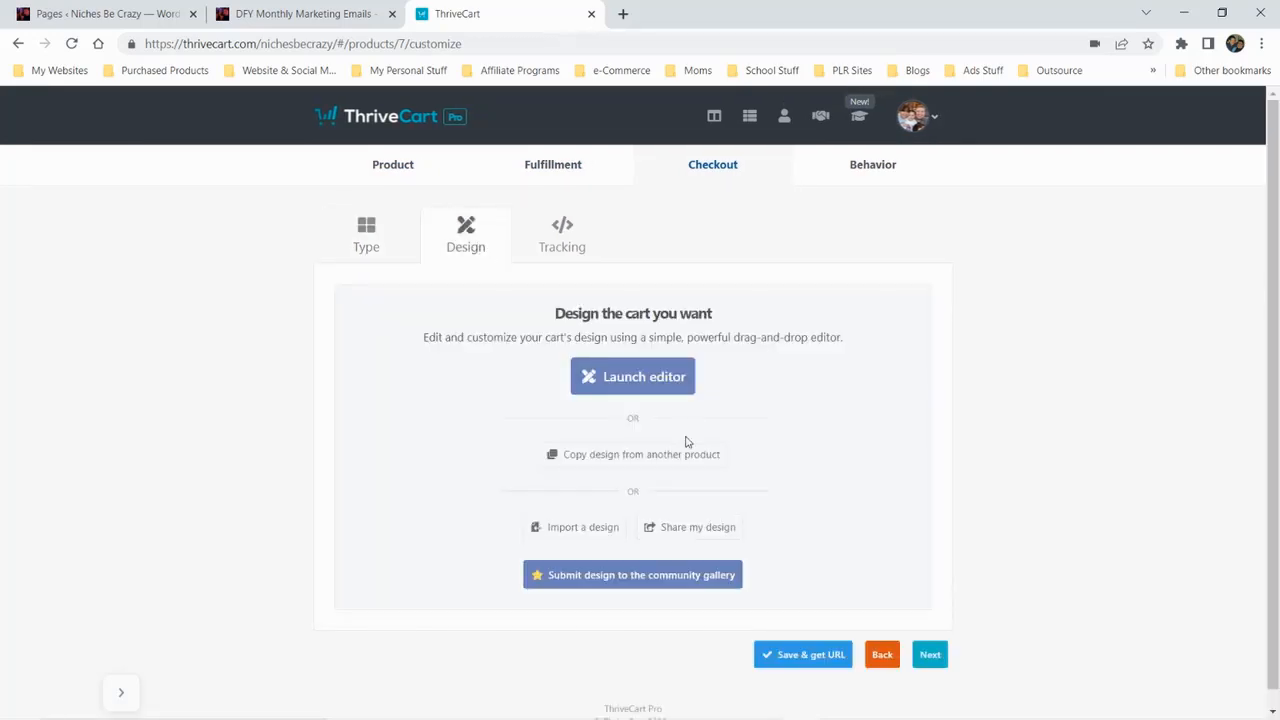
scroll(663, 455, "down", 1)
left_click(627, 369)
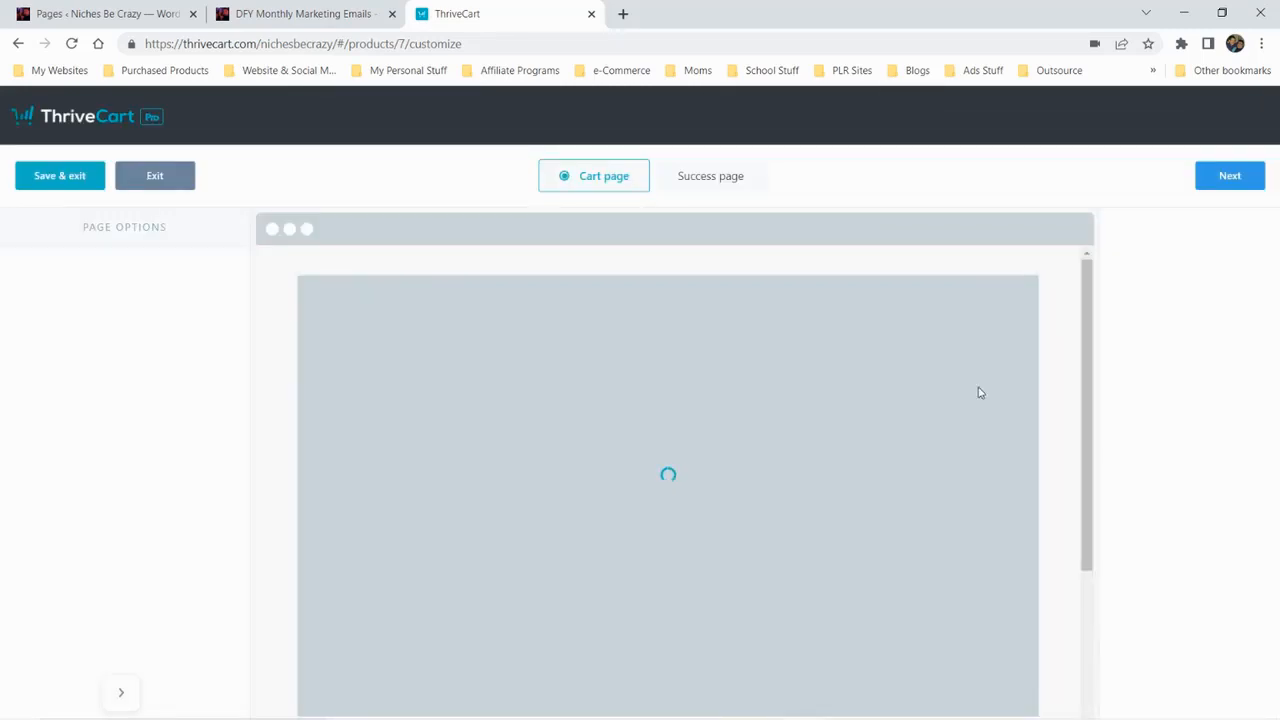
Examine the cart page's layout and the content elements available in the design editor
scroll(1180, 490, "down", 1)
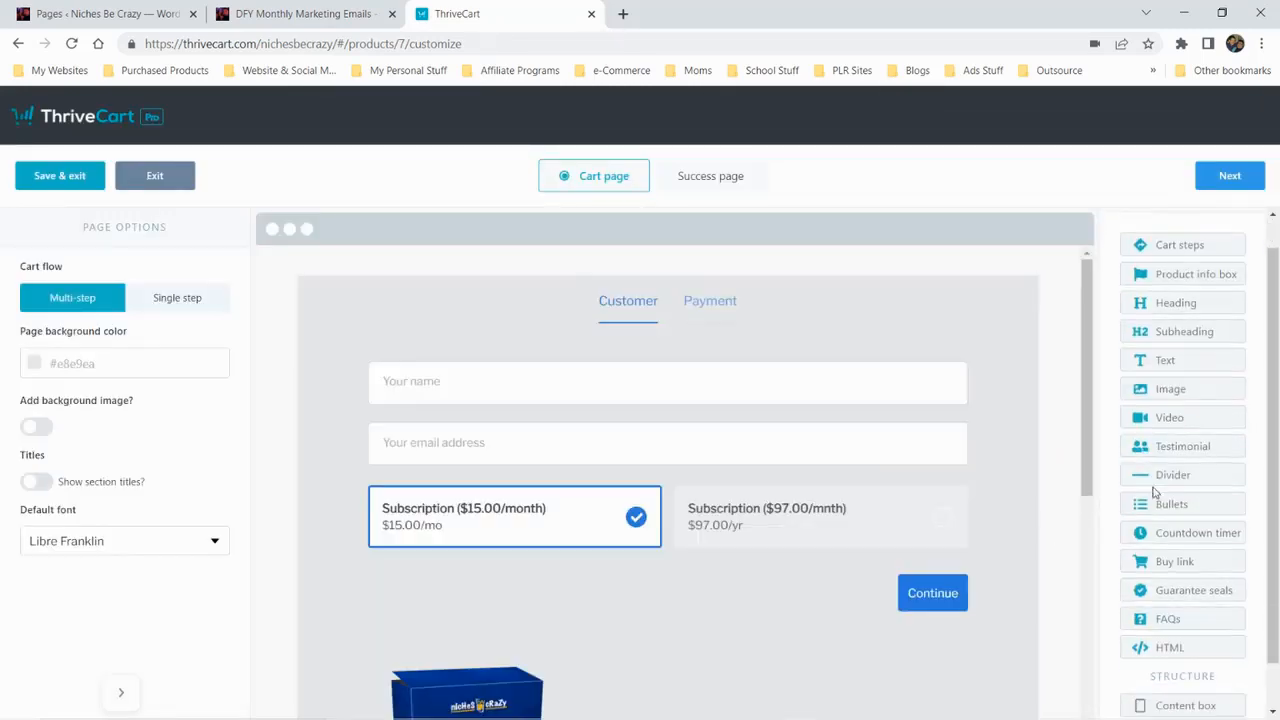
scroll(390, 508, "down", 5)
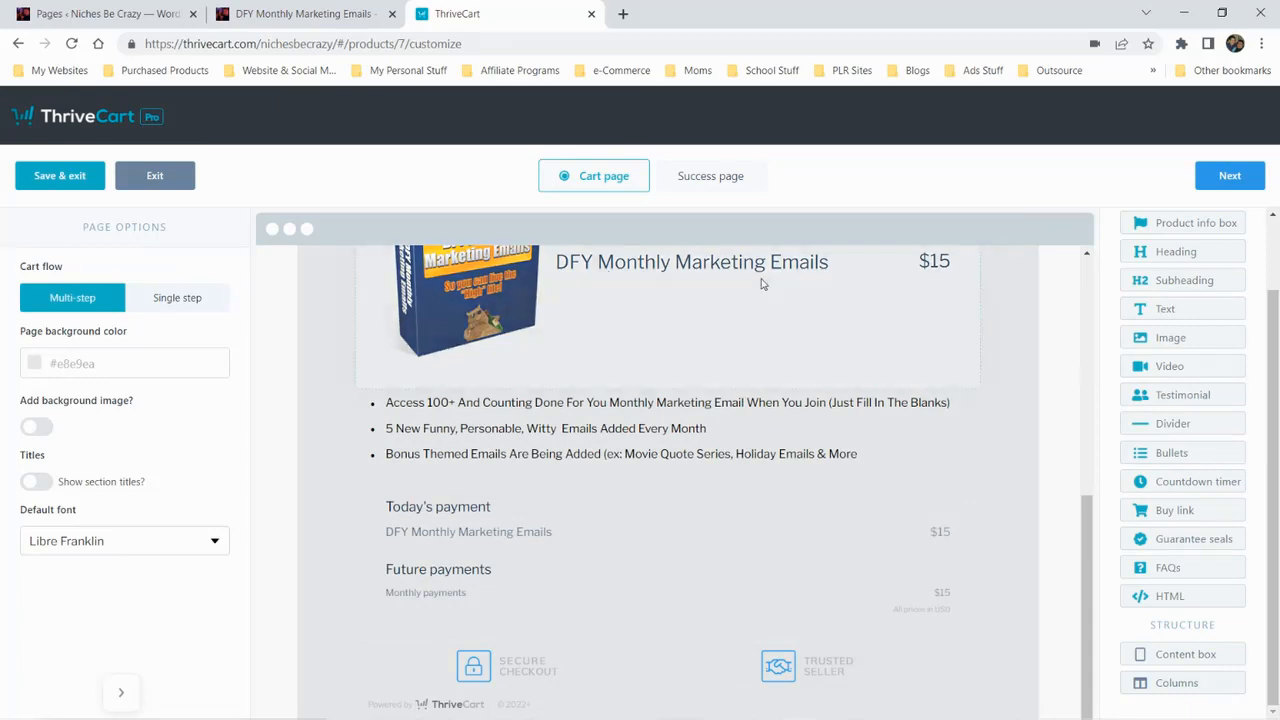
left_click_drag(1140, 336, 1188, 382)
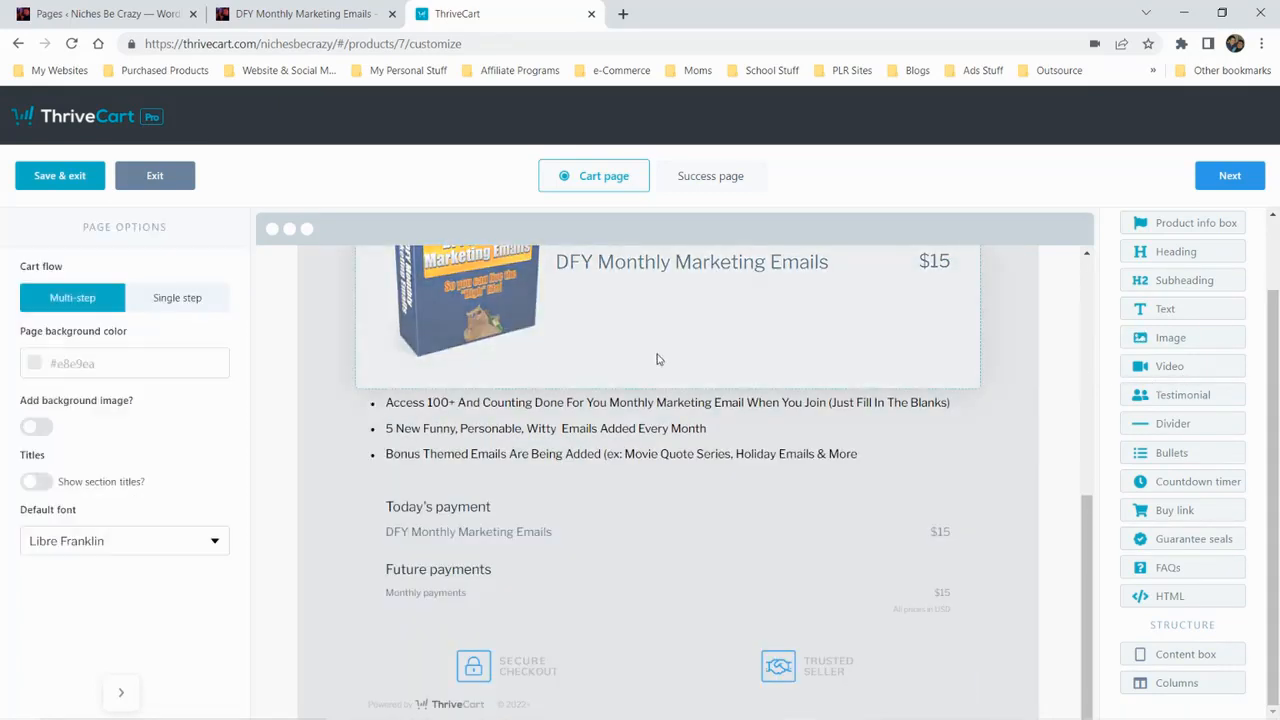
scroll(795, 376, "up", 5)
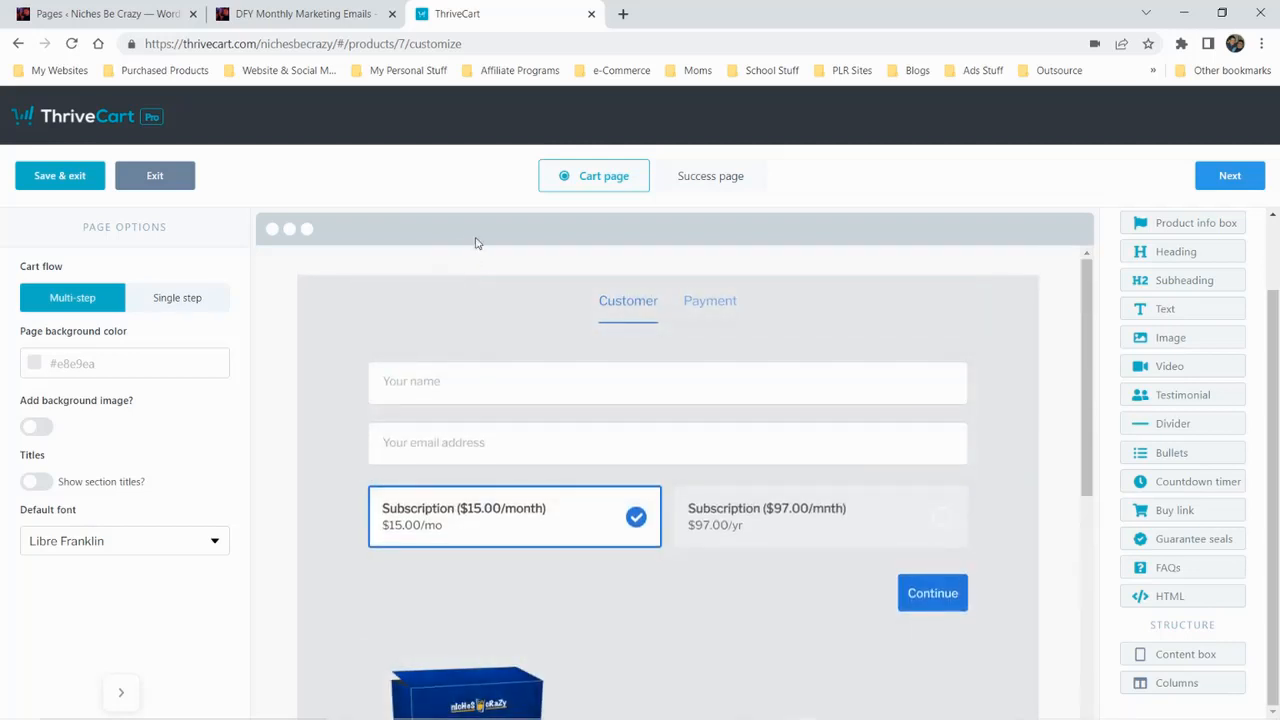
Exit the cart design editor without saving any changes to the design
left_click(160, 178)
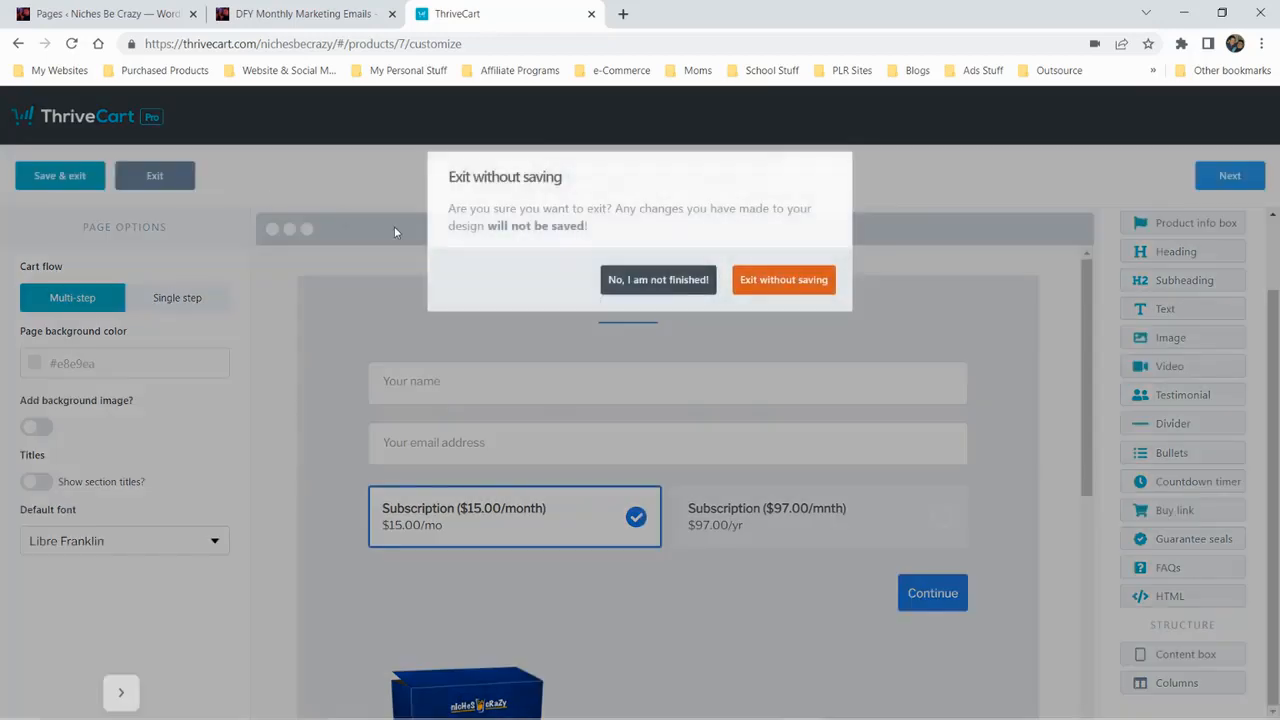
right_click(775, 297)
left_click(780, 257)
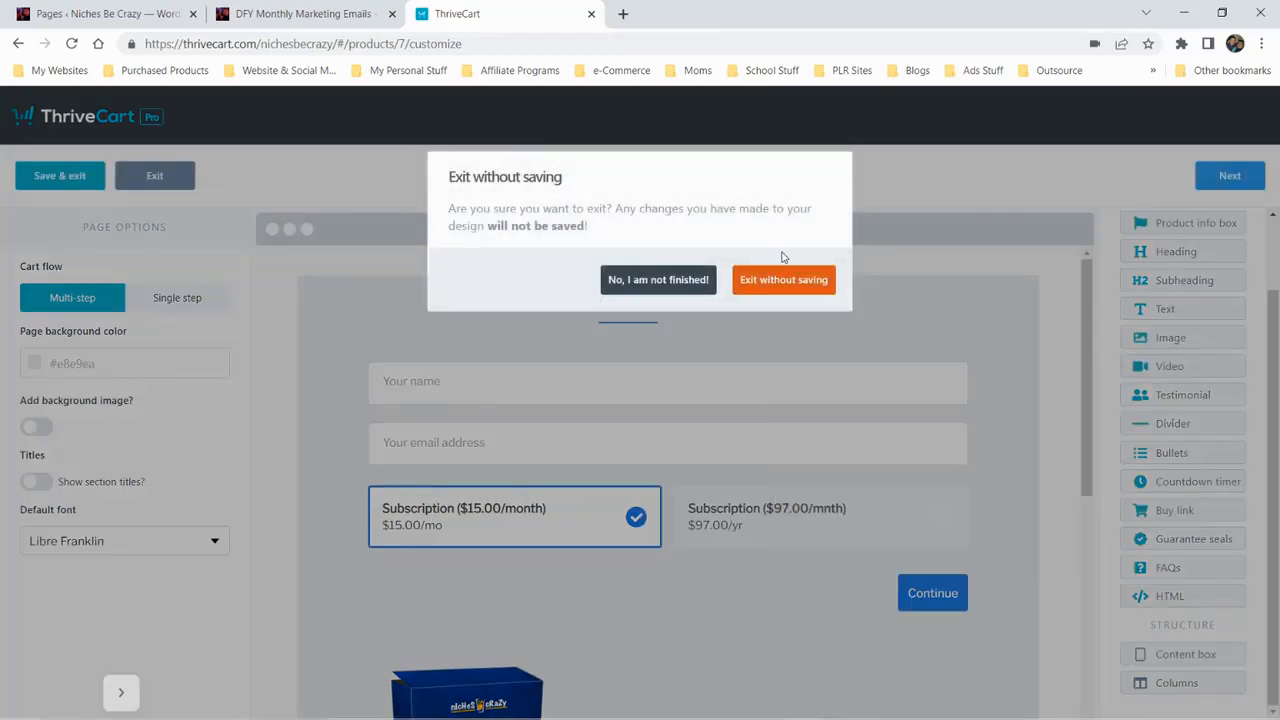
left_click(760, 283)
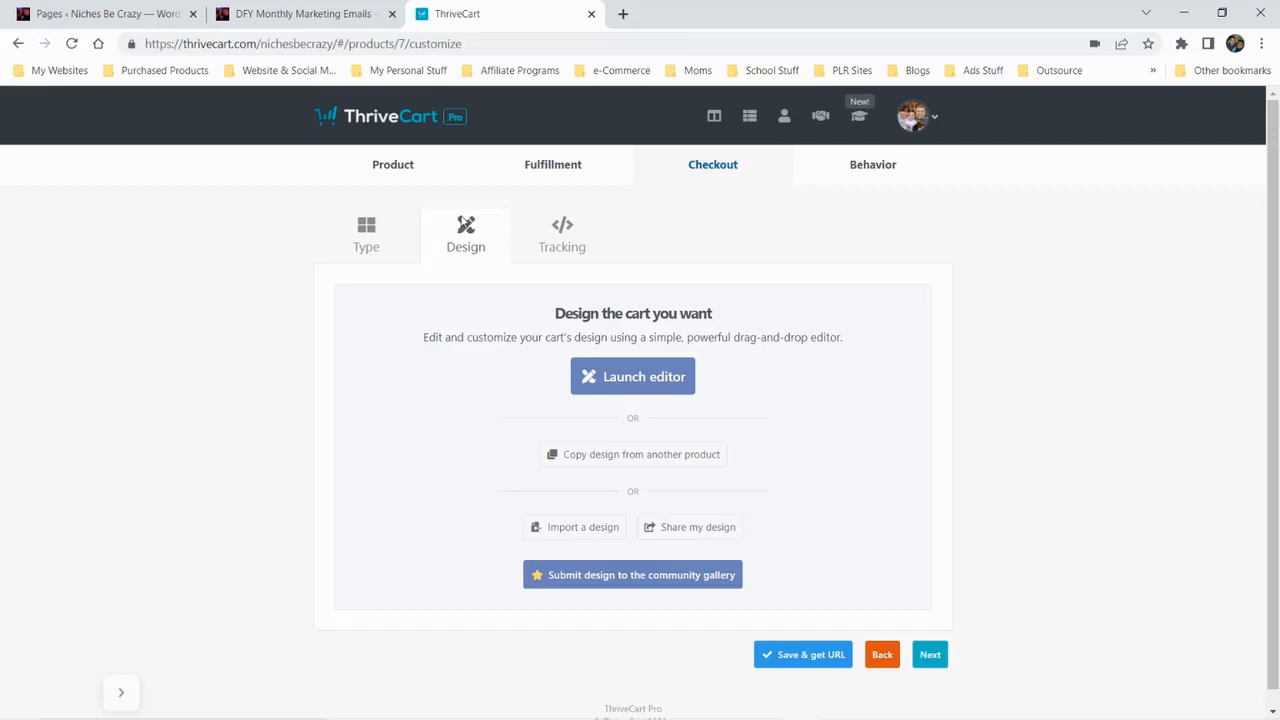
Look at the DFY Monthly Marketing Emails sales page, then return to ThriveCart and view the product's general options
left_click(265, 14)
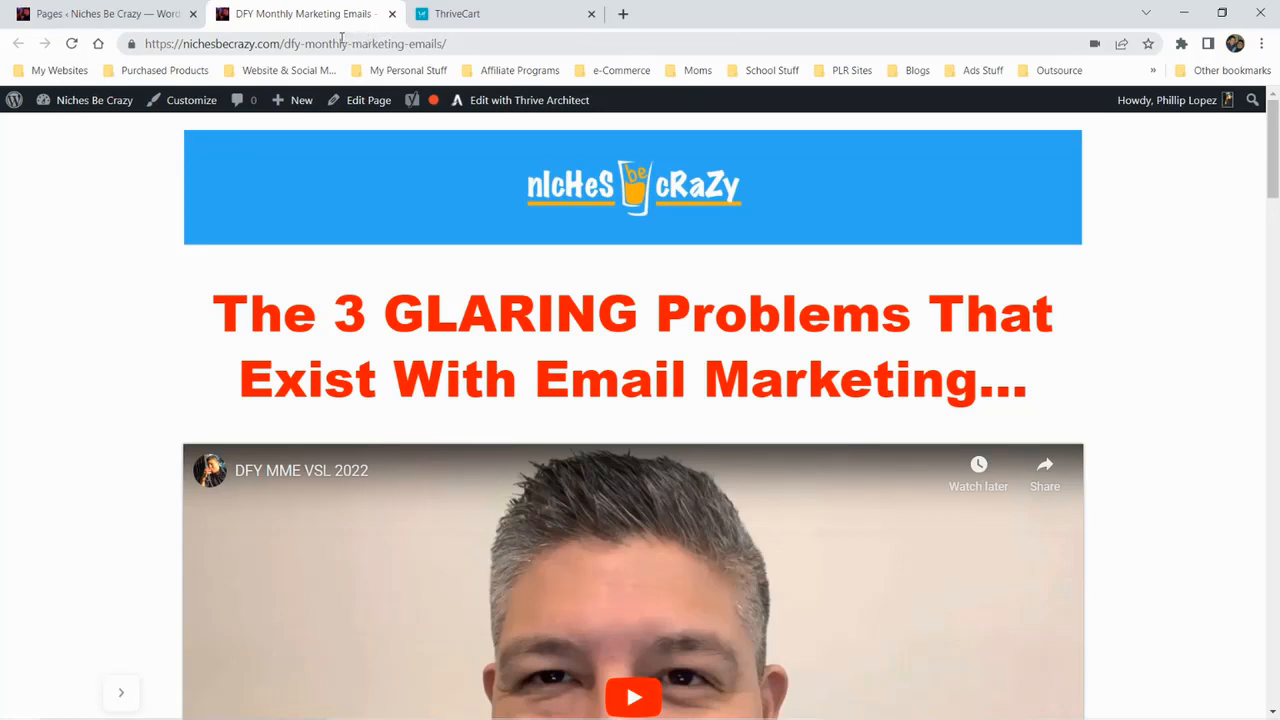
left_click(490, 25)
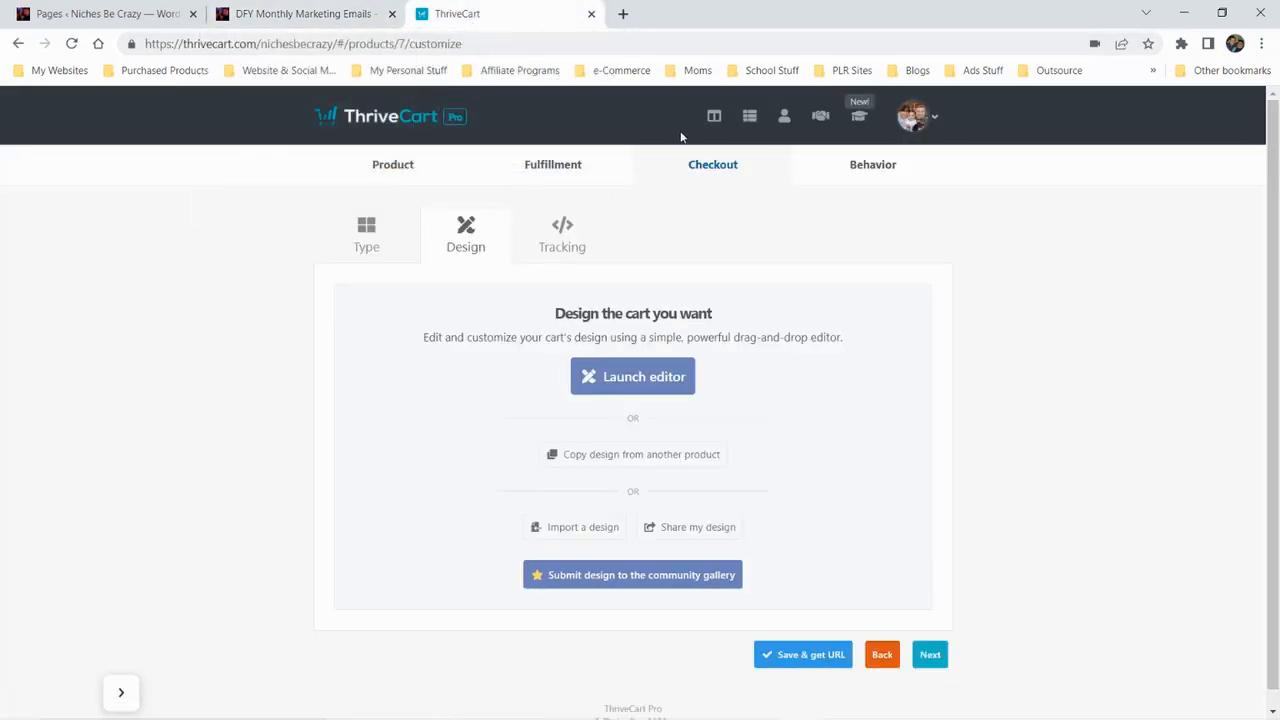
left_click(397, 168)
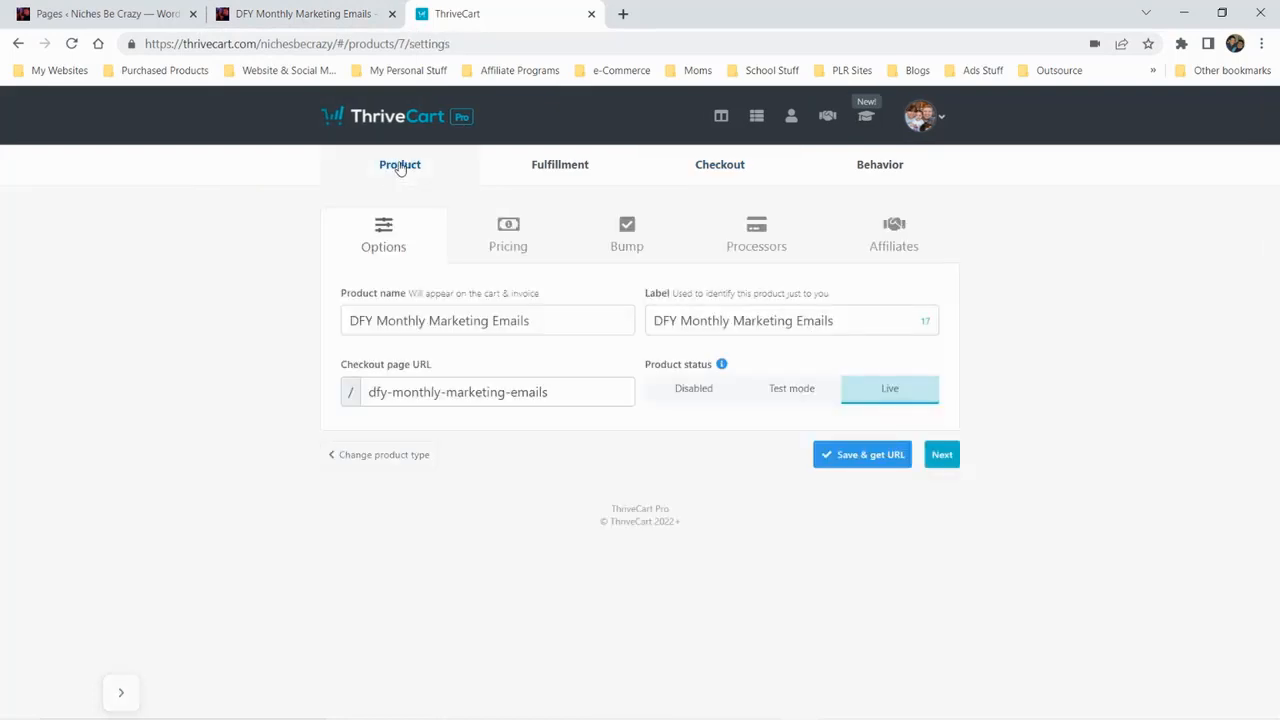
Go back to the ThriveCart product list, glance at the live sales page once more, and return to the list
left_click(757, 118)
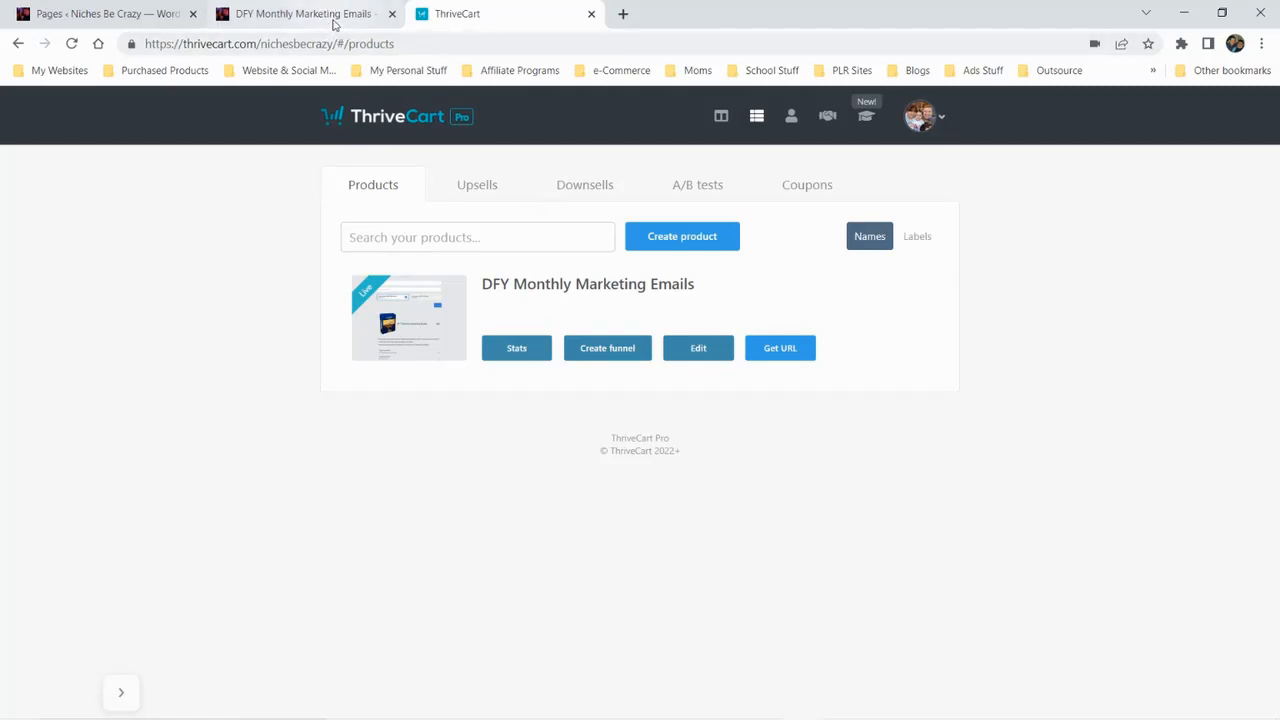
left_click(305, 14)
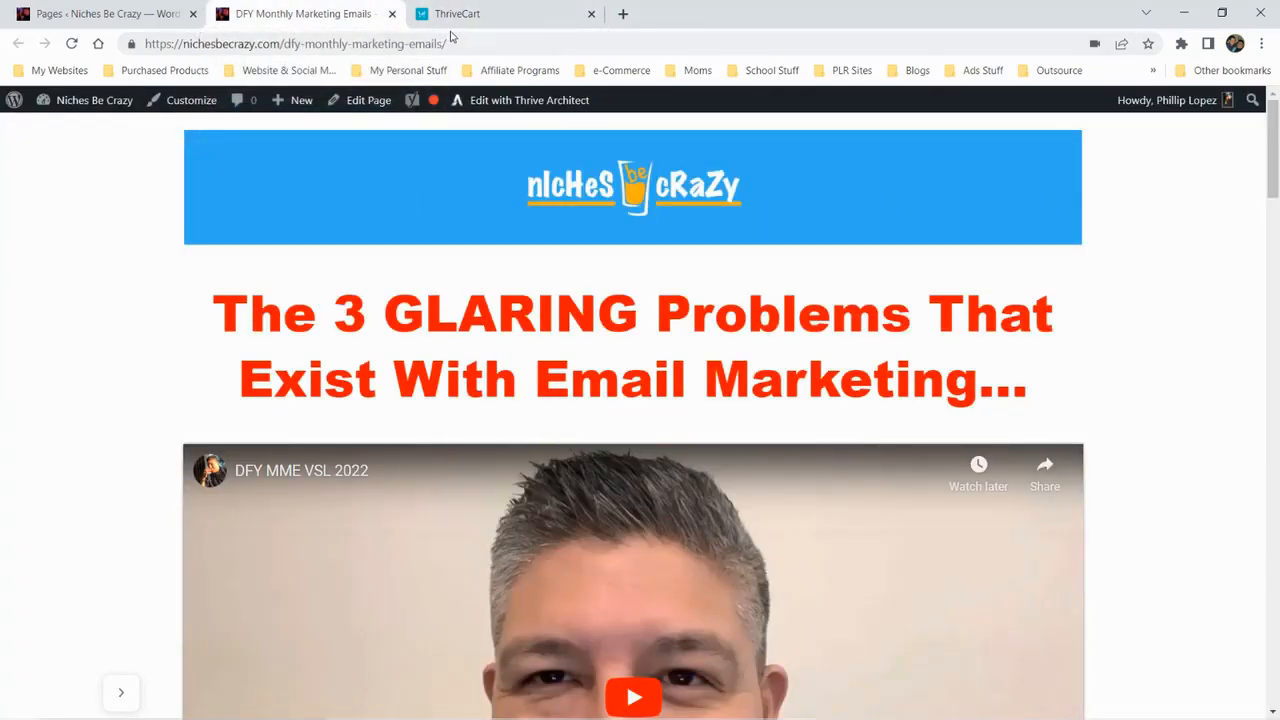
left_click(501, 18)
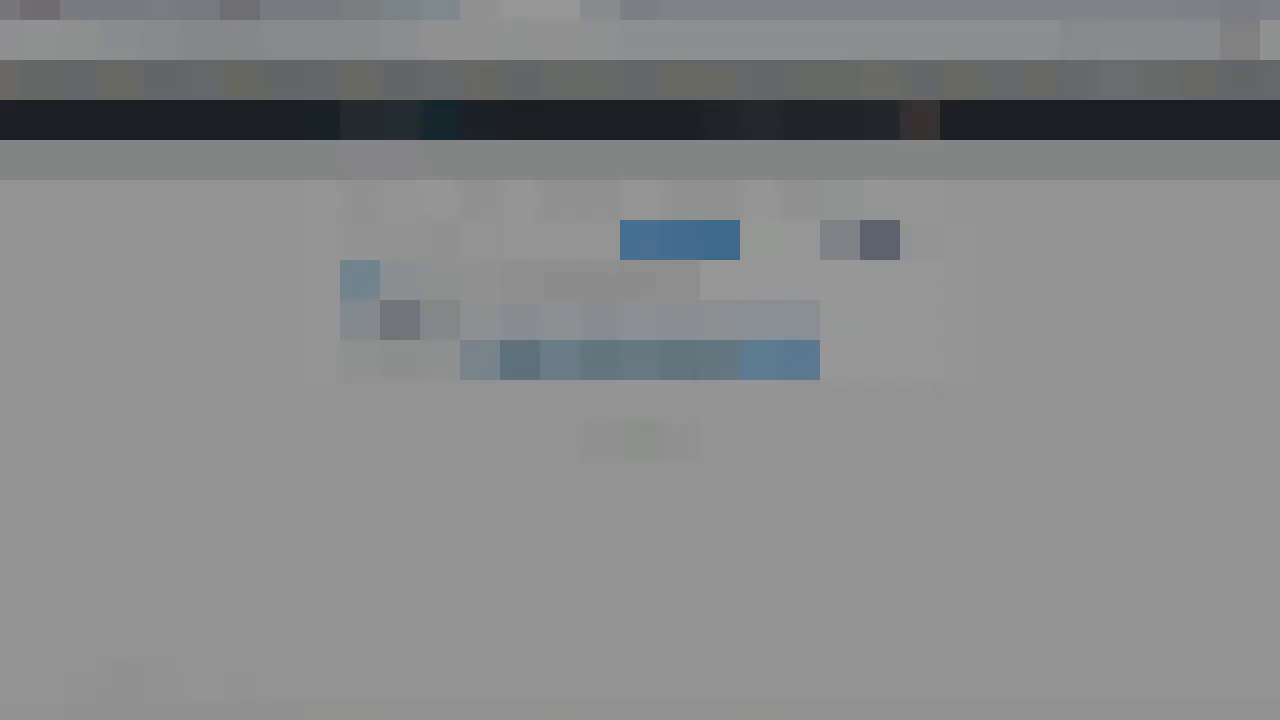